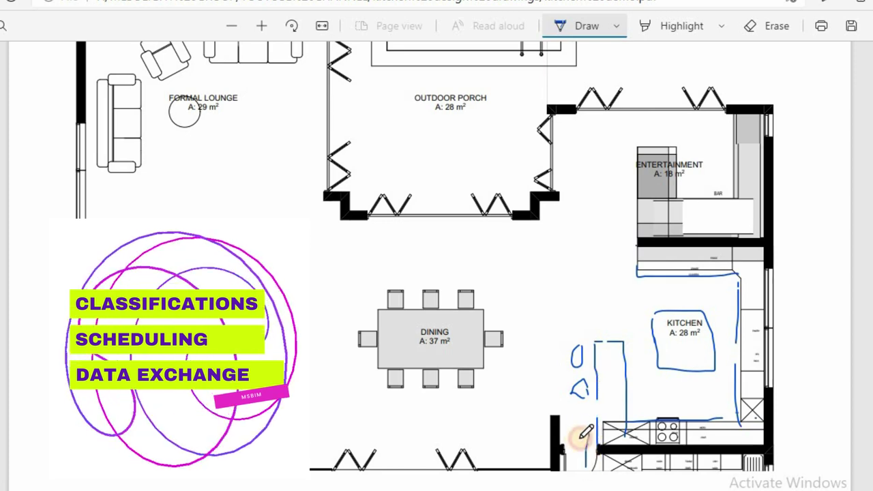
Erase the blue freehand marks around the kitchen island, counters and doorway on the floor plan PDF.
drag(565, 426, 588, 451)
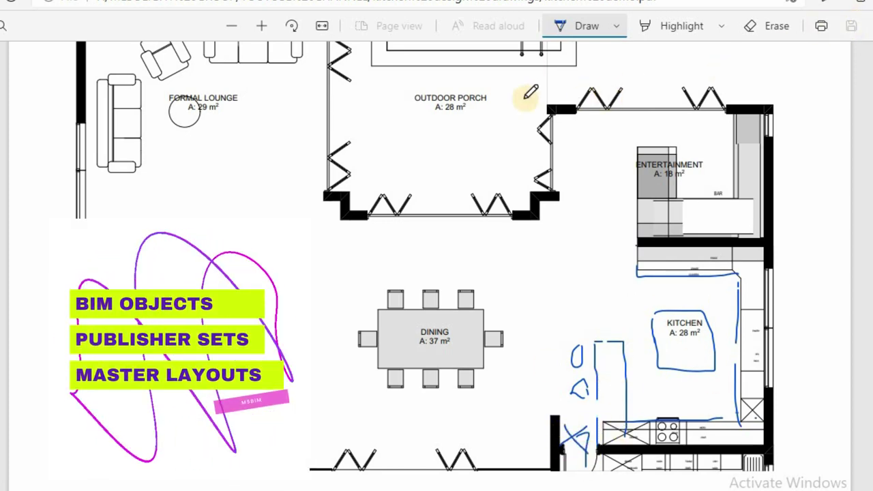
click(775, 26)
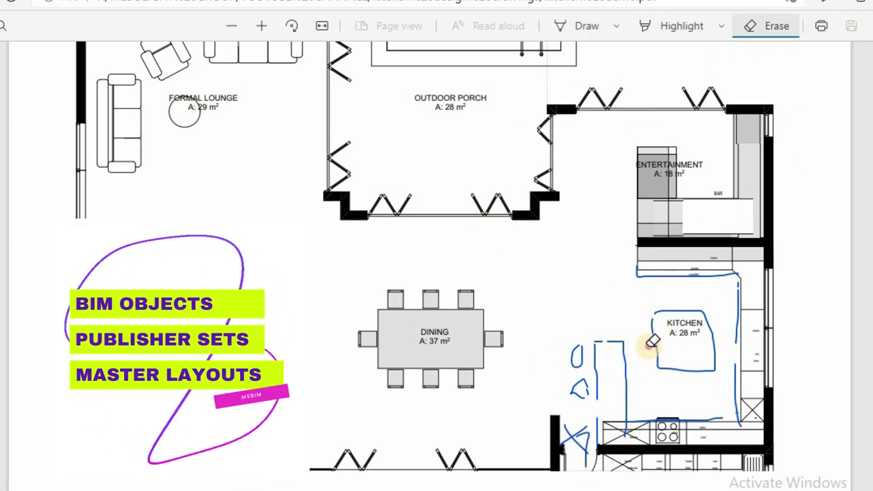
drag(672, 364, 740, 287)
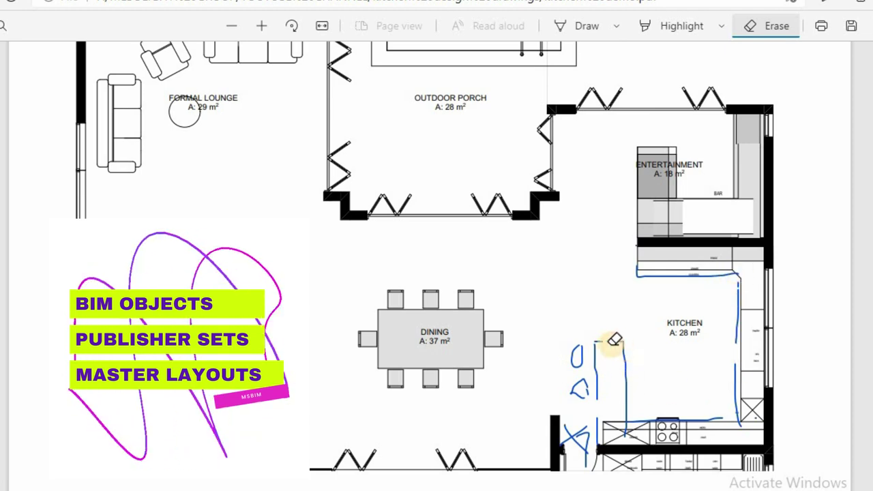
mouse_move(609, 343)
mouse_down()
mouse_move(579, 352)
mouse_move(568, 444)
mouse_up()
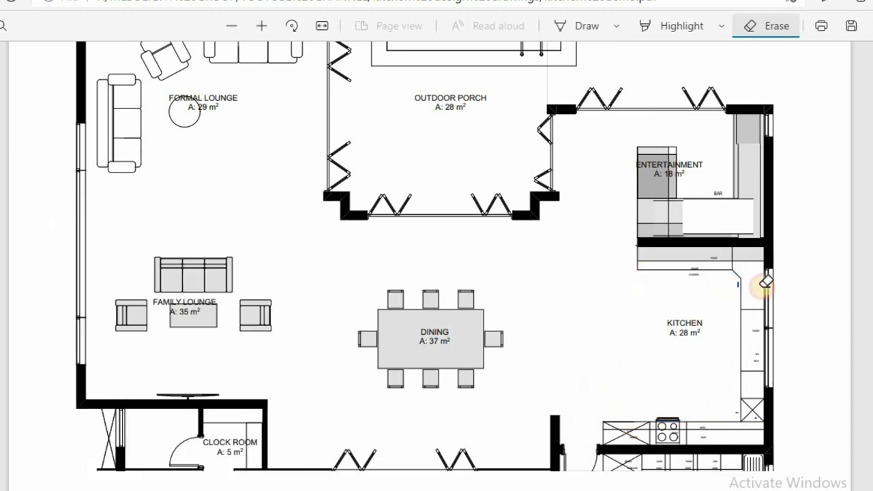
Thicken the blue drawing pen and sketch lines running down from the kitchen's upper-left wall corner.
click(675, 26)
click(587, 26)
click(616, 26)
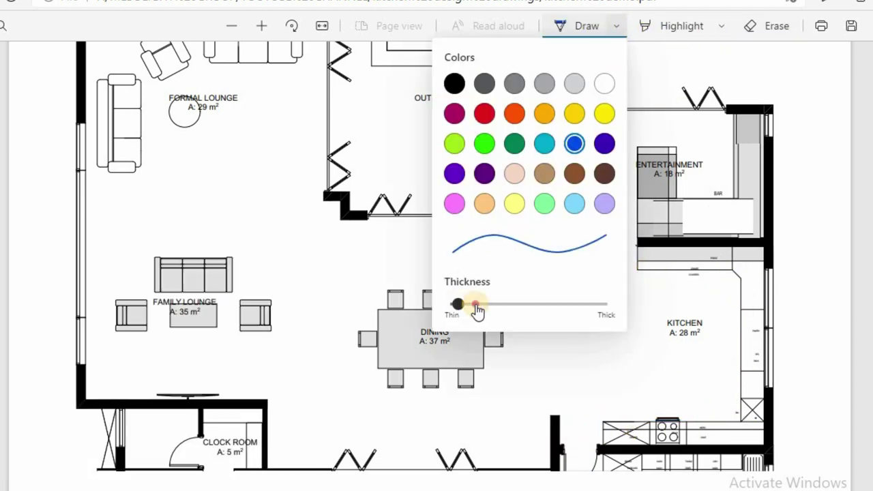
click(674, 219)
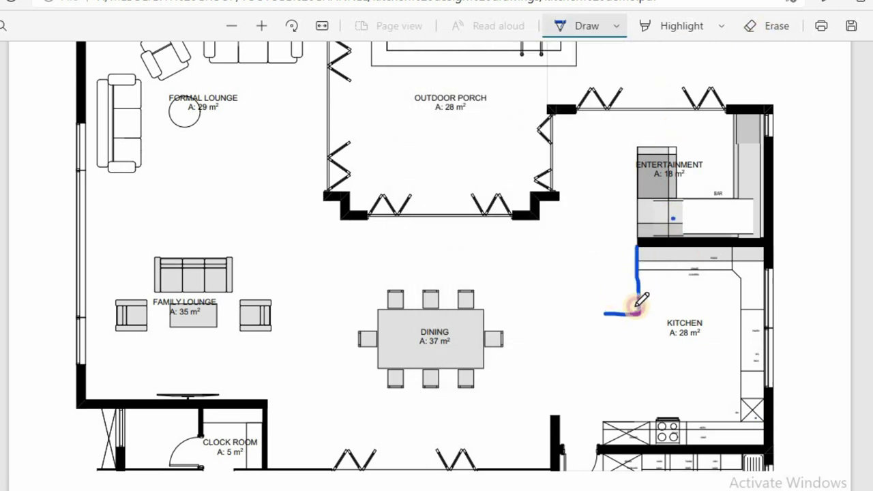
drag(636, 306, 637, 294)
click(753, 33)
click(616, 32)
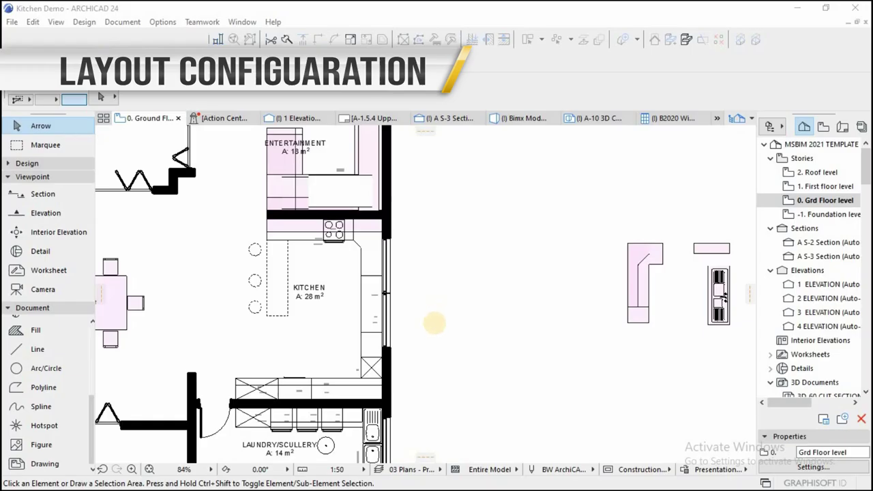
In ARCHICAD, move the sink cabinet from beside the plan onto the counter along the kitchen's window wall.
click(647, 326)
scroll(298, 344, up, 5)
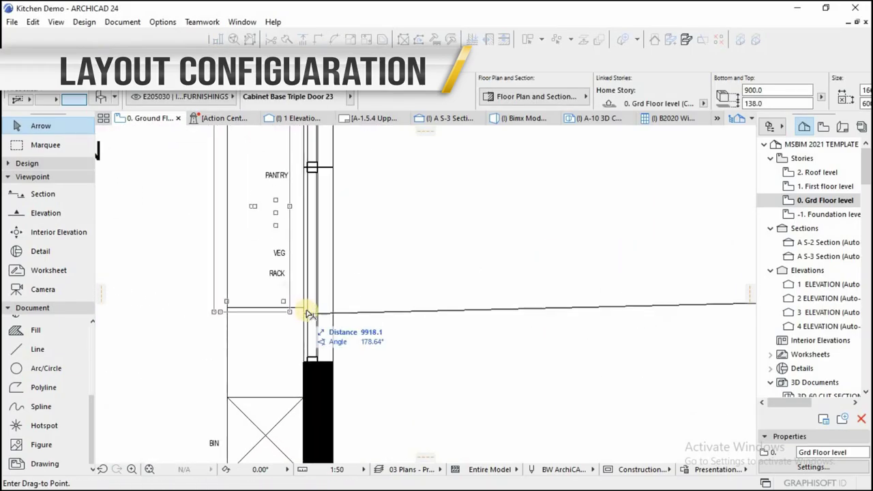
click(318, 314)
scroll(419, 395, down, 3)
key(Escape)
Move the PANTRY label from the sink onto the crossed cabinet beside the fridge.
scroll(355, 287, up, 5)
click(356, 234)
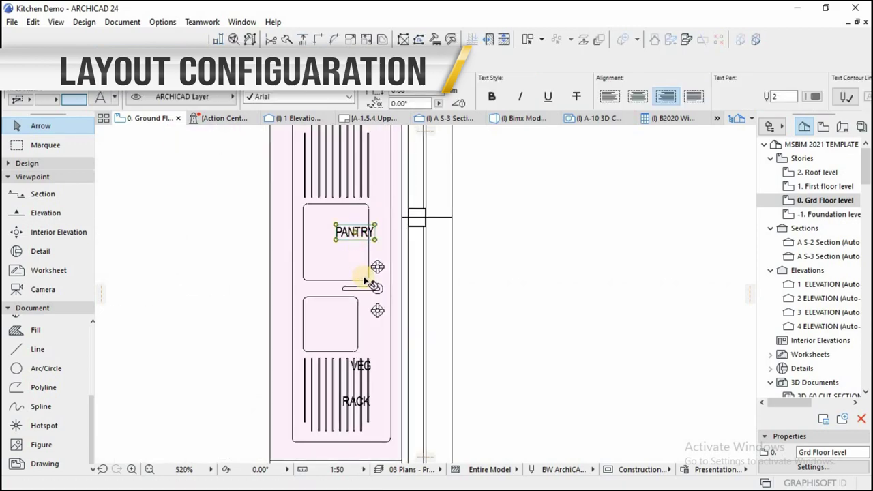
key(ctrl+d)
click(362, 238)
scroll(373, 253, down, 5)
scroll(263, 345, up, 4)
click(227, 293)
Delete the POT and DRAWER labels from the pantry cabinet and the stray line above the fridge space.
scroll(227, 293, up, 3)
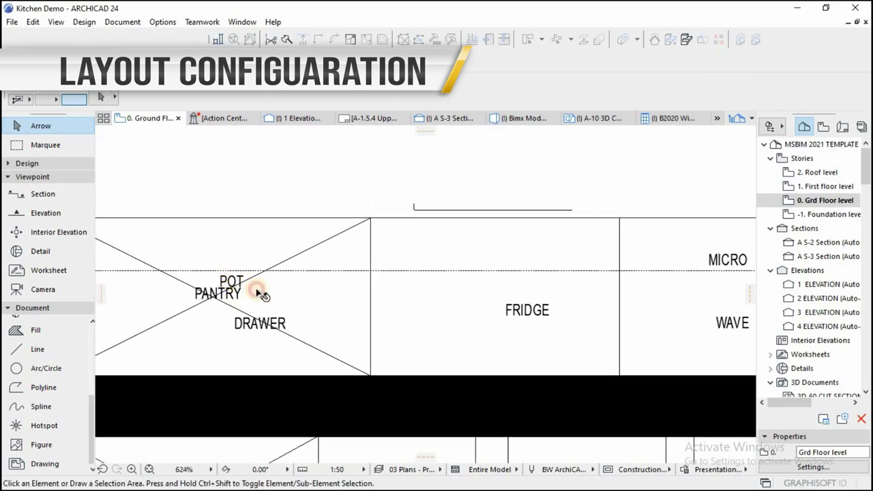
scroll(376, 306, down, 5)
scroll(346, 296, up, 3)
click(345, 296)
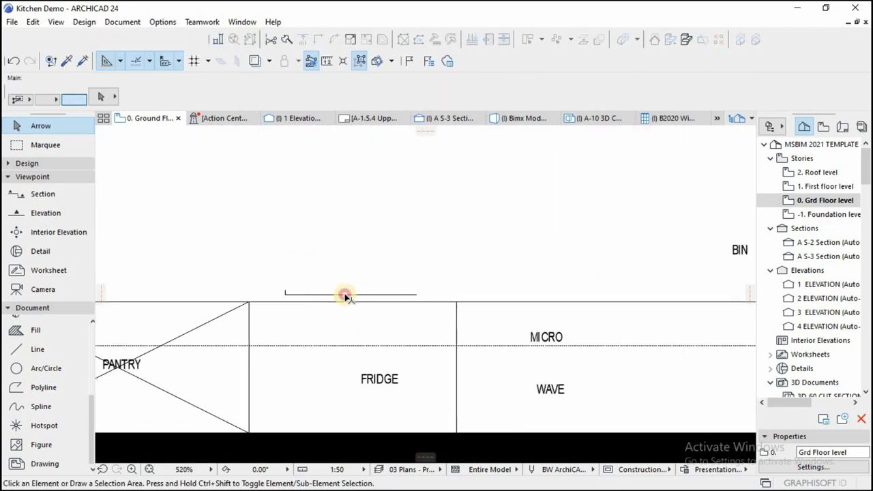
scroll(286, 289, up, 3)
key(Escape)
scroll(314, 310, down, 6)
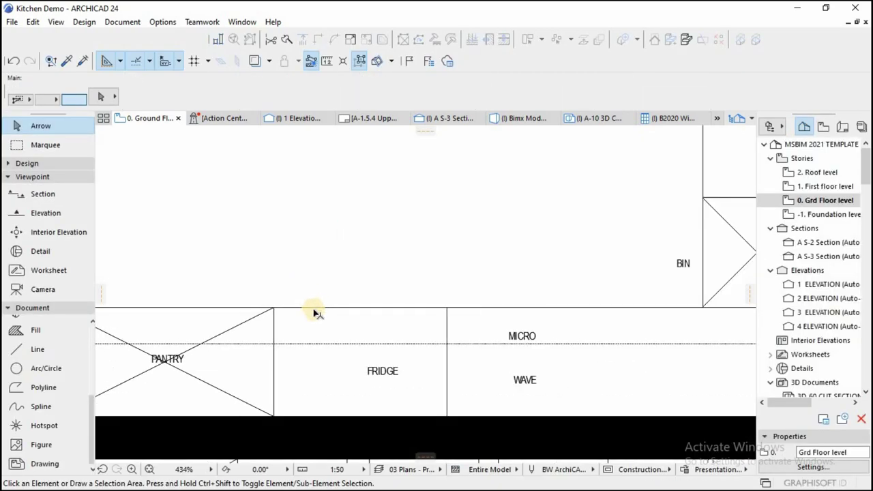
Measure the clearance from the dashed island counter towards the sink counter.
scroll(456, 288, up, 4)
click(425, 368)
scroll(416, 360, down, 5)
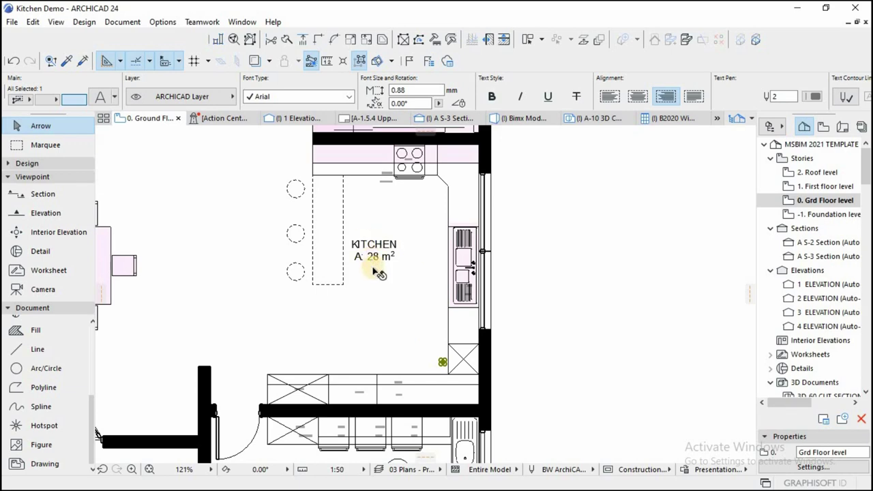
key(m)
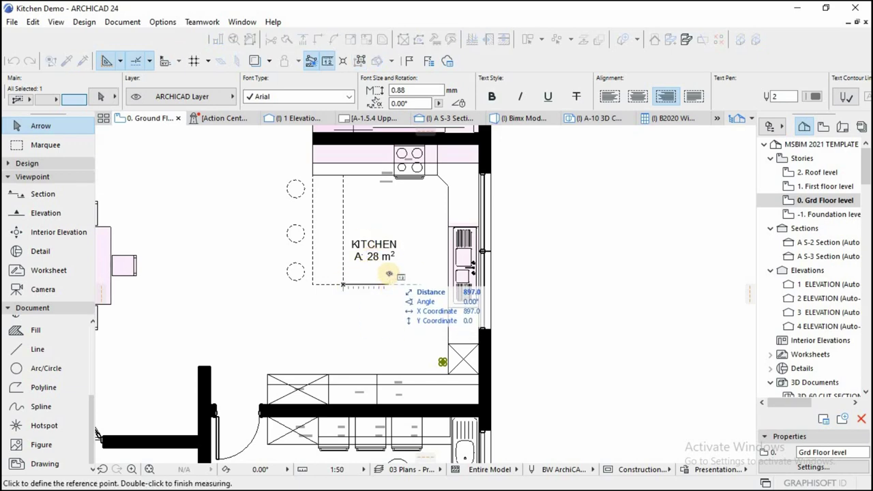
key(Escape)
key(Escape)
scroll(345, 253, down, 3)
scroll(404, 312, up, 3)
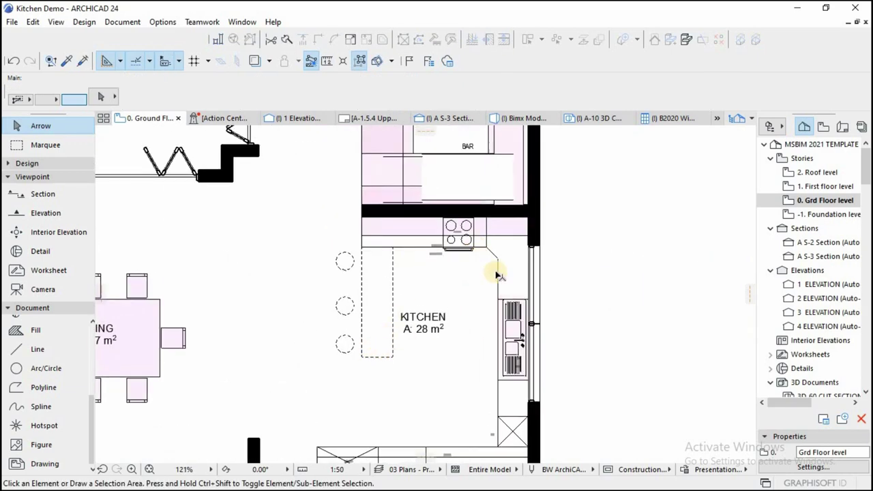
Move the BIN label from beside the crossed corner cabinet onto the smaller sink bowl.
scroll(521, 263, down, 2)
scroll(506, 300, up, 6)
scroll(447, 225, down, 2)
middle_drag(477, 434, 464, 343)
scroll(464, 343, up, 2)
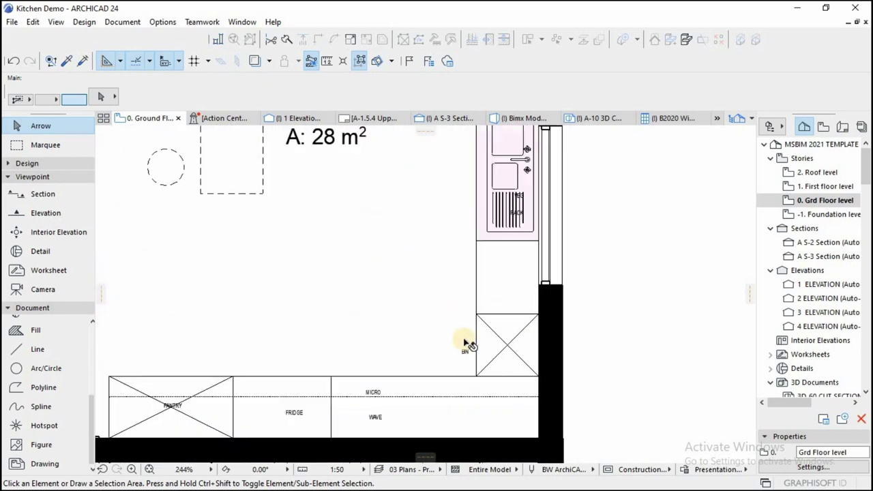
click(464, 350)
scroll(471, 389, up, 2)
key(ctrl+d)
click(460, 362)
scroll(459, 362, down, 4)
scroll(487, 208, up, 6)
click(489, 203)
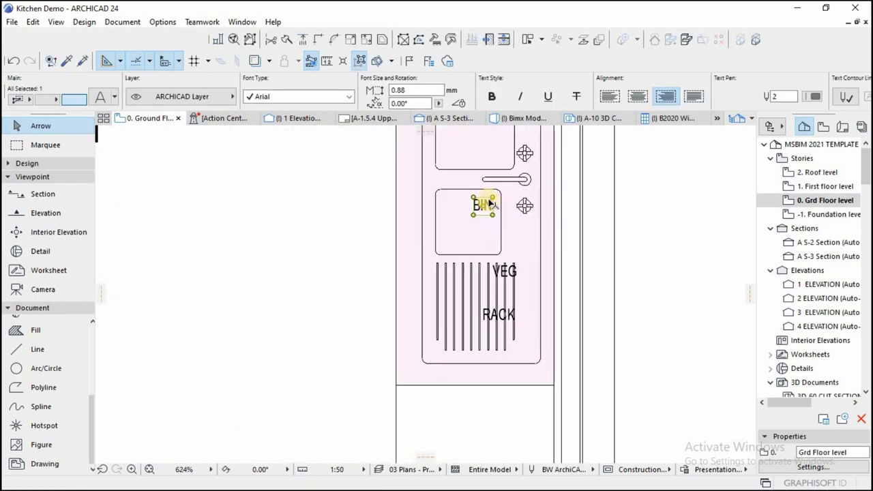
Change the text of the label on the sink bowl to SINK.
double_click(489, 202)
text(sSINK)
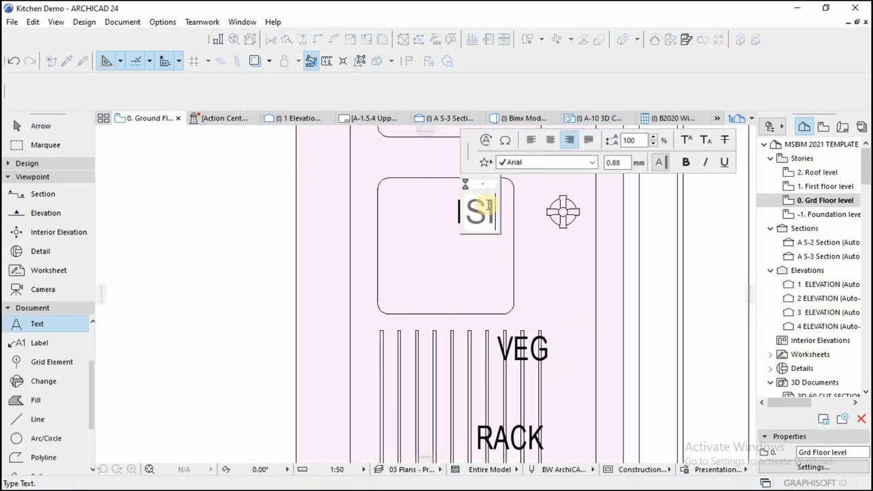
click(335, 278)
Move the VEG label from the sink drainer onto the wall counter left of the stove.
click(513, 348)
key(ctrl+d)
click(524, 350)
scroll(550, 381, down, 5)
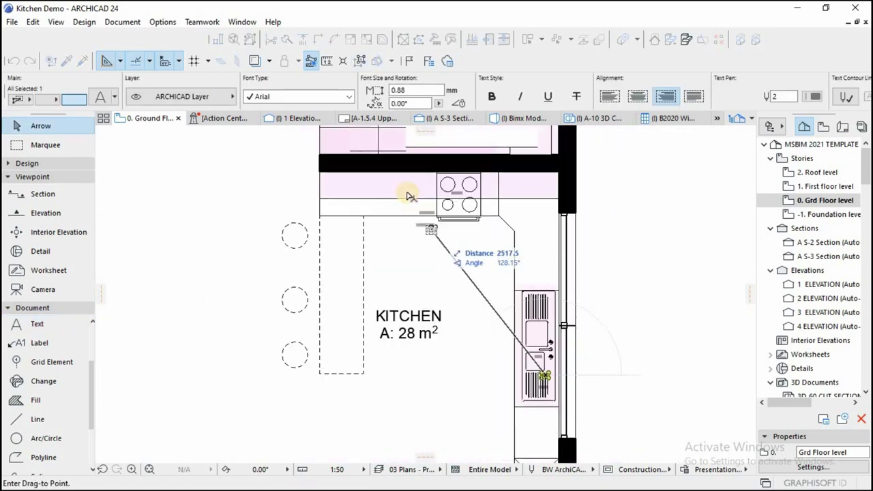
scroll(401, 195, up, 3)
click(378, 197)
scroll(378, 192, down, 3)
Move the COUNTERS label from below the stove counter into the dashed island counter.
scroll(399, 232, up, 2)
click(431, 228)
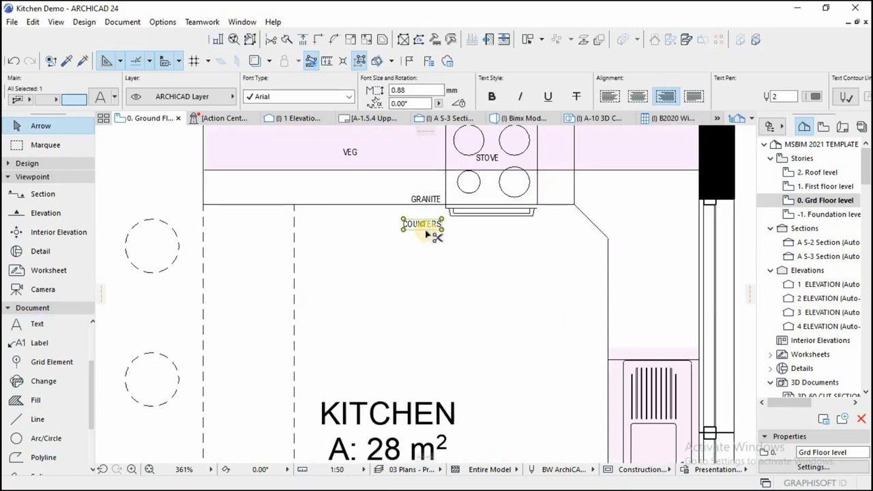
drag(432, 231, 262, 343)
click(292, 306)
scroll(316, 348, down, 5)
middle_drag(443, 388, 468, 347)
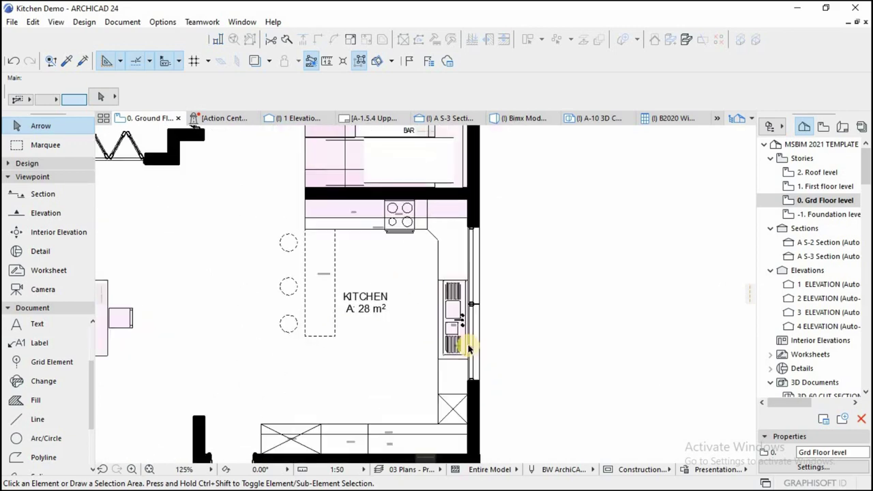
scroll(339, 226, down, 2)
scroll(287, 254, down, 1)
scroll(287, 204, up, 1)
scroll(256, 269, up, 3)
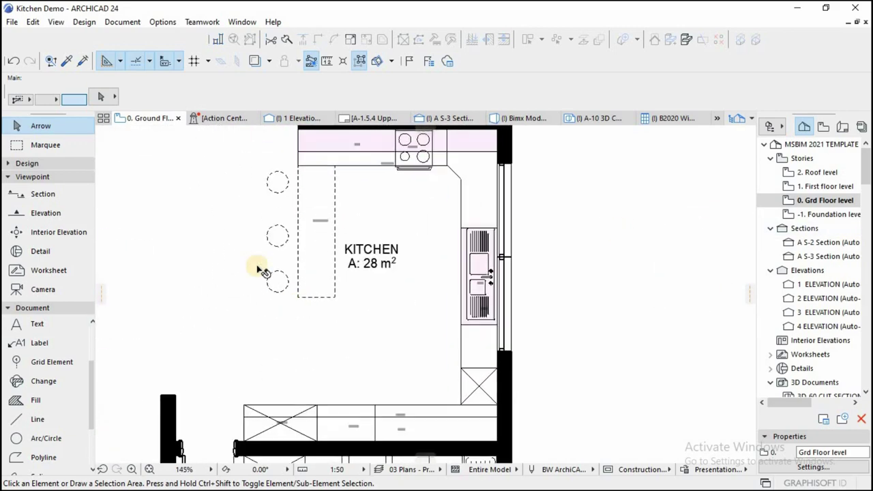
scroll(432, 384, down, 2)
scroll(447, 355, up, 2)
scroll(390, 353, up, 3)
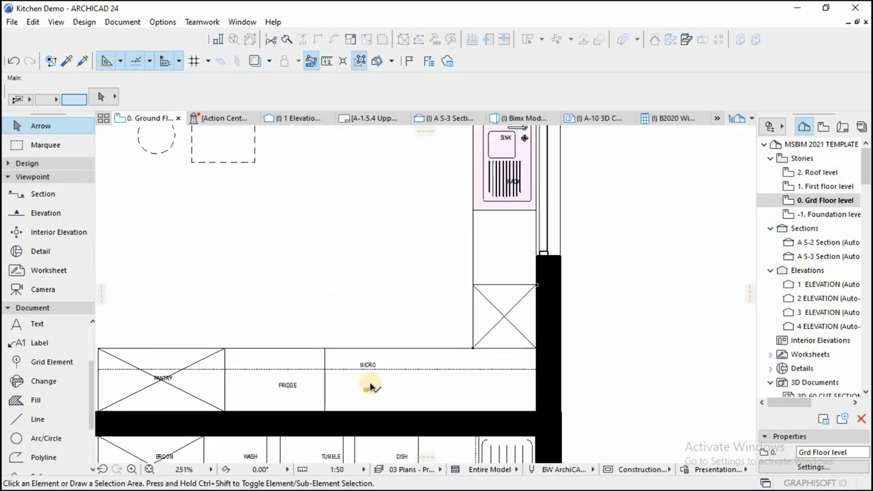
Try to move the MICRO label further along the counter, past the WAVE label.
scroll(395, 359, down, 3)
scroll(398, 365, up, 2)
click(394, 363)
drag(396, 365, 437, 380)
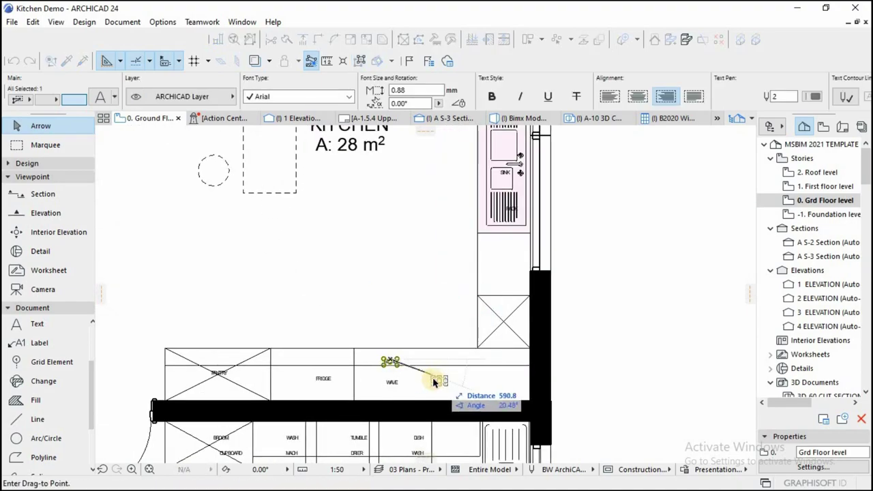
key(Escape)
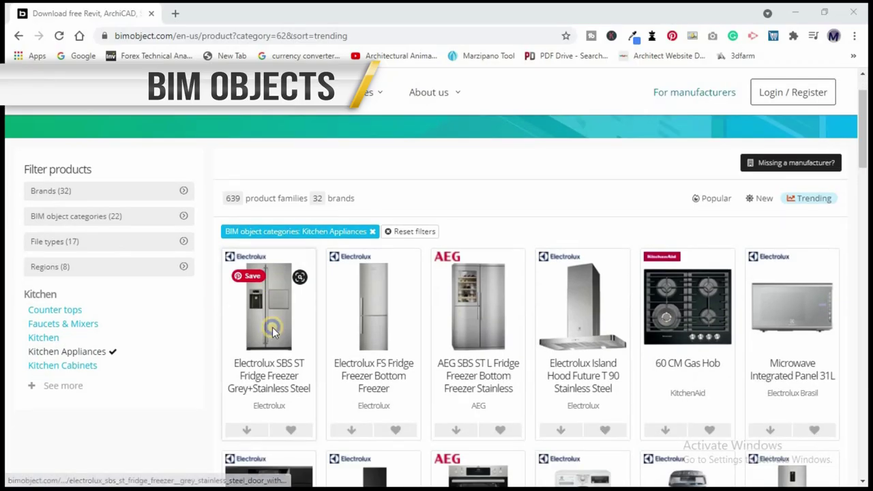
On bimobject.com, open the Electrolux SBS ST Fridge Freezer, Electrolux Island Hood Future T 90 and Microwave Integrated Panel 31L pages in new tabs.
right_click(272, 331)
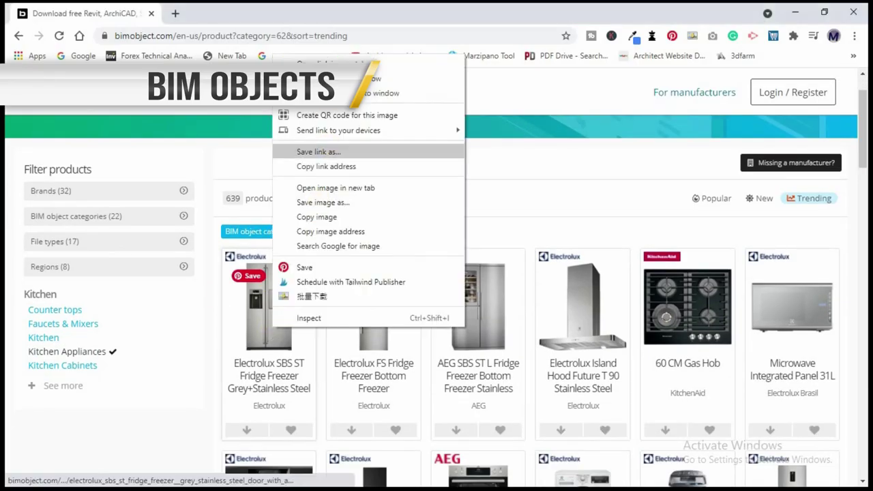
click(361, 184)
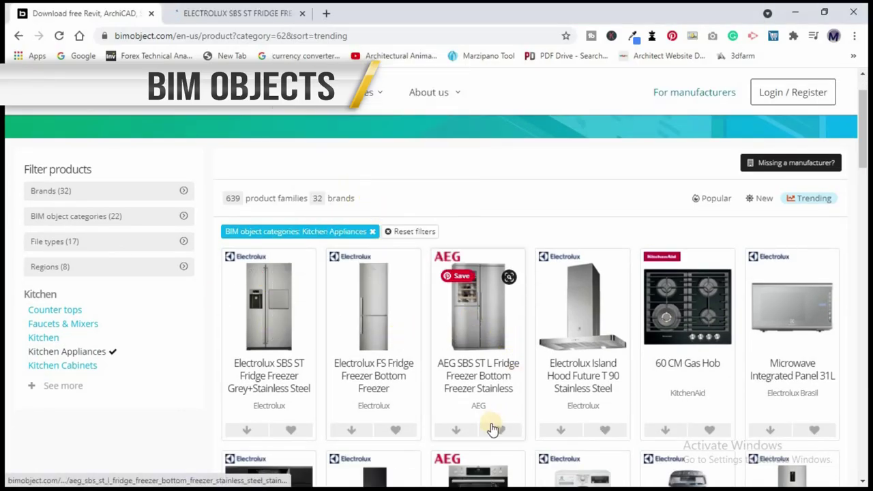
right_click(571, 322)
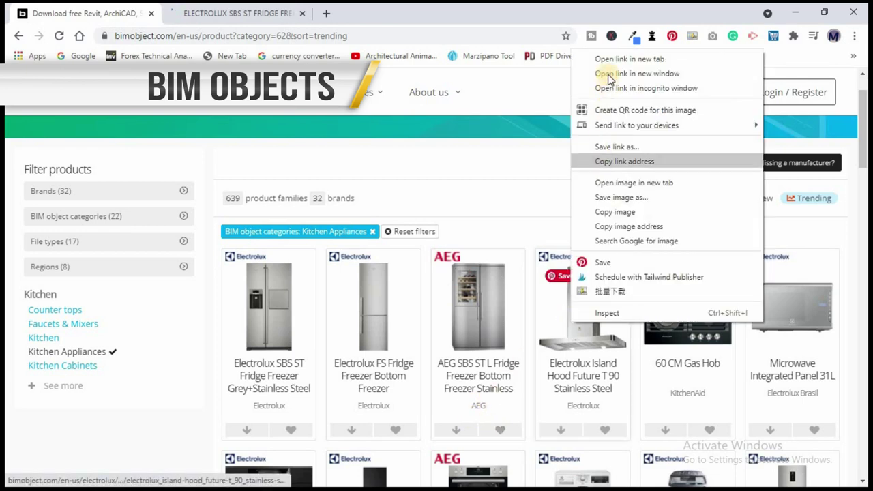
click(607, 59)
click(628, 59)
scroll(777, 202, down, 2)
right_click(776, 198)
click(750, 206)
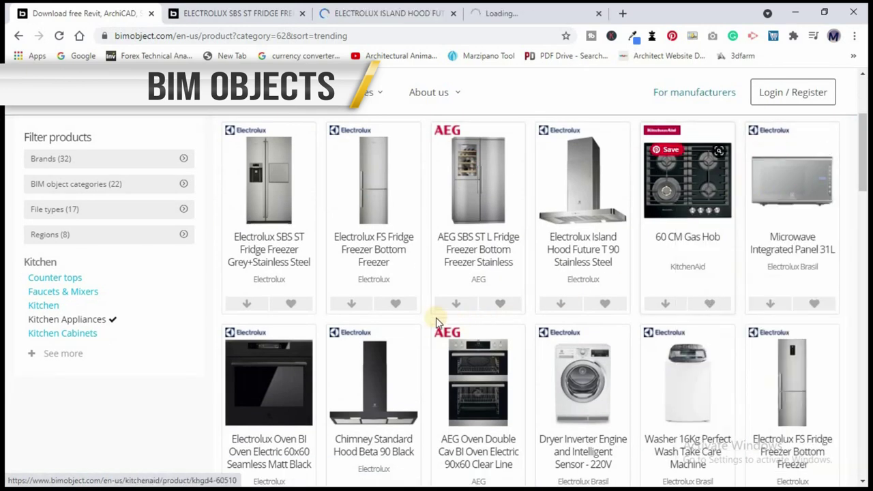
Open the AEG Oven Double Cav BI Oven Electric 90x60 and Electrolux Gas Hob 60 Stainless Steel pages in new tabs.
scroll(354, 273, down, 5)
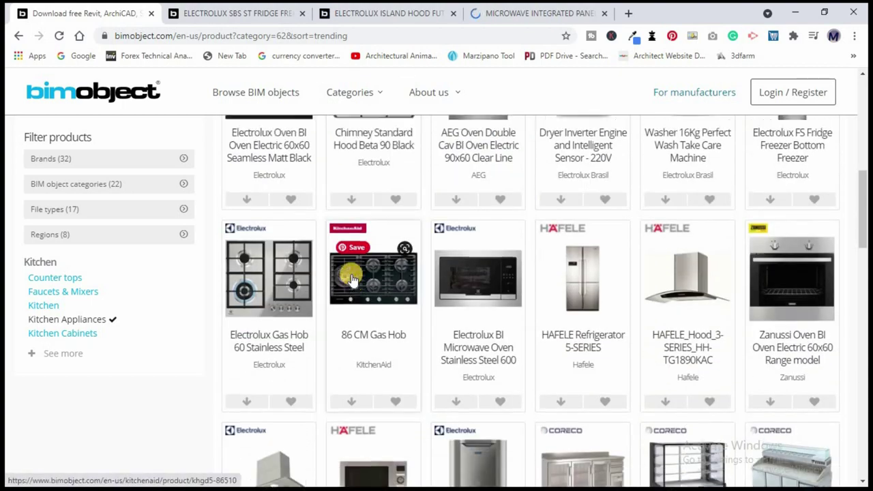
scroll(350, 283, up, 3)
scroll(350, 285, up, 4)
scroll(440, 318, down, 3)
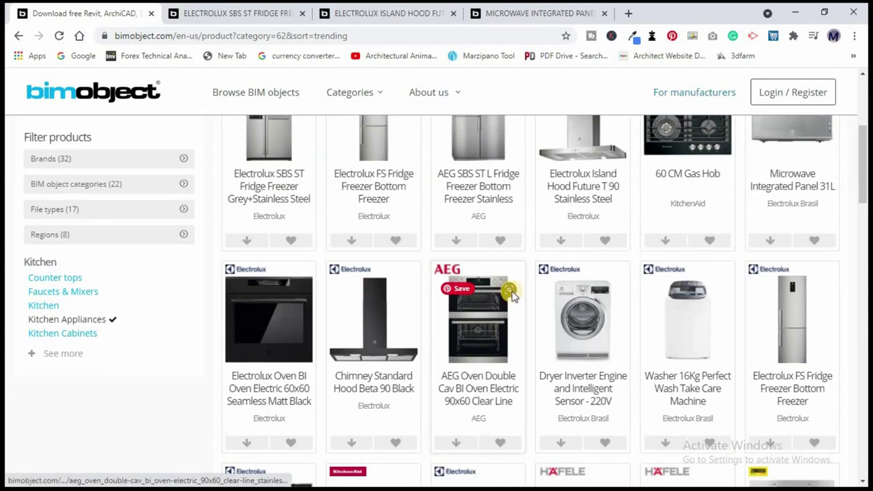
right_click(482, 345)
click(546, 80)
scroll(387, 284, down, 3)
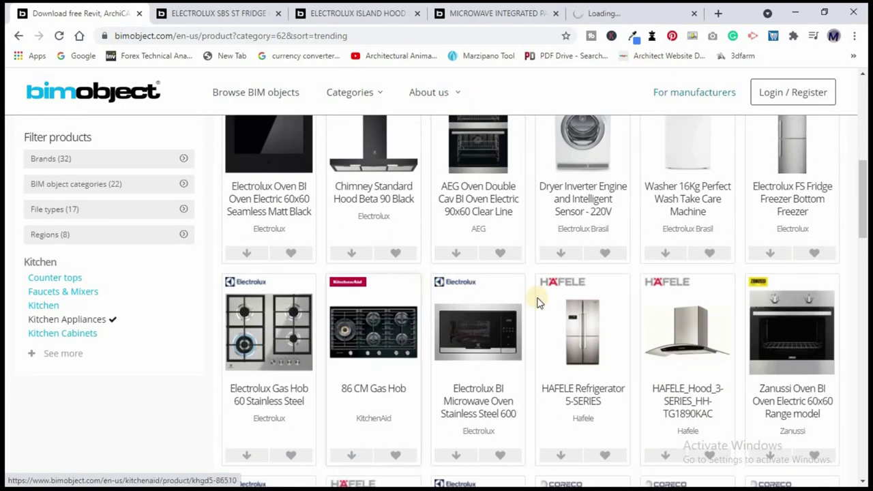
right_click(266, 353)
click(318, 86)
scroll(409, 294, down, 3)
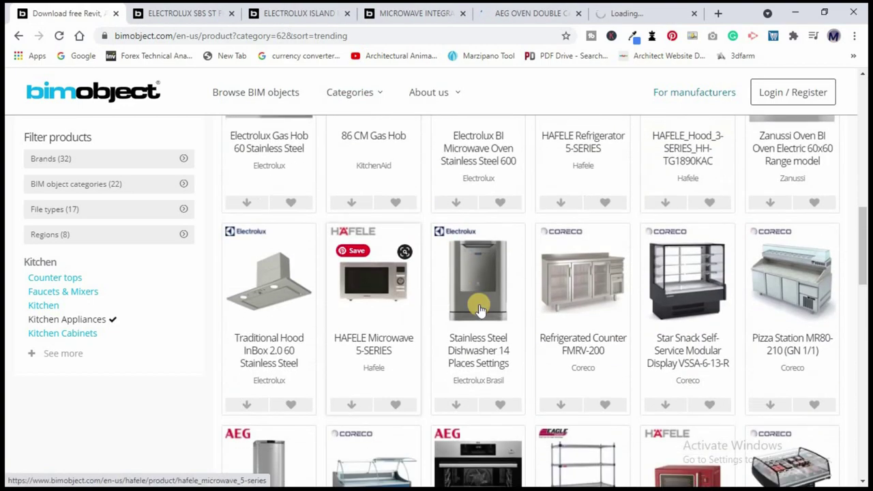
Look through the rest of the Kitchen Appliances listing on bimobject.com for further suitable objects.
scroll(482, 358, down, 13)
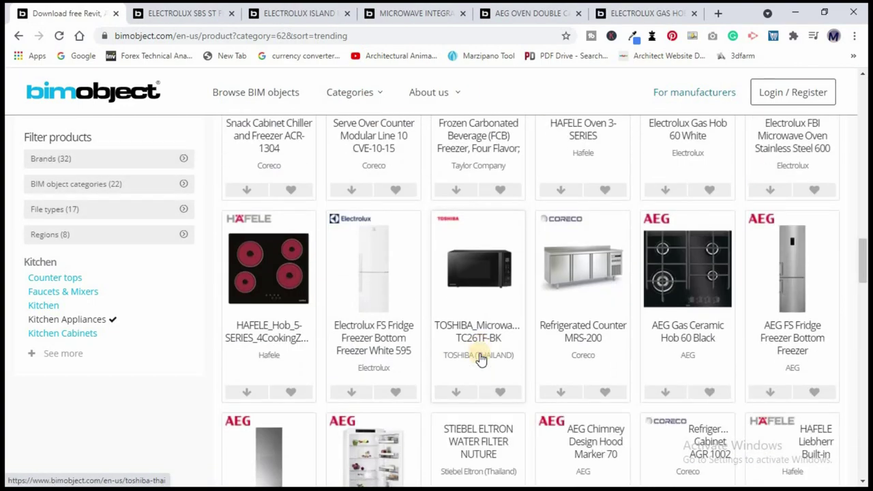
scroll(482, 358, down, 7)
scroll(481, 358, down, 17)
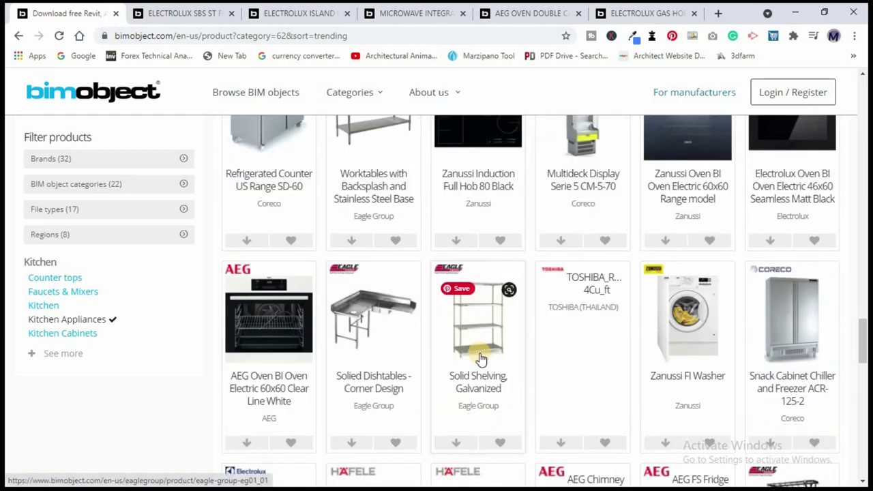
scroll(481, 358, down, 7)
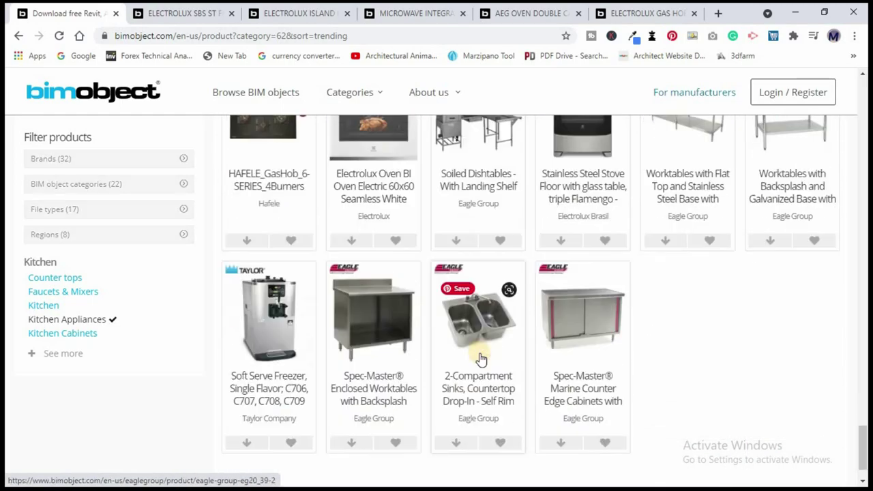
scroll(482, 358, down, 13)
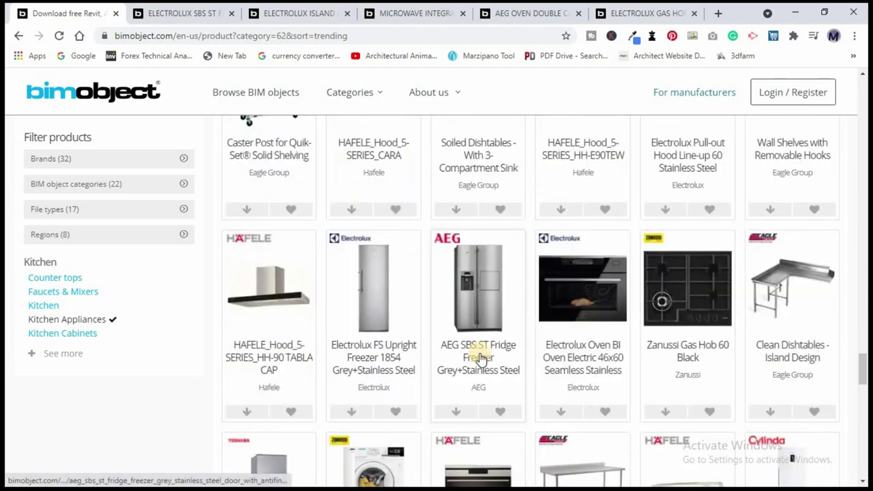
scroll(482, 358, down, 8)
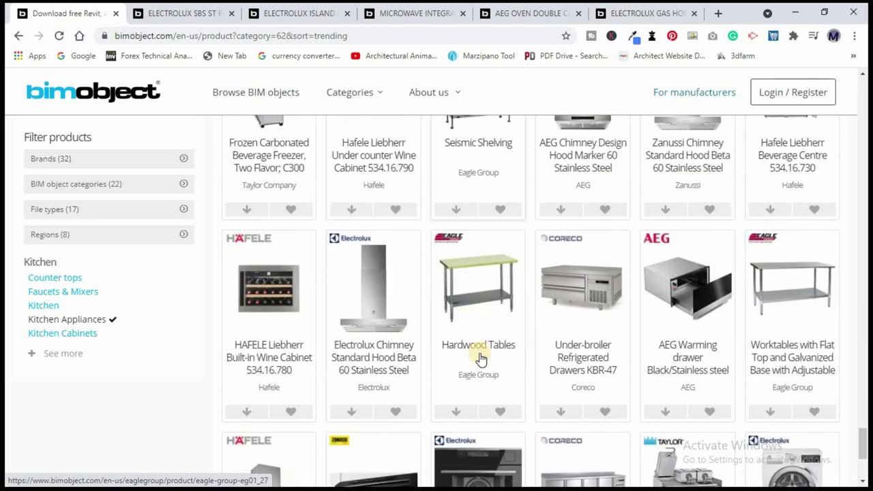
scroll(481, 359, down, 11)
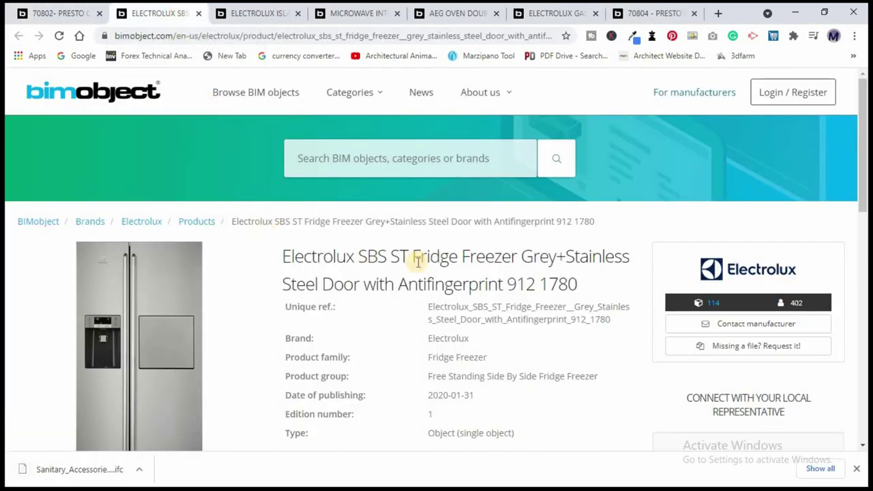
Request the ARCHICAD files of the Electrolux SBS ST Fridge Freezer and the Electrolux Island Hood Future T 90 from their product pages.
scroll(474, 279, down, 4)
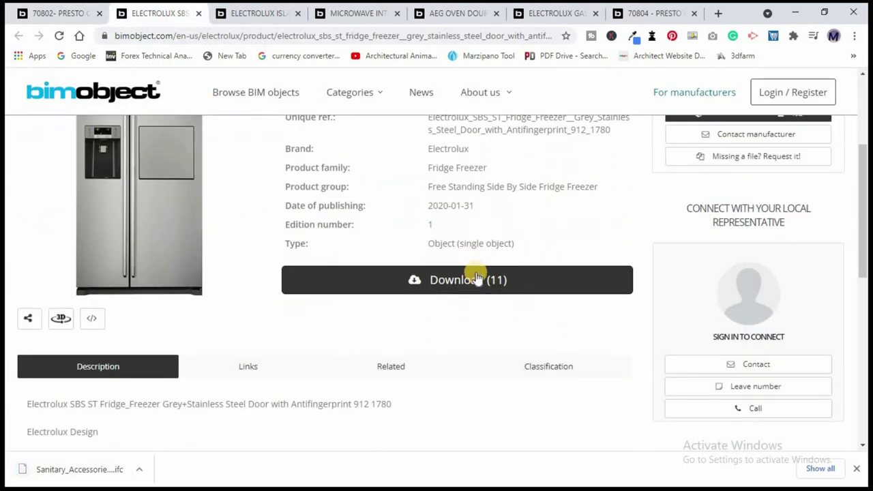
click(474, 277)
click(337, 209)
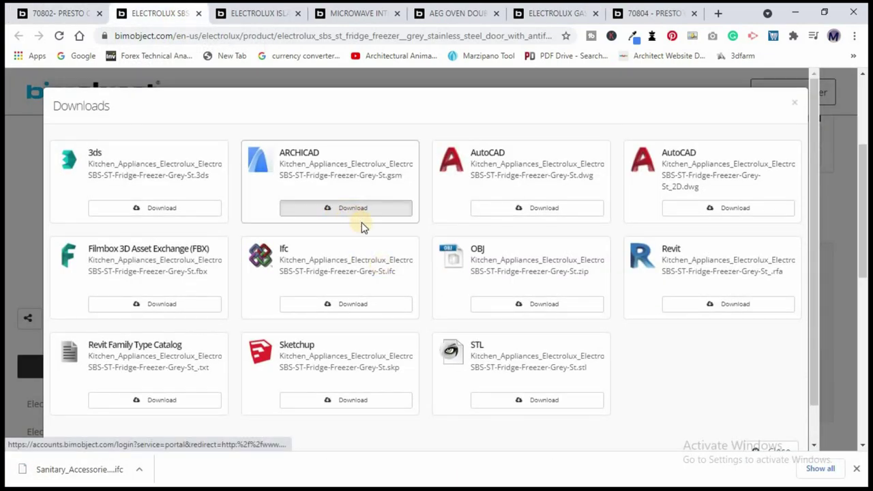
click(261, 15)
scroll(614, 314, down, 2)
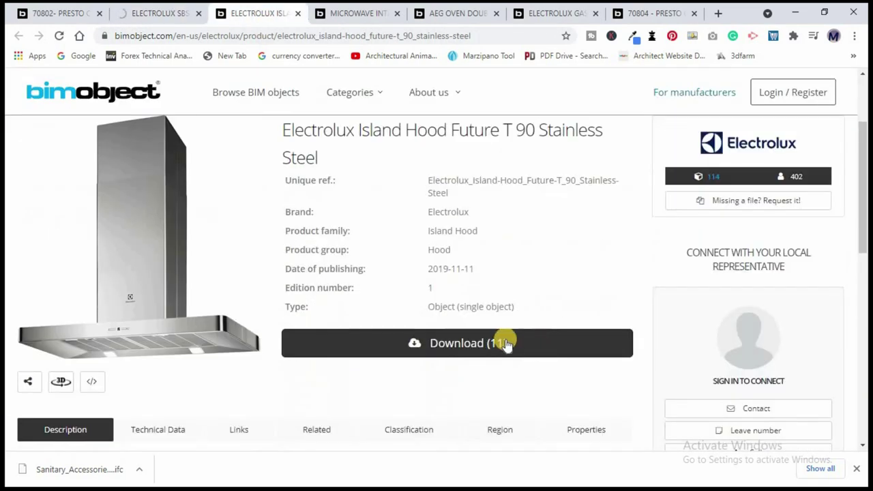
click(500, 341)
click(361, 208)
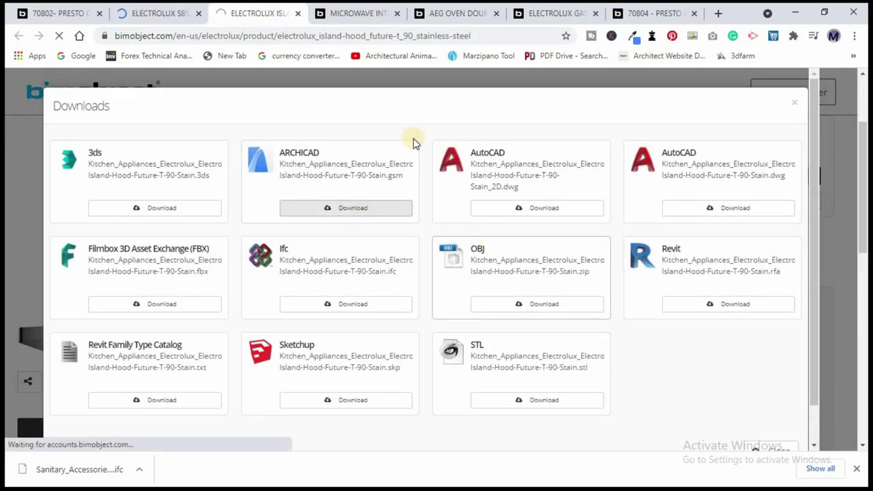
Return to the Electrolux SBS ST Fridge Freezer page and download its ARCHICAD .gsm file.
click(168, 11)
scroll(376, 206, down, 2)
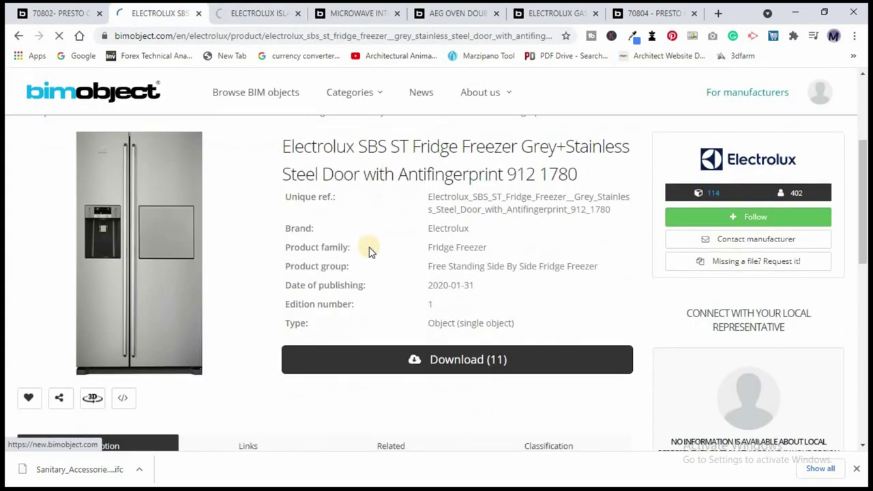
click(466, 360)
click(343, 212)
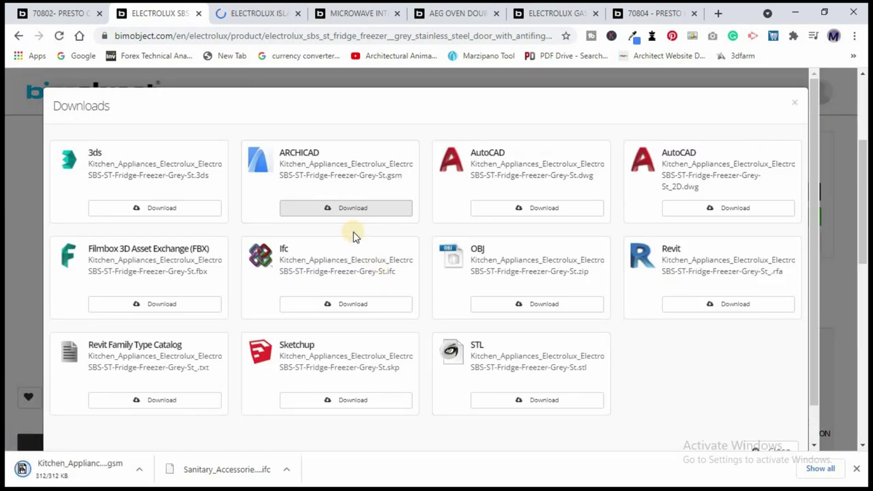
Download the ARCHICAD .gsm file of the Electrolux Island Hood Future T 90 Stainless Steel.
click(266, 13)
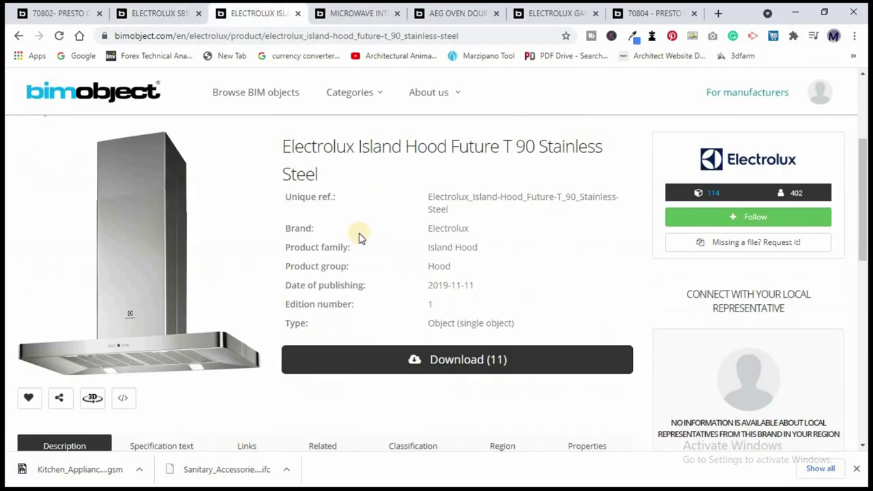
scroll(364, 240, down, 1)
click(461, 300)
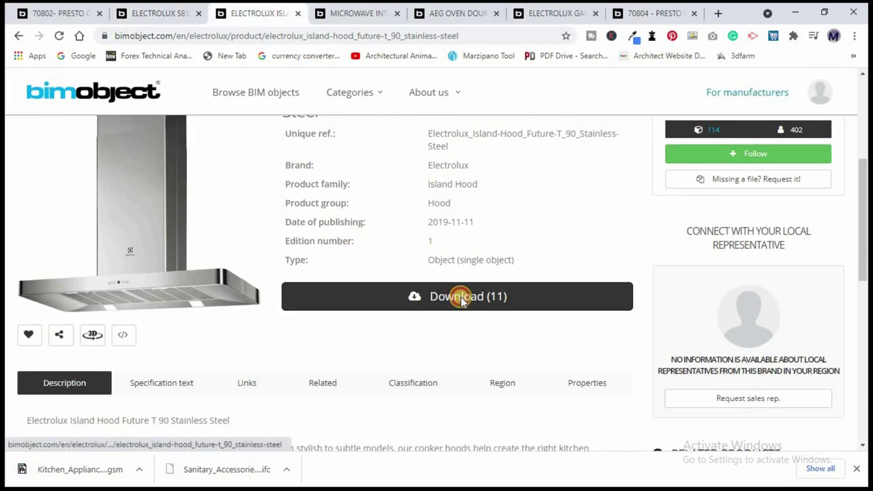
click(339, 210)
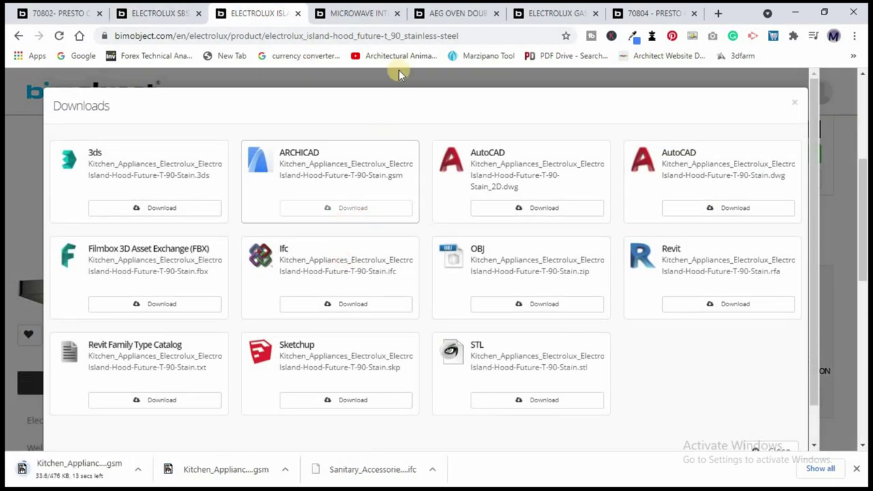
Request the ARCHICAD file of the Microwave Integrated Panel 31L and open the download options of the AEG double oven.
key(ctrl+Tab)
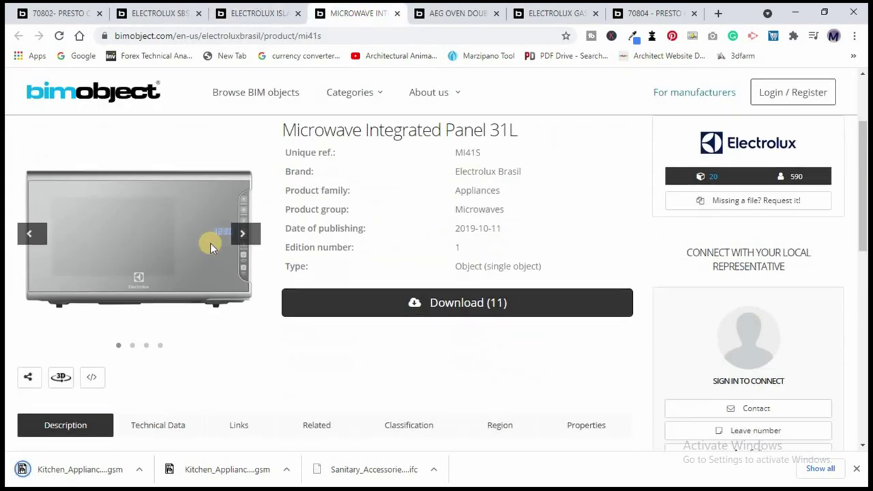
click(461, 304)
click(353, 208)
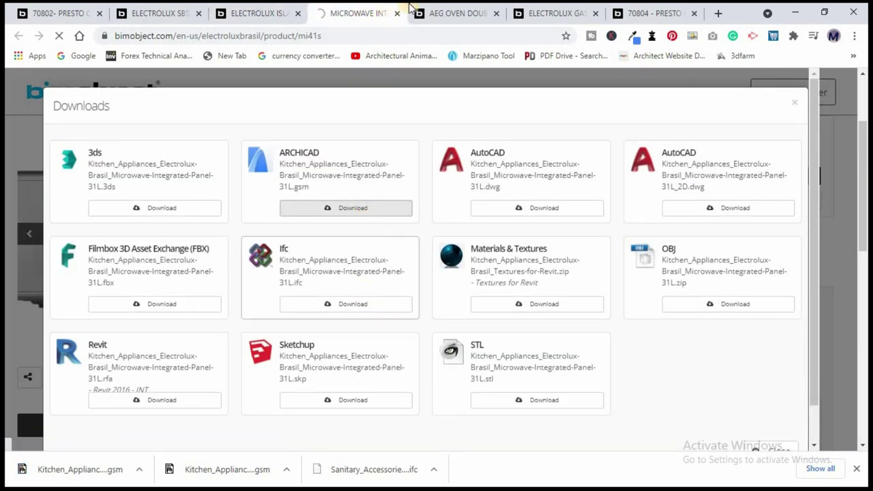
key(ctrl+Tab)
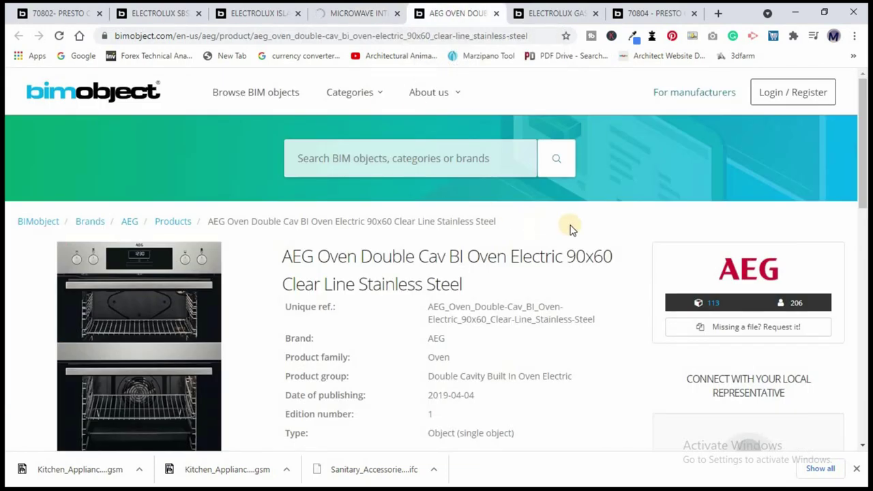
scroll(621, 246, down, 1)
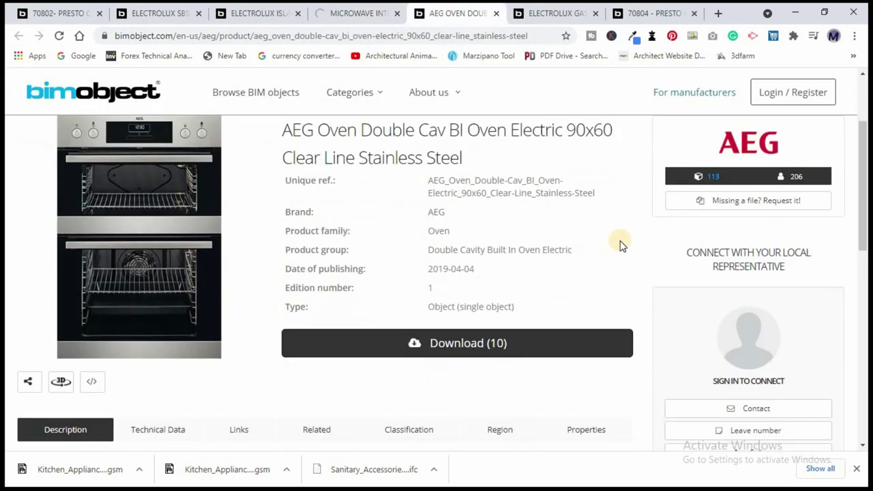
click(482, 347)
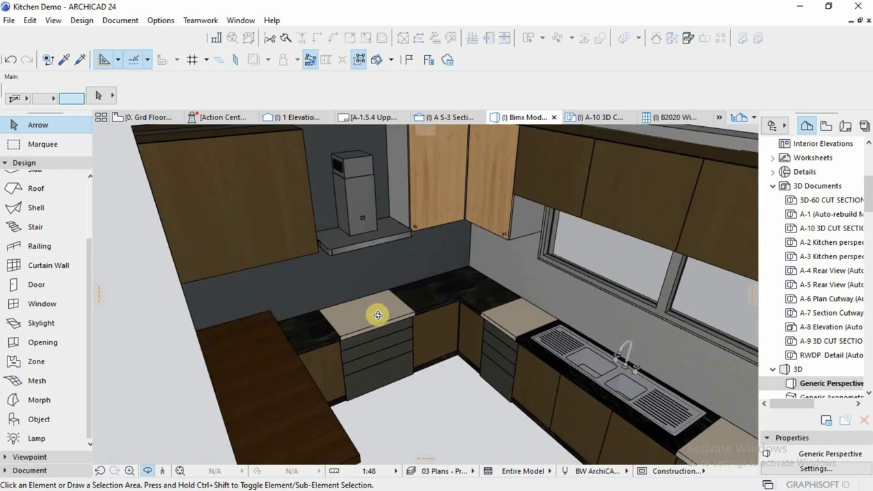
In ARCHICAD, display the ground floor plan and start loading another object file from the Object Default Settings.
scroll(388, 338, up, 5)
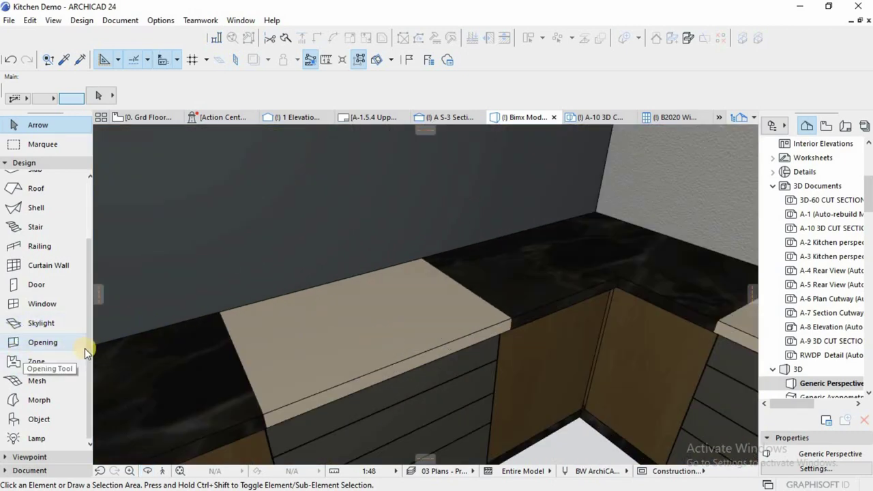
key(F2)
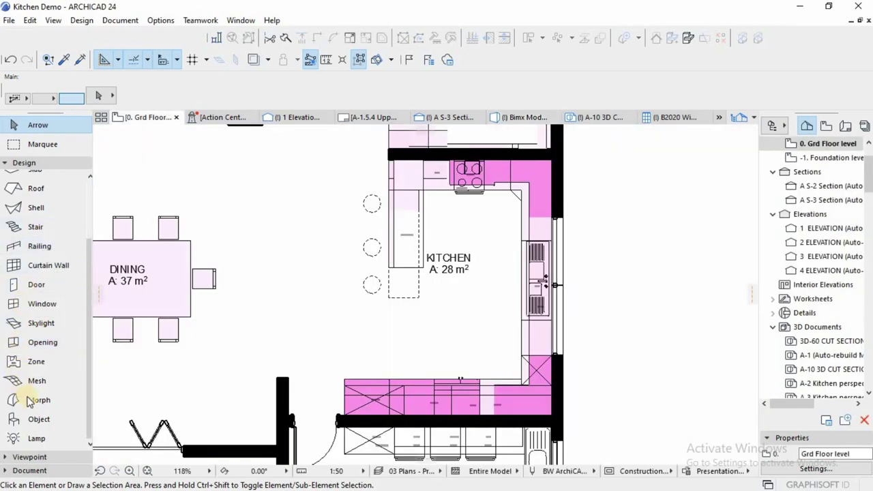
click(33, 417)
double_click(32, 417)
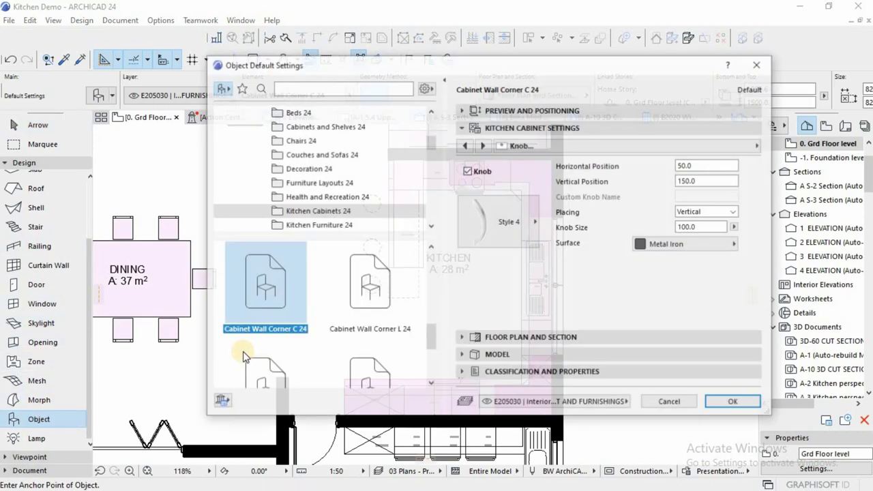
click(220, 402)
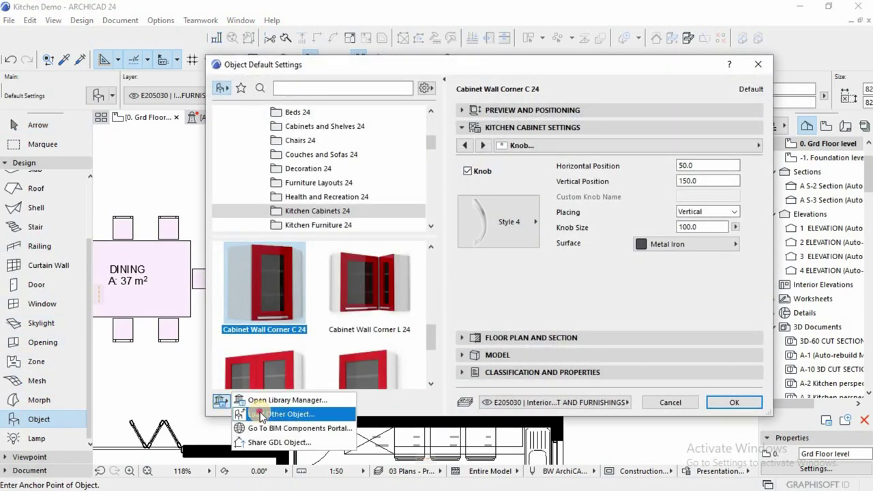
click(263, 414)
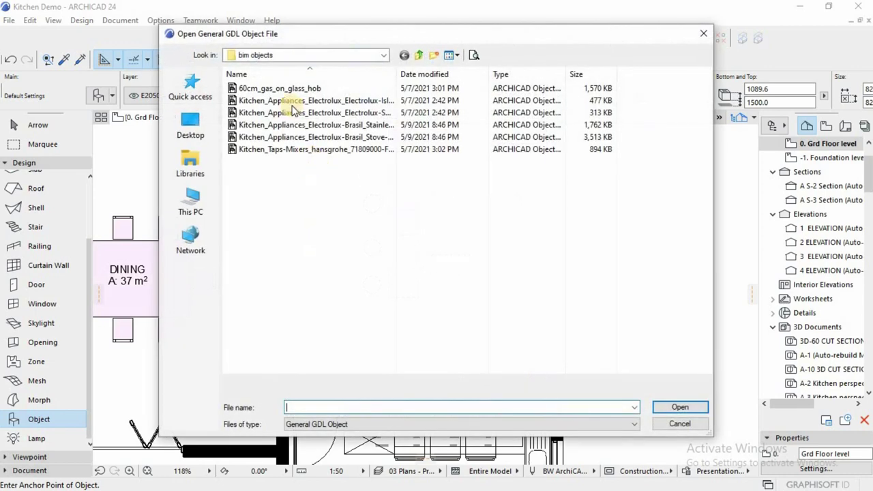
Sort the bim objects folder by date modified and load the Electrolux-Brasil Stainless-Steel-Stove-Floor-with-glass object file.
right_click(318, 189)
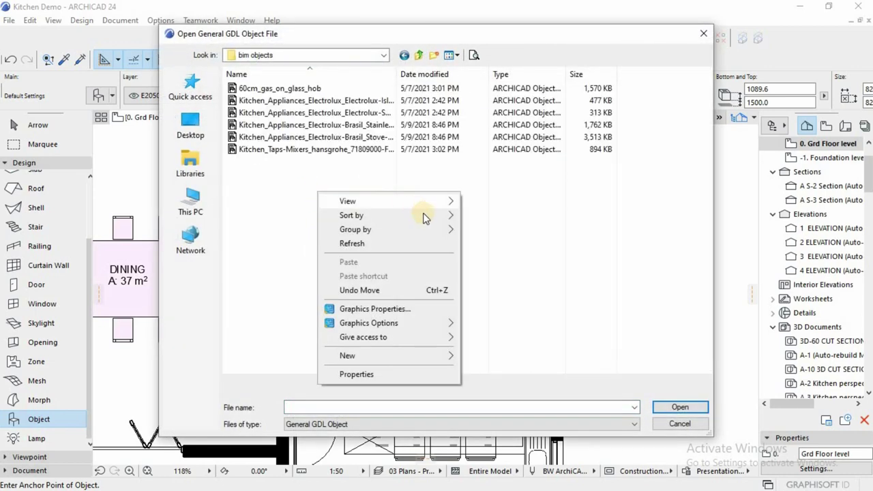
mouse_move(435, 217)
click(488, 231)
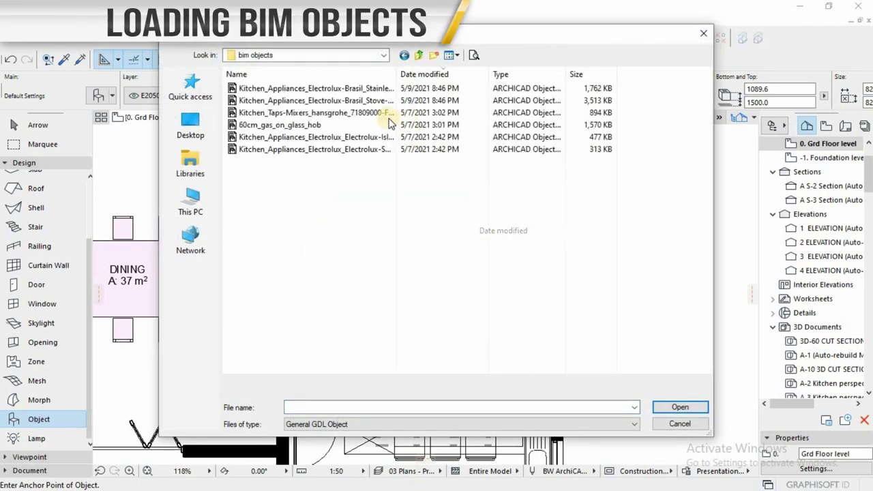
click(396, 90)
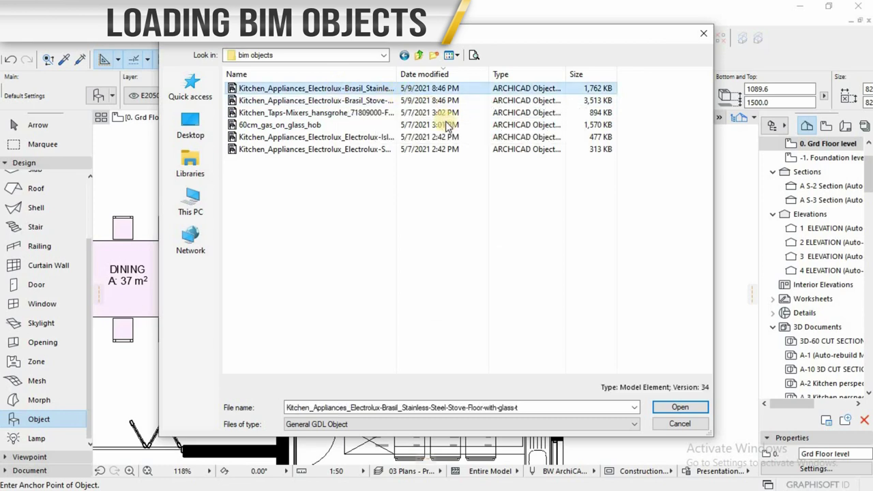
click(669, 408)
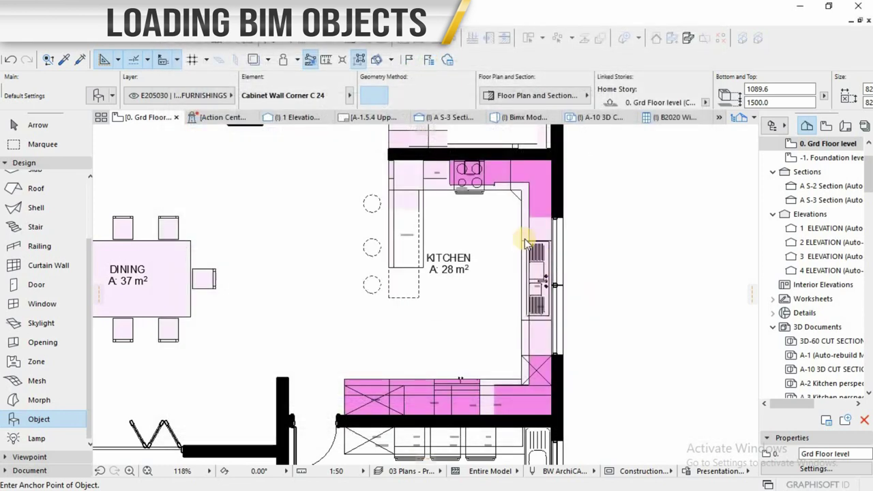
Accept the default settings of the loaded Electrolux stove and place it in the kitchen just in front of the existing stove symbol.
key(ctrl+t)
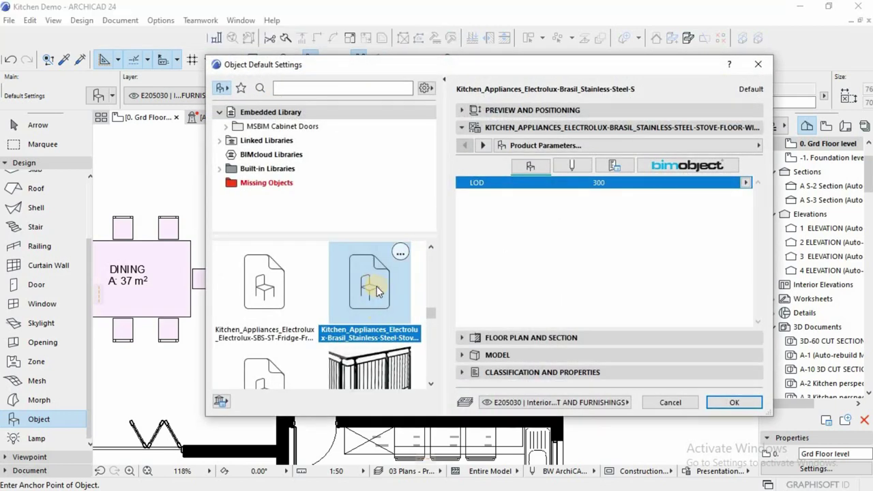
click(723, 403)
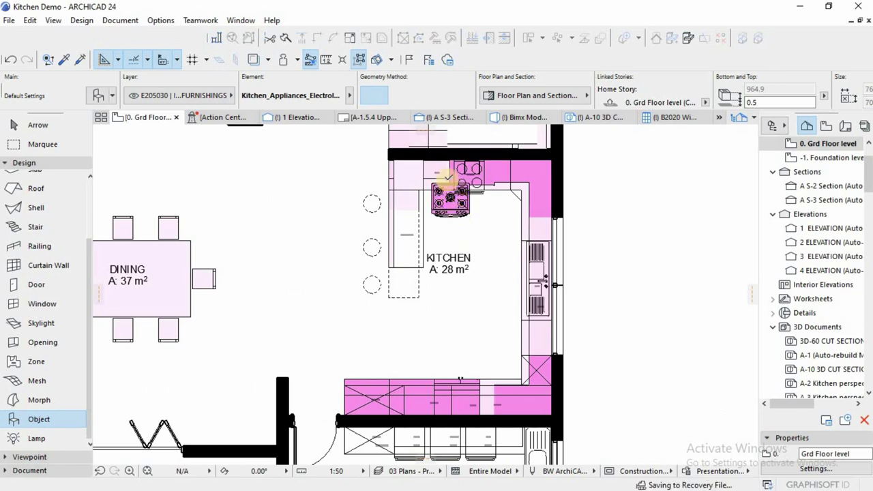
scroll(447, 180, up, 3)
key(Escape)
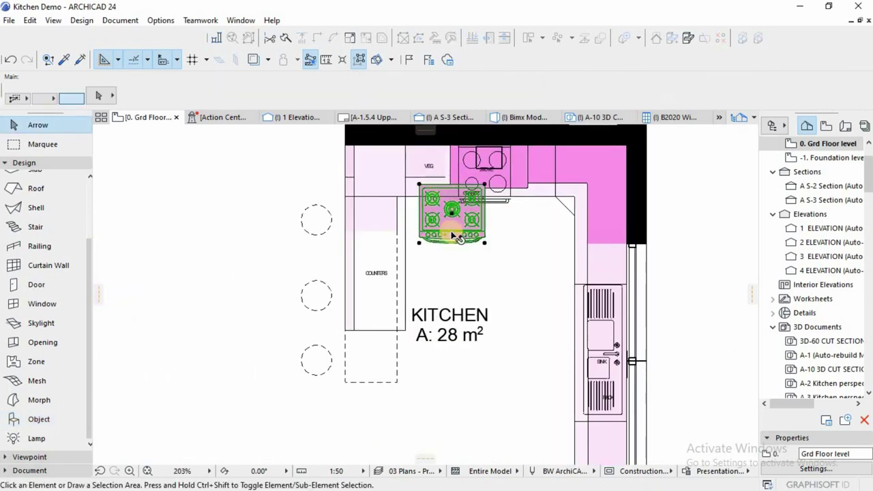
Move the new stove by its back corner to the wall beside the VEG counter, over the existing stove symbol.
scroll(433, 185, down, 2)
scroll(432, 195, up, 2)
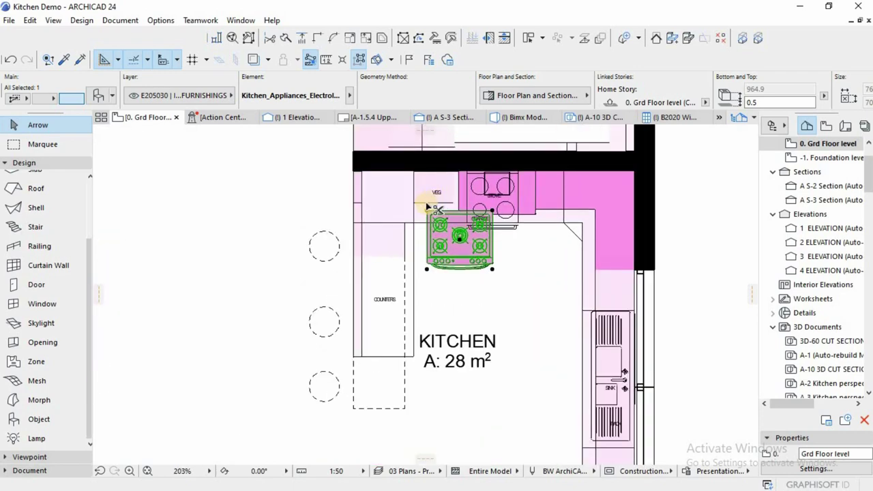
key(ctrl+d)
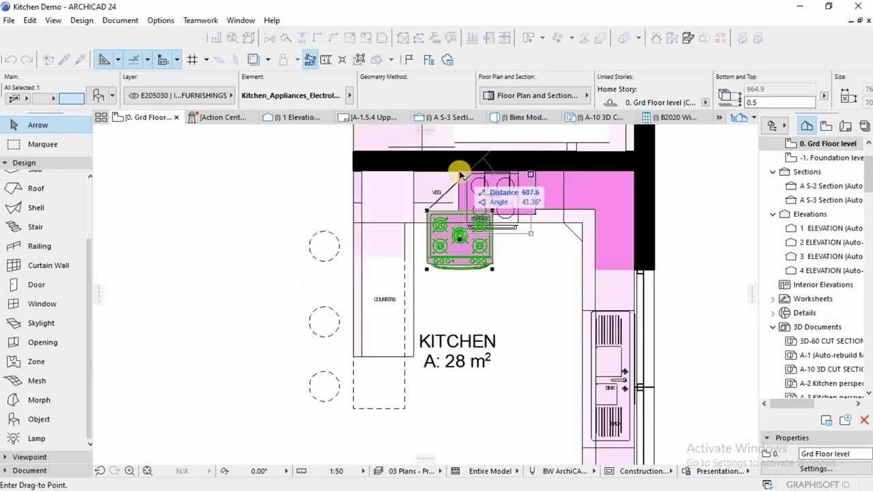
click(462, 176)
key(Escape)
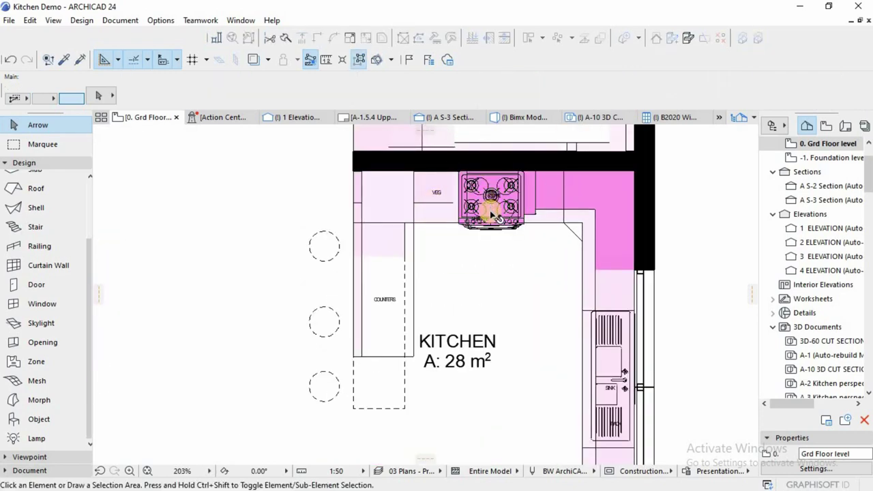
Show the kitchen in 3D and examine the placed Electrolux stove among its neighbouring counters and cabinets from several angles.
key(F3)
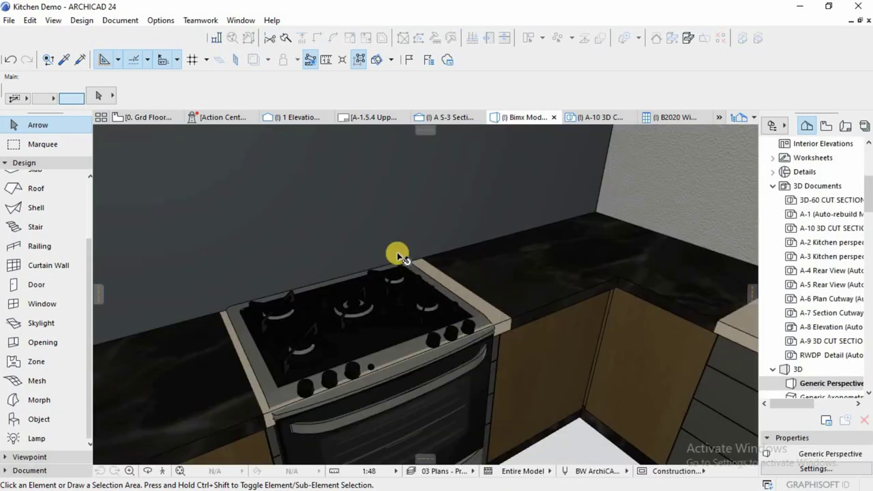
scroll(398, 255, down, 4)
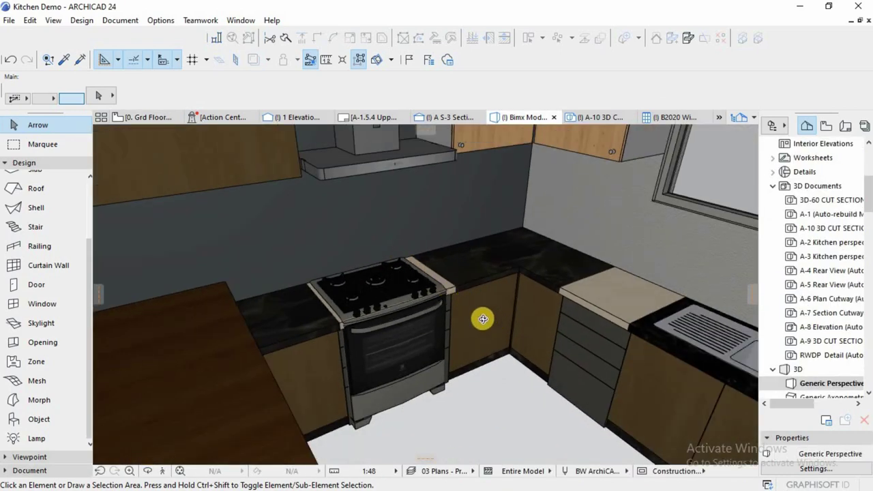
shift+middle_drag(483, 319, 374, 289)
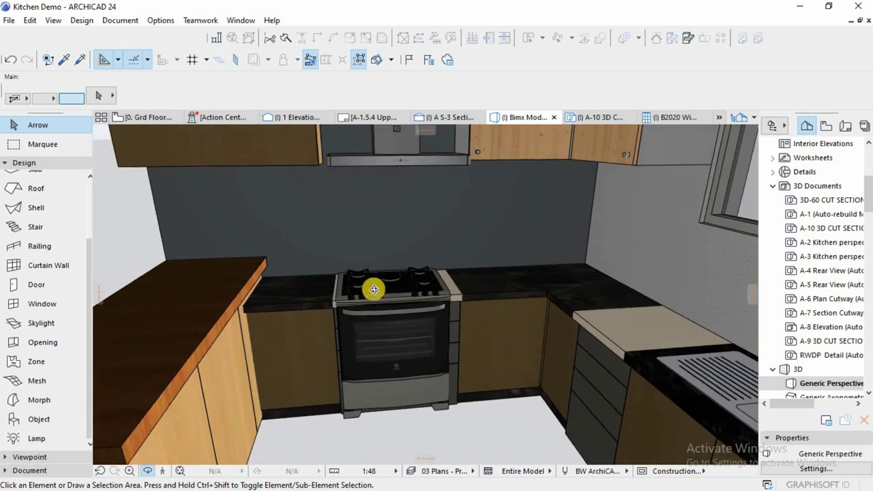
scroll(374, 290, up, 5)
shift+middle_drag(382, 345, 412, 221)
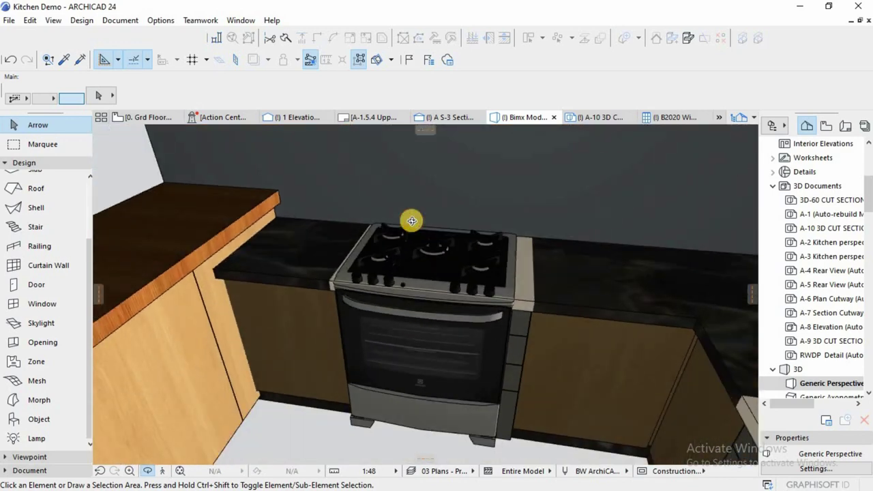
scroll(402, 245, up, 4)
drag(403, 283, 524, 222)
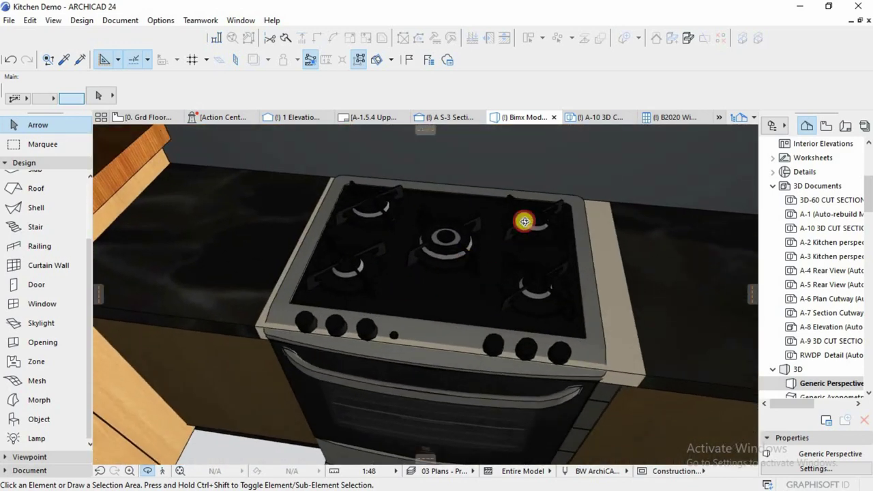
shift+middle_drag(524, 221, 536, 311)
shift+middle_drag(365, 300, 485, 263)
scroll(466, 288, down, 4)
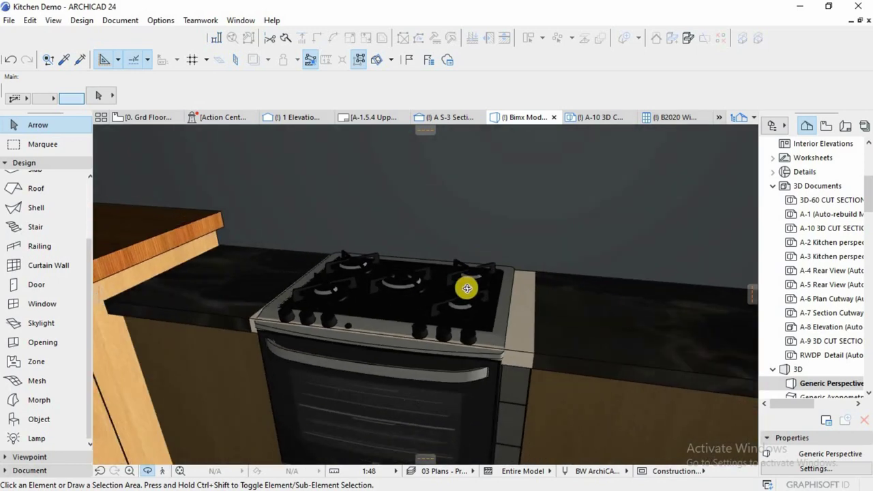
shift+middle_drag(453, 324, 423, 319)
Set the Electrolux stove's LOD parameter to 100.
click(423, 319)
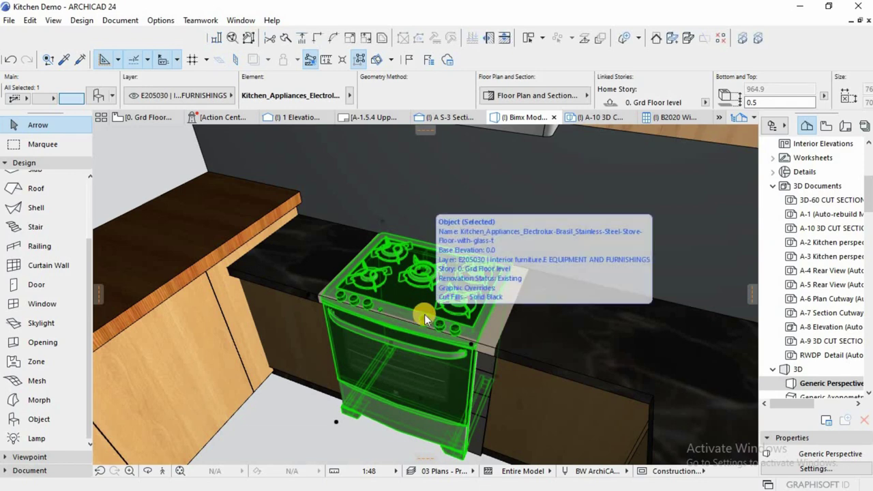
double_click(425, 320)
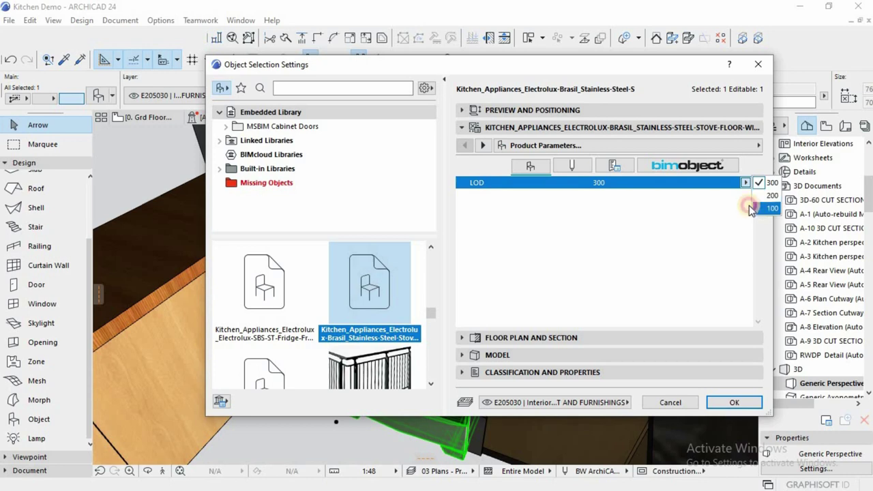
click(729, 403)
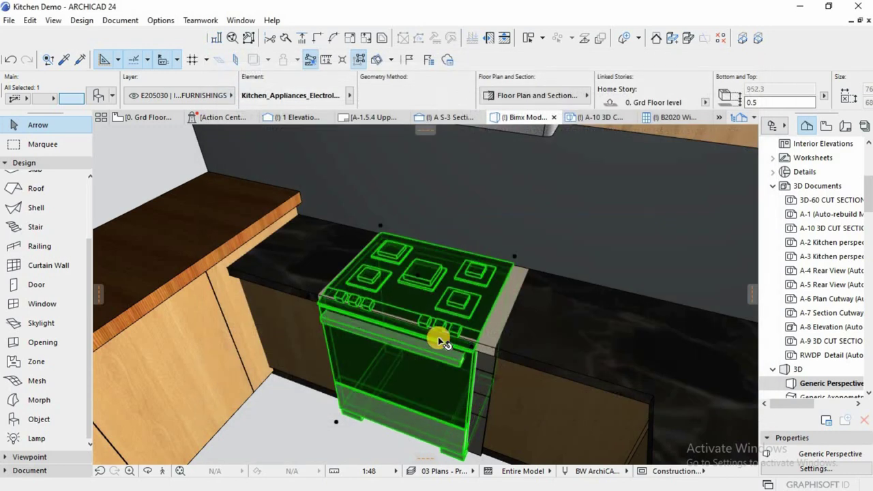
Delete the multi-drawer base cabinet that overlaps the Electrolux stove.
click(502, 344)
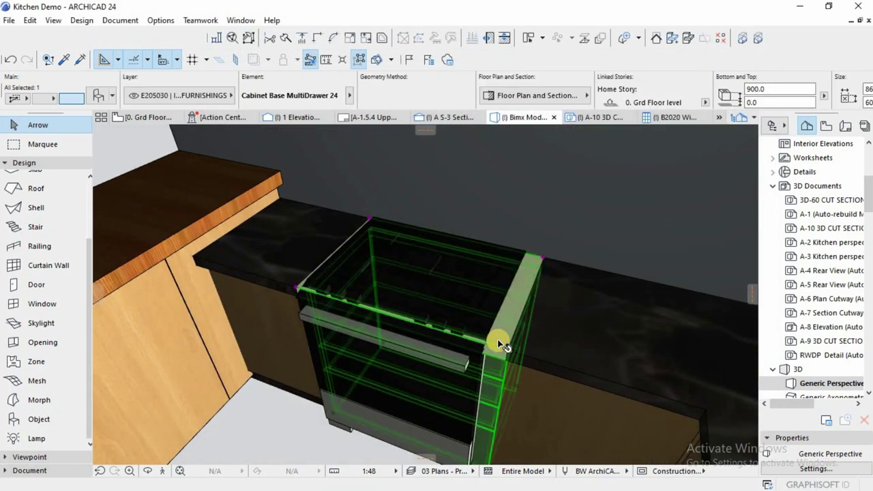
key(Escape)
click(452, 334)
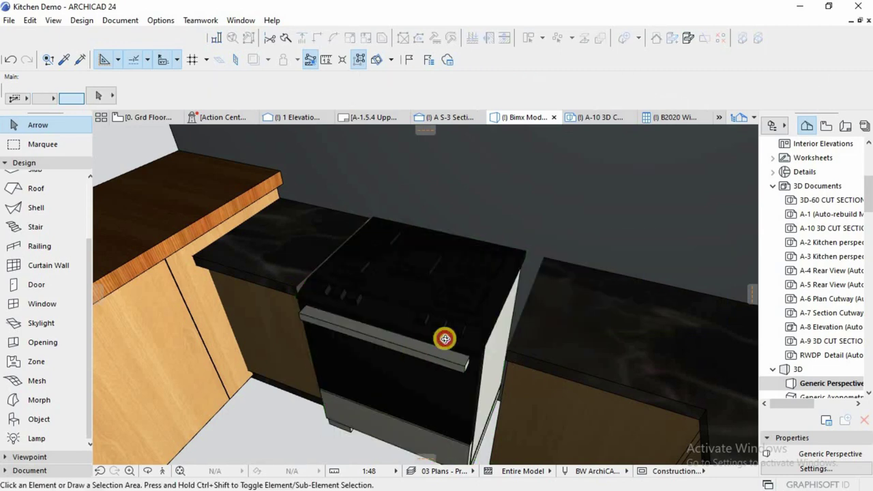
Set the Electrolux stove's LOD parameter to 200 and clear the selection.
shift+middle_drag(444, 338, 319, 322)
scroll(319, 321, down, 2)
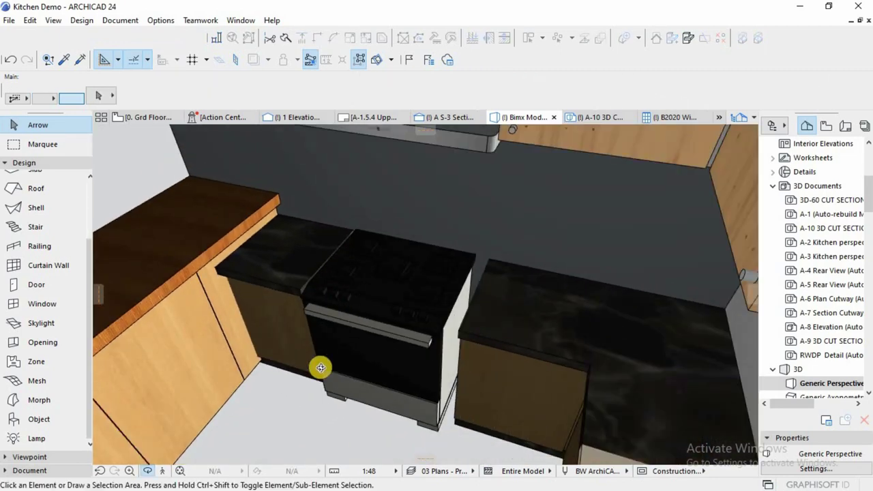
scroll(320, 366, up, 5)
scroll(366, 345, down, 5)
click(396, 312)
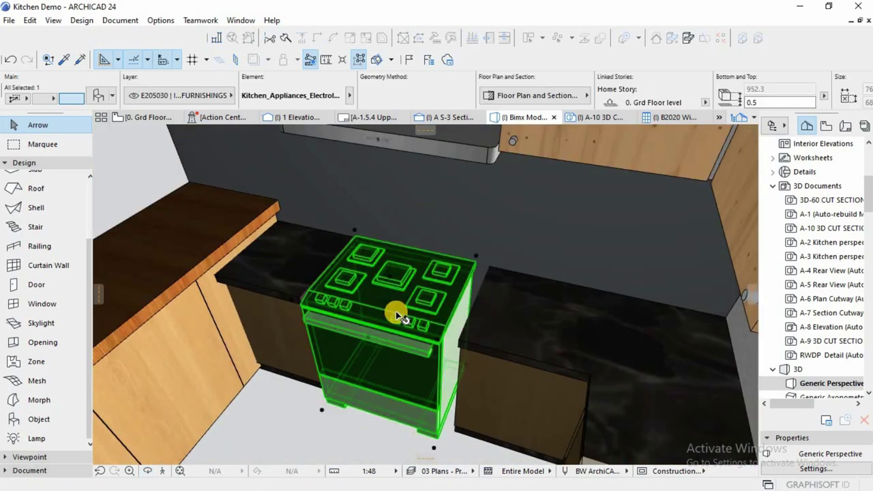
key(ctrl+t)
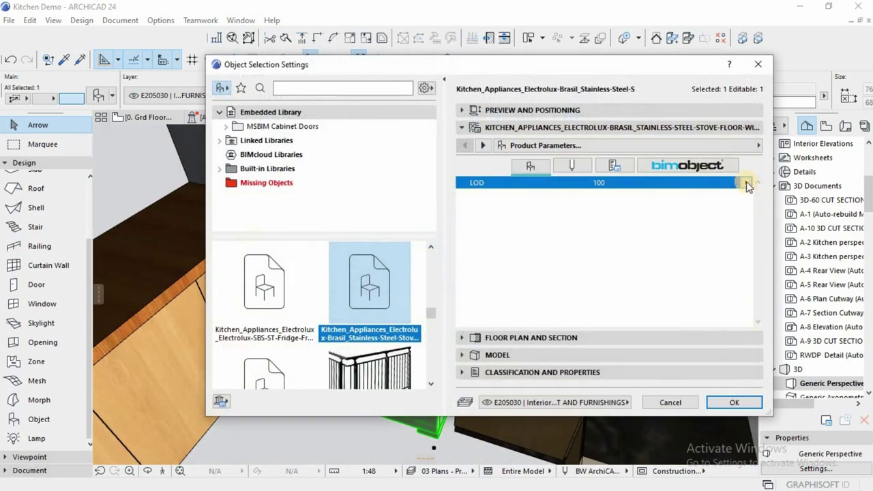
click(747, 182)
click(762, 203)
click(714, 402)
key(Escape)
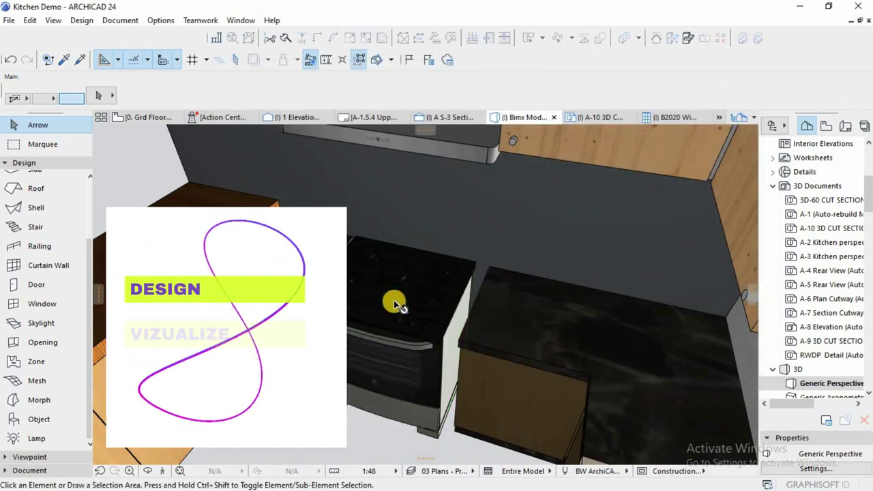
Set the Electrolux stove's LOD parameter to 300 and inspect the detailed stove in 3D.
scroll(399, 304, up, 2)
click(403, 308)
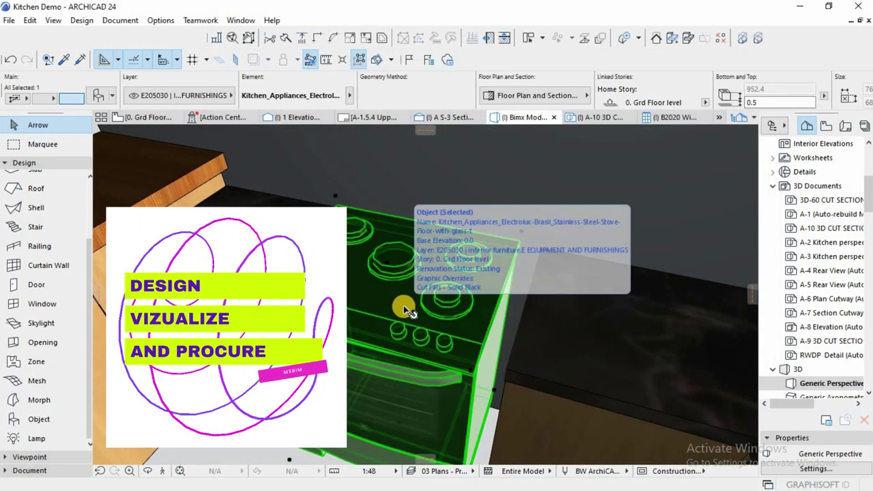
scroll(404, 304, down, 3)
key(ctrl+t)
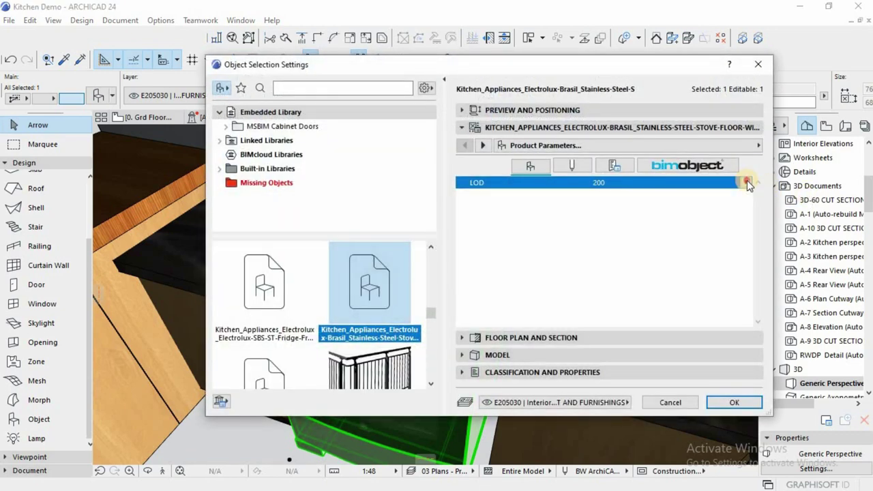
click(745, 182)
click(748, 300)
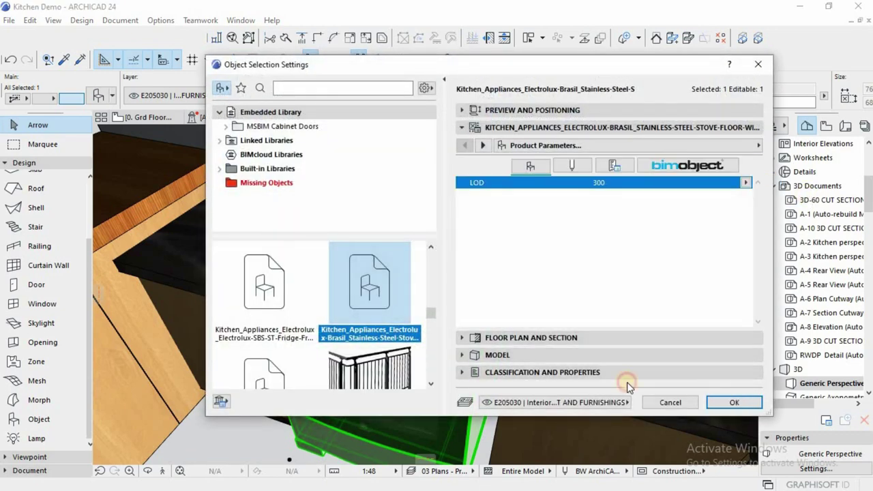
click(734, 402)
key(Escape)
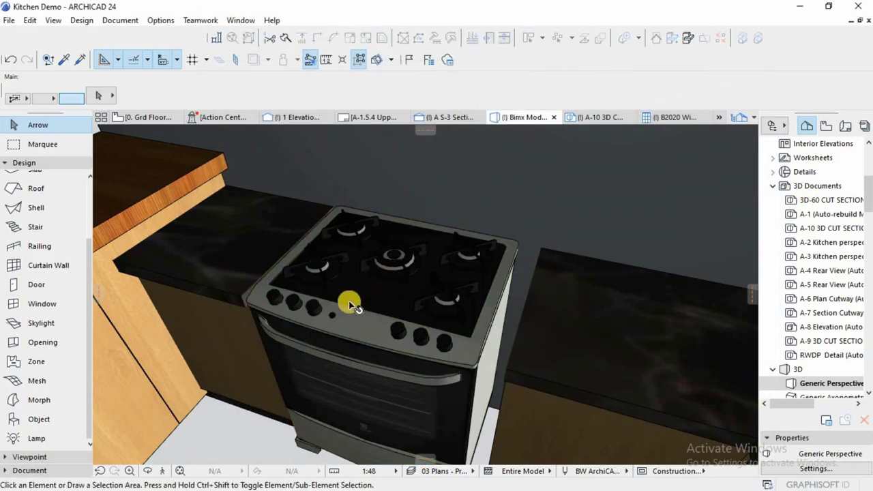
scroll(348, 301, up, 3)
scroll(348, 304, down, 3)
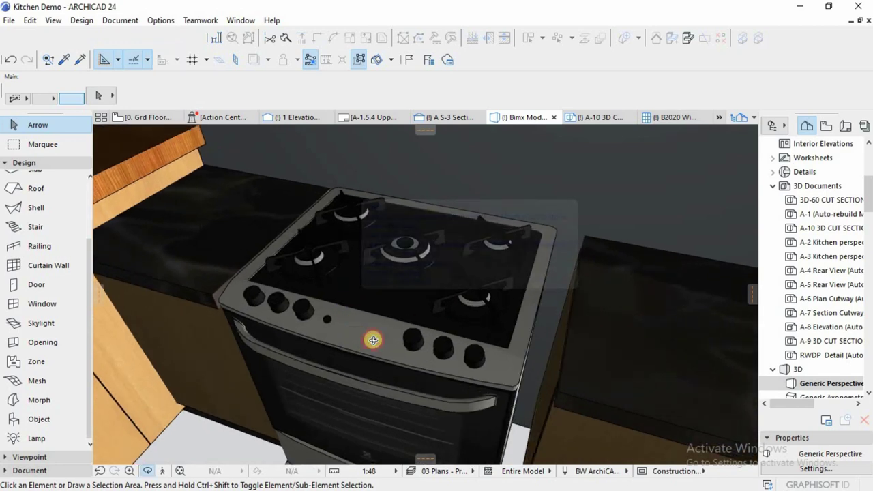
shift+middle_drag(370, 335, 487, 306)
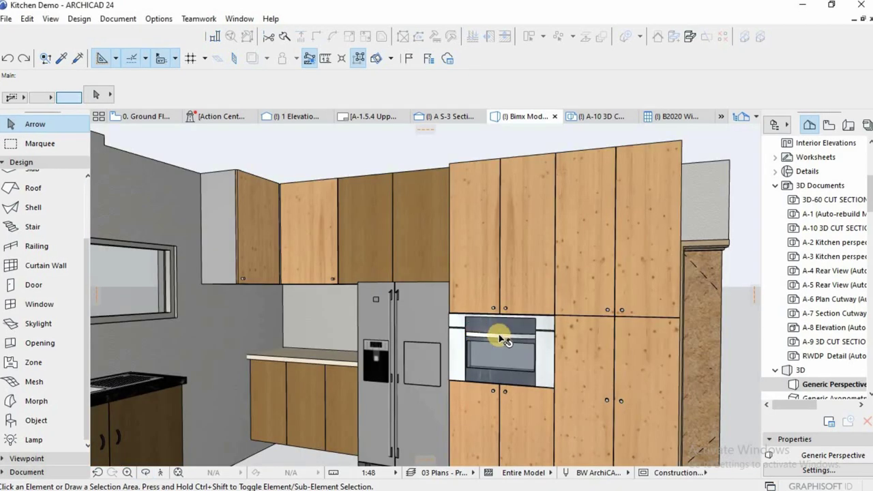
Raise the door division of the tall oven cabinet and the adjacent tall double-door cabinet to the underside of the wall cabinets above the fridge.
click(456, 320)
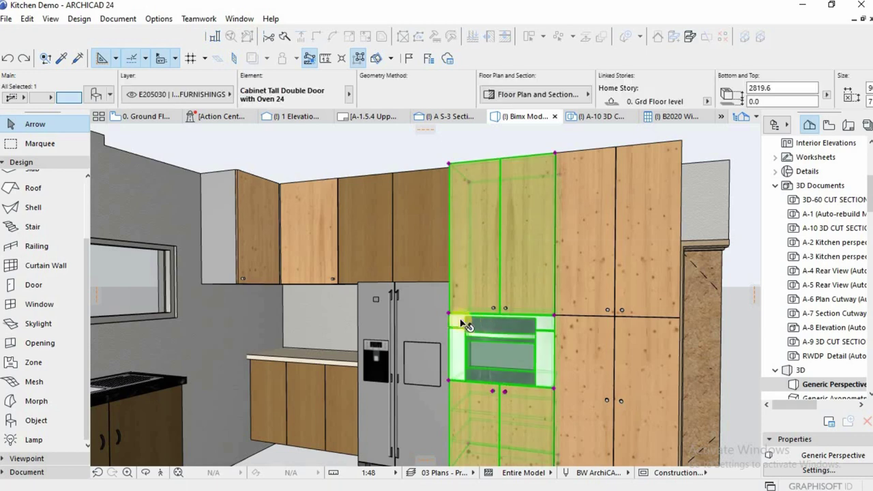
click(448, 281)
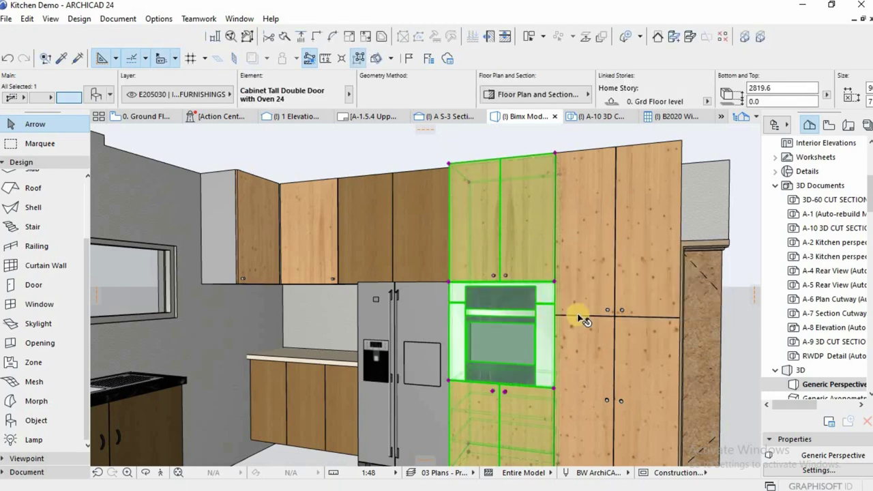
click(556, 318)
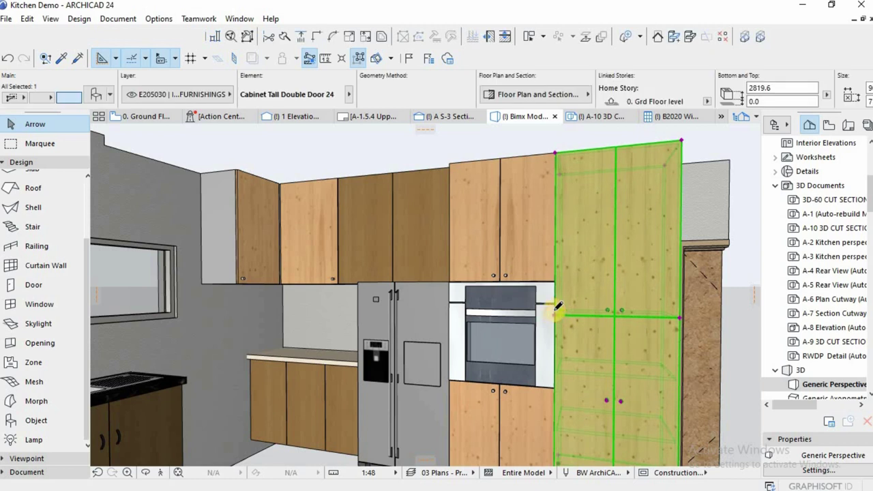
click(555, 314)
click(554, 282)
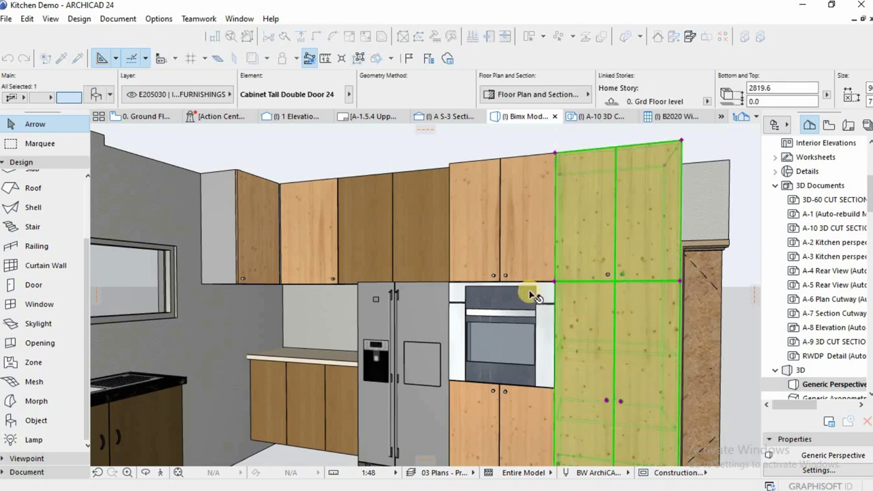
key(Escape)
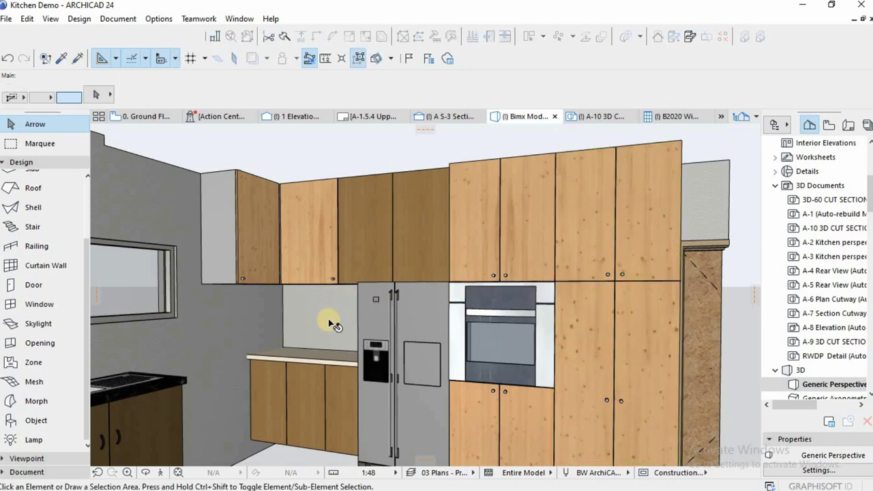
shift+middle_drag(323, 347, 385, 283)
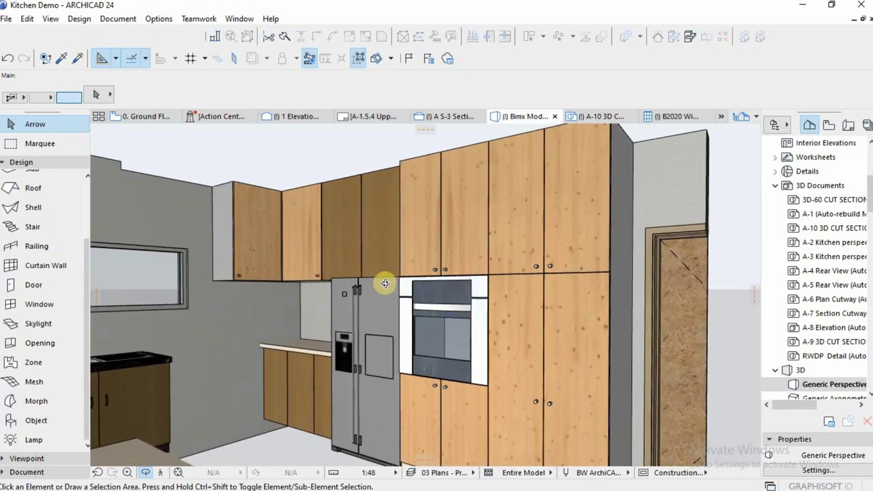
shift+middle_drag(466, 336, 519, 332)
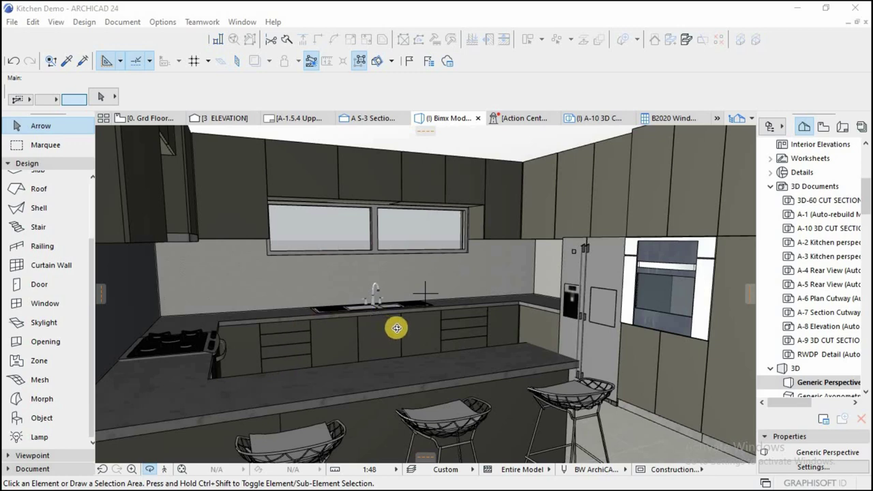
scroll(398, 328, up, 2)
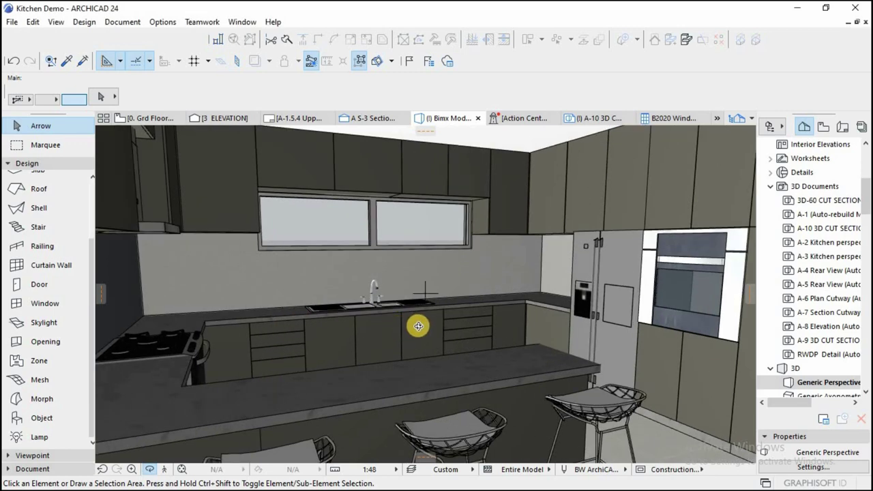
shift+middle_drag(421, 333, 551, 335)
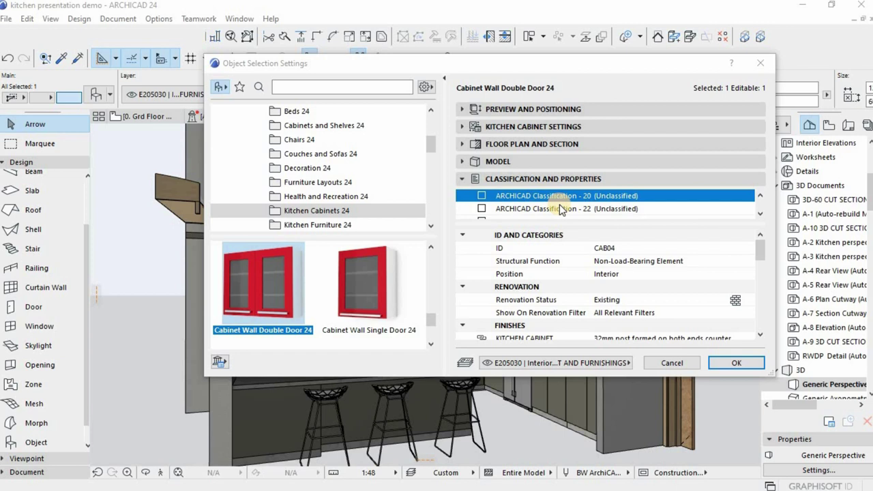
Examine the Uniformat - 2010 CSI classification of the double-door wall cabinet above the fridge, and close its settings.
click(559, 208)
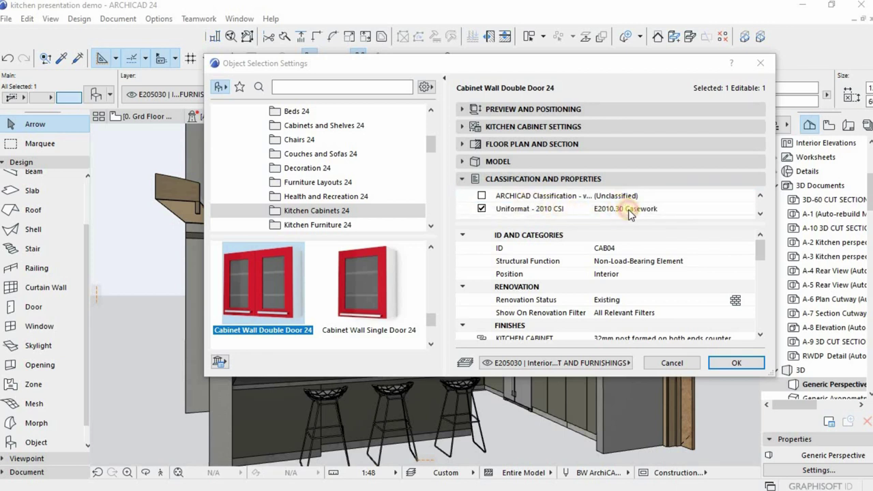
click(743, 211)
click(743, 211)
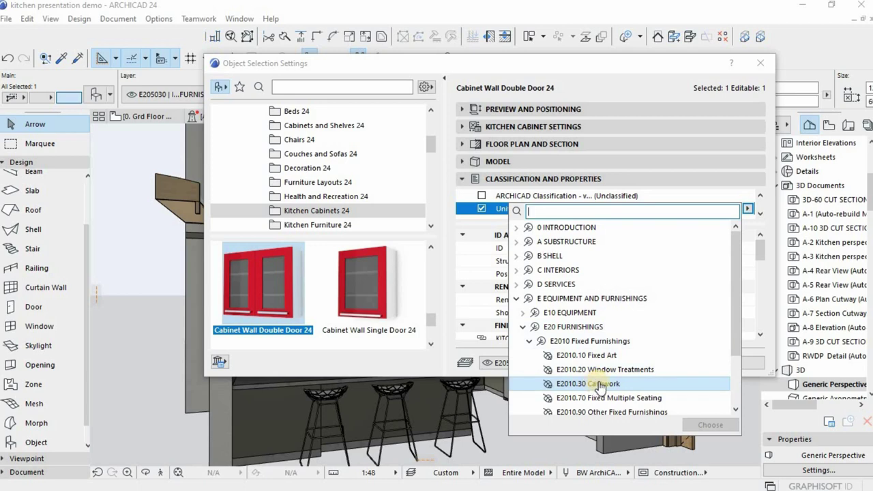
key(Escape)
click(734, 365)
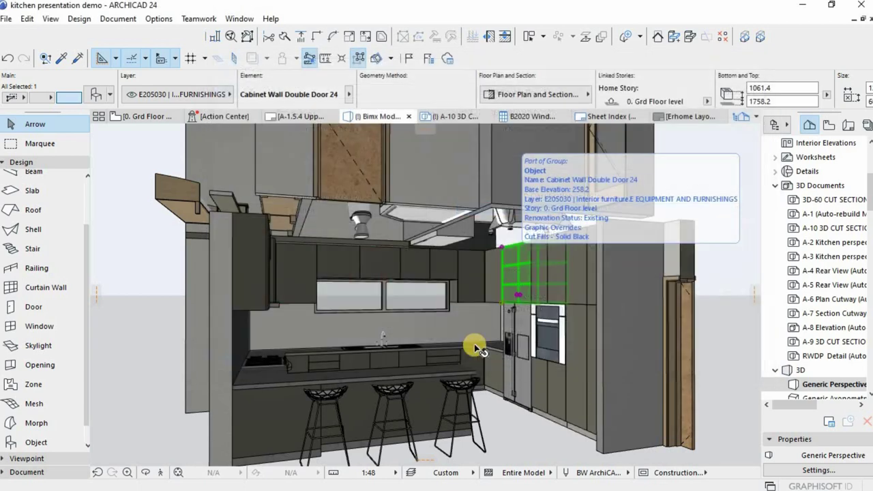
key(Escape)
Choose the Model layer combination, update it with all layers selected, and apply it to the 3D view.
scroll(373, 286, up, 3)
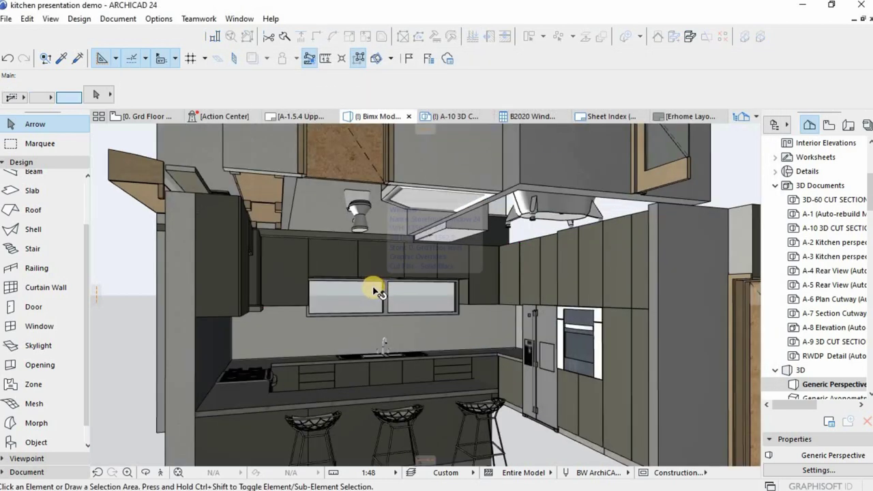
key(ctrl+l)
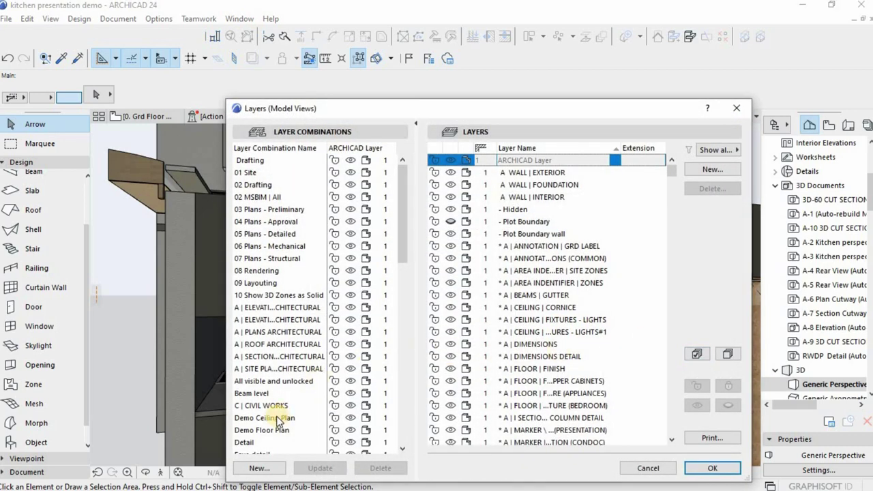
scroll(277, 419, down, 7)
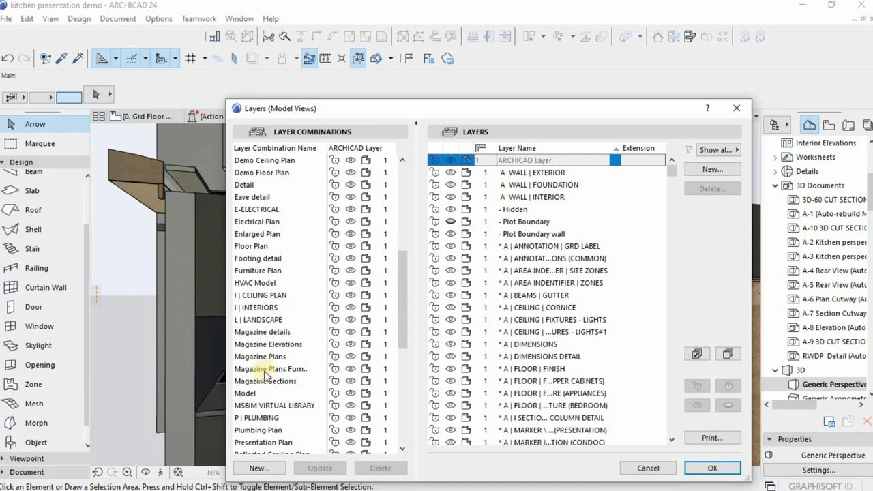
scroll(266, 376, down, 1)
click(247, 356)
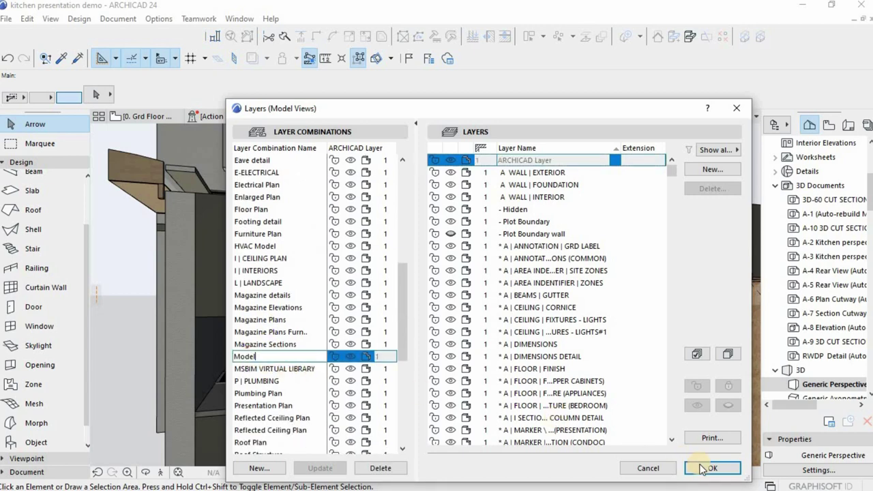
click(450, 360)
key(ctrl+a)
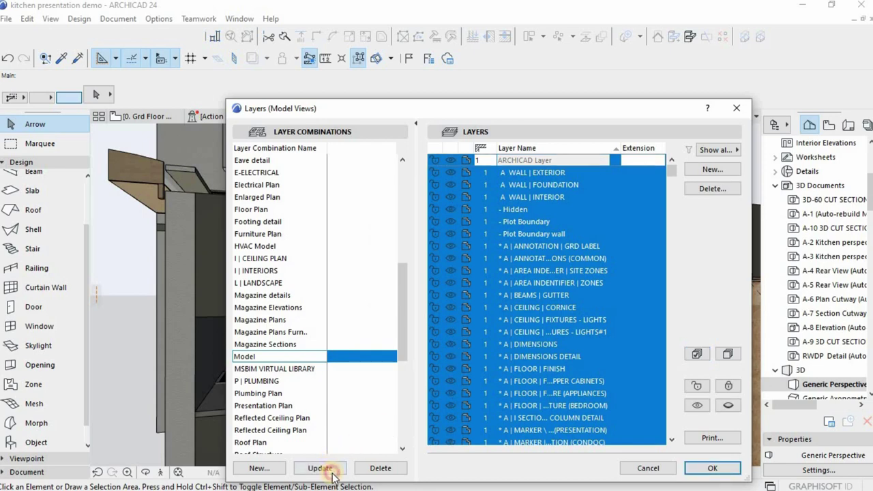
click(332, 472)
click(697, 468)
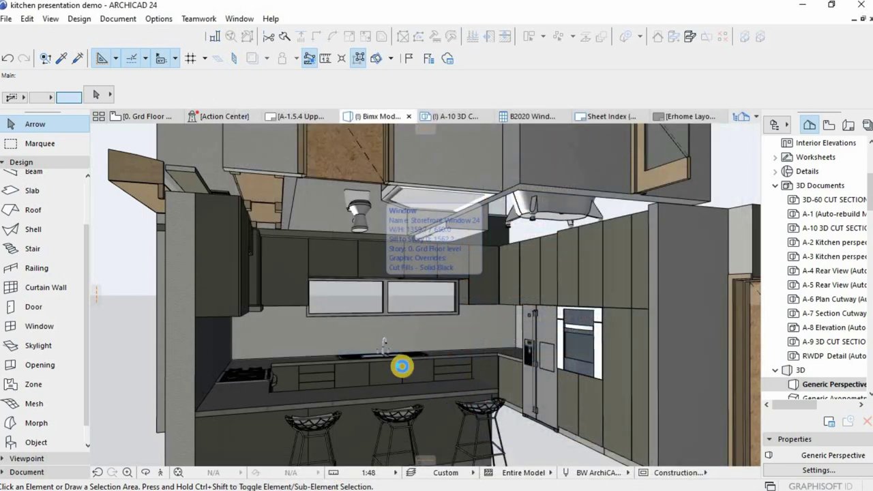
Examine the Uniformat - 2010 CSI classification and KITCHEN CABINET finish options of the triple-door base cabinet behind the bar stools, and close its settings.
scroll(327, 383, down, 3)
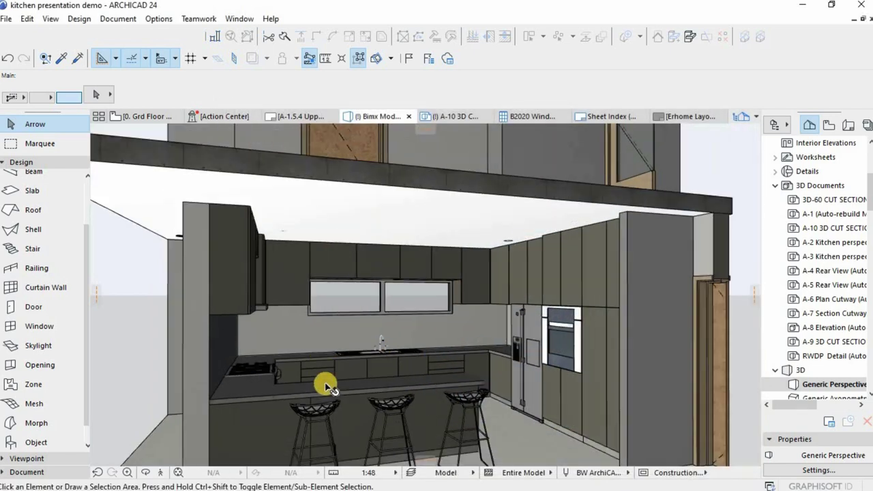
scroll(358, 395, up, 5)
click(360, 392)
click(362, 393)
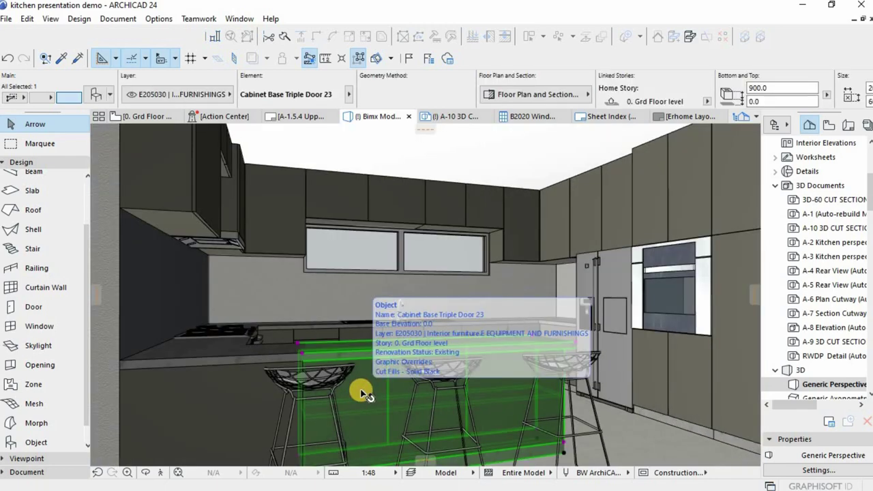
double_click(387, 382)
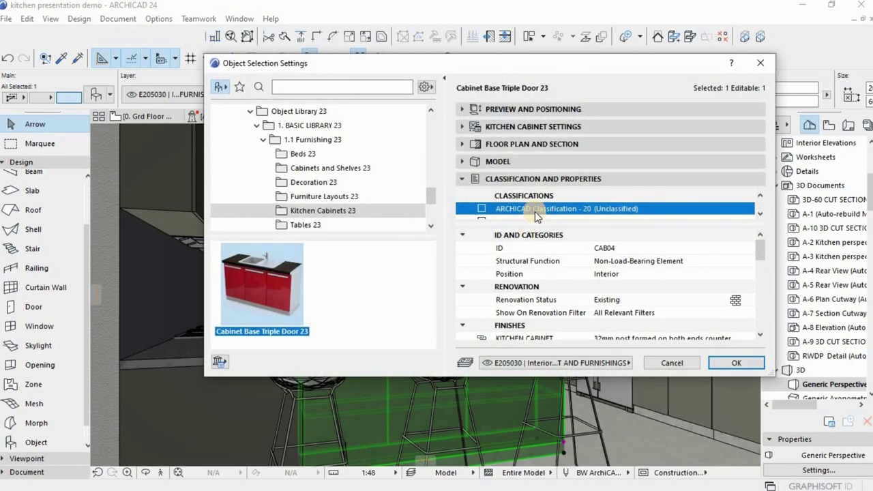
scroll(618, 210, down, 2)
click(644, 208)
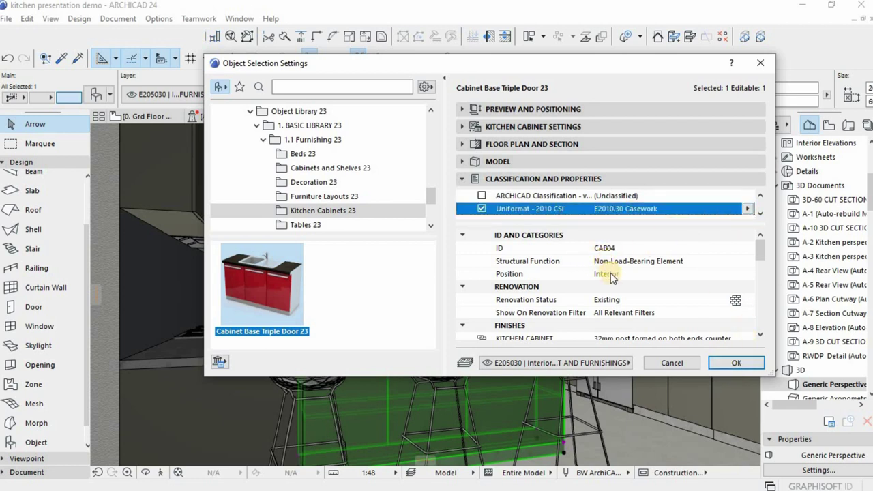
scroll(610, 274, down, 2)
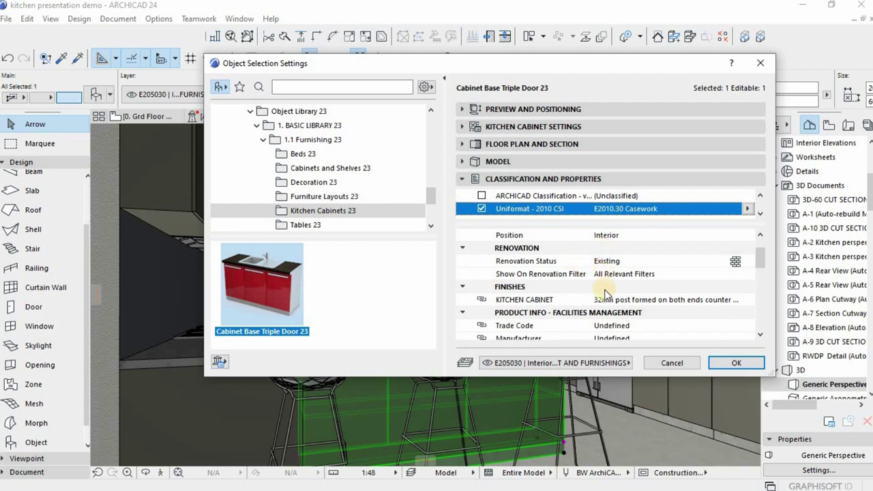
click(648, 300)
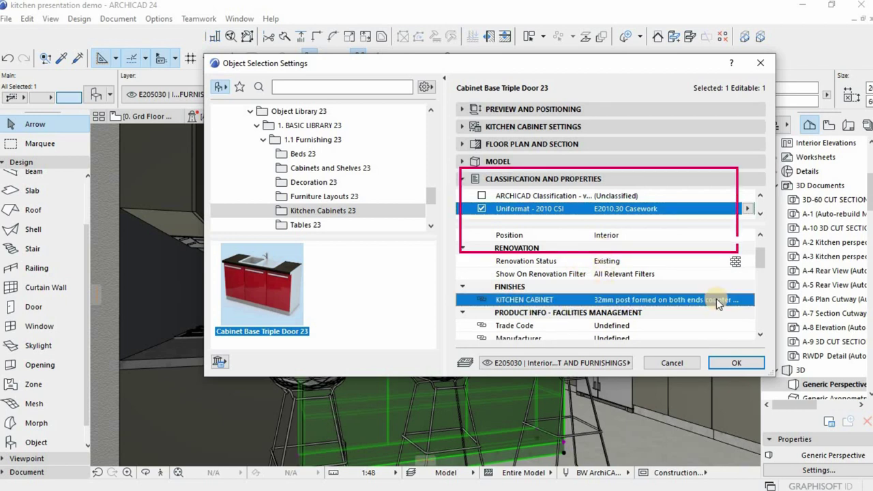
click(747, 301)
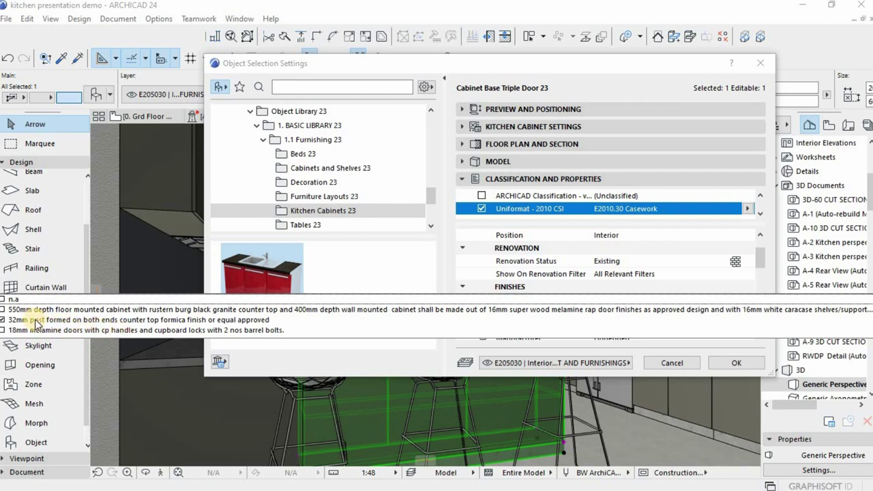
click(735, 366)
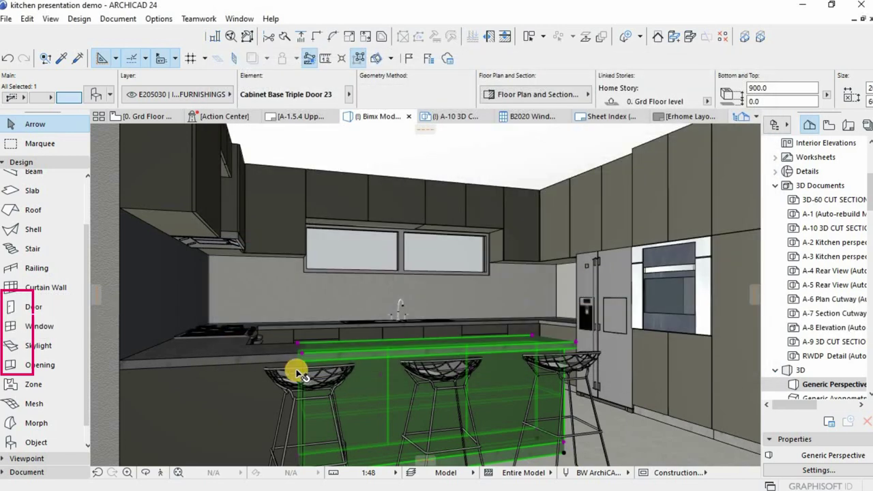
Examine the Uniformat - 2010 CSI classification of the multi-drawer base cabinet near the stove, close its settings and clear the selection.
shift+middle_drag(335, 337, 224, 338)
scroll(306, 322, up, 1)
shift+middle_drag(319, 333, 314, 304)
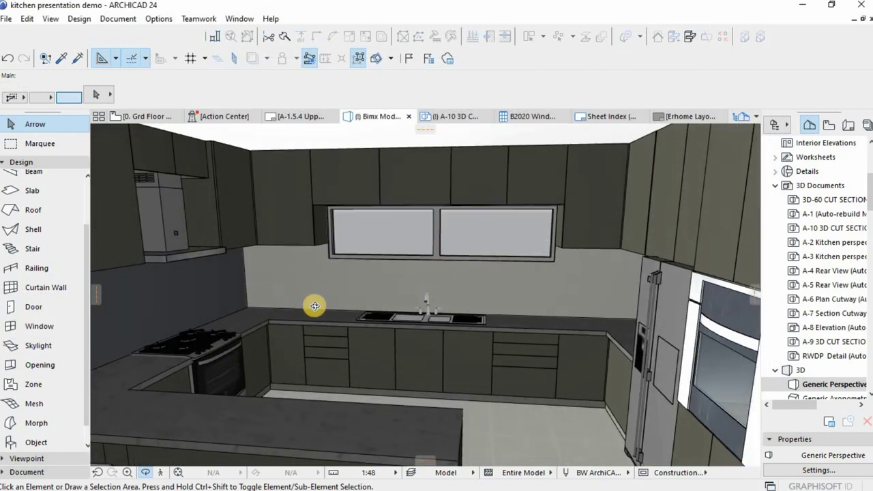
scroll(310, 337, up, 1)
click(307, 349)
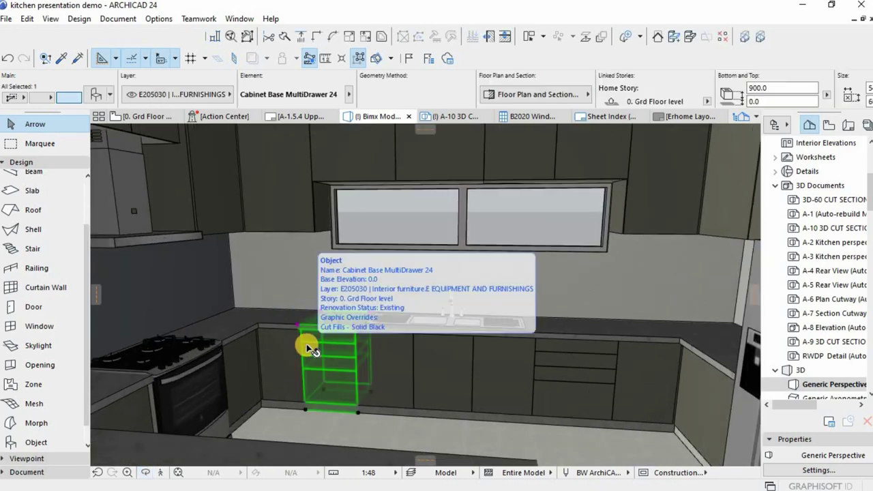
double_click(313, 348)
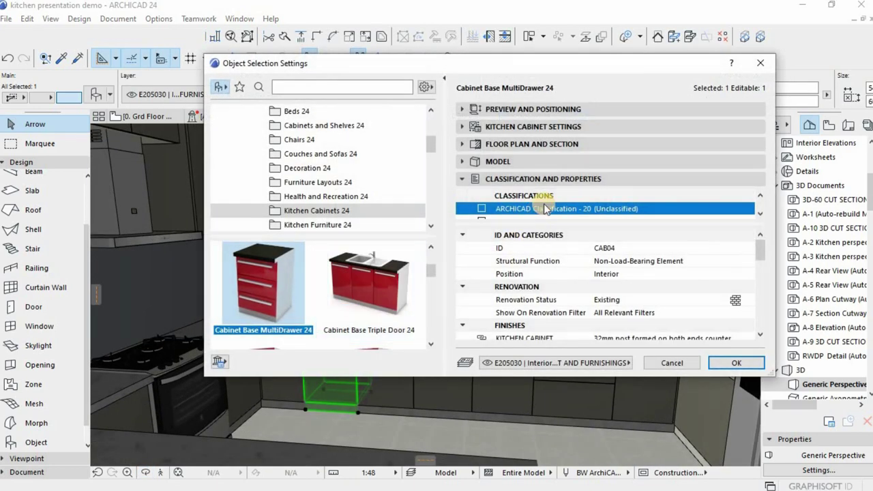
scroll(575, 214, down, 1)
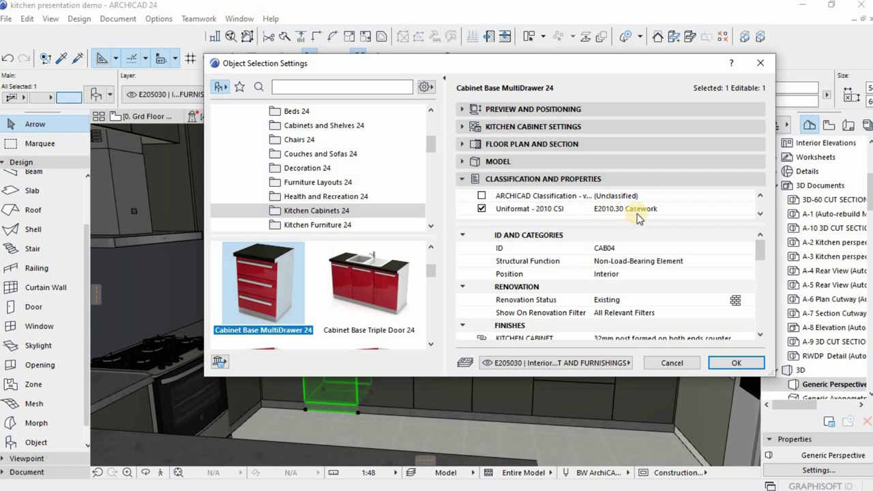
click(728, 364)
key(Escape)
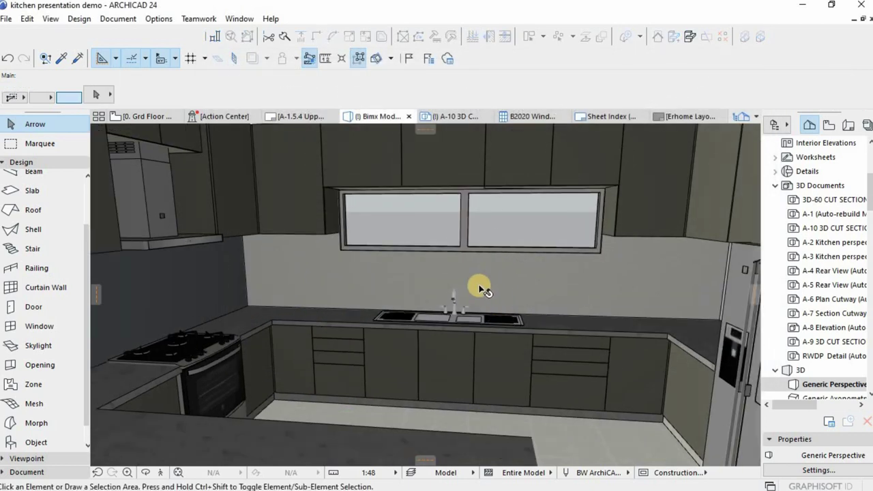
Find and select the objects on the interior furniture layer, adding a Uniformat - 2010 CSI criterion of E2010.30 Casework.
scroll(479, 296, down, 3)
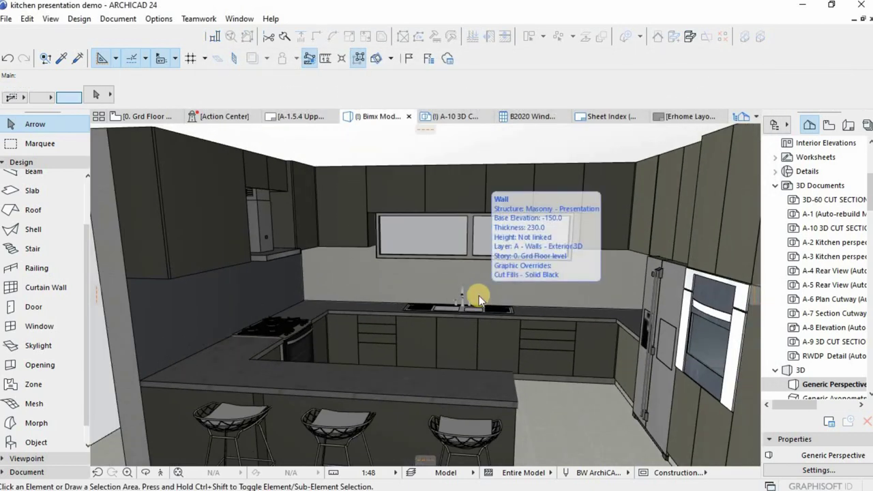
key(ctrl+f)
click(244, 258)
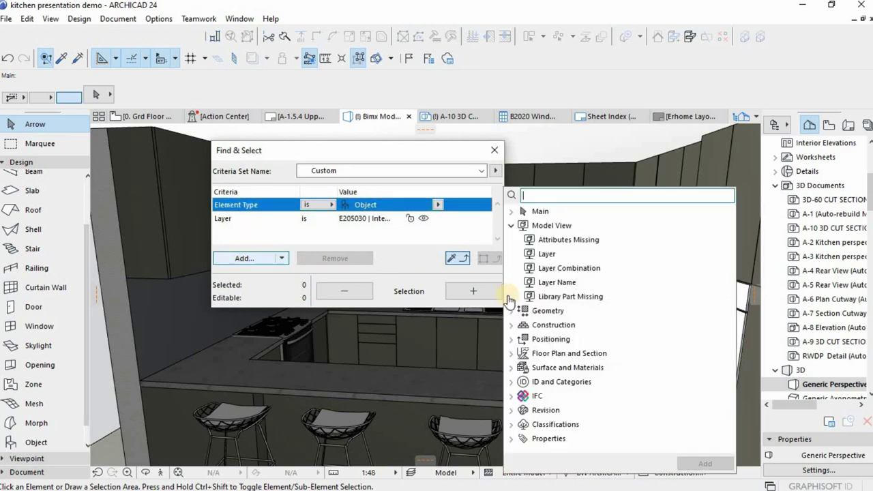
click(512, 424)
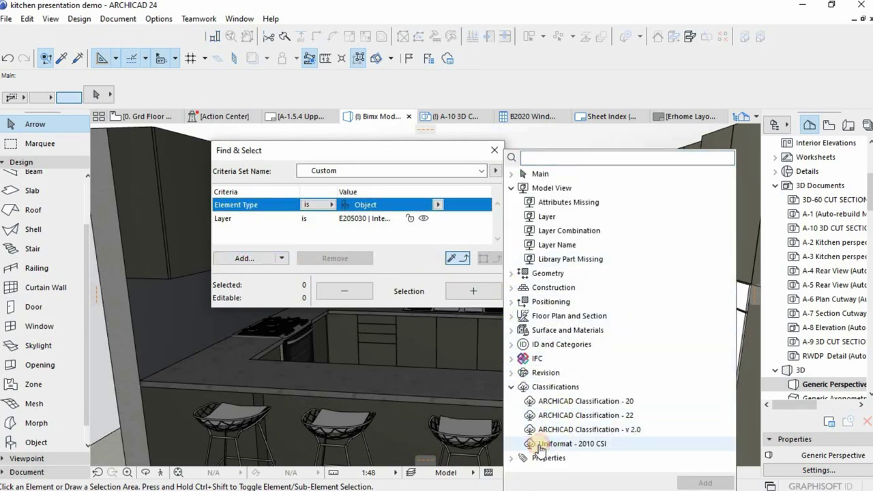
click(540, 444)
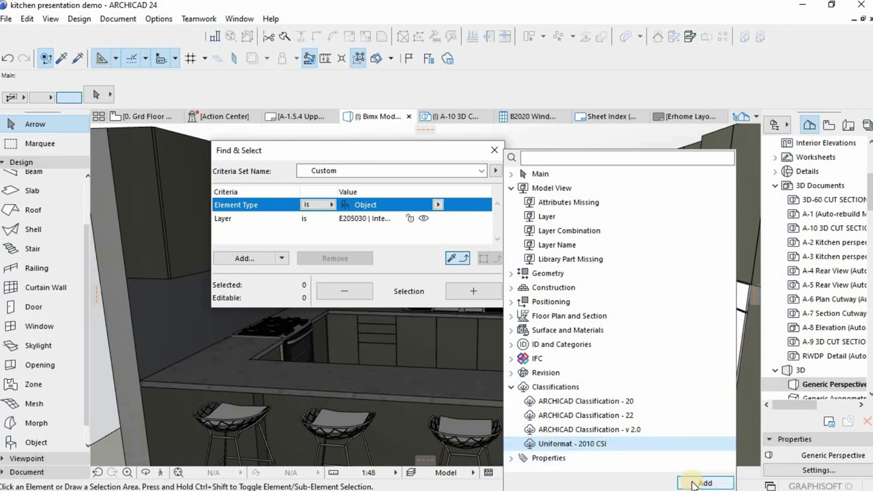
click(401, 245)
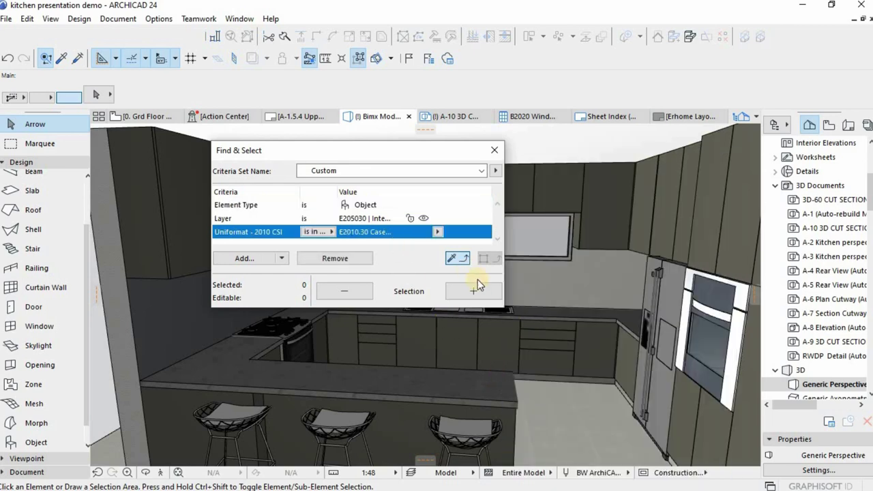
click(481, 295)
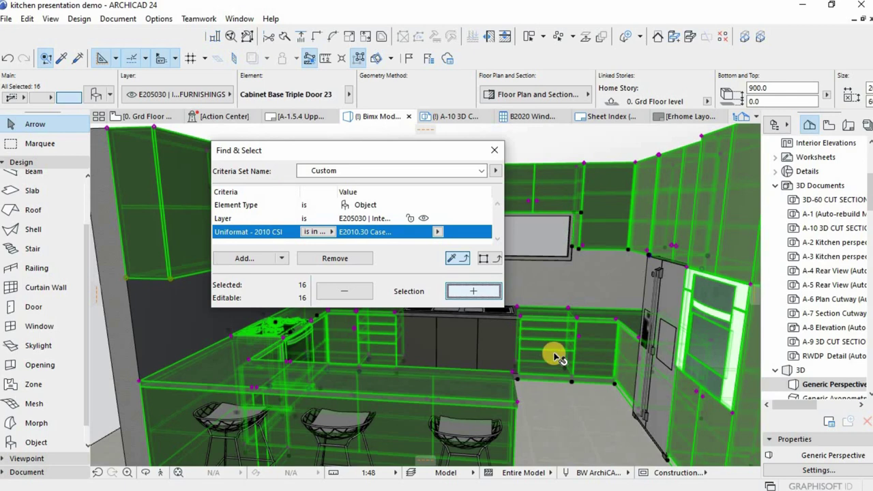
Inspect the selected casework around the kitchen in 3D with the search dialog moved aside, and clear the selection.
scroll(559, 357, down, 3)
scroll(539, 348, down, 2)
scroll(505, 338, down, 2)
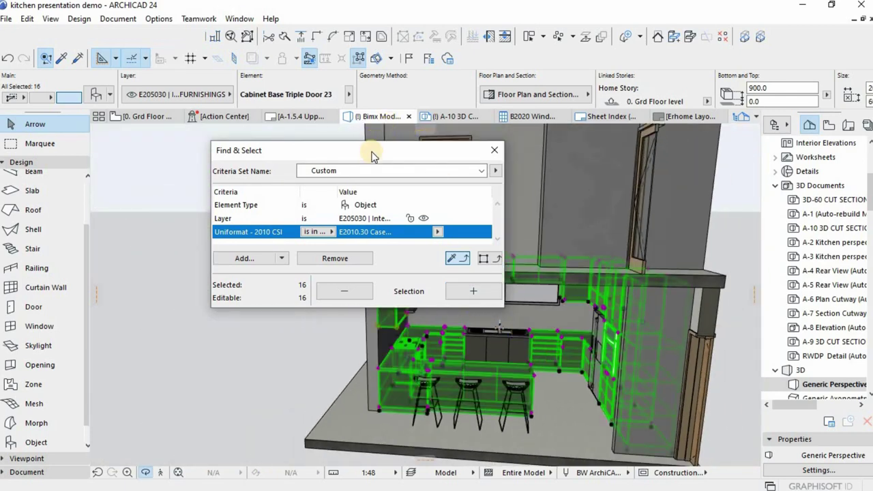
drag(276, 138, 189, 134)
scroll(478, 338, up, 5)
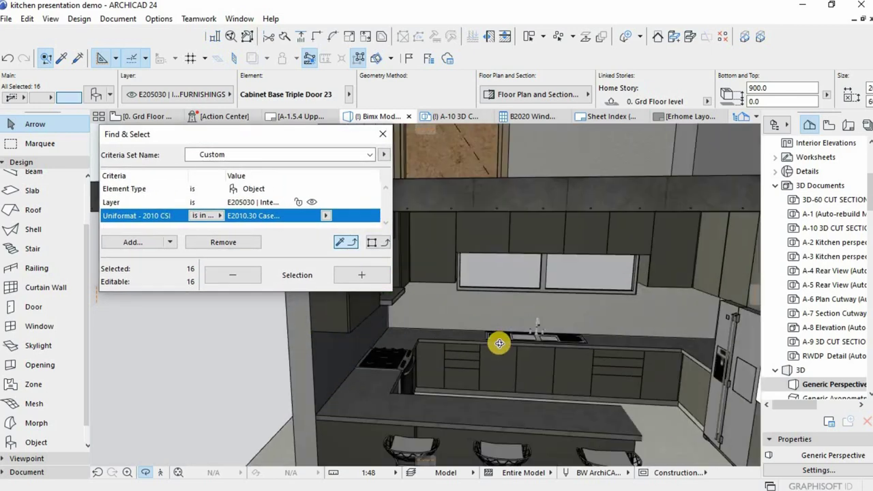
scroll(470, 355, up, 5)
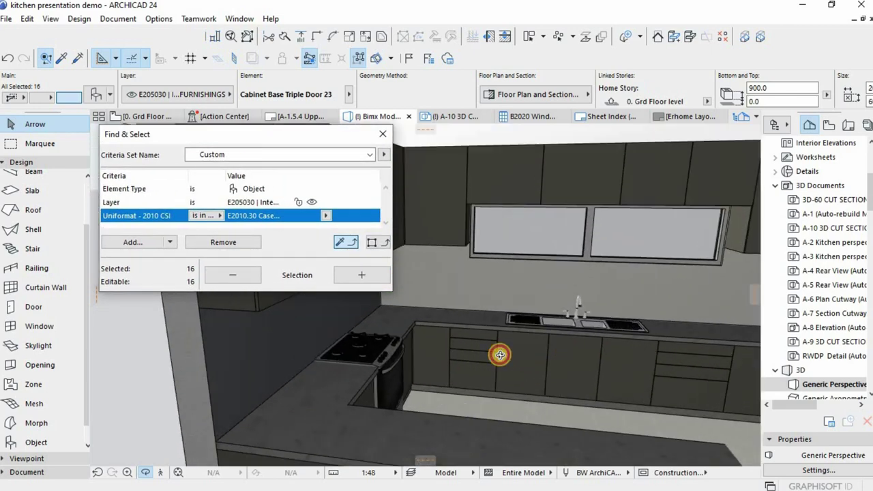
scroll(675, 361, up, 6)
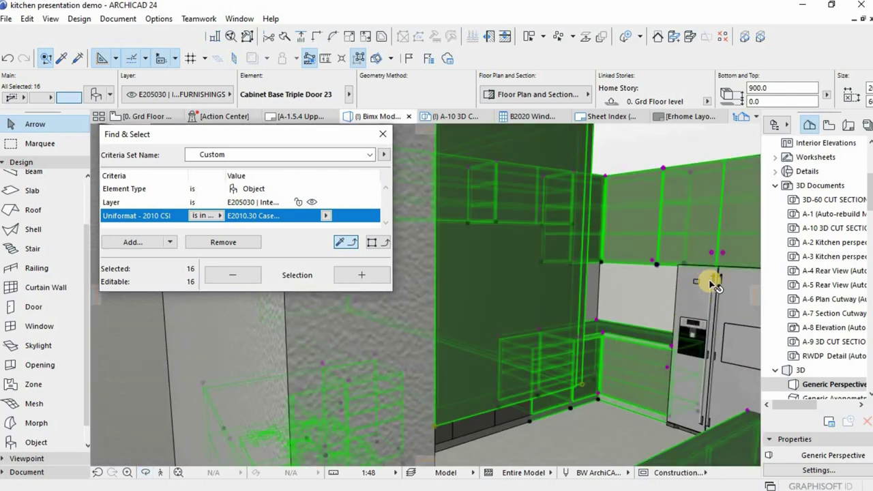
shift+middle_drag(656, 326, 653, 327)
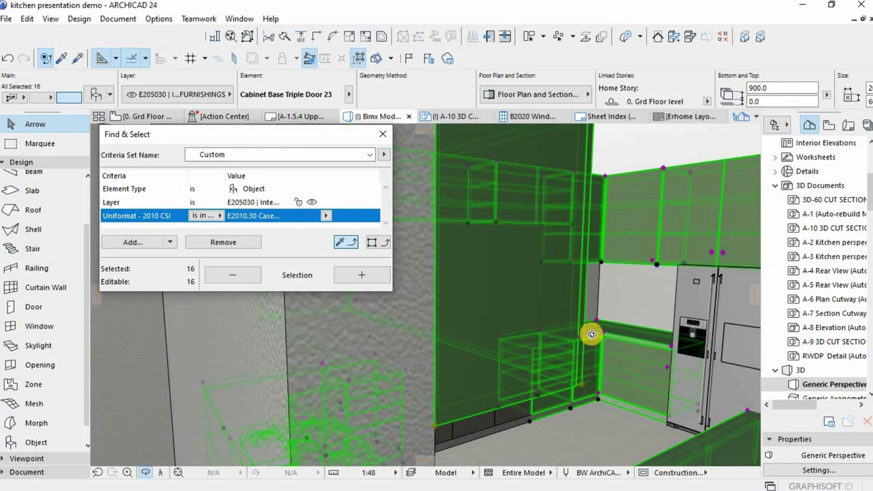
drag(592, 334, 583, 245)
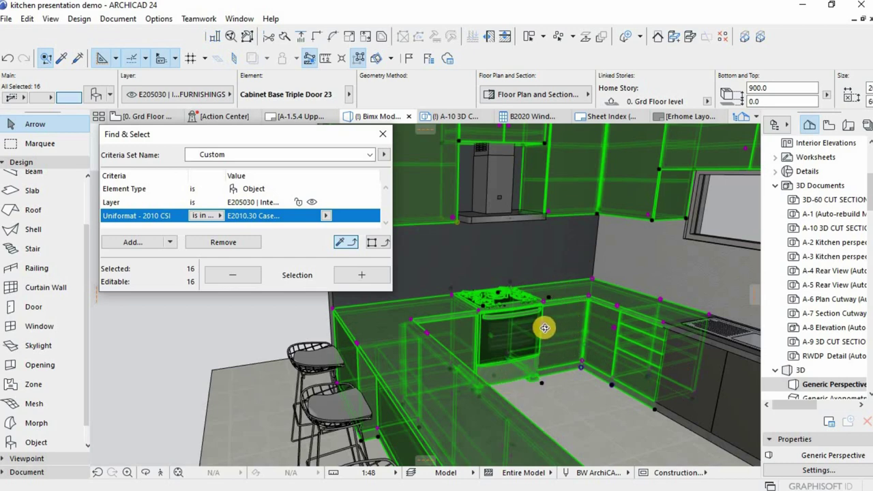
drag(552, 355, 604, 347)
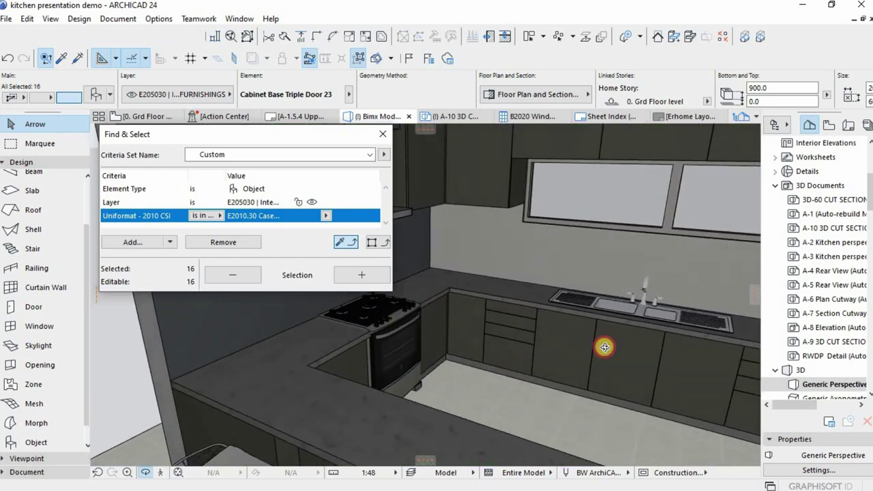
drag(662, 351, 624, 343)
key(Escape)
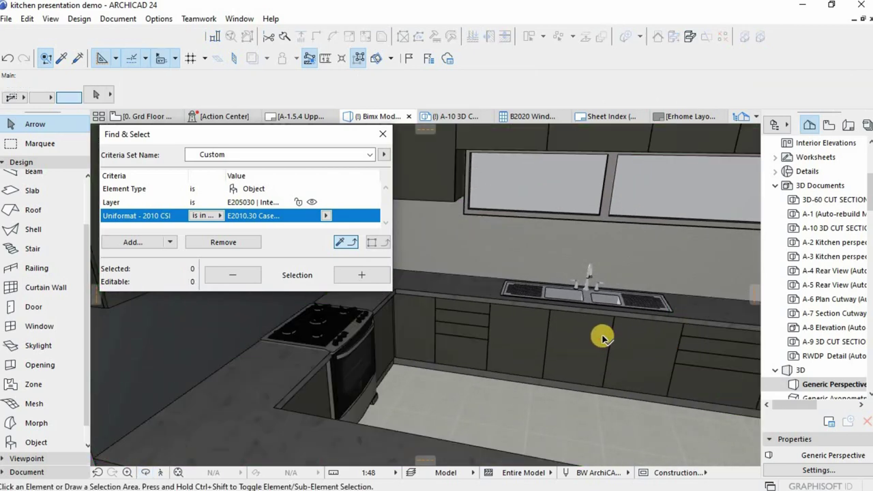
Examine the sink's triple-door base cabinet's Uniformat - 2010 CSI classification within the D20 Plumbing branch, close its settings and clear the selection.
click(603, 337)
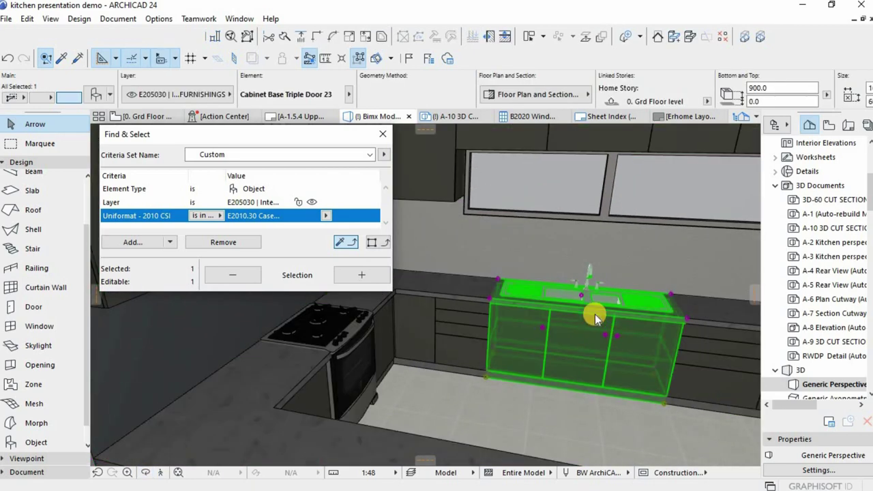
double_click(595, 314)
scroll(595, 211, down, 2)
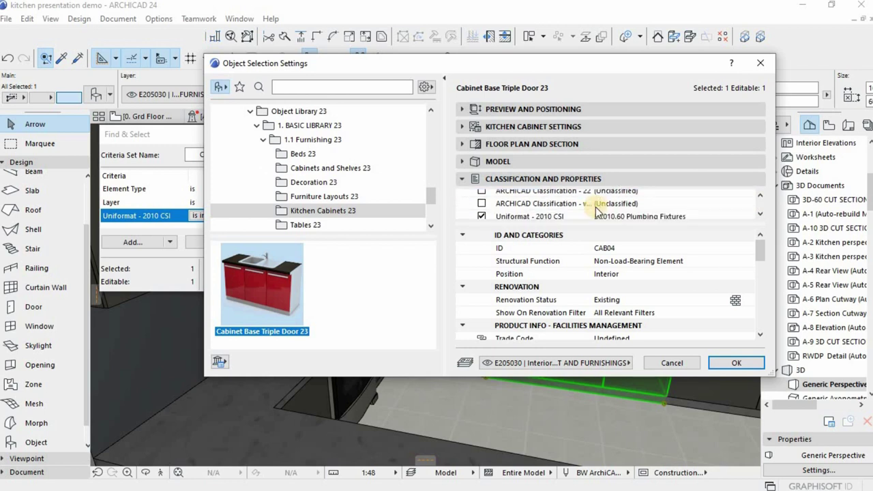
scroll(595, 211, down, 1)
click(742, 211)
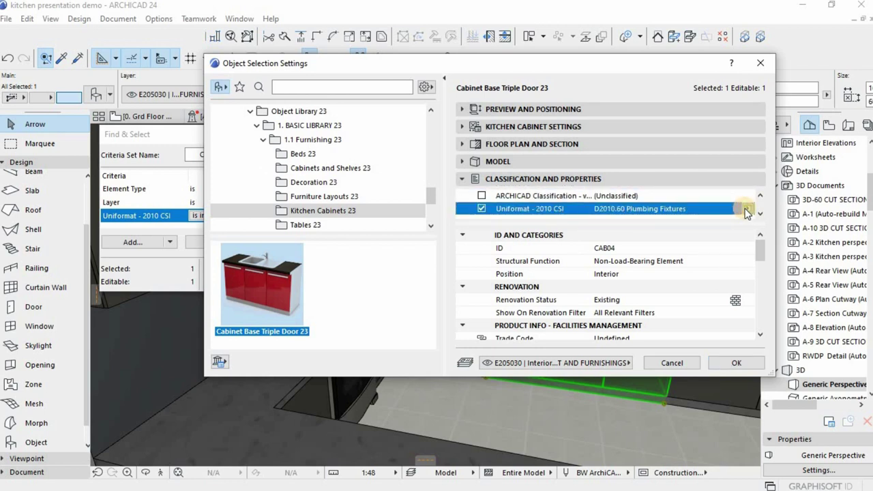
click(745, 211)
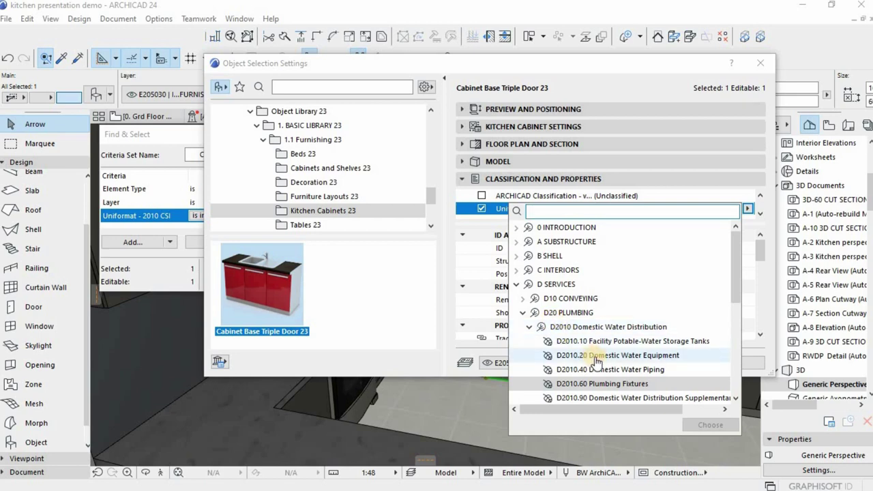
scroll(595, 366, down, 2)
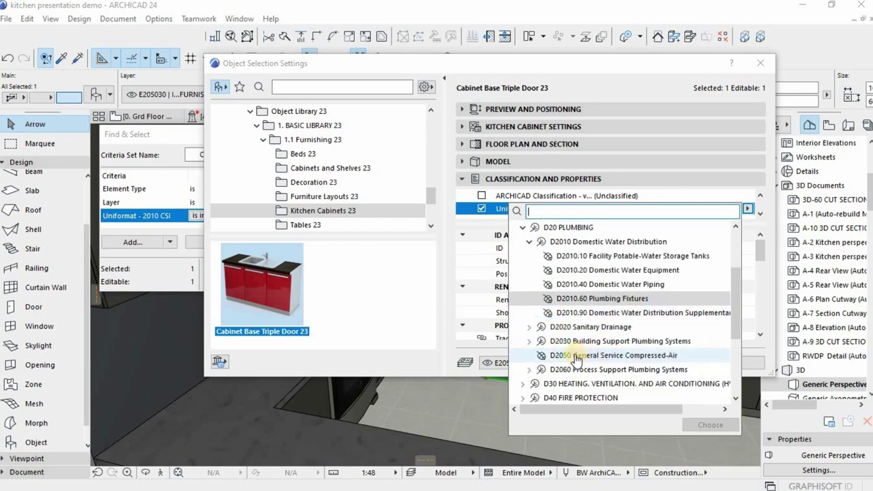
scroll(570, 341, up, 1)
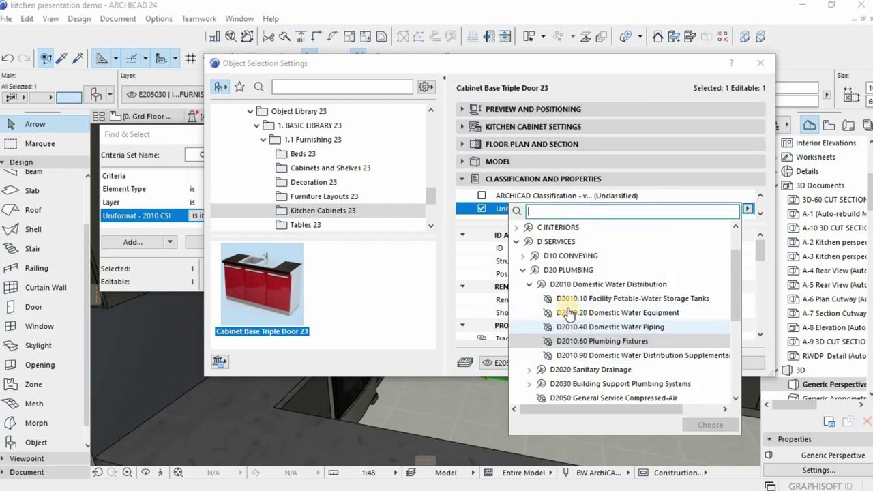
click(529, 285)
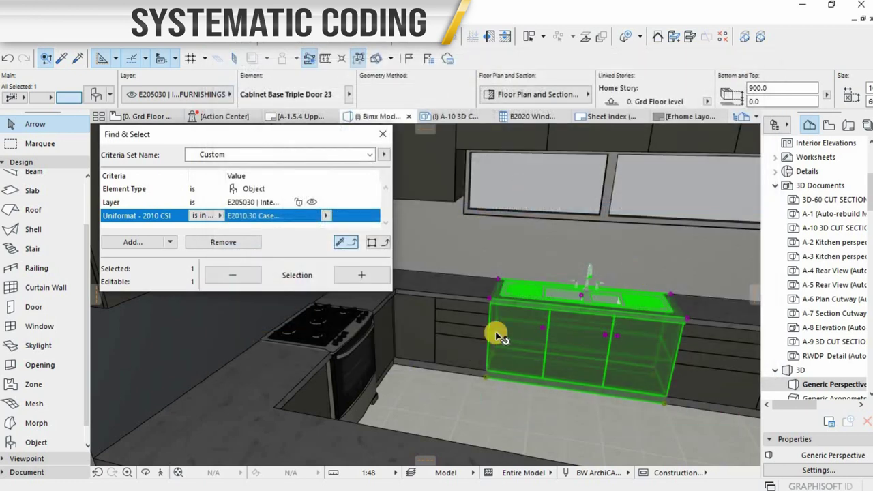
key(Escape)
Examine the Uniformat - 2010 CSI classification of the multi-drawer base cabinet beside the sink cabinet, and close its settings.
click(457, 334)
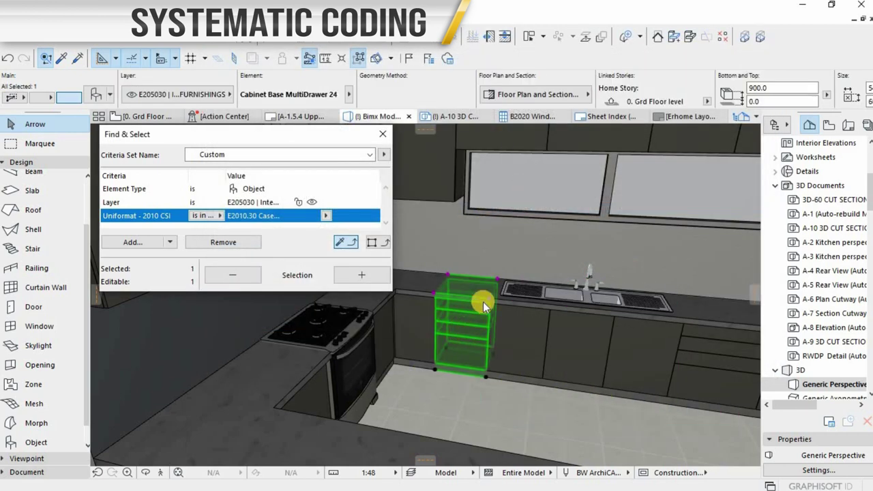
double_click(483, 302)
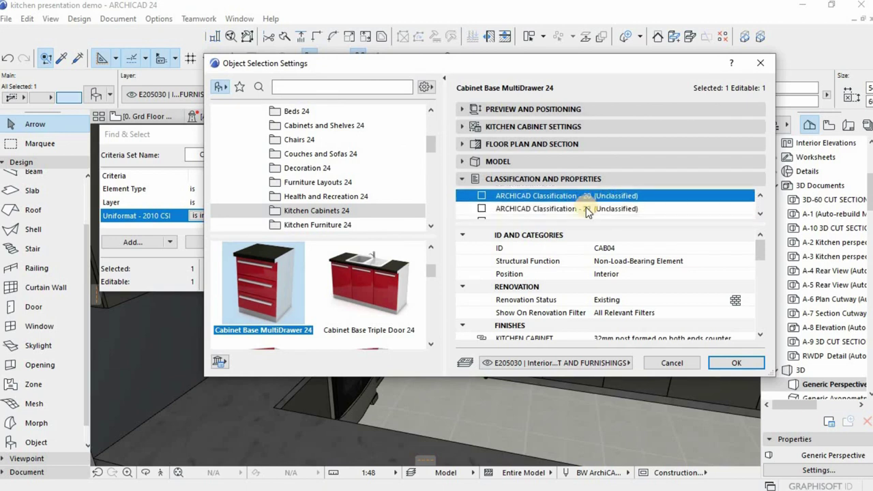
click(607, 210)
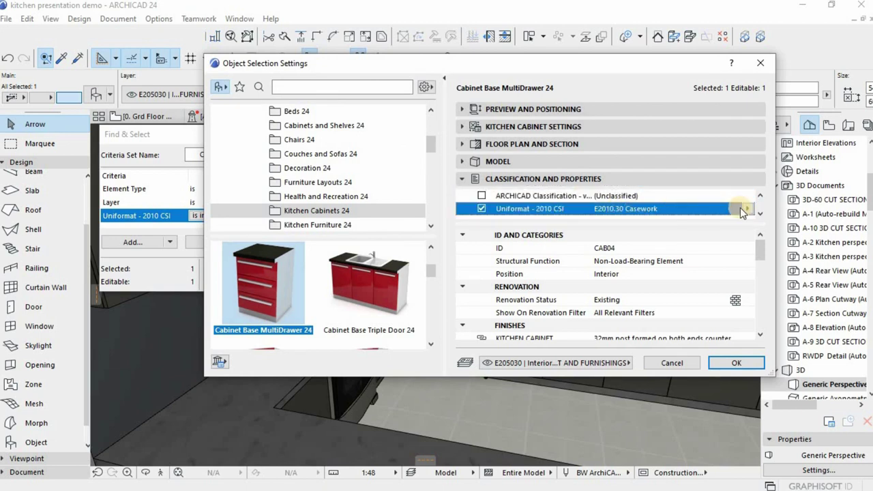
click(745, 210)
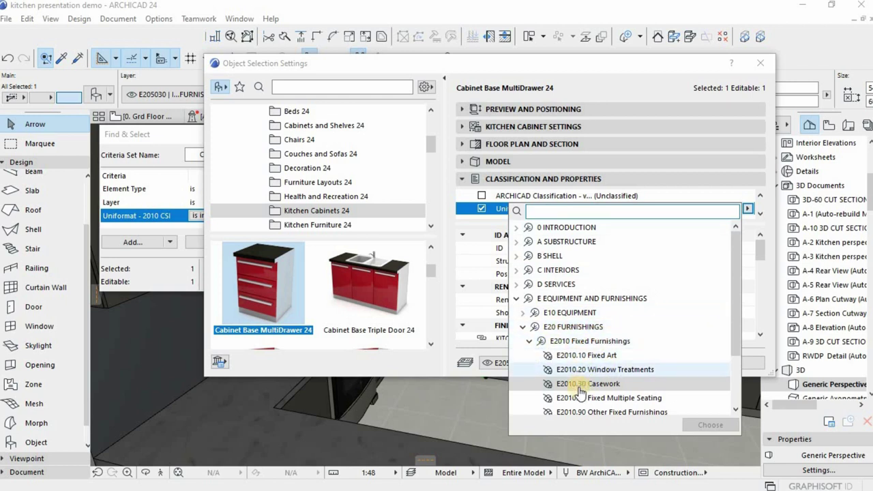
key(Escape)
key(Escape)
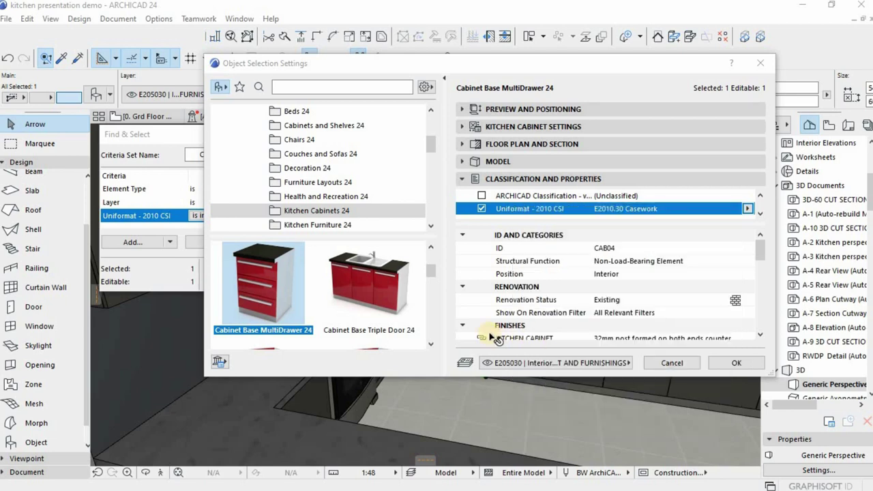
Open the Uniformat - 2010 CSI classification choices for the sink's triple-door base cabinet and collapse the D20 Plumbing branch.
click(535, 324)
click(535, 322)
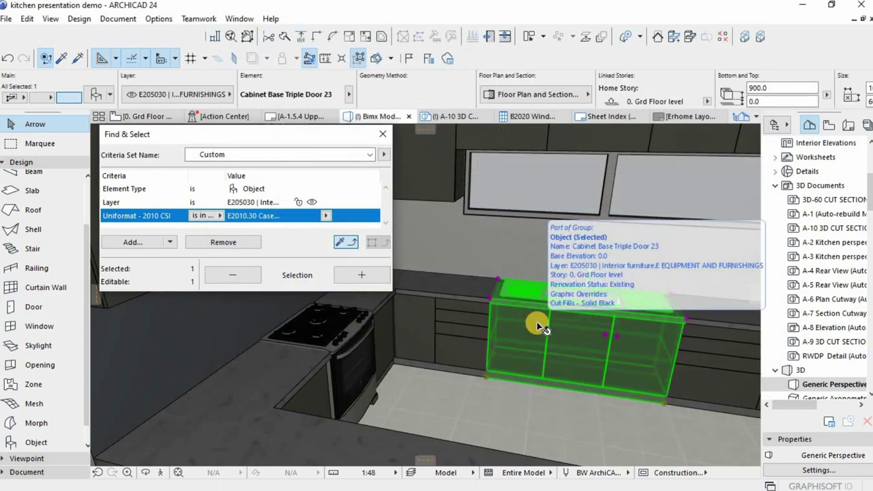
double_click(538, 323)
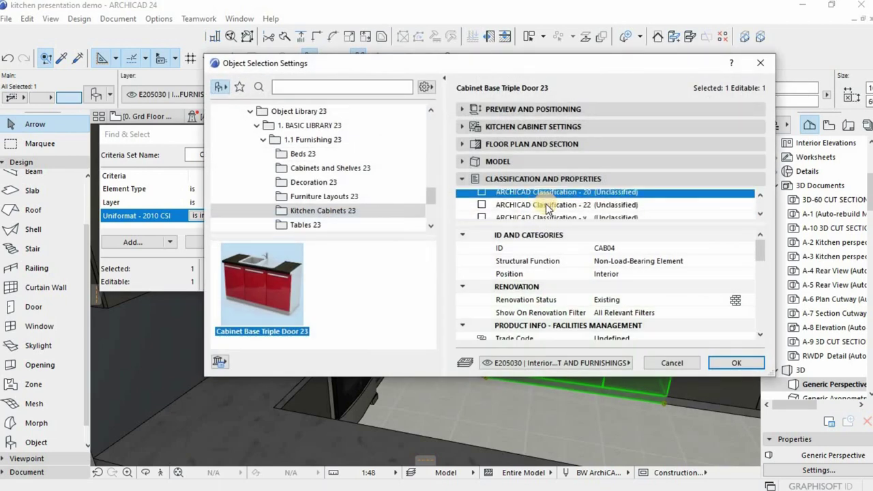
click(647, 210)
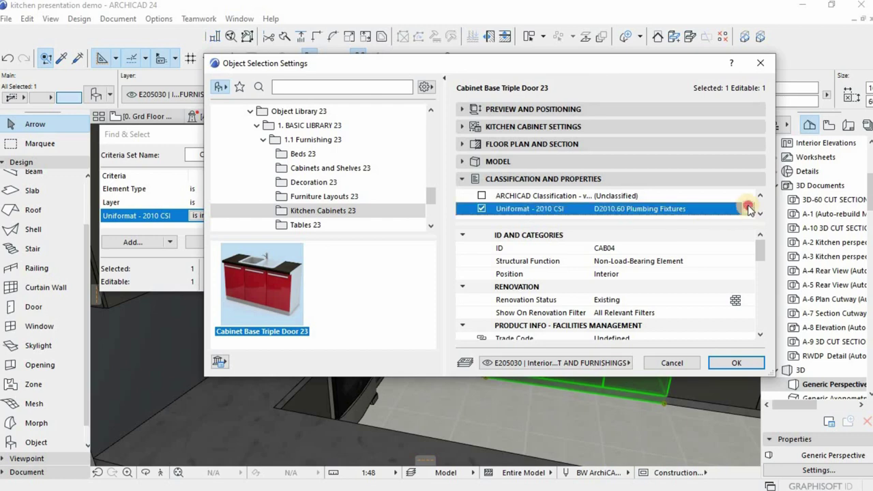
click(748, 208)
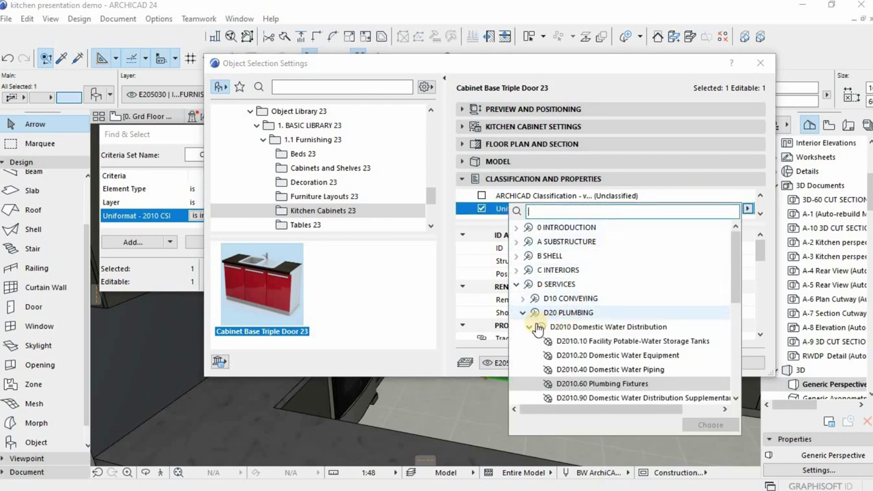
click(523, 312)
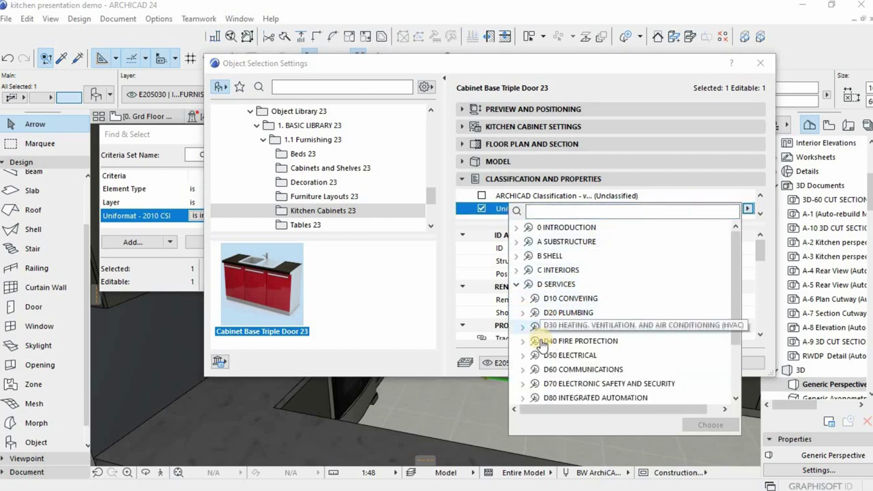
Examine the Uniformat categories under C Interiors, including the C20 wall, flooring, stair and ceiling finishes, and the B Shell groups.
click(517, 271)
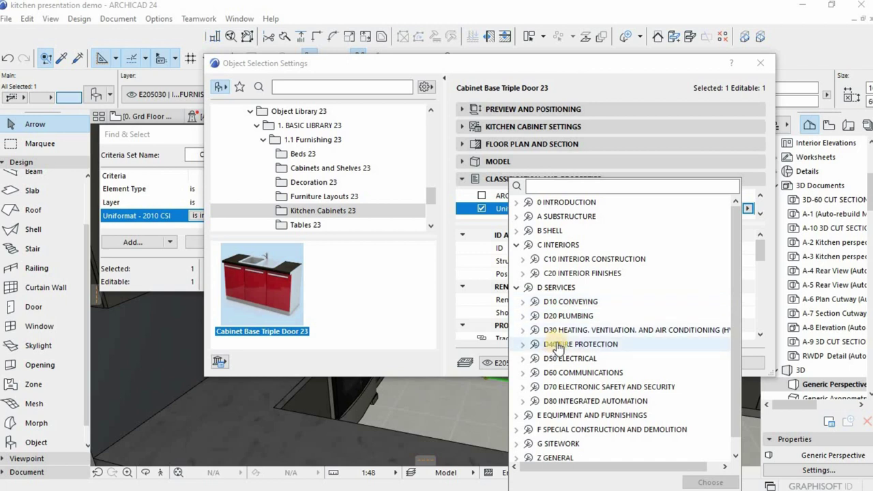
click(523, 273)
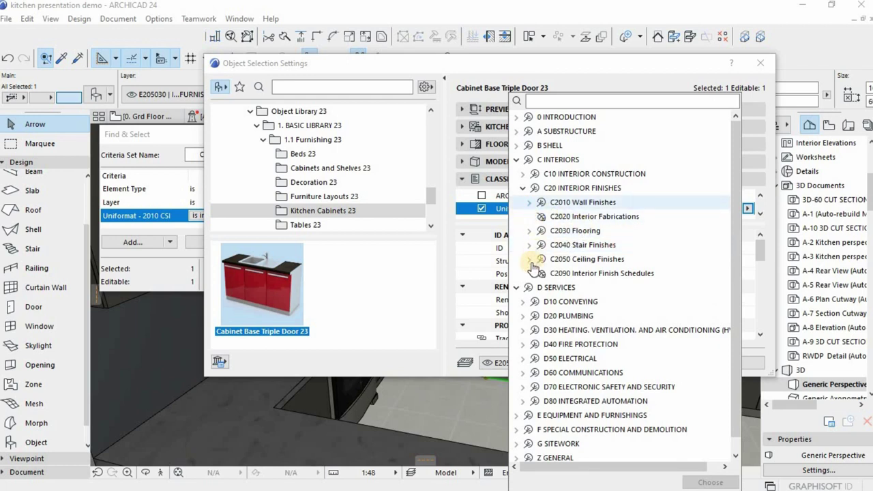
click(528, 202)
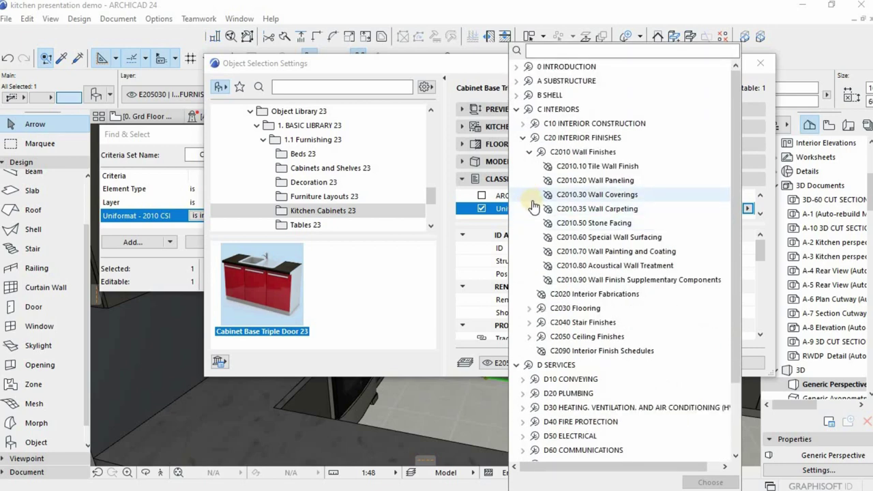
click(528, 152)
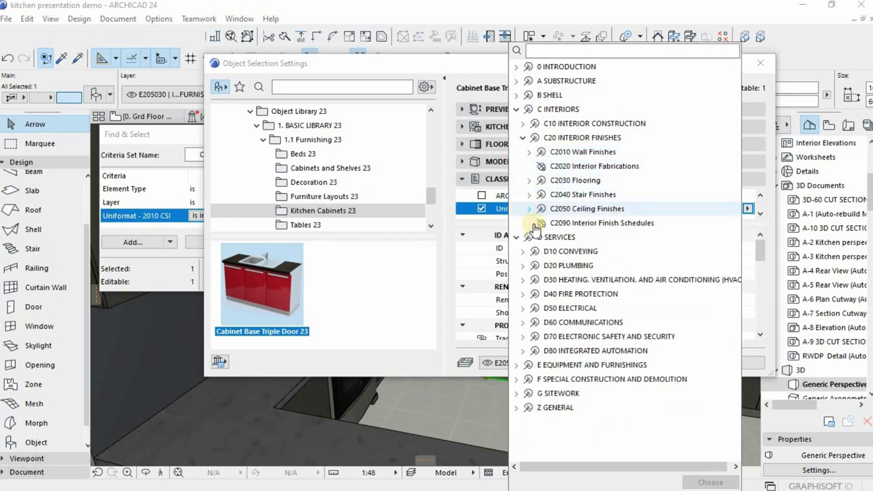
click(529, 209)
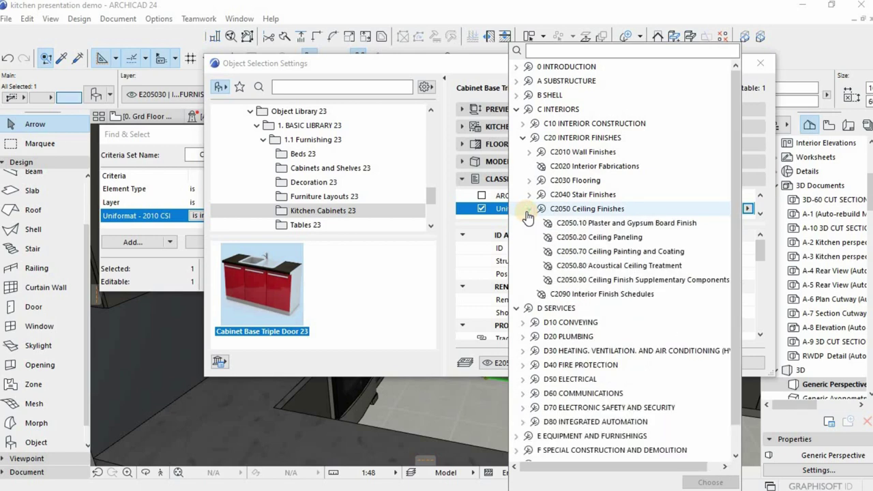
click(529, 210)
click(531, 194)
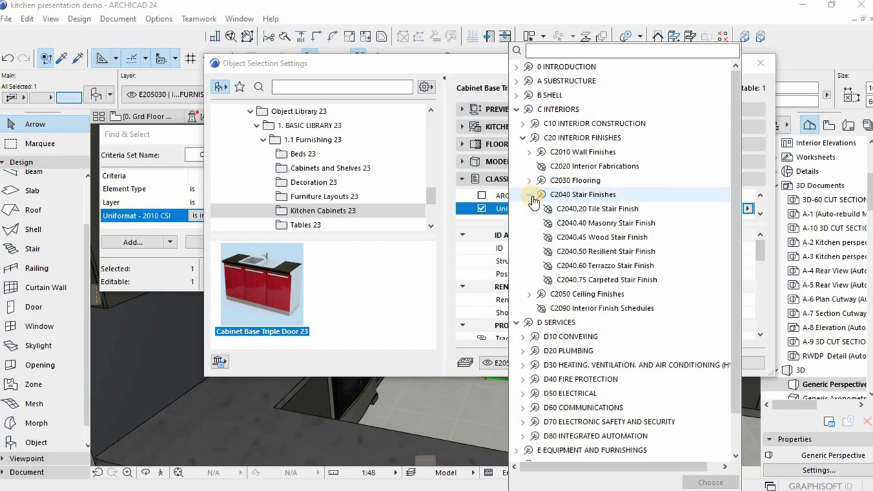
click(530, 195)
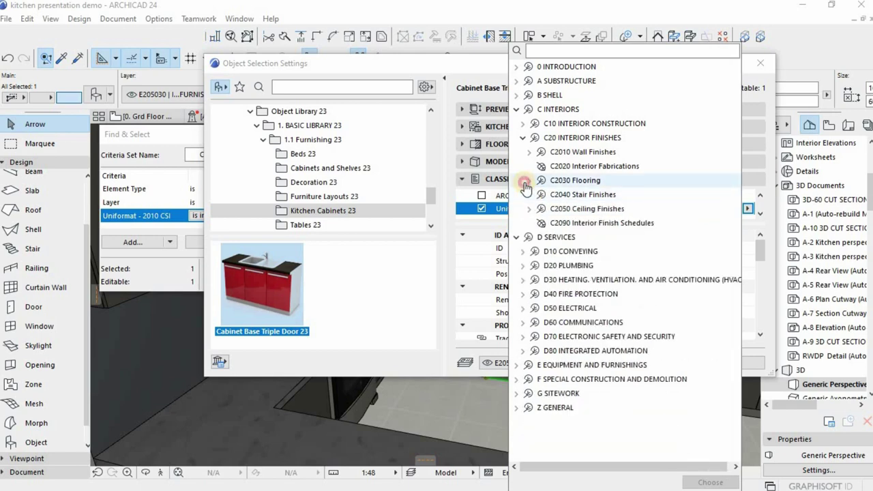
click(527, 181)
click(524, 181)
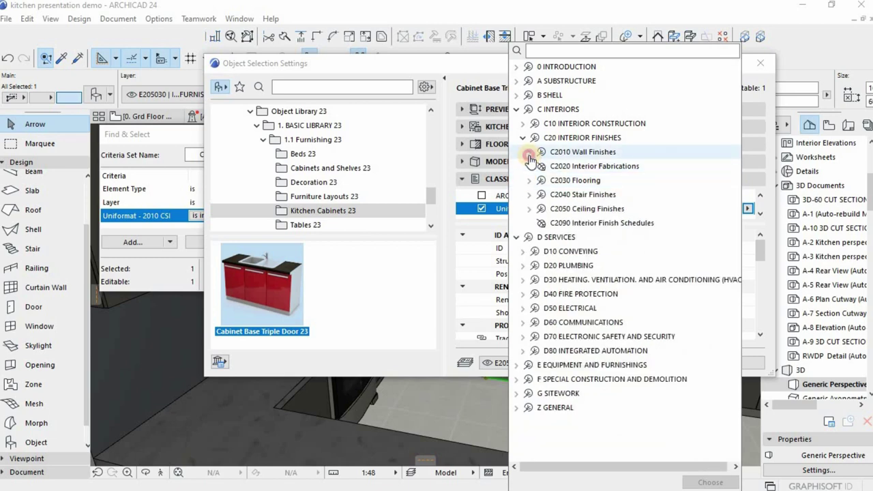
click(530, 156)
click(530, 155)
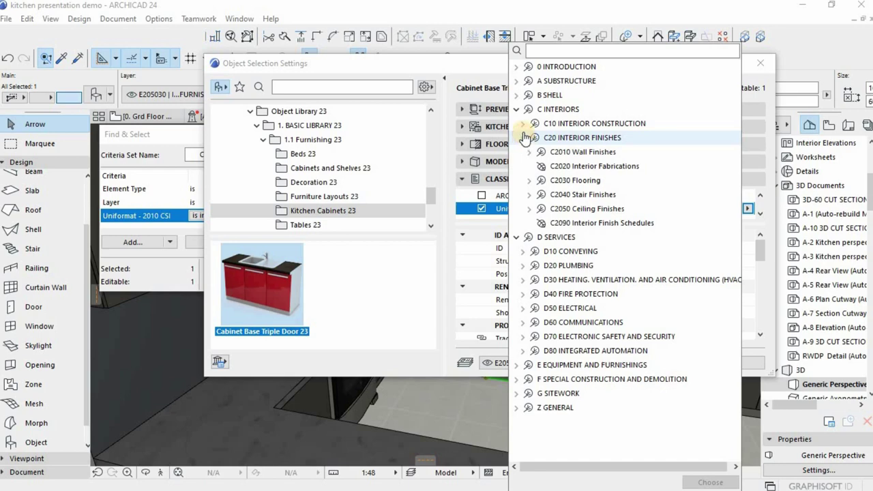
click(525, 137)
click(517, 97)
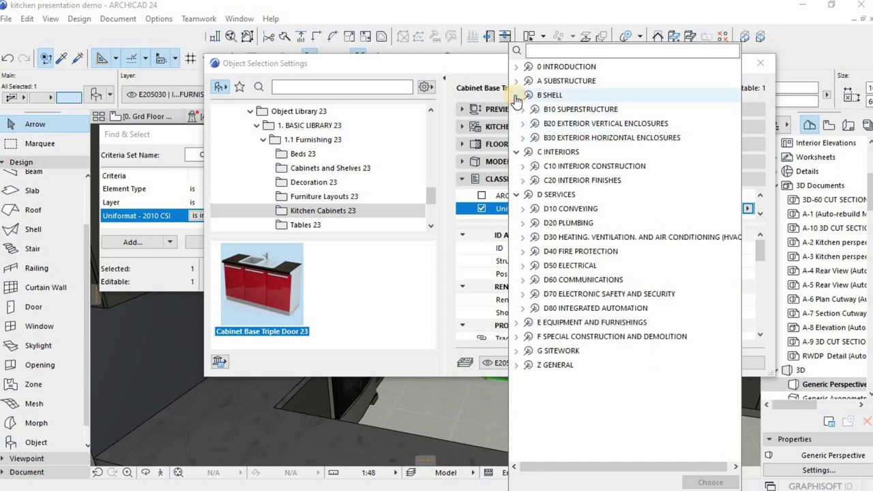
click(516, 96)
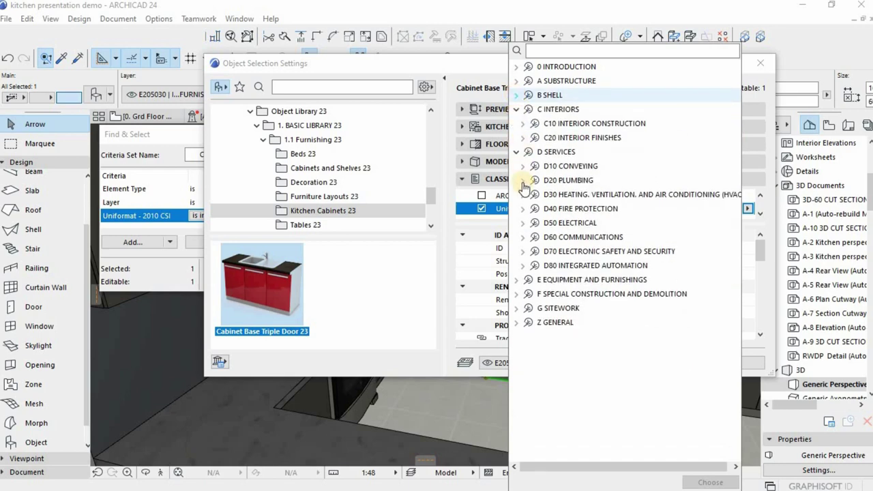
Set the sink cabinet's Uniformat - 2010 CSI classification to E2010.30 Casework under Fixed Furnishings and apply the settings.
click(518, 282)
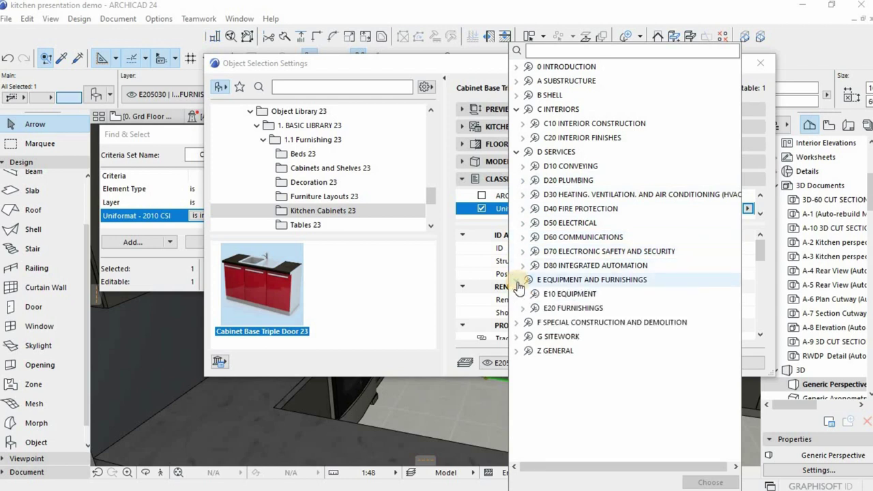
click(523, 311)
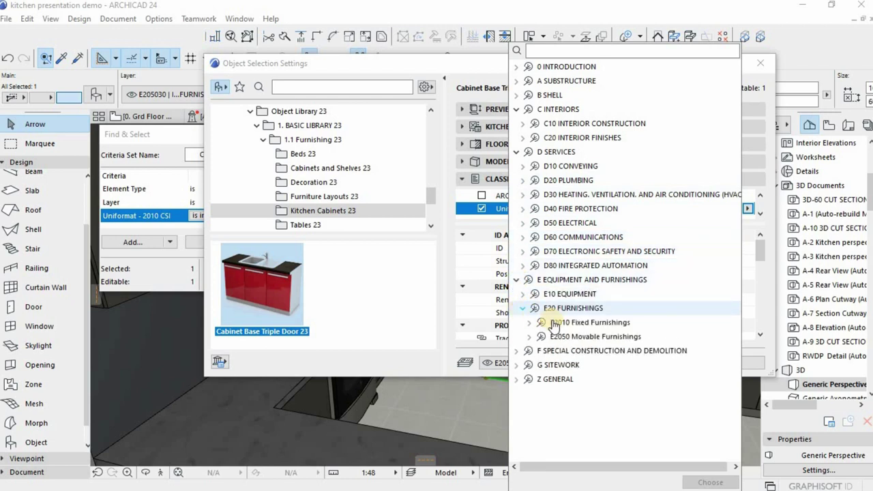
click(530, 323)
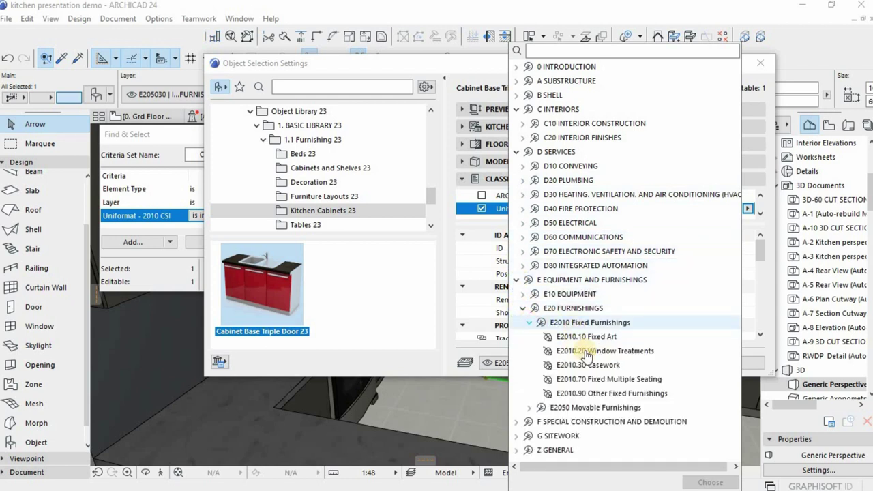
click(599, 367)
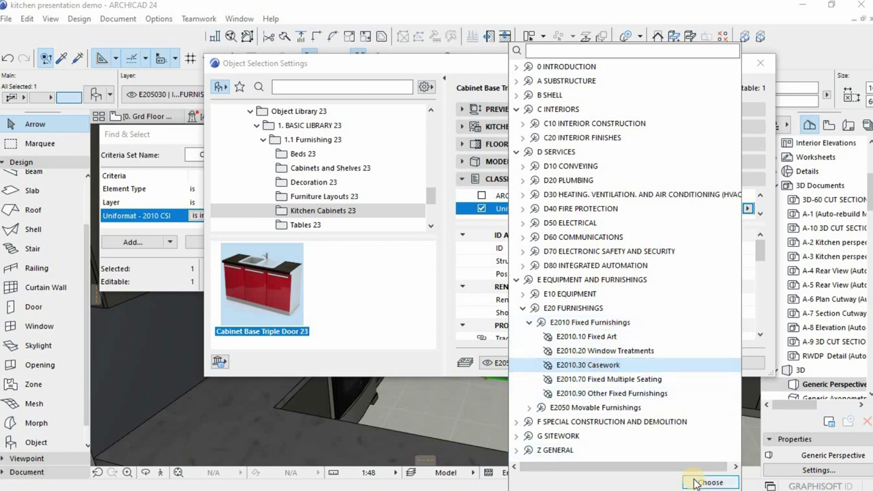
click(703, 482)
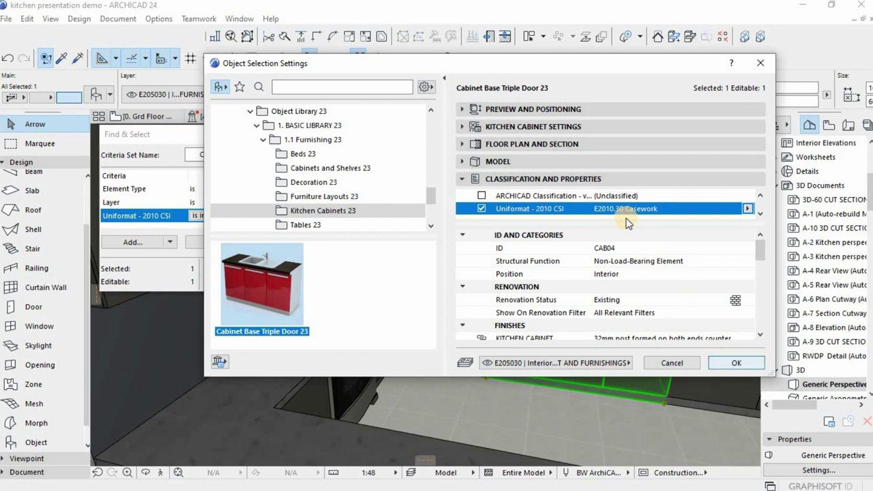
scroll(614, 273, down, 1)
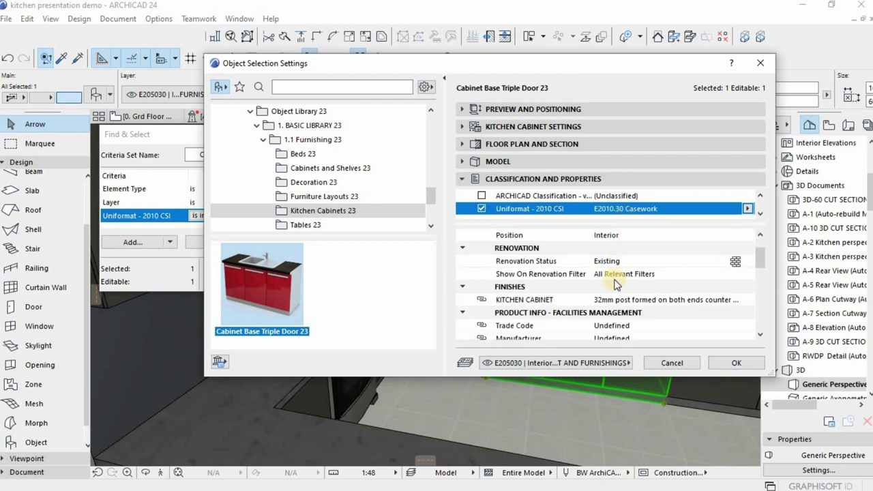
click(714, 363)
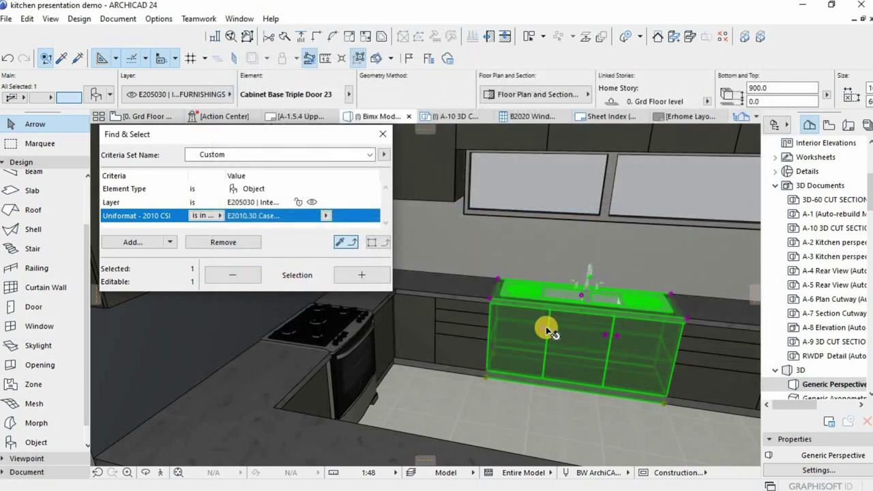
Select all objects matching the E2010.30 Casework criteria with Find & Select, and clear the selection.
key(Escape)
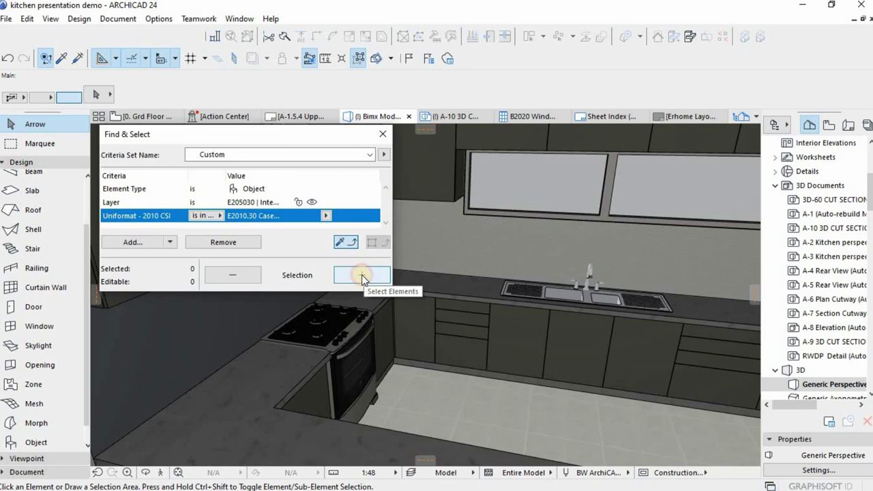
click(370, 278)
key(Escape)
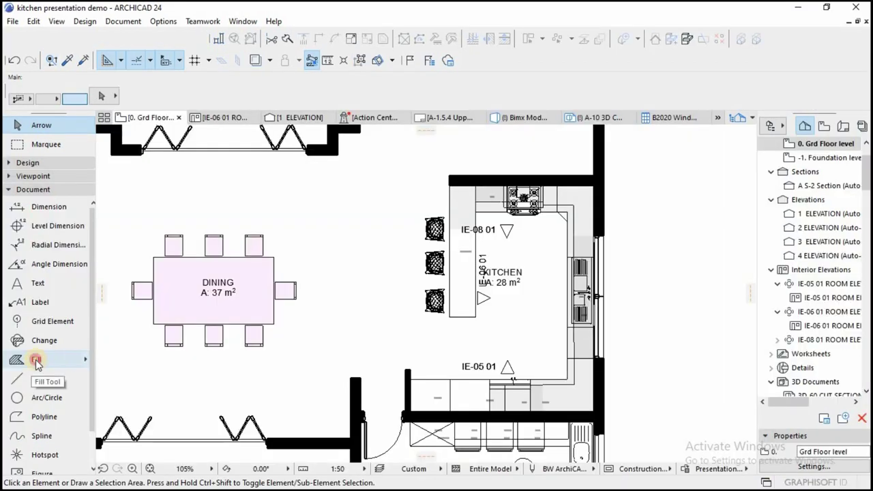
Draw a rectangular Concrete Structural fill about 4147 by 5113 mm over the kitchen floor on the ground floor plan.
click(36, 362)
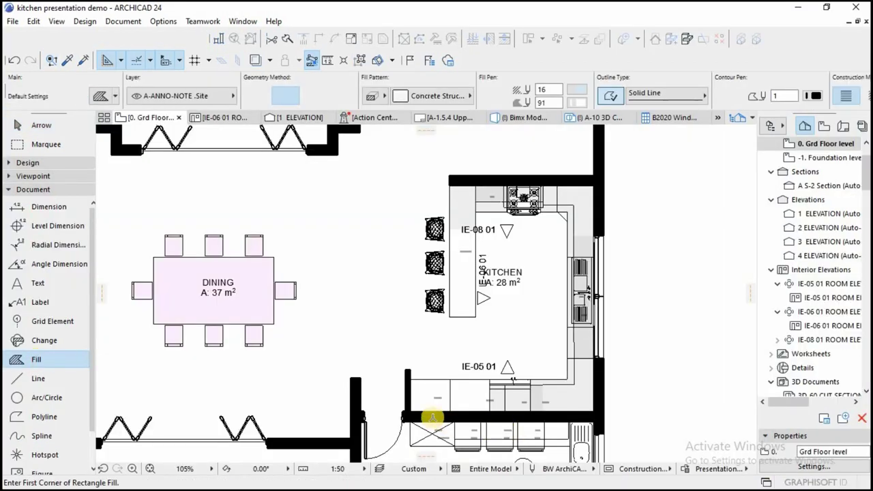
scroll(416, 410, up, 3)
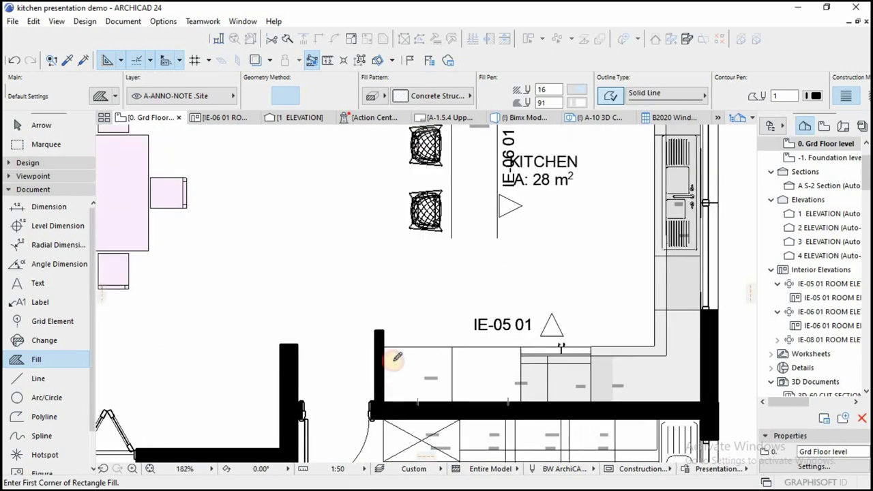
click(384, 402)
scroll(407, 361, down, 3)
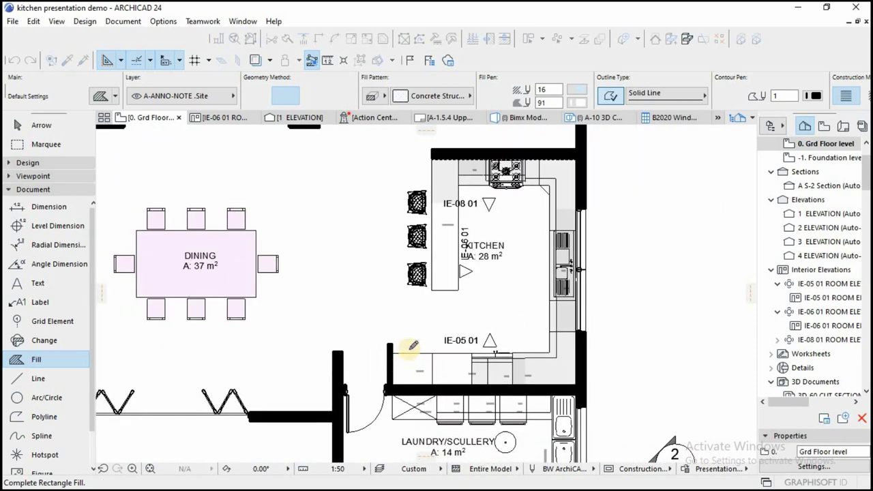
scroll(580, 157, up, 5)
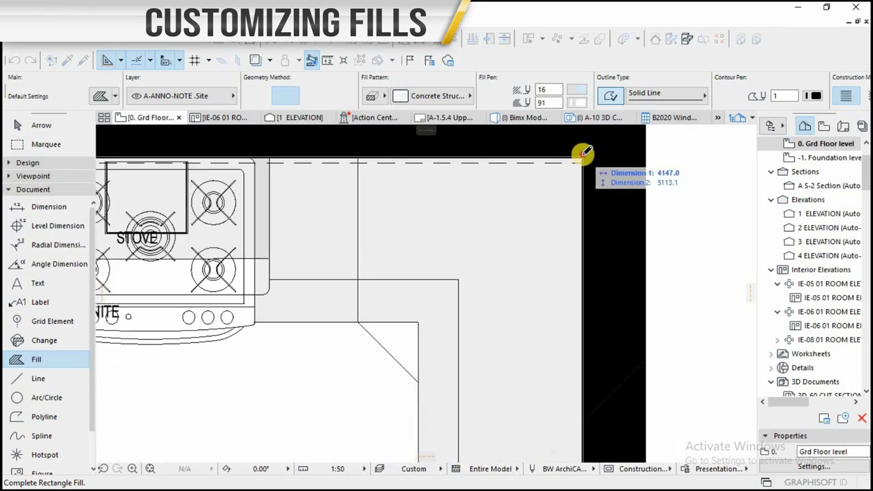
click(581, 161)
scroll(627, 176, down, 2)
scroll(627, 176, down, 2)
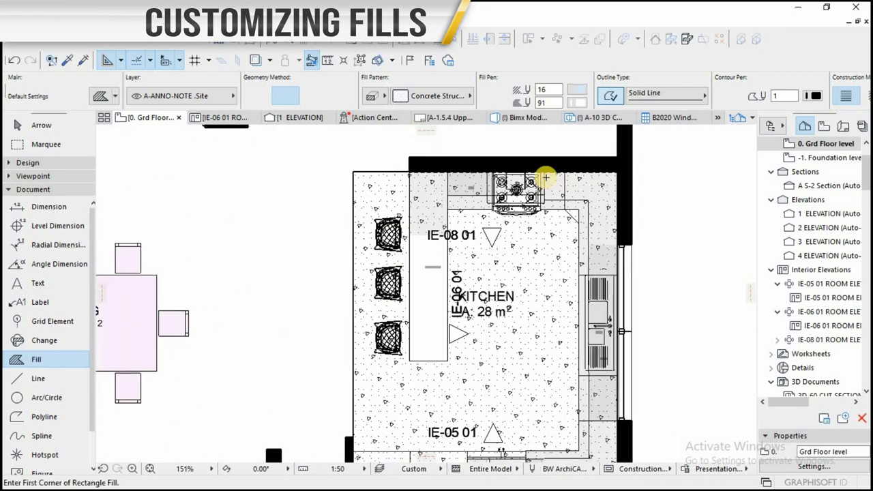
scroll(449, 183, down, 1)
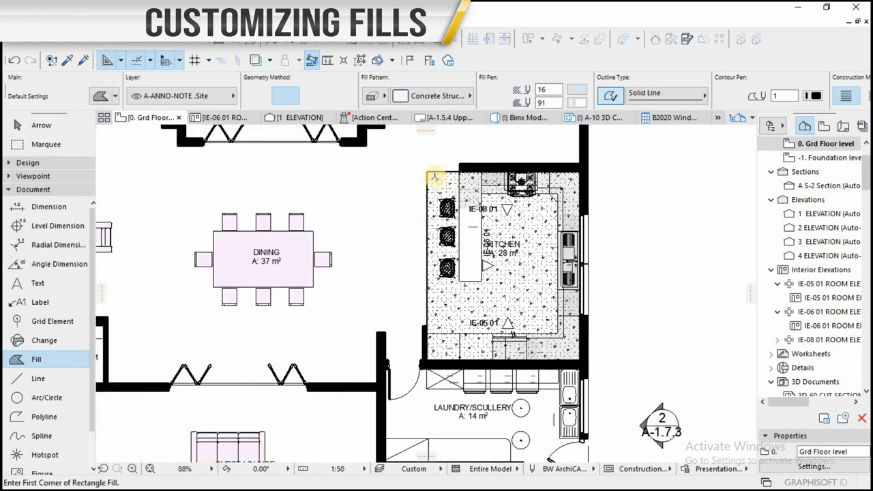
Bring the selected kitchen cabinets, appliances and bar stools to the front of the display order, above the floor fill.
scroll(435, 178, up, 4)
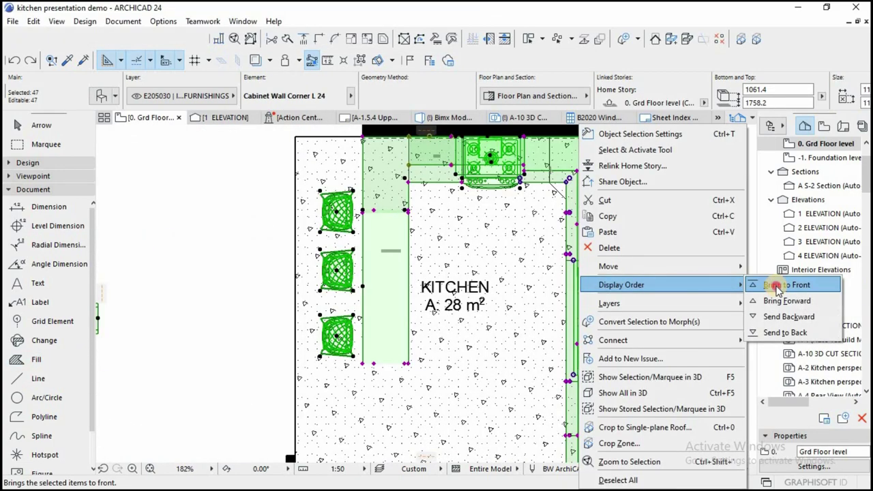
click(775, 287)
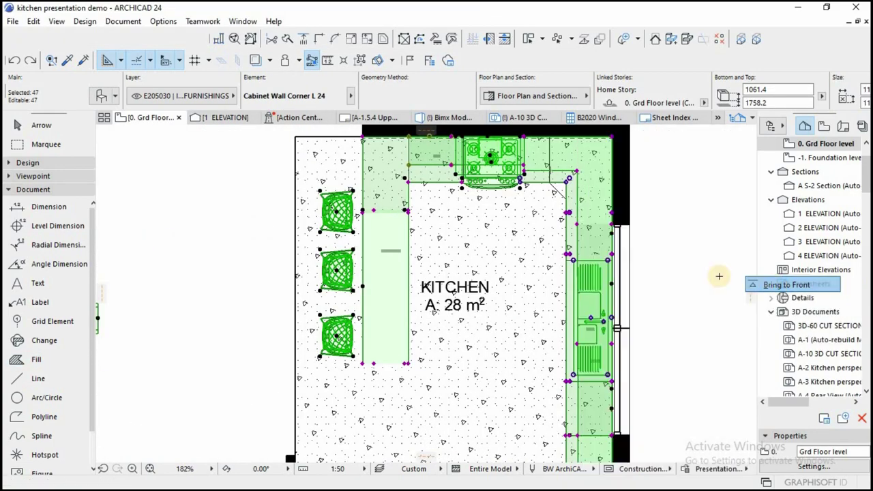
key(Escape)
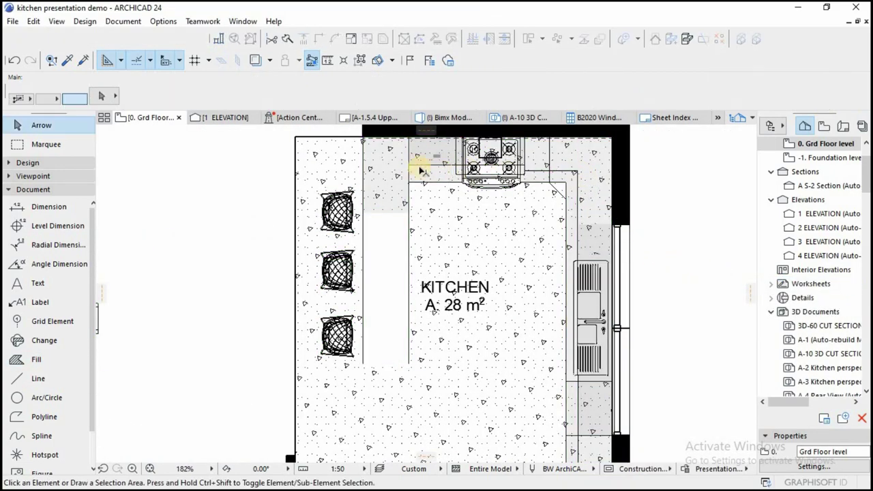
scroll(449, 167, down, 2)
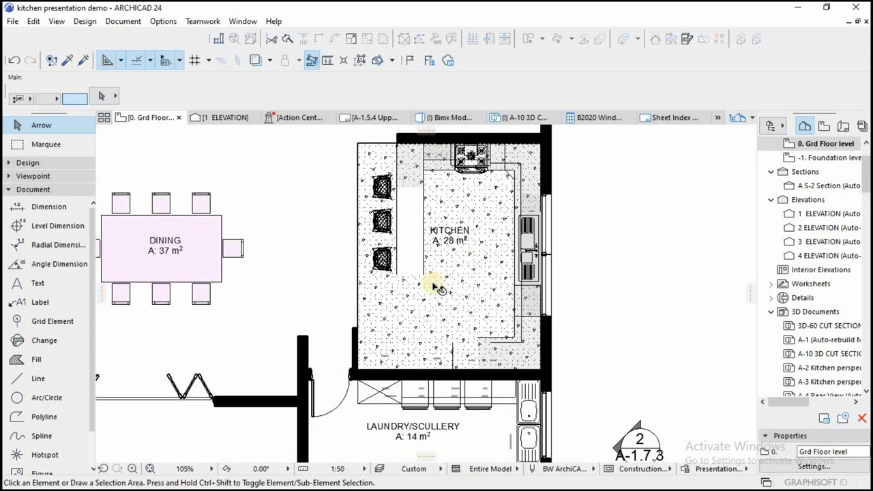
Turn off the outline of the kitchen floor fill.
click(376, 143)
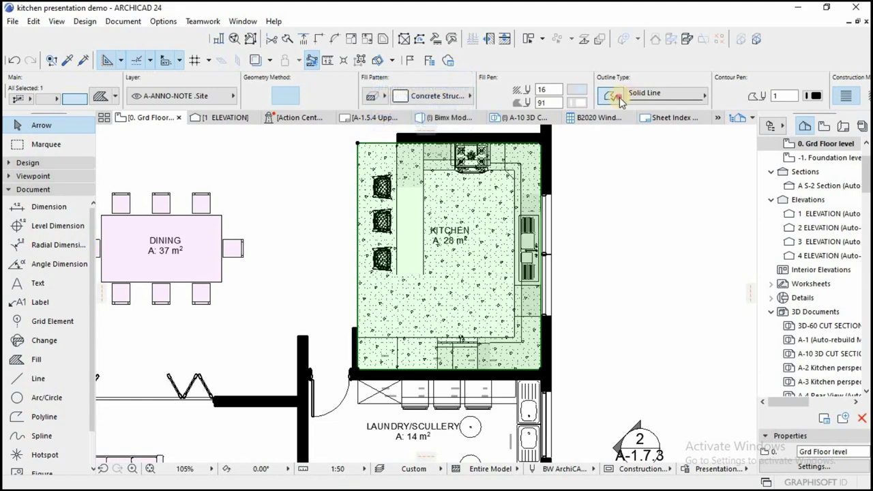
key(Escape)
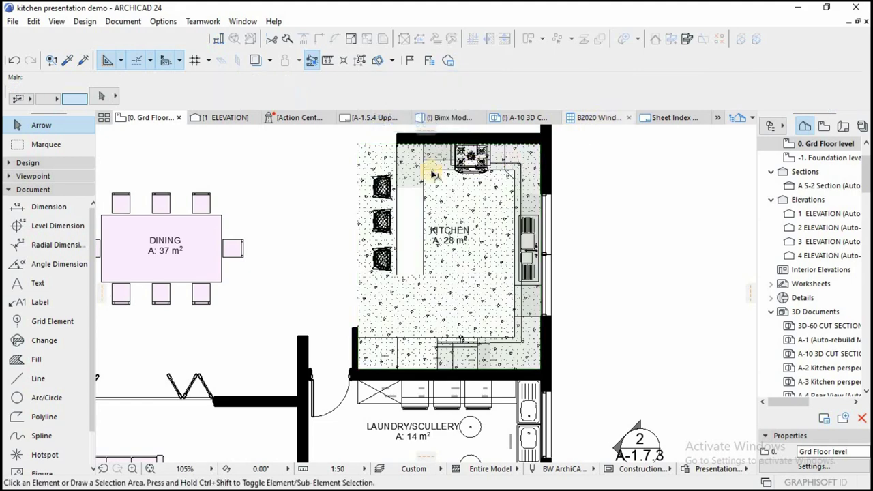
click(358, 143)
key(Escape)
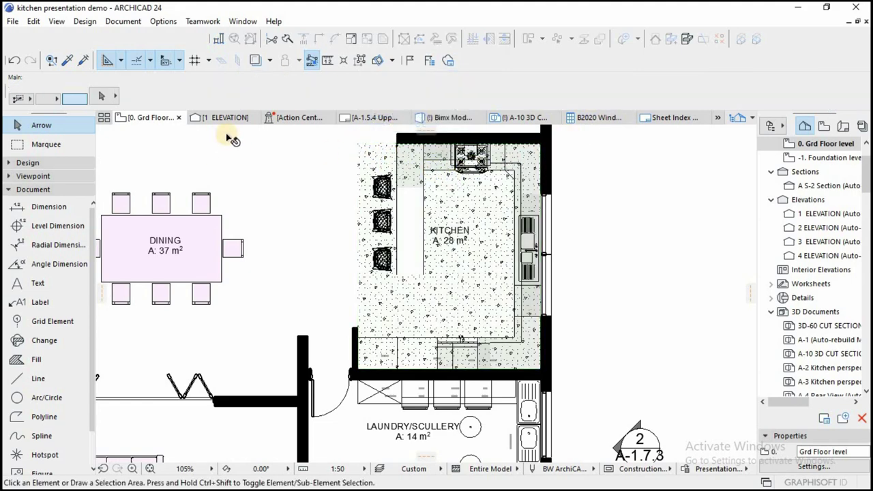
Open the project's fill attributes and start a new fill.
click(163, 21)
mouse_move(247, 39)
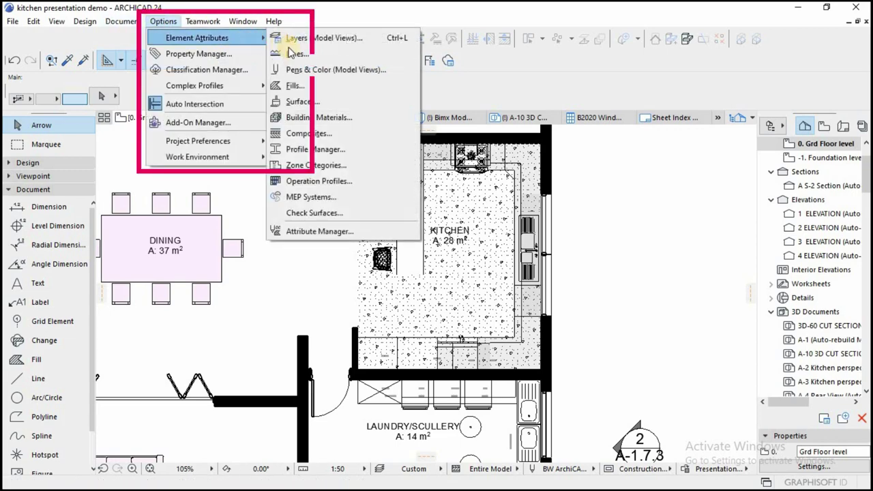
click(295, 87)
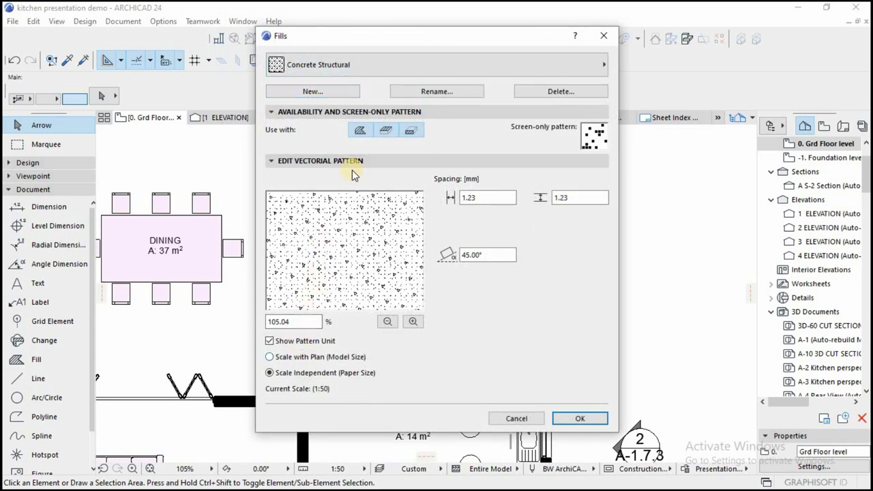
click(310, 92)
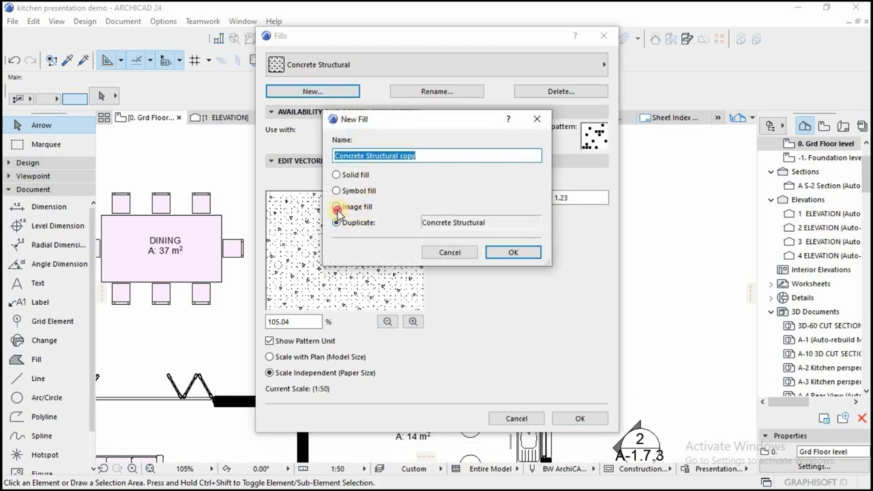
click(337, 208)
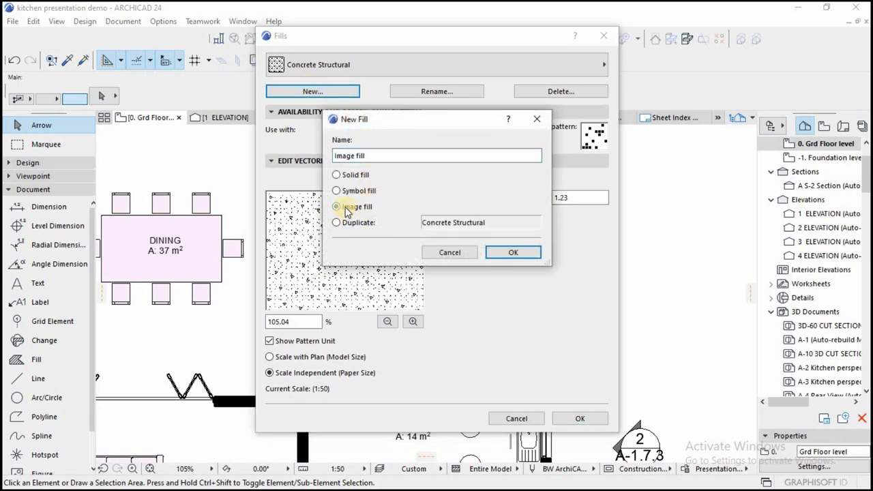
click(382, 156)
drag(367, 157, 270, 161)
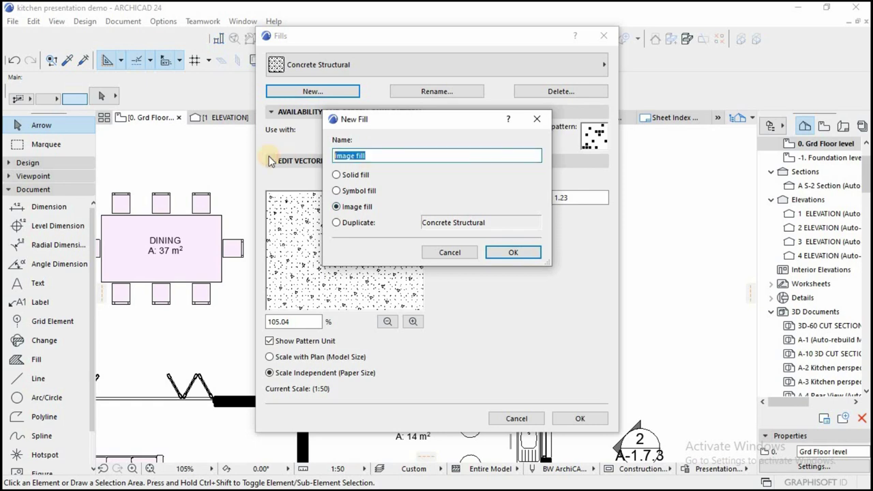
click(396, 176)
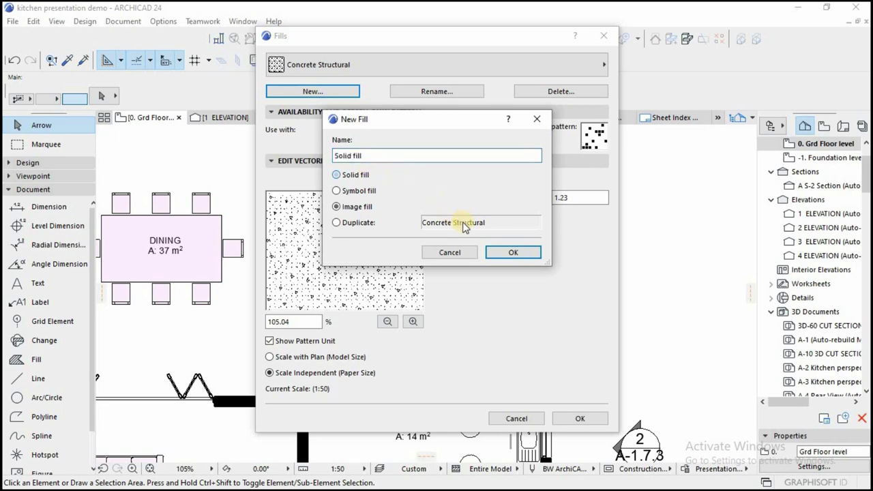
click(505, 254)
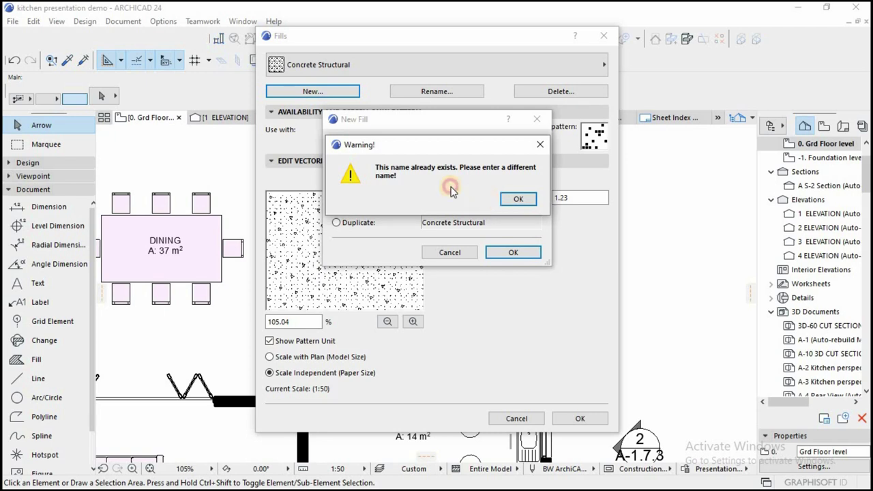
key(Return)
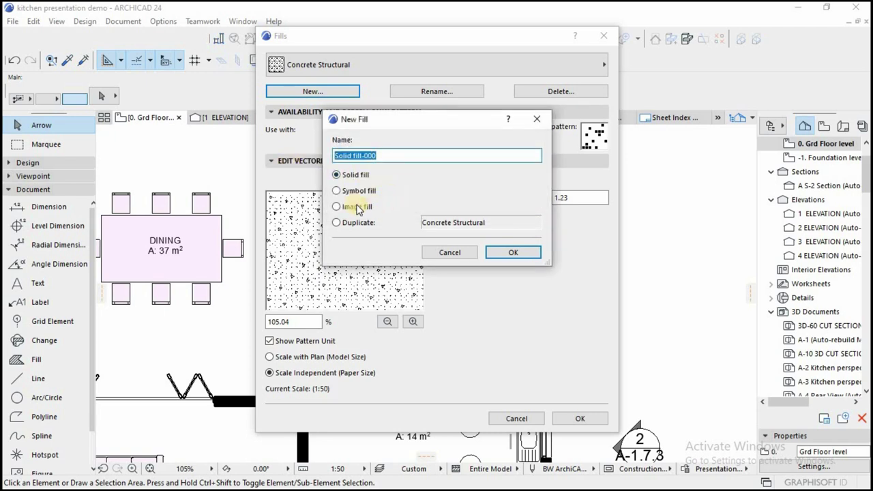
Create the new fill as an image fill named "kitchen tile fill".
click(337, 207)
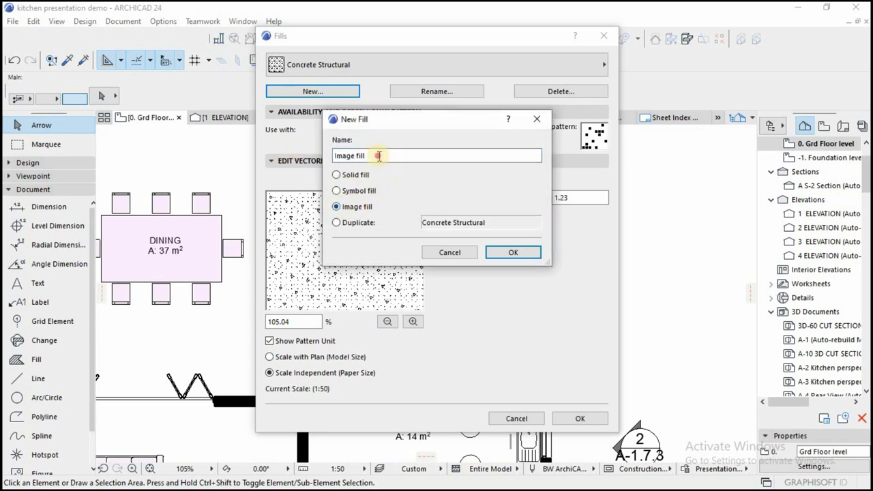
drag(379, 155, 256, 159)
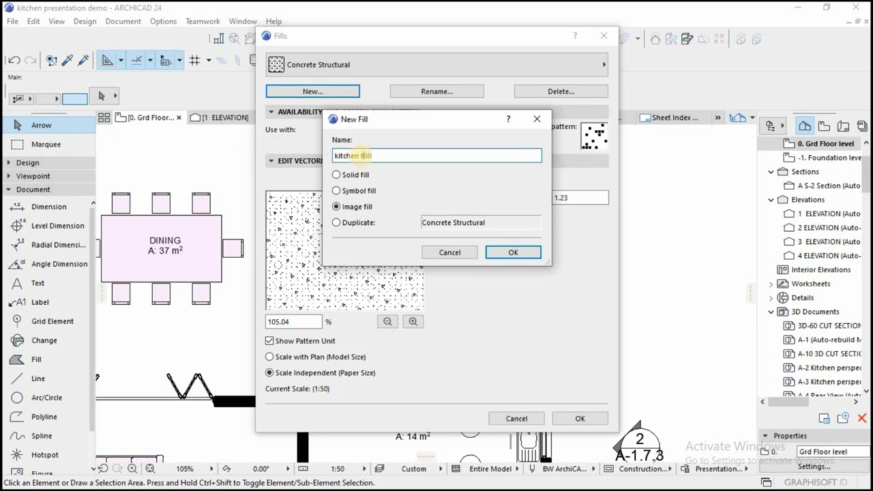
click(514, 253)
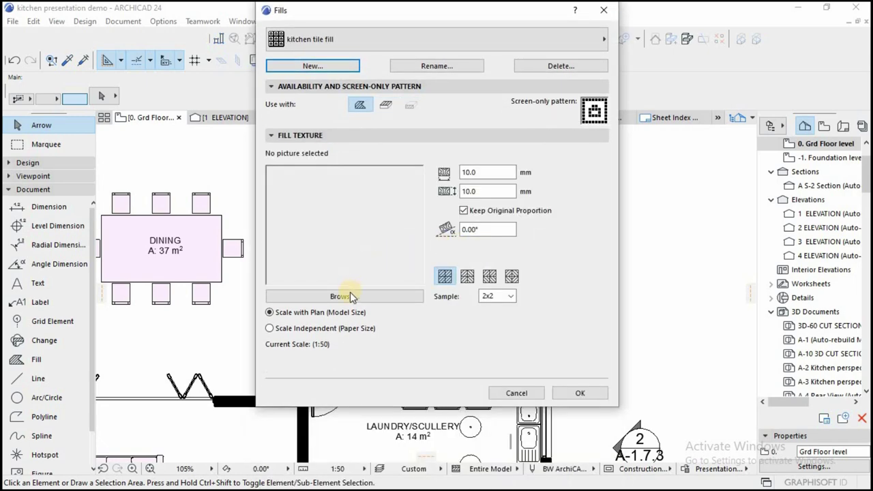
Load the seamless white floor tile image from the TILE folder as the texture of the kitchen tile fill.
click(348, 296)
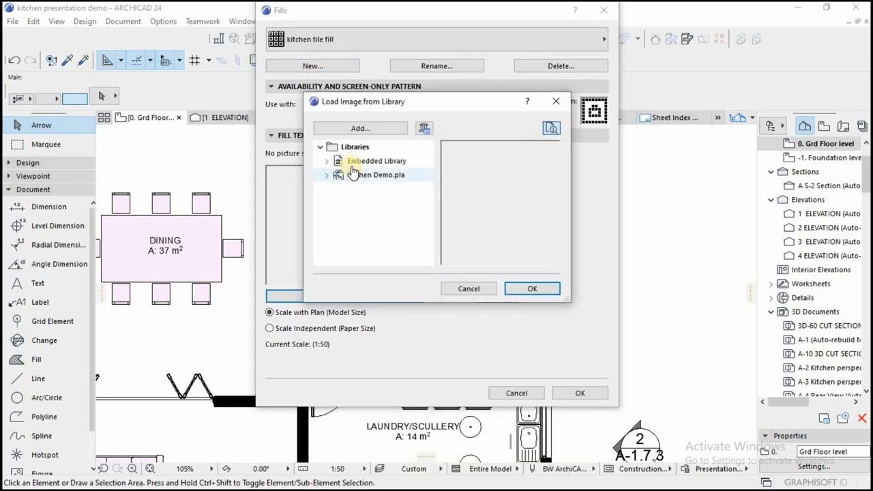
click(360, 128)
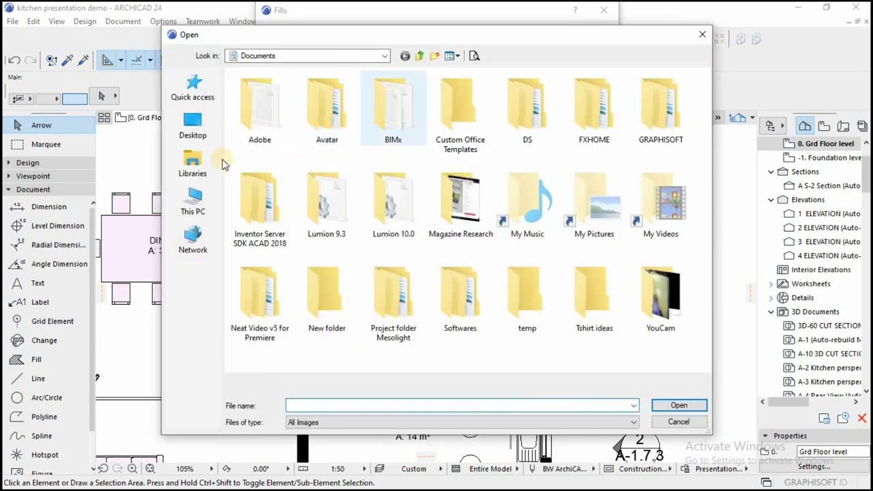
click(192, 127)
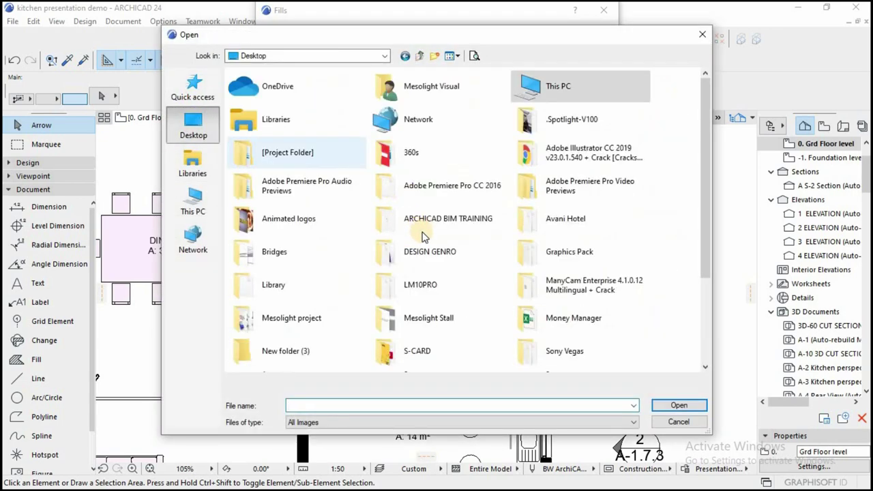
double_click(422, 232)
double_click(263, 218)
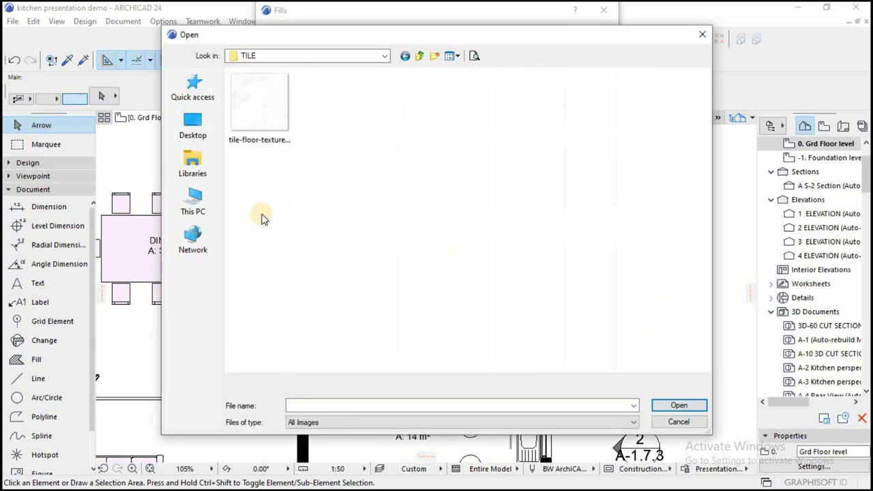
click(254, 109)
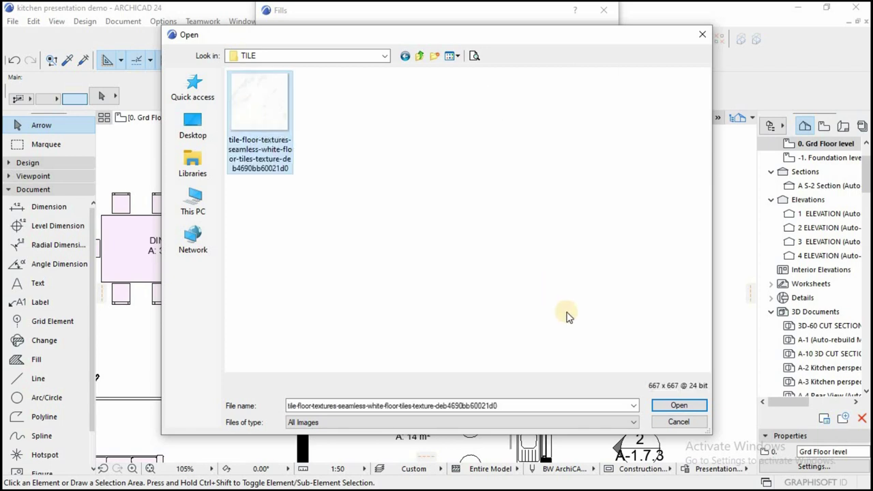
click(675, 405)
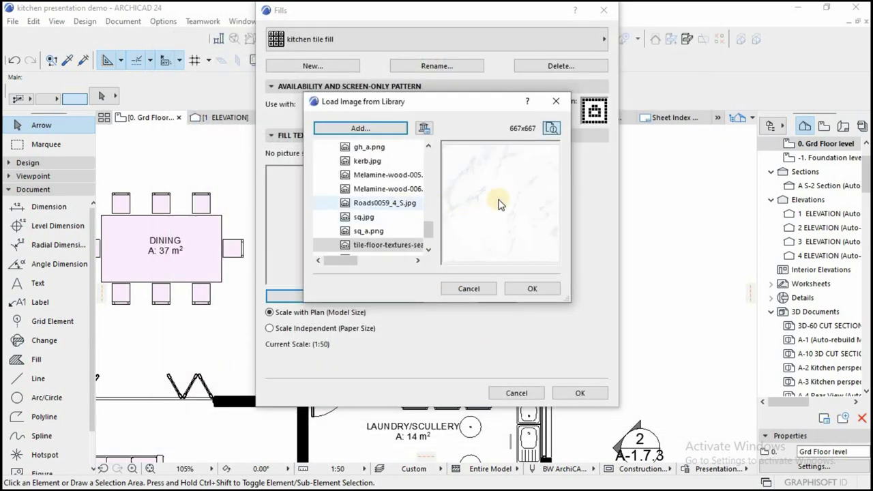
click(533, 289)
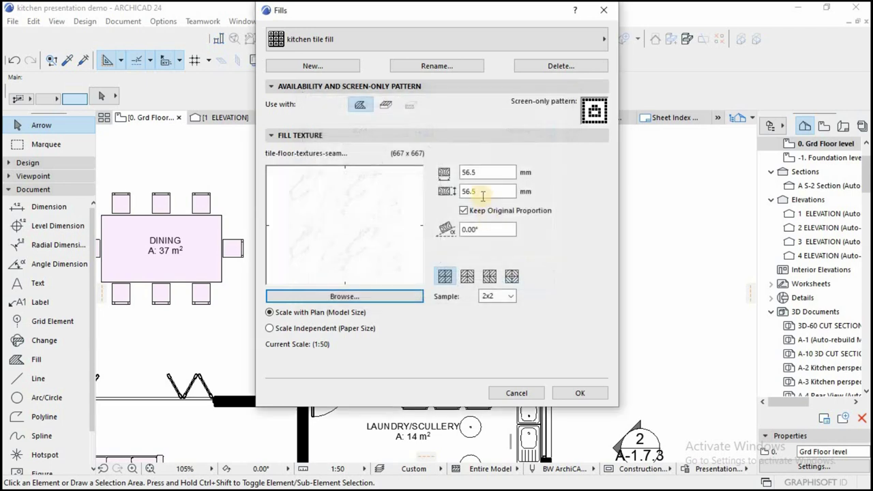
Set the kitchen tile fill's texture size to 100 mm with its original proportion kept, and save the fill.
drag(487, 173, 405, 179)
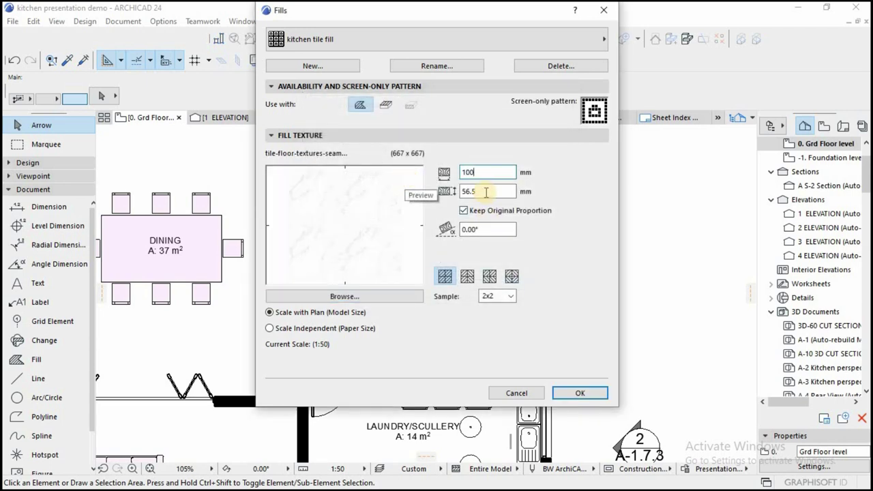
key(Tab)
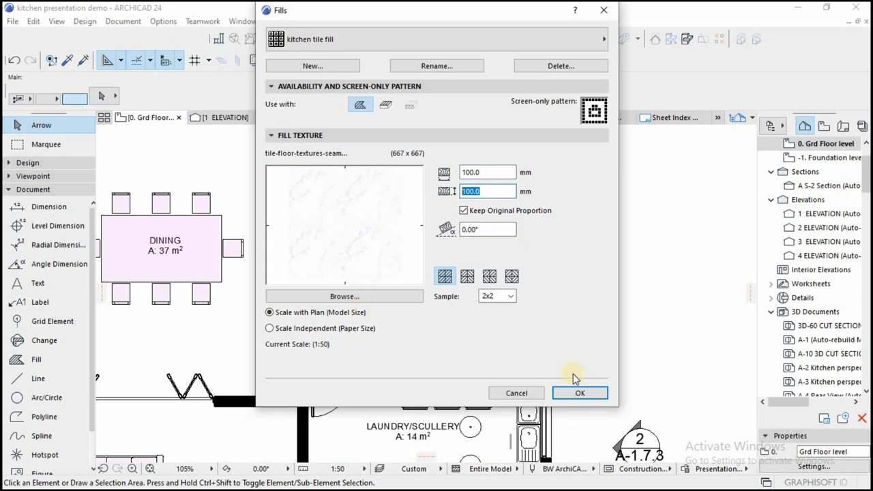
click(579, 393)
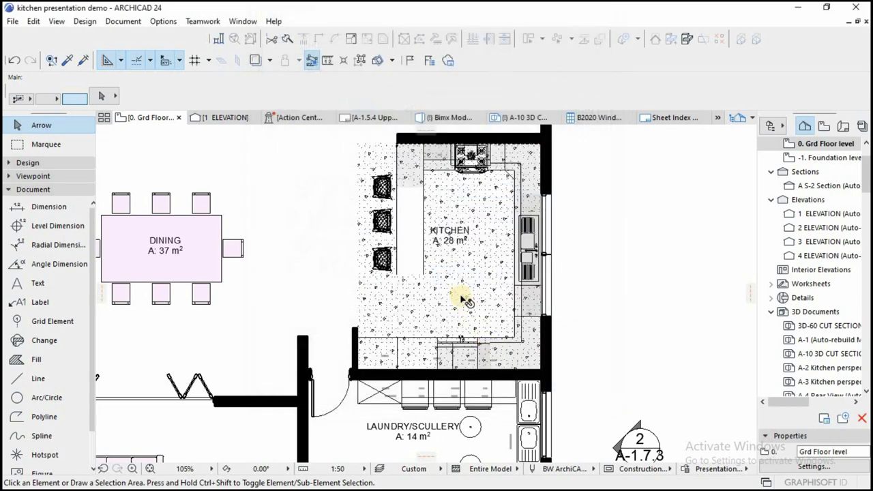
Select the kitchen floor fill and switch its category to drafting fill.
click(358, 143)
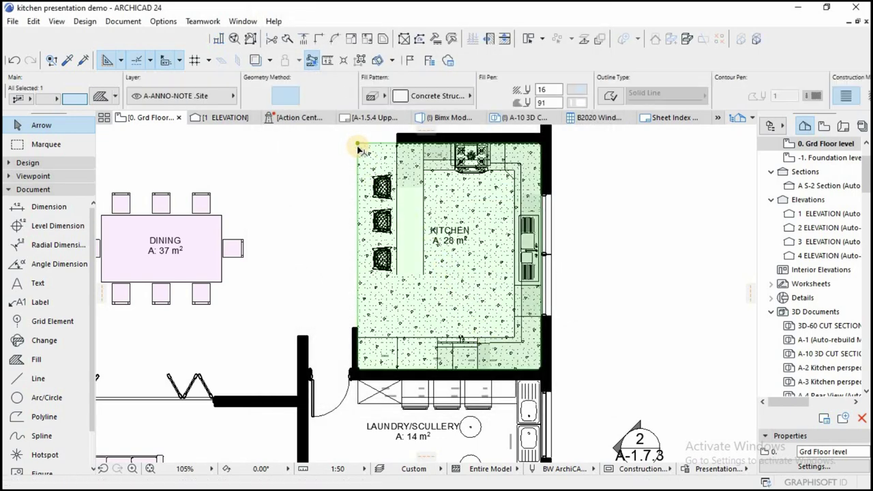
click(461, 99)
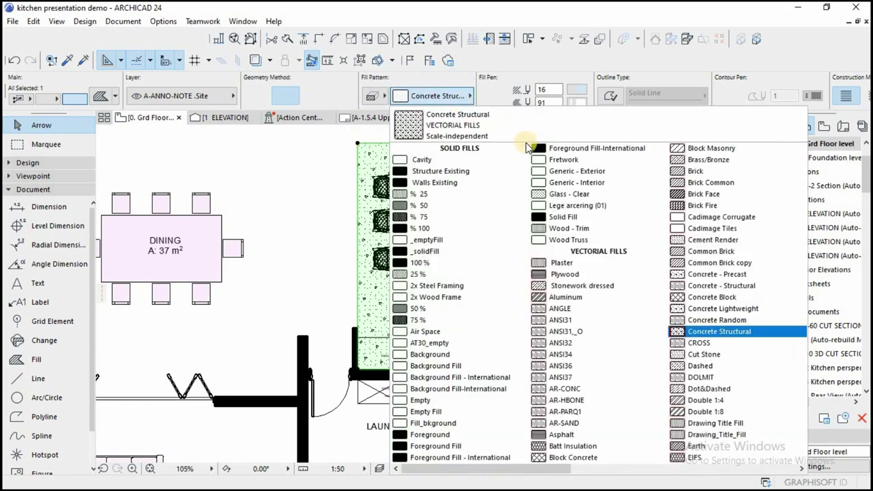
scroll(550, 189, down, 5)
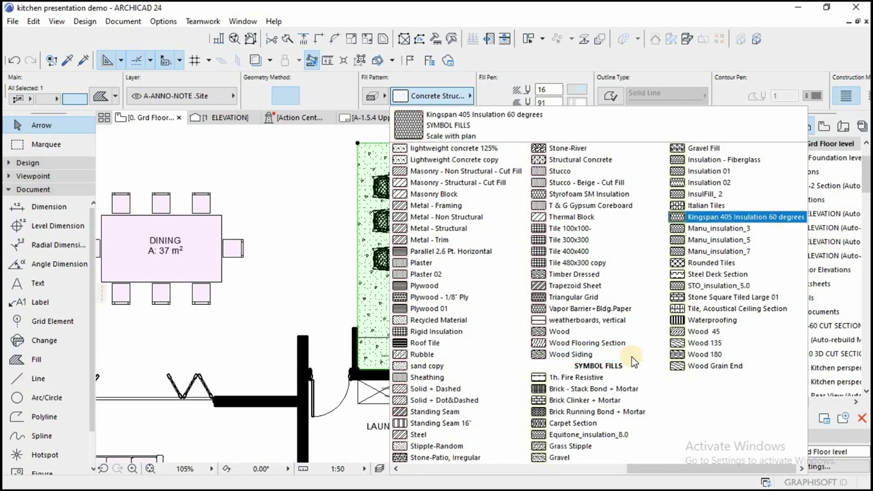
click(370, 96)
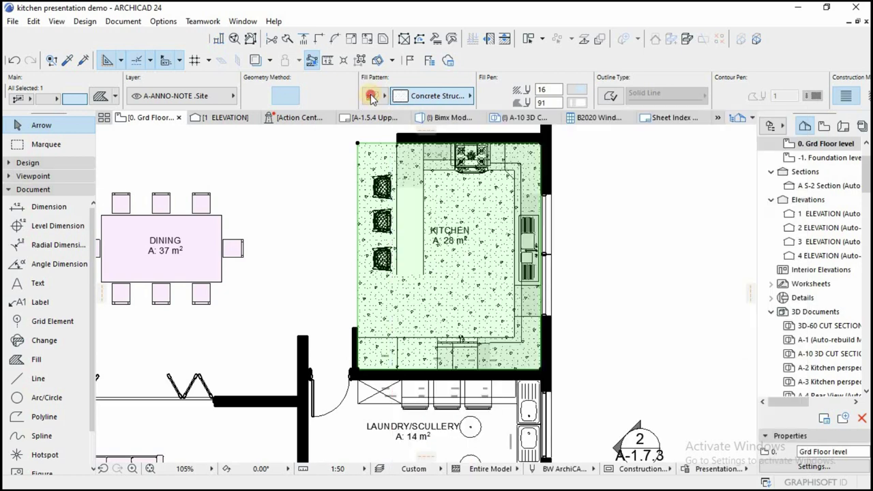
click(393, 94)
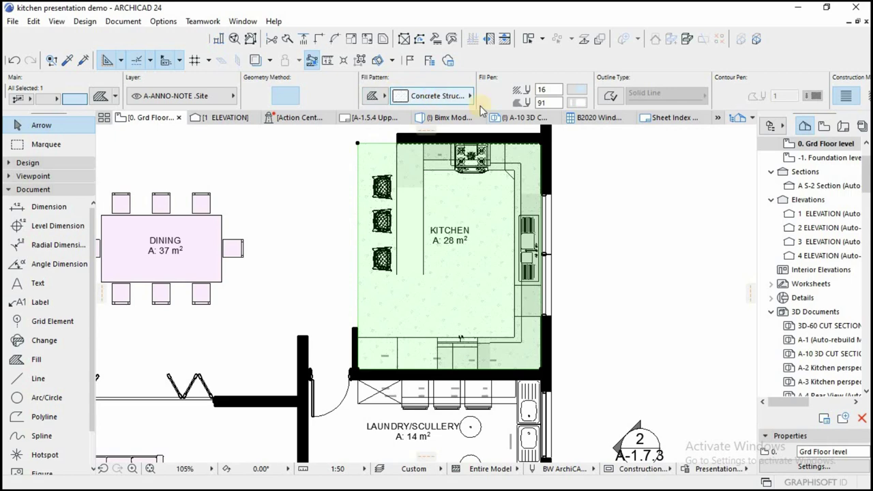
Apply the "kitchen tile fill" image fill as the pattern of the kitchen floor fill and deselect it.
click(470, 96)
scroll(715, 238, down, 5)
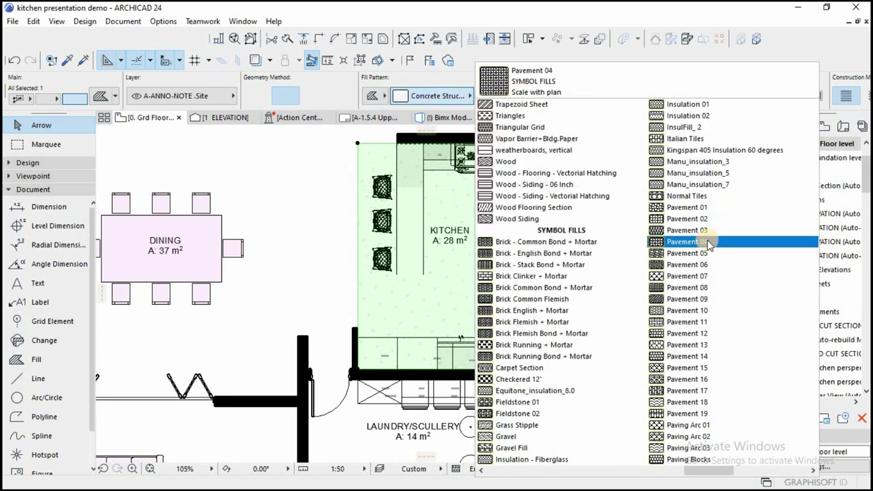
scroll(709, 244, down, 3)
scroll(705, 244, up, 2)
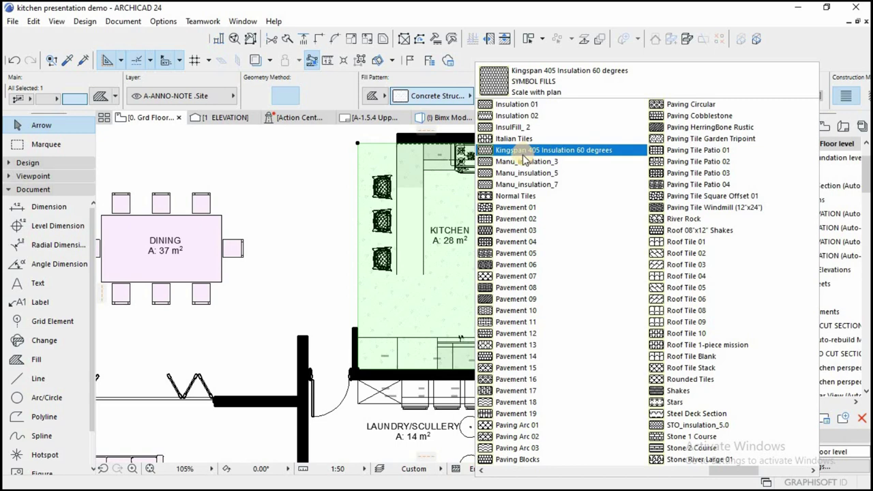
scroll(526, 167, down, 2)
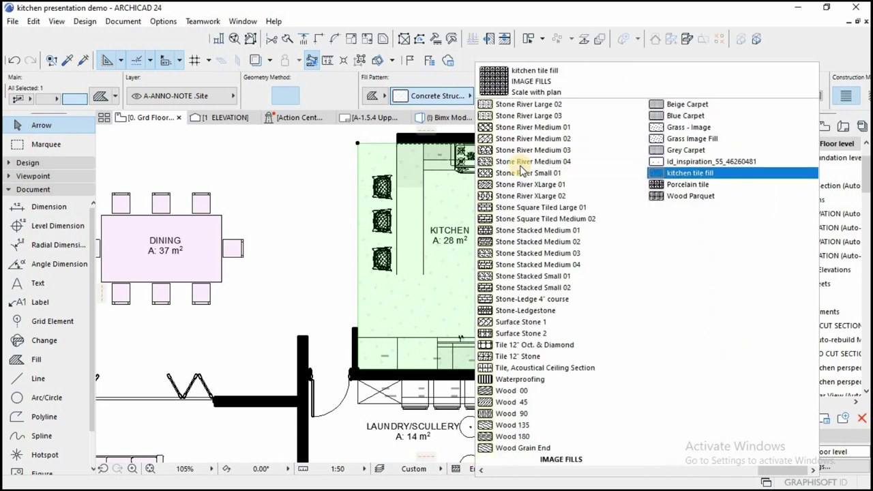
scroll(636, 174, up, 2)
scroll(641, 174, down, 2)
click(681, 174)
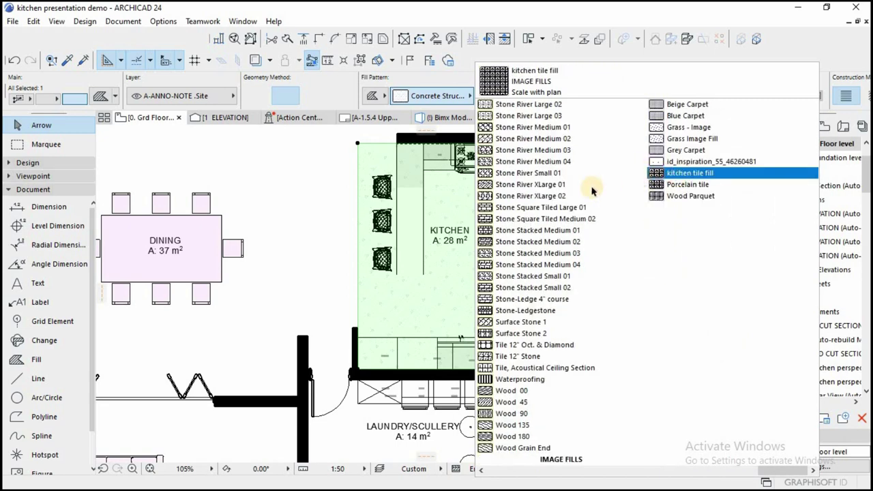
key(Escape)
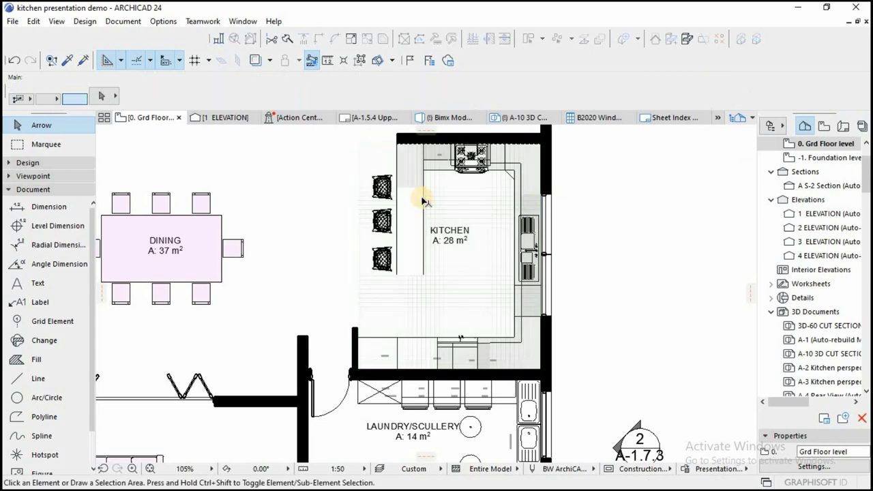
scroll(423, 198, up, 2)
scroll(425, 247, down, 2)
scroll(396, 201, up, 4)
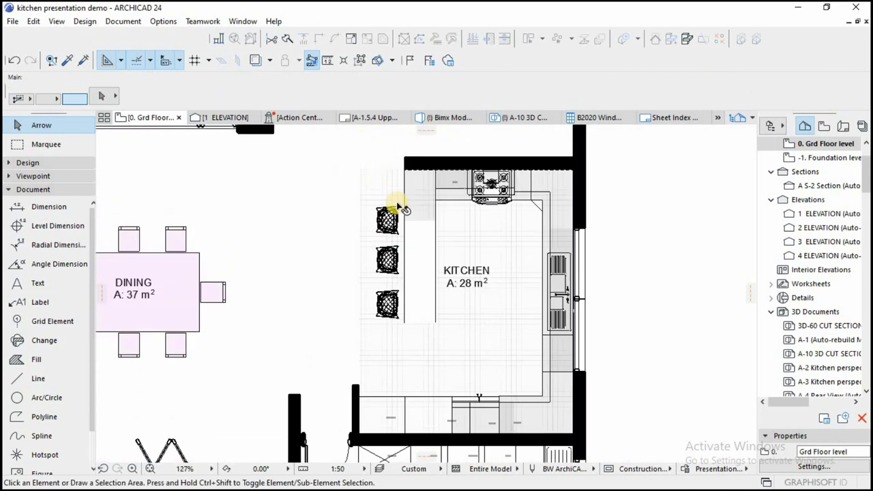
scroll(491, 195, down, 3)
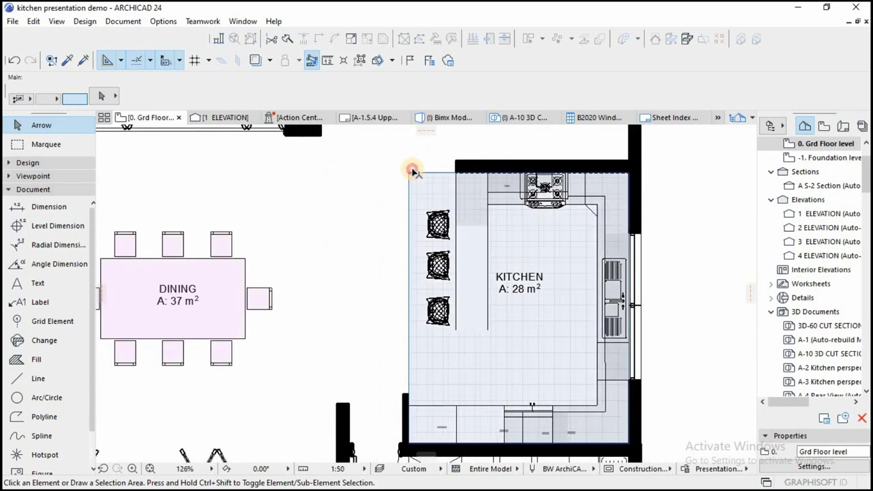
click(409, 172)
key(Escape)
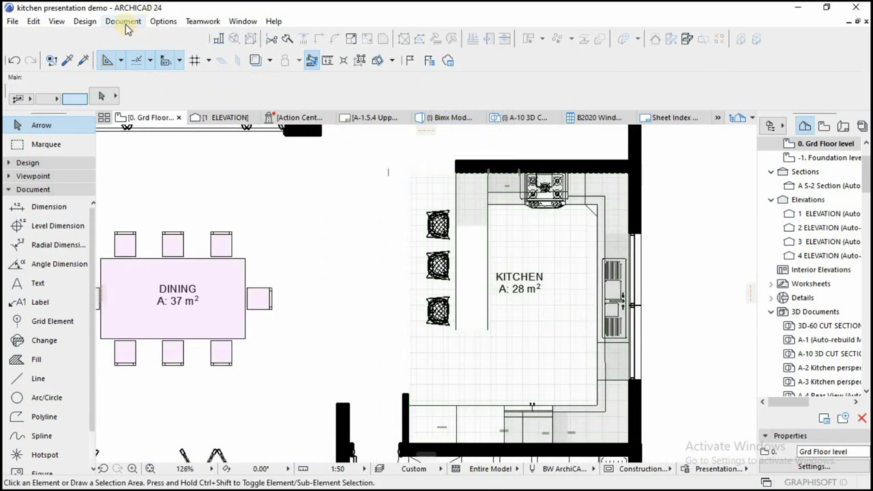
Open the "kitchen tile fill" for editing in the project's fill attributes.
click(91, 24)
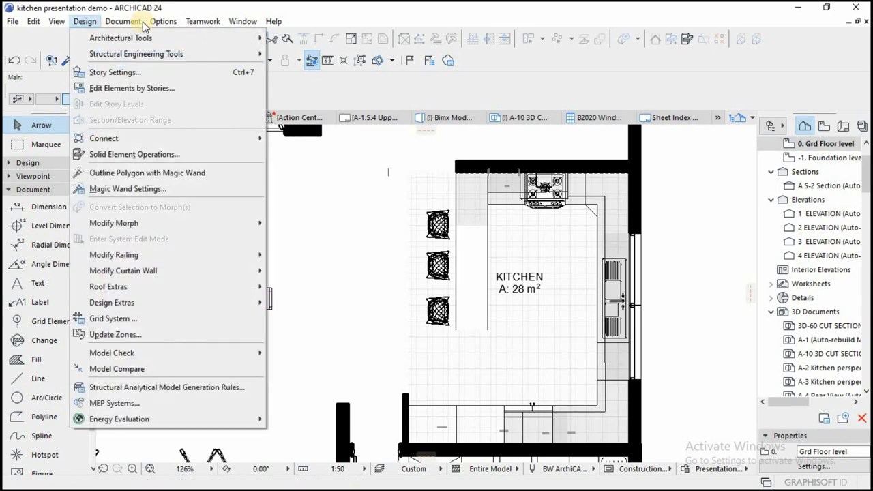
mouse_move(172, 23)
mouse_move(218, 39)
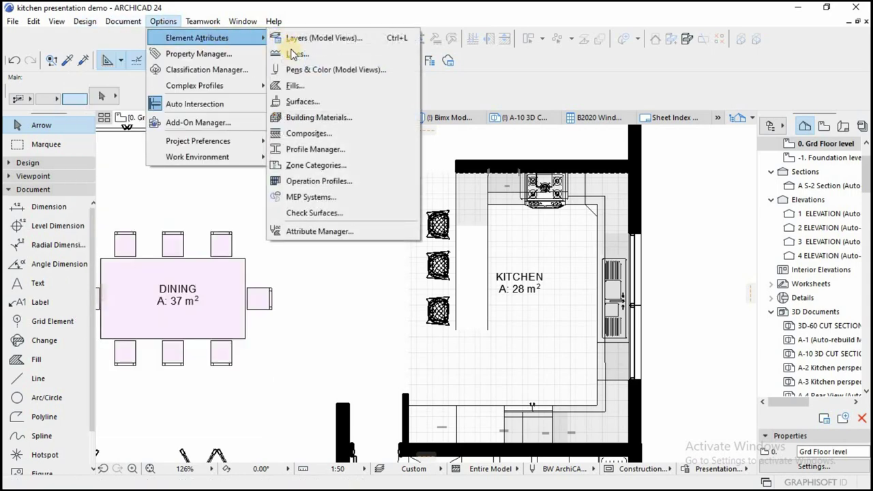
click(295, 86)
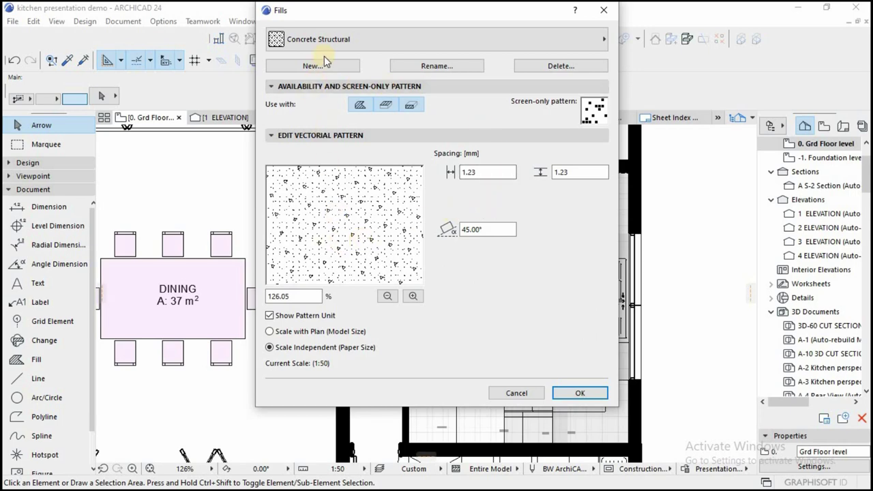
click(332, 37)
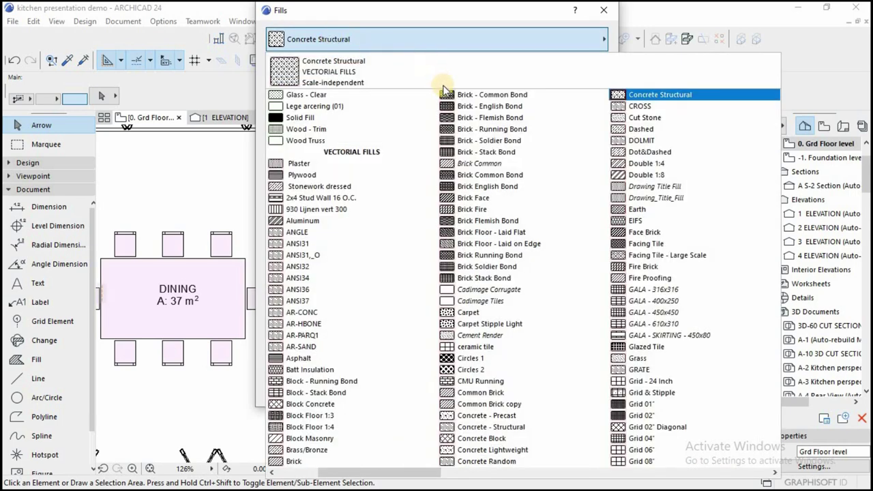
scroll(491, 150, down, 3)
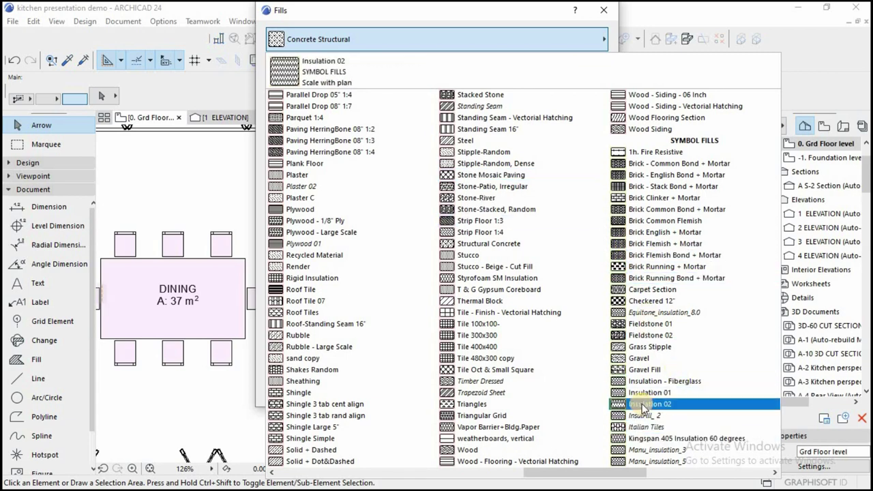
scroll(642, 407, down, 3)
scroll(641, 407, up, 1)
scroll(642, 407, down, 1)
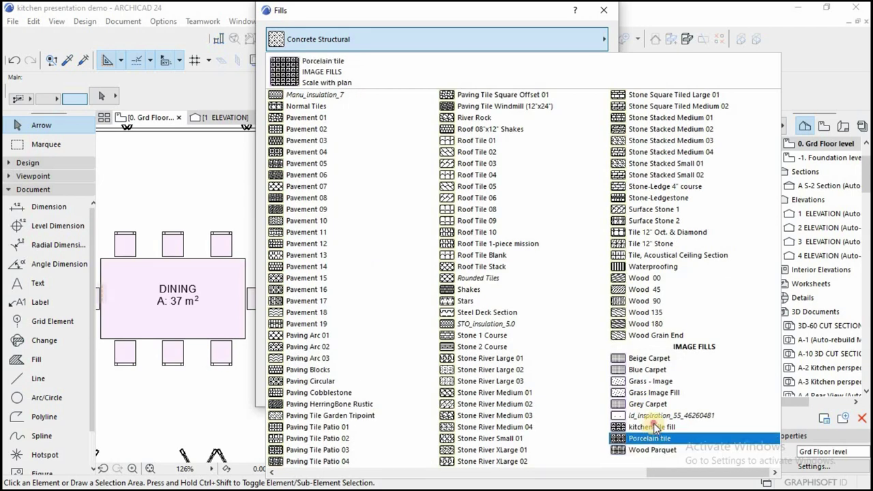
click(652, 427)
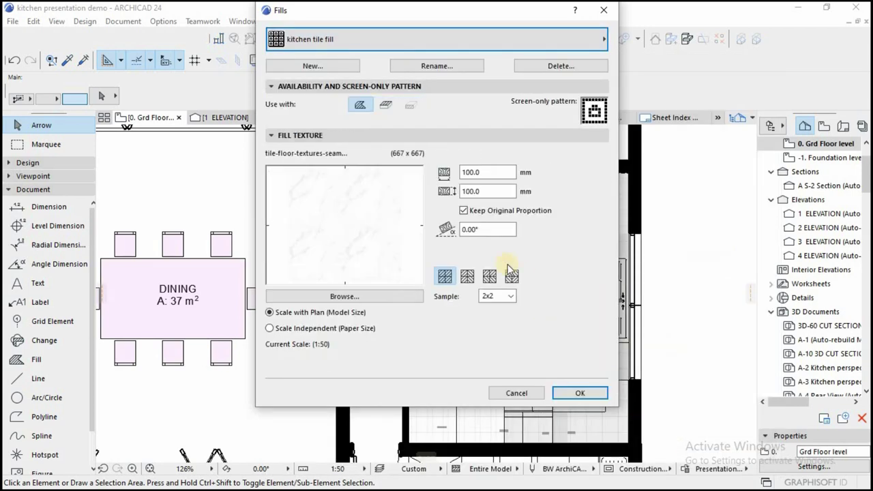
Enlarge the texture size of the kitchen tile fill with its original proportion kept, and save the fill.
double_click(488, 172)
text(50)
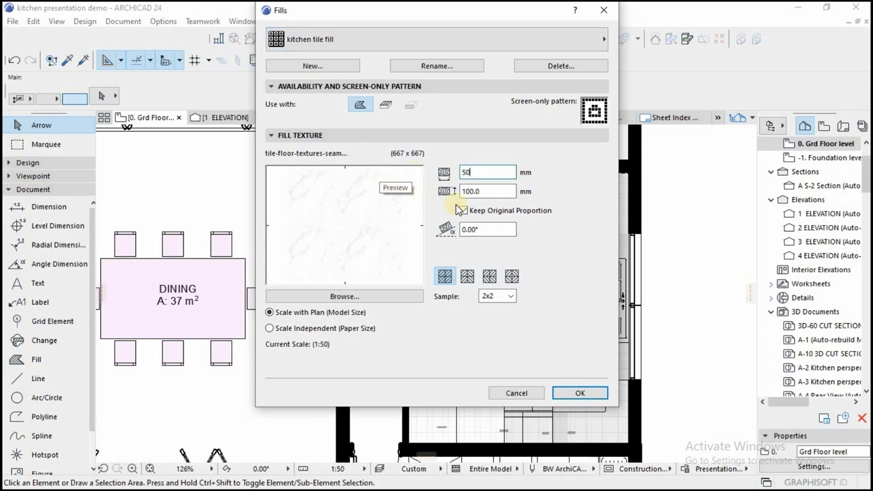
click(574, 392)
Examine the scale and marble texture of the tile pattern across the kitchen floor.
scroll(477, 300, down, 2)
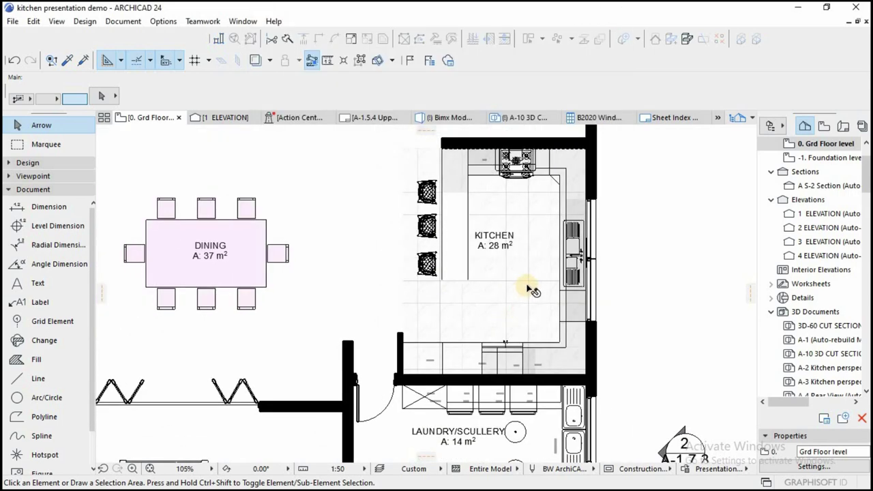
scroll(525, 279, up, 1)
scroll(529, 284, up, 5)
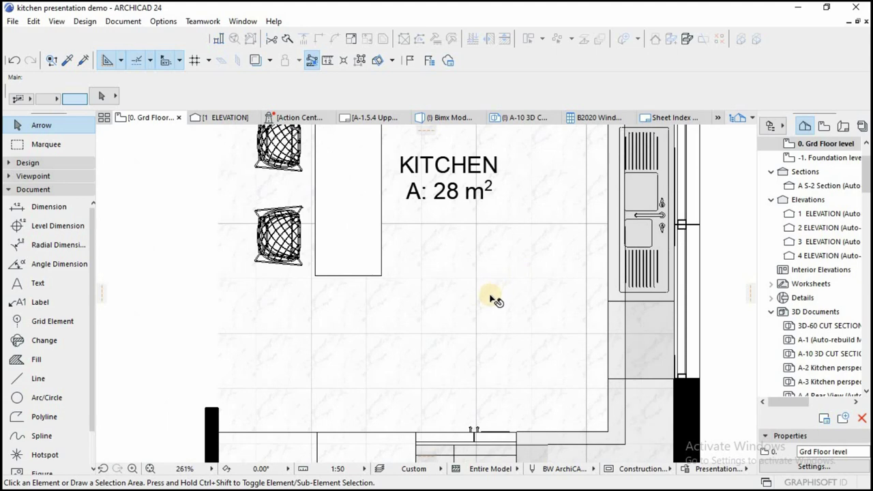
scroll(493, 301, up, 1)
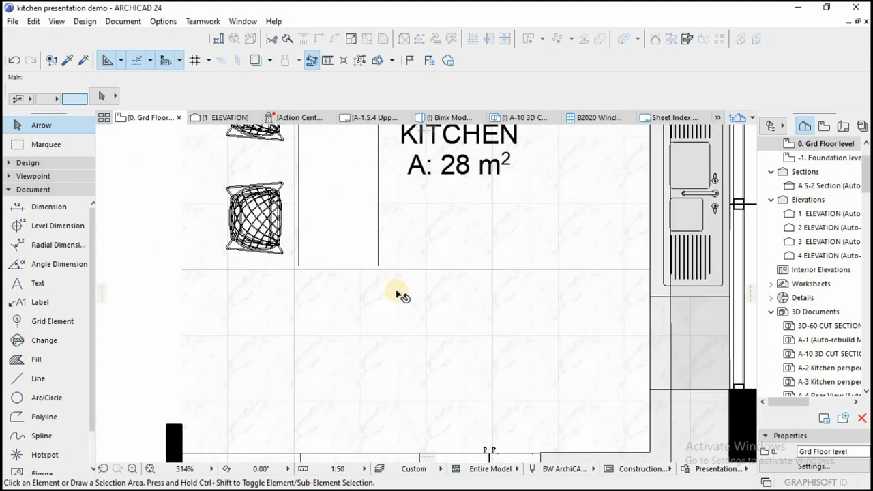
scroll(398, 293, up, 2)
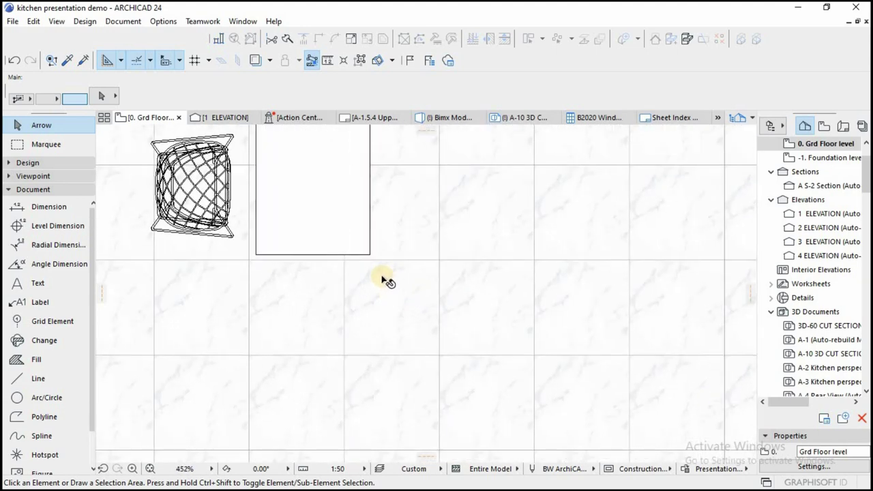
scroll(384, 280, down, 4)
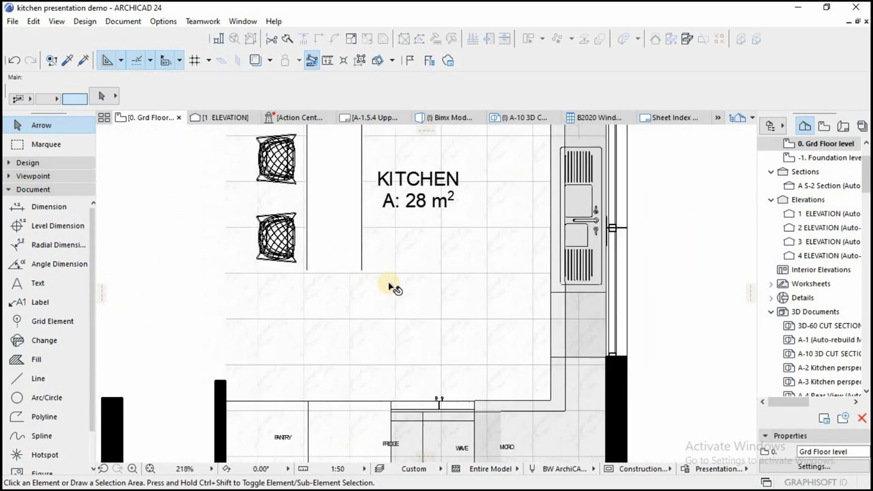
scroll(416, 294, down, 2)
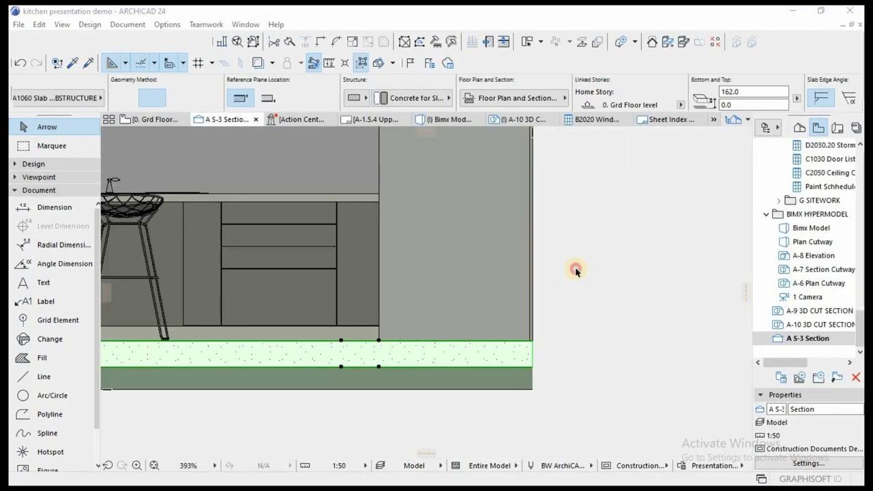
Set the lower limit of the vertical range to -162 for the three section markers around the kitchen on the ground floor plan.
click(575, 271)
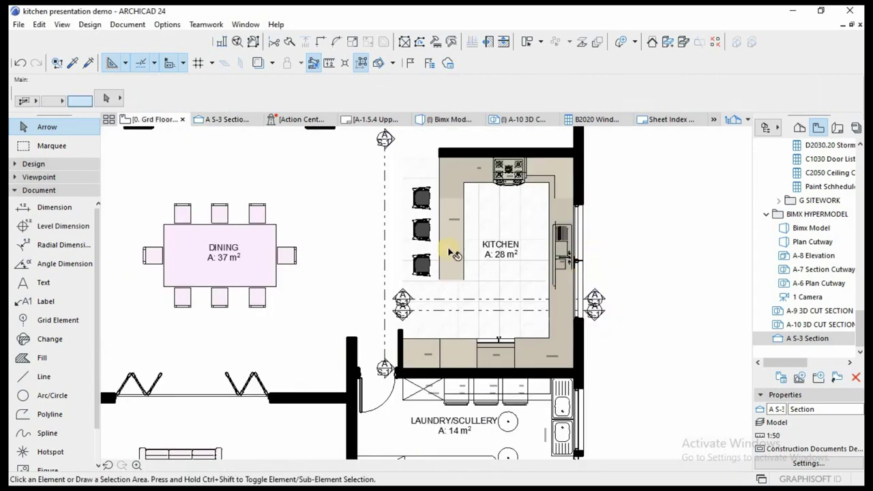
click(385, 146)
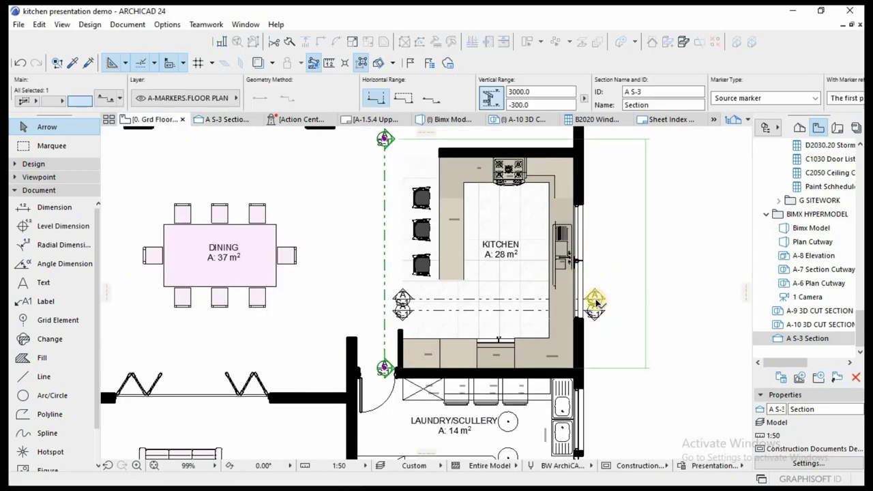
shift+click(595, 303)
click(594, 312)
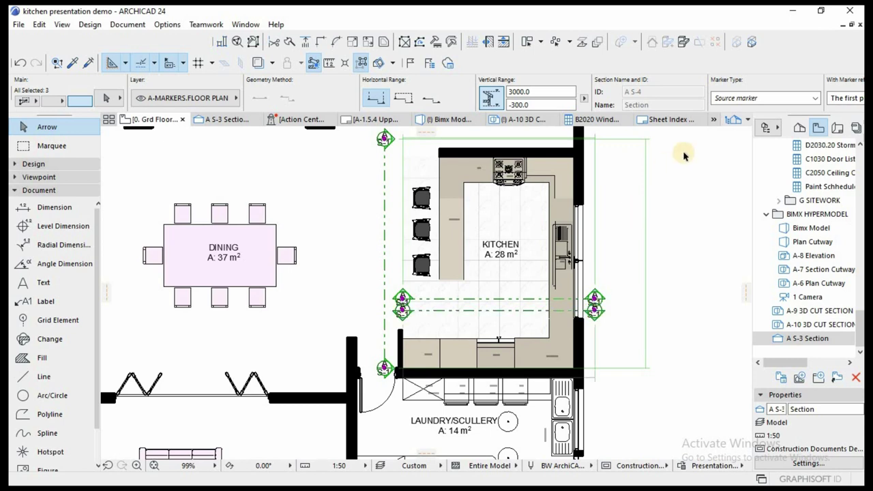
click(538, 105)
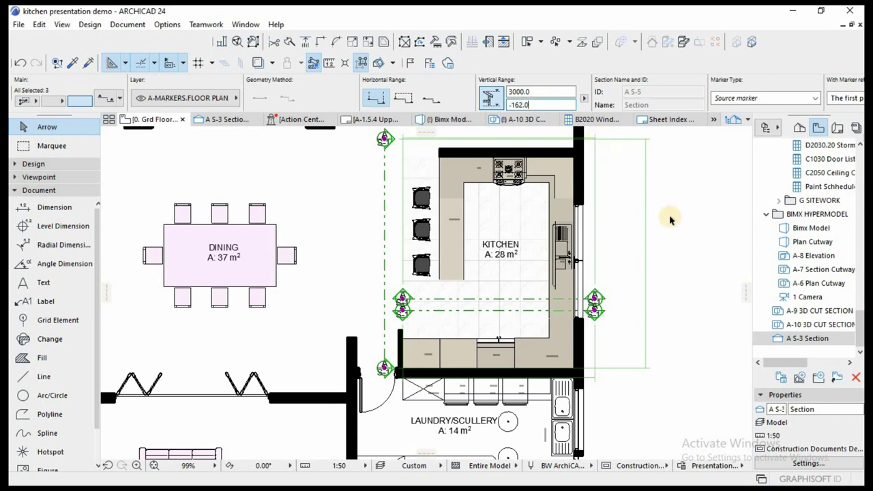
click(690, 225)
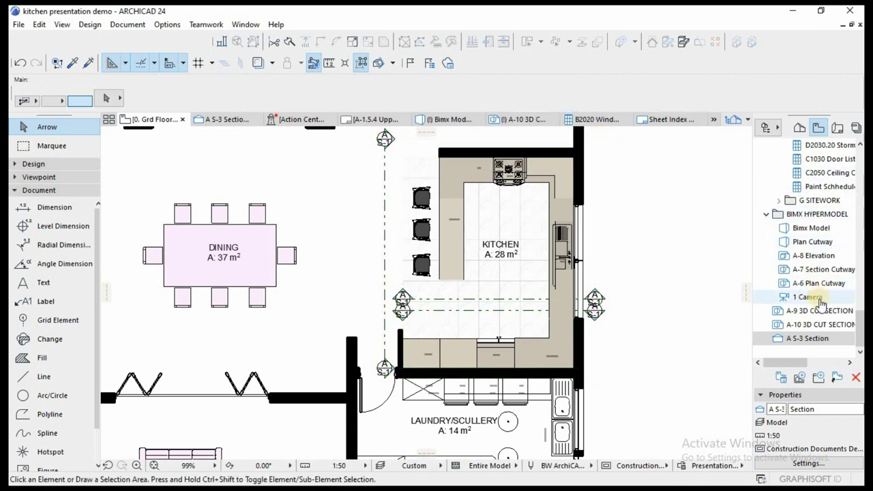
Open the saved A S-3 Section view and examine the ceiling slab, floor slab and cabinets at the cropped section limits.
double_click(802, 337)
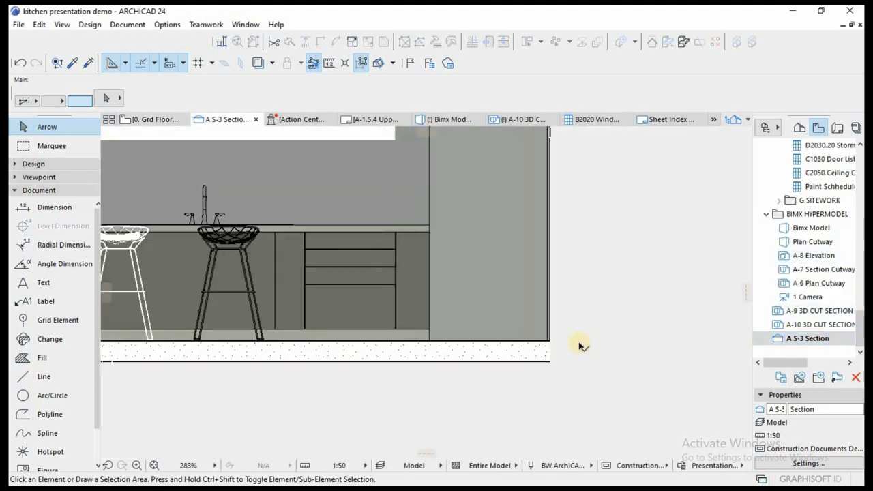
scroll(294, 252, down, 2)
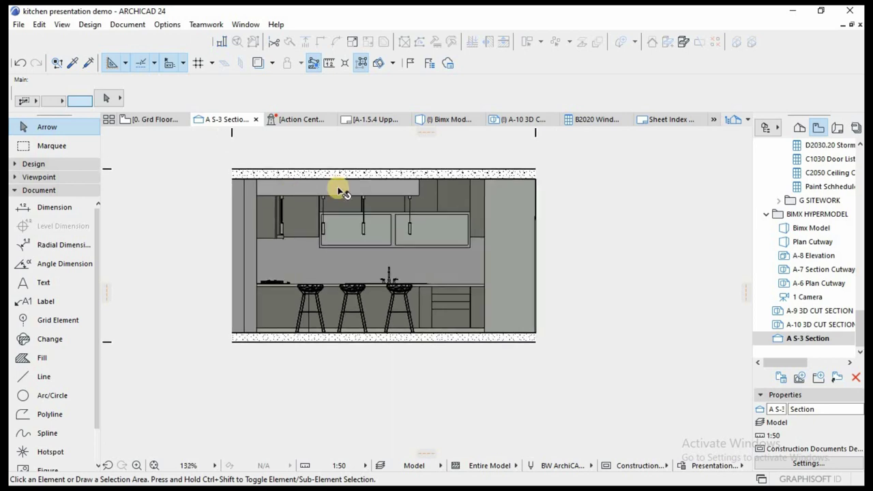
scroll(232, 228, up, 2)
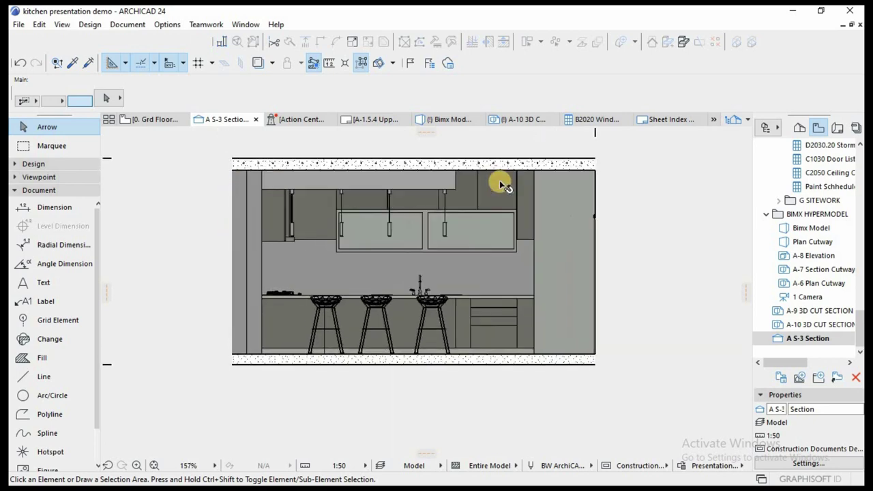
scroll(423, 266, up, 1)
scroll(325, 197, down, 1)
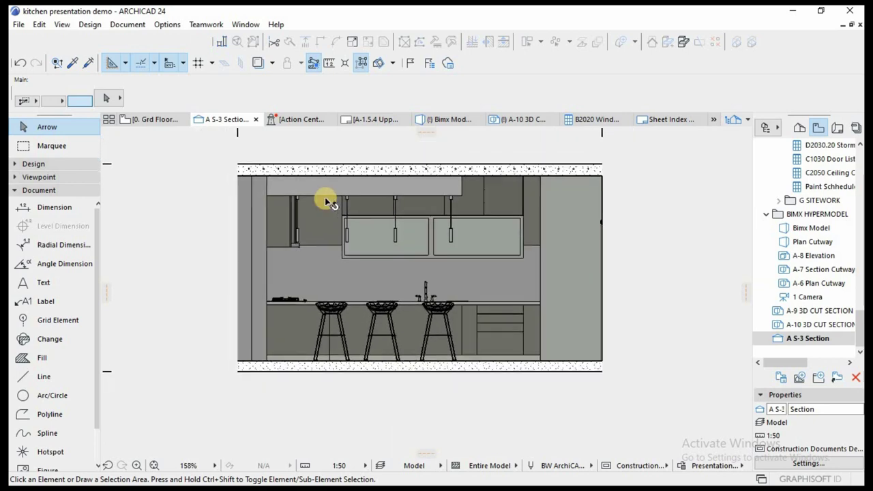
scroll(424, 266, up, 4)
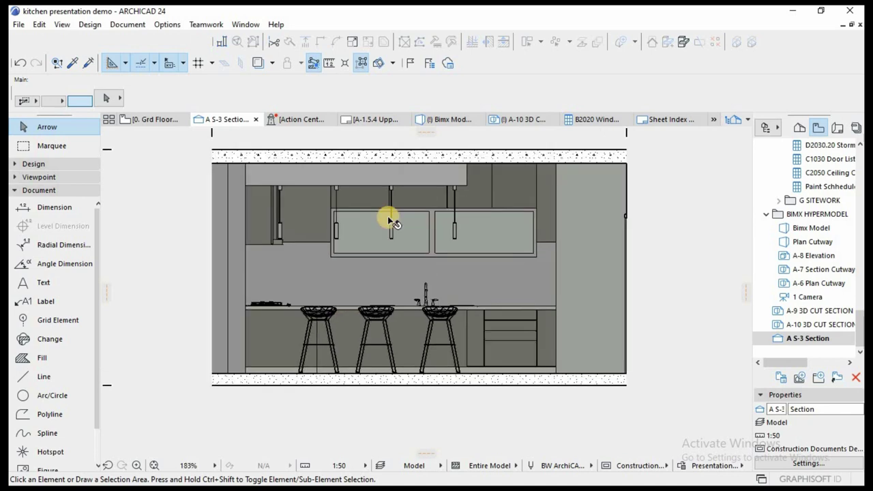
scroll(478, 186, down, 4)
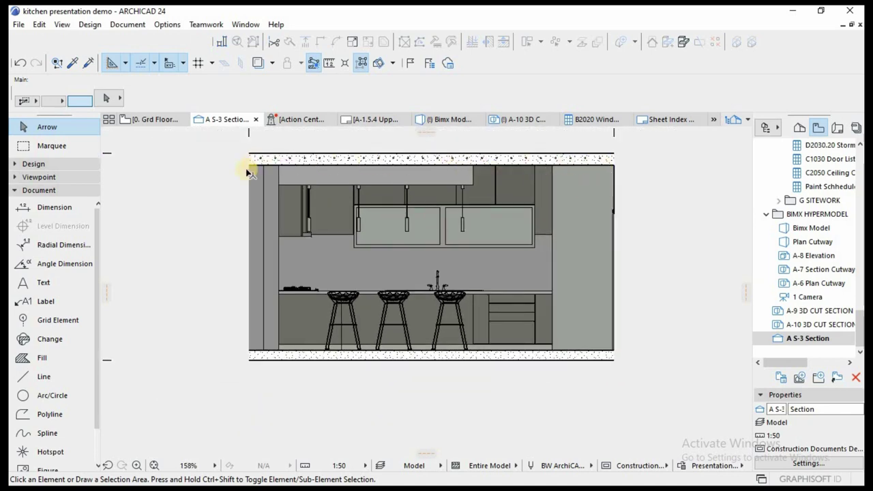
scroll(379, 298, up, 5)
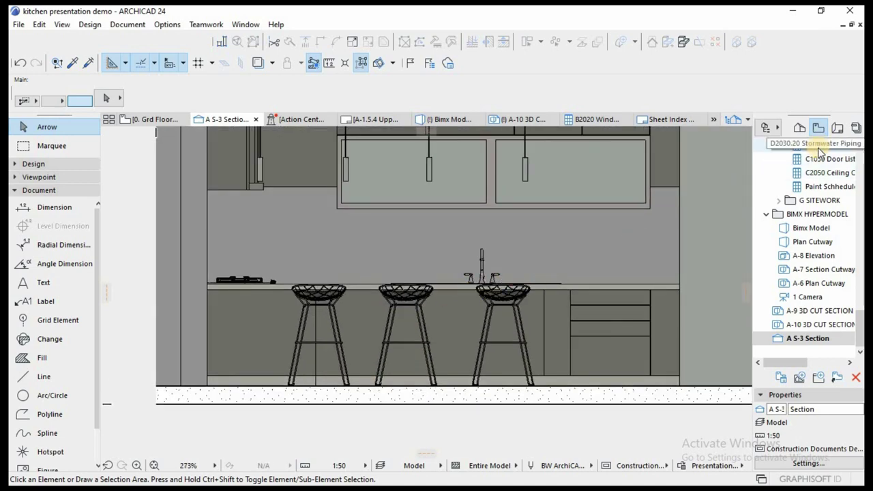
Return to the ground floor plan and open the A S-3 section from the project's list of sections to view it whole.
key(F2)
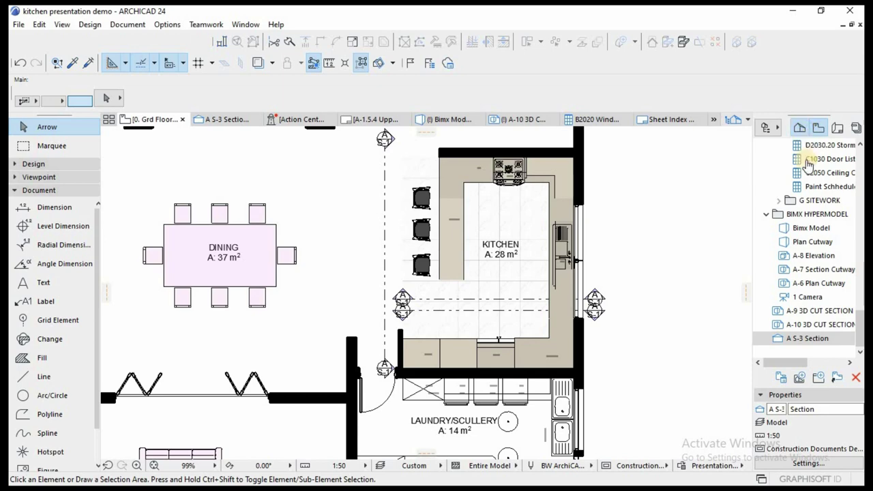
click(800, 127)
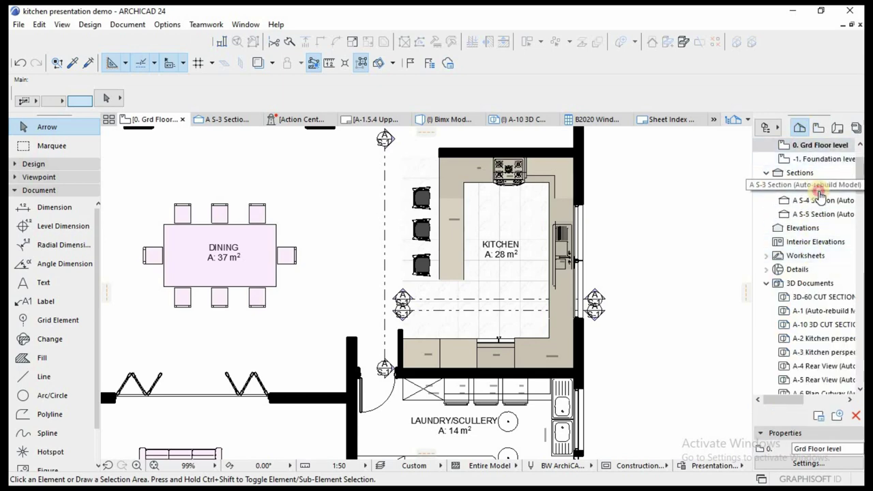
double_click(823, 186)
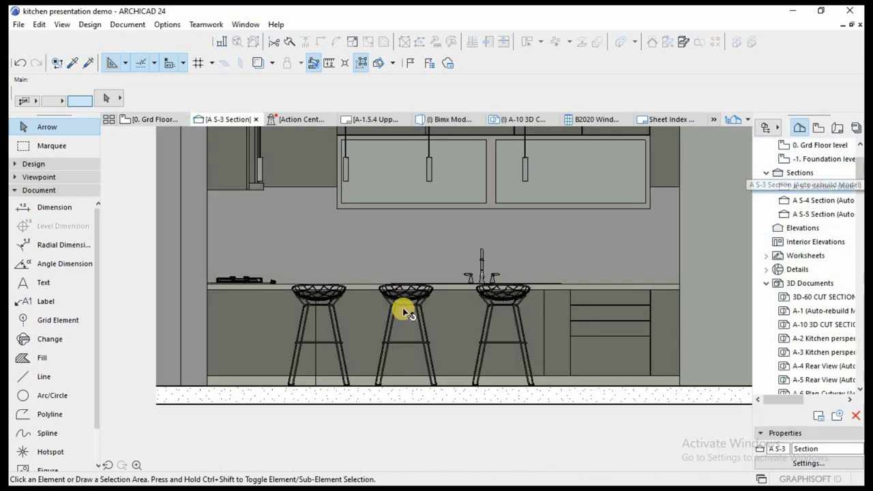
scroll(404, 298, up, 1)
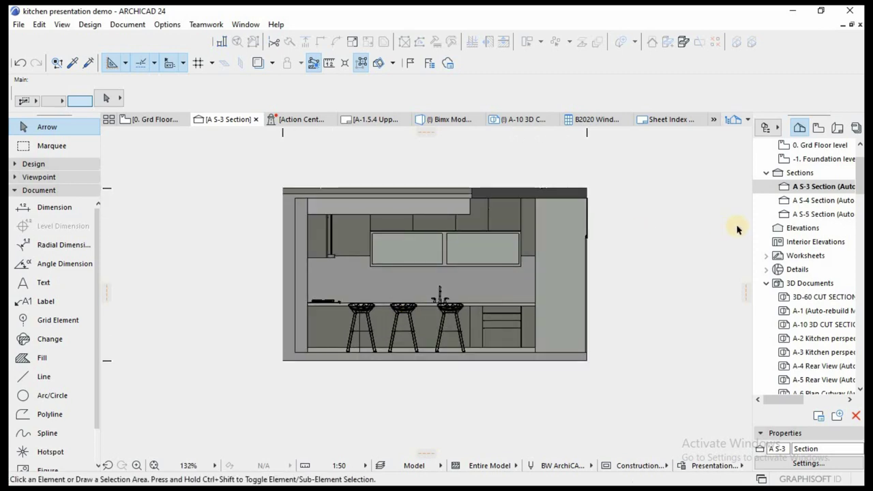
scroll(623, 233, up, 1)
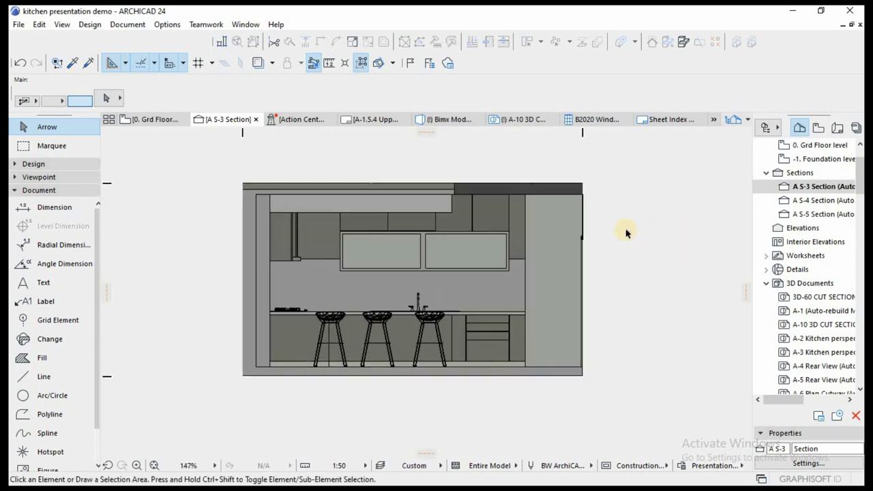
Open the A S-4 section from the project's sections and check its general settings for the horizontal and vertical range.
double_click(807, 201)
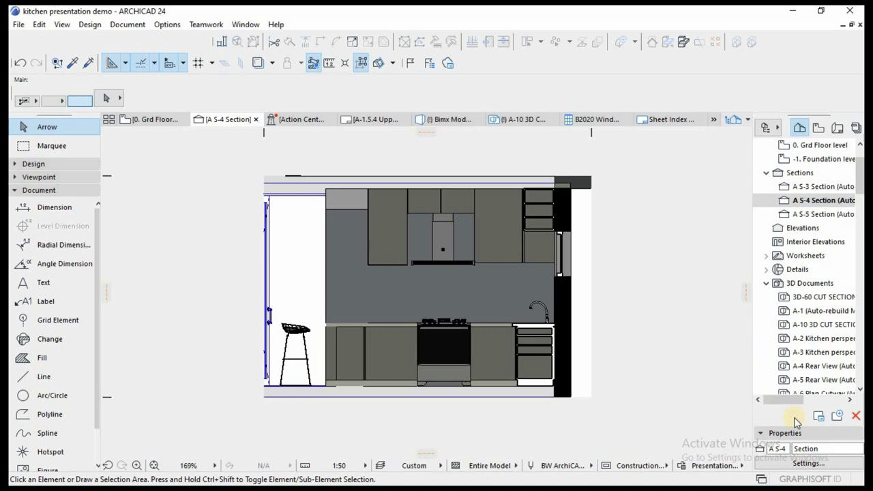
click(811, 464)
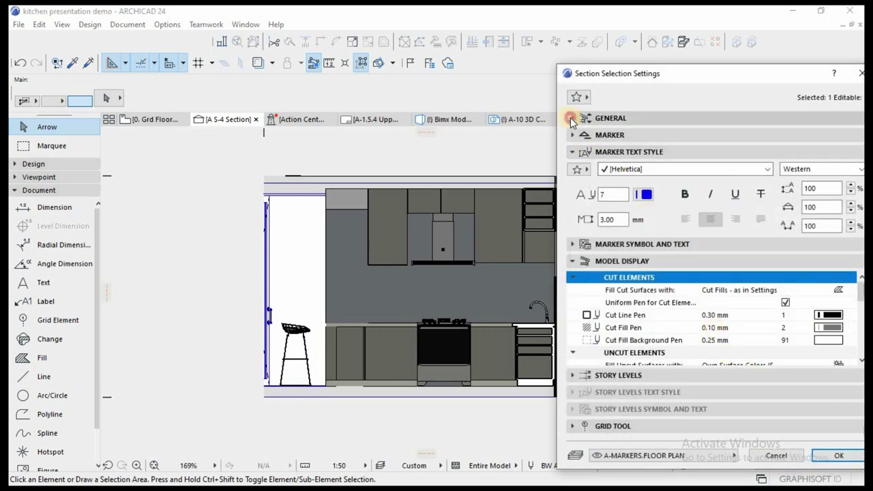
click(571, 118)
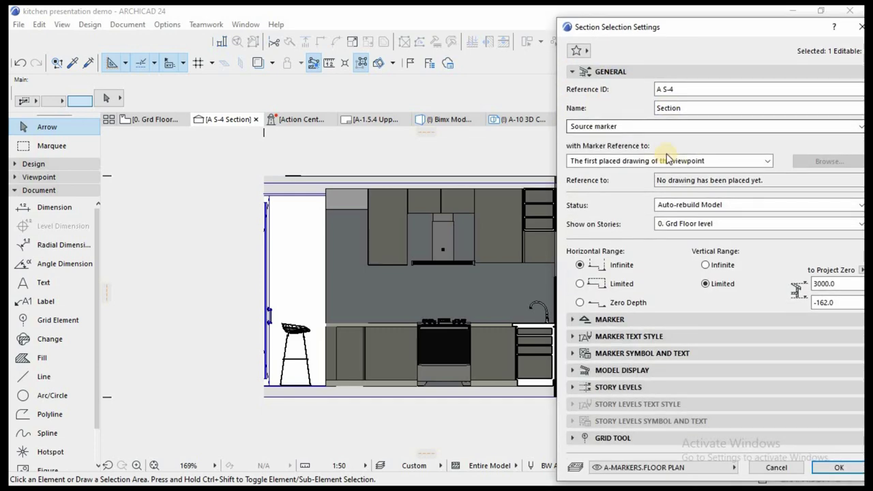
drag(655, 26, 591, 17)
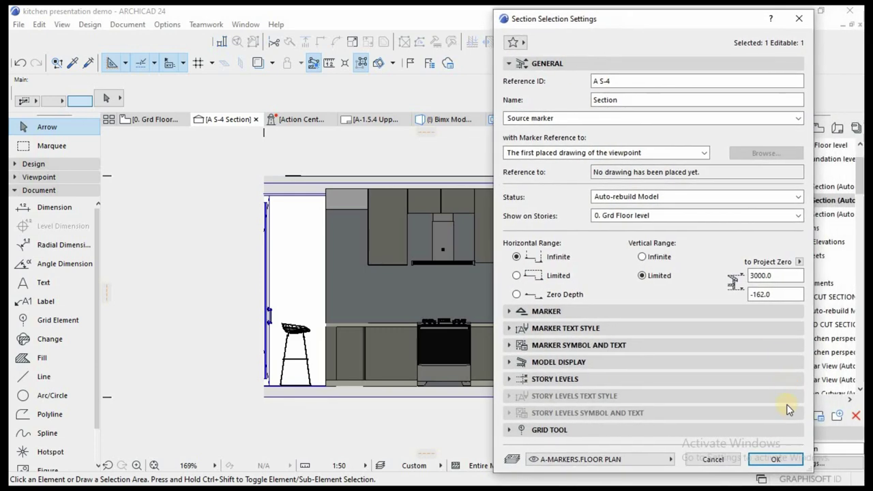
click(775, 459)
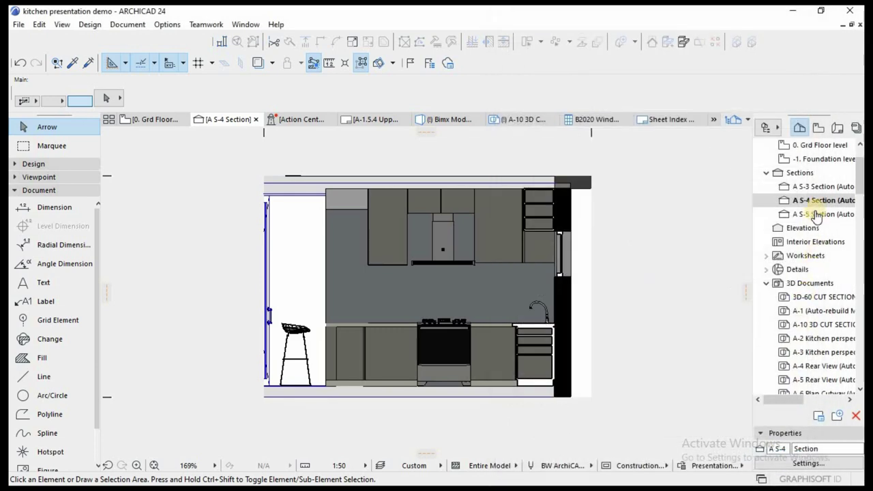
click(805, 464)
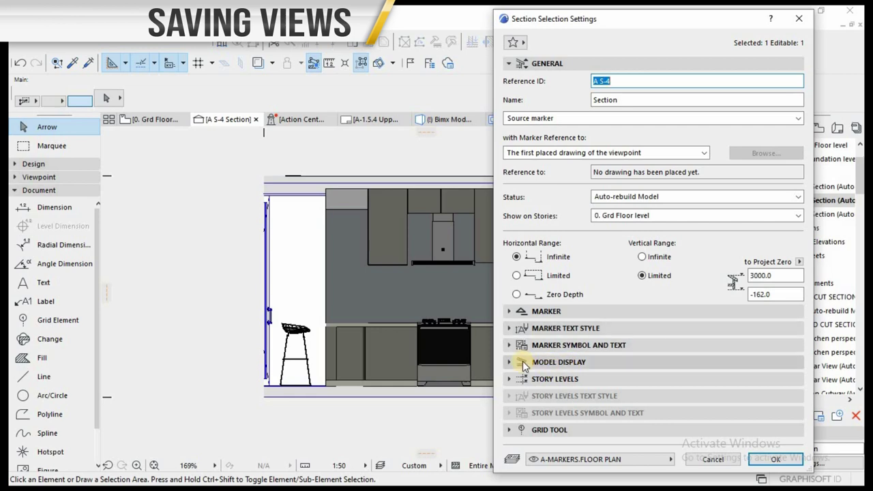
key(Escape)
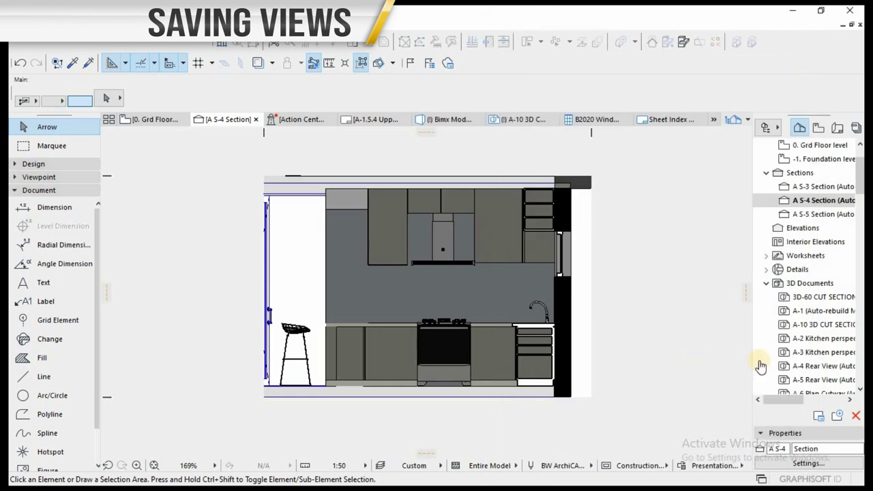
Save the A S-4 section as a view with the Model layer combination and Construction Documents Detailed model view options, and display it.
right_click(818, 204)
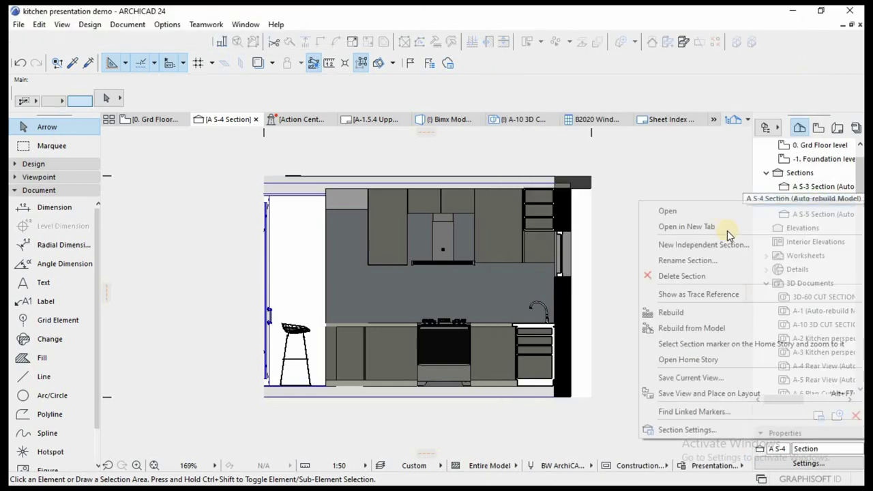
click(682, 378)
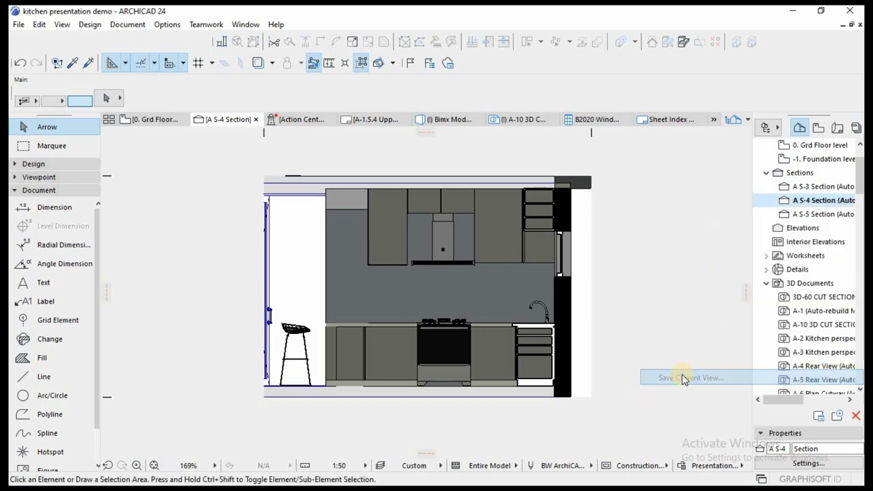
click(478, 150)
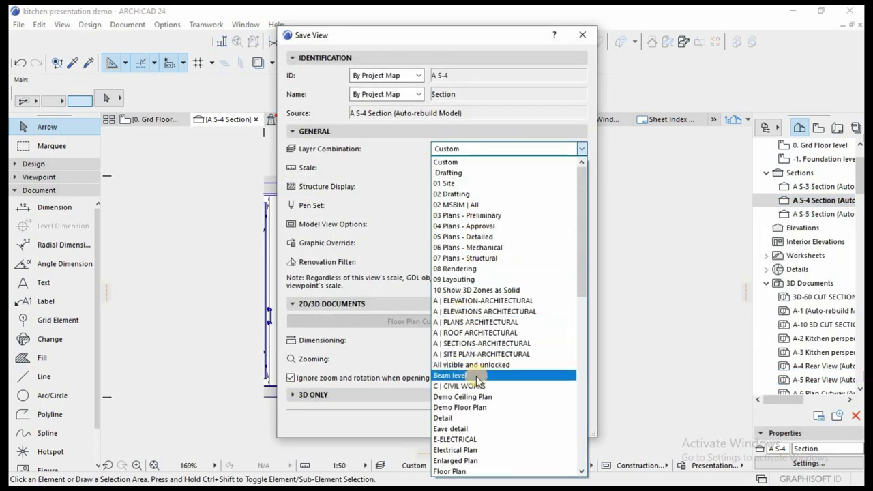
scroll(469, 391, down, 10)
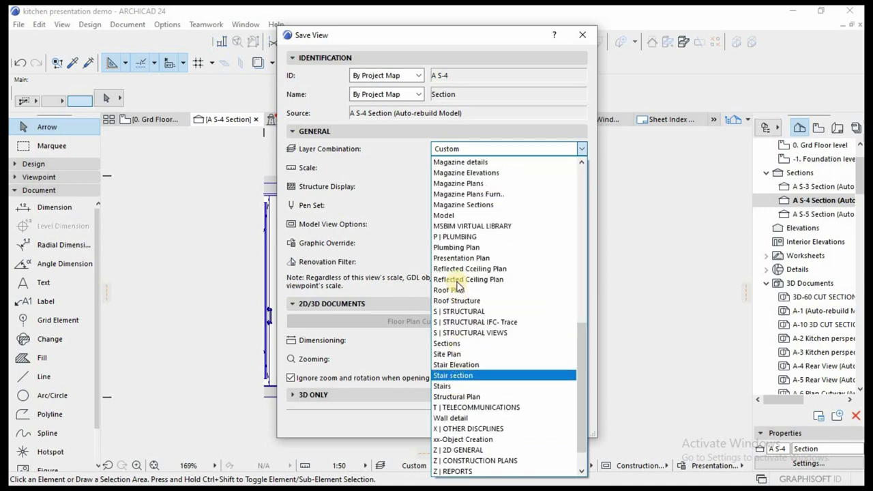
click(459, 216)
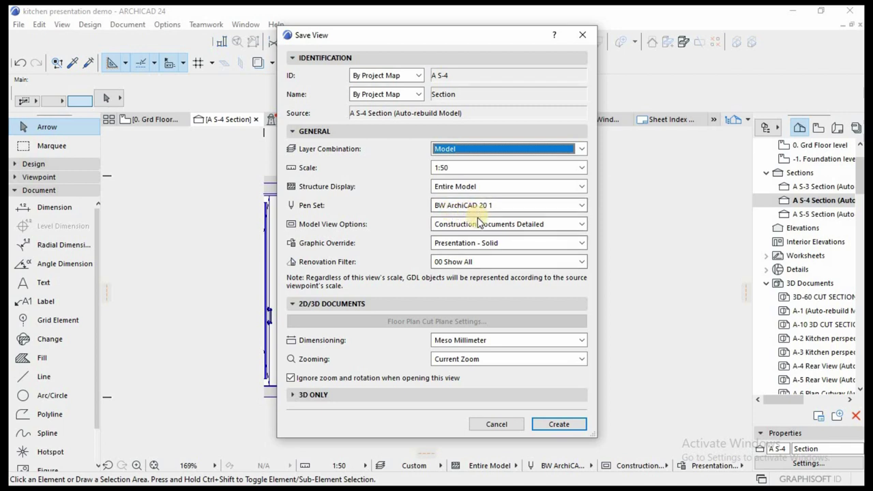
click(473, 227)
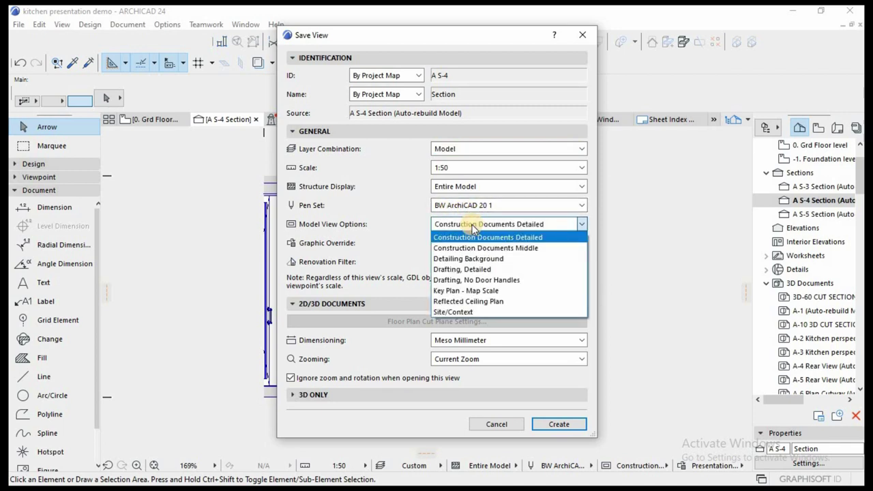
click(473, 228)
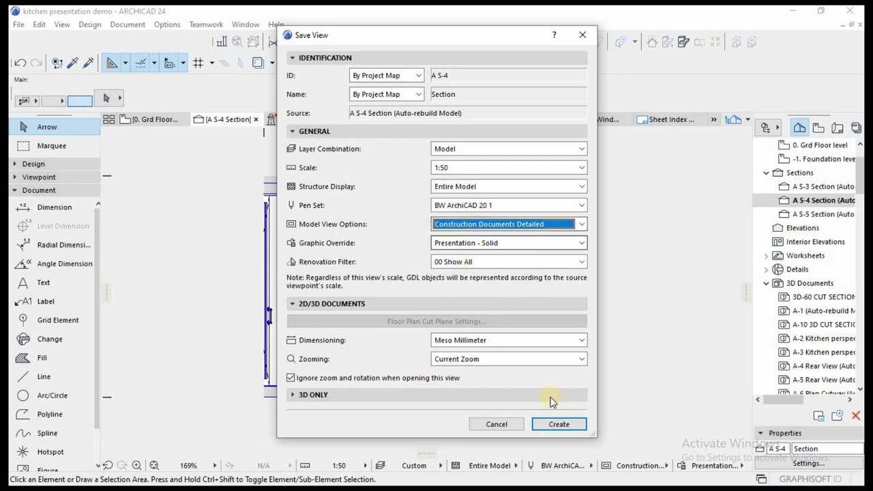
click(557, 424)
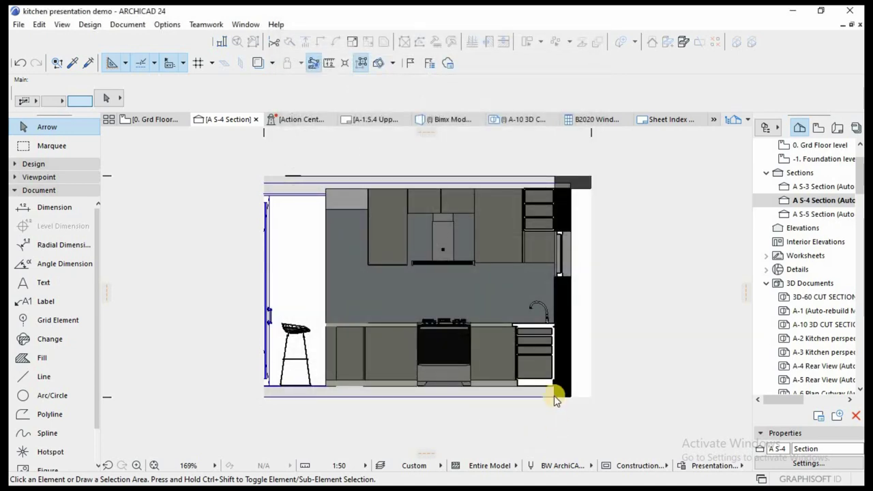
click(551, 367)
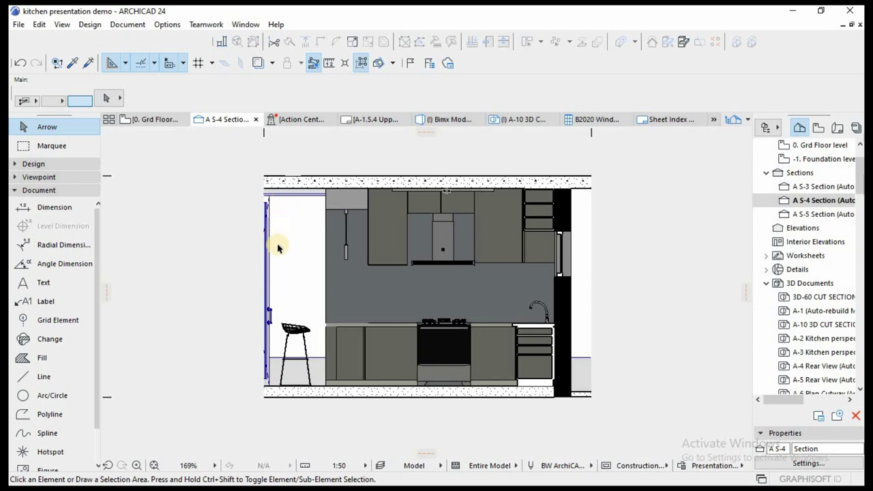
Open the A S-5 section from the project's sections and save it as a view with its current settings.
double_click(818, 215)
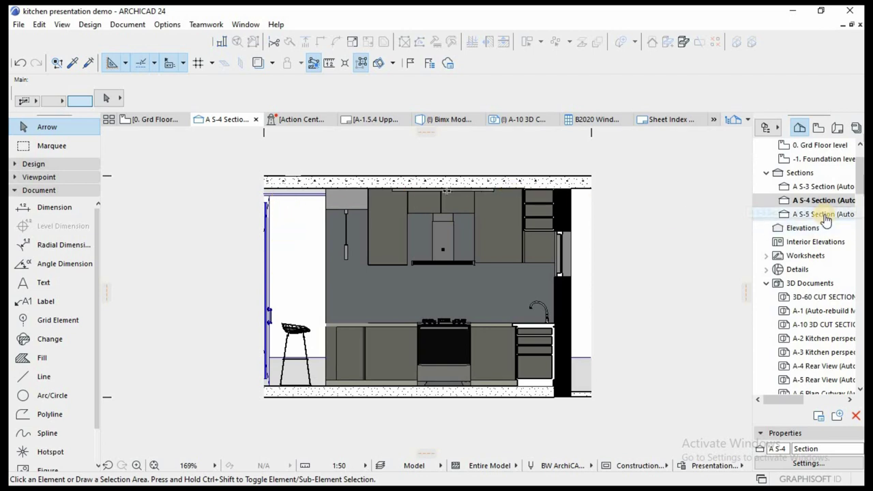
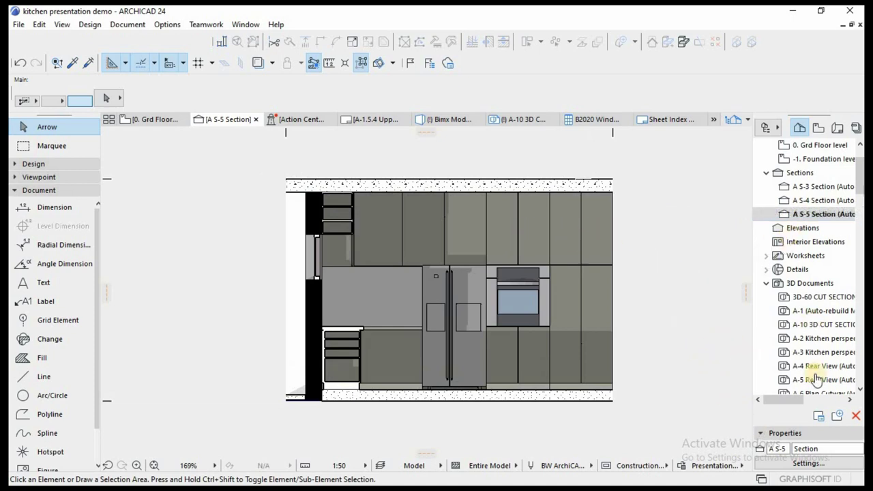
click(808, 464)
key(Escape)
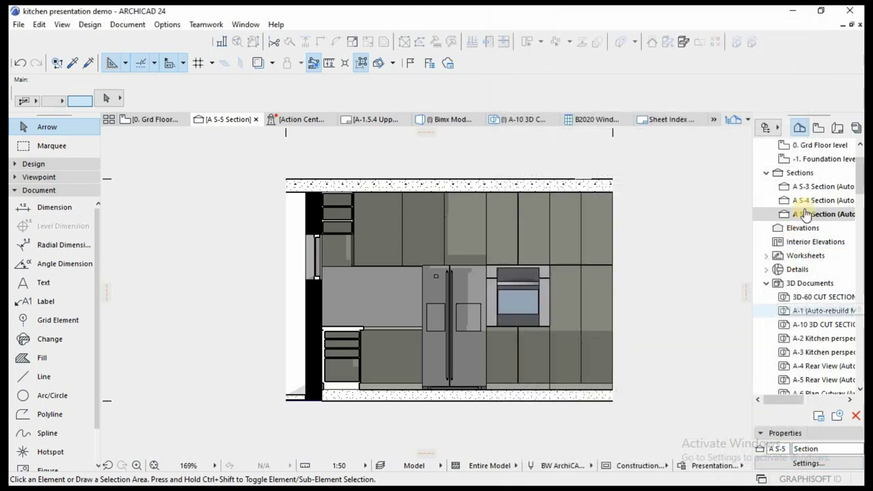
right_click(807, 214)
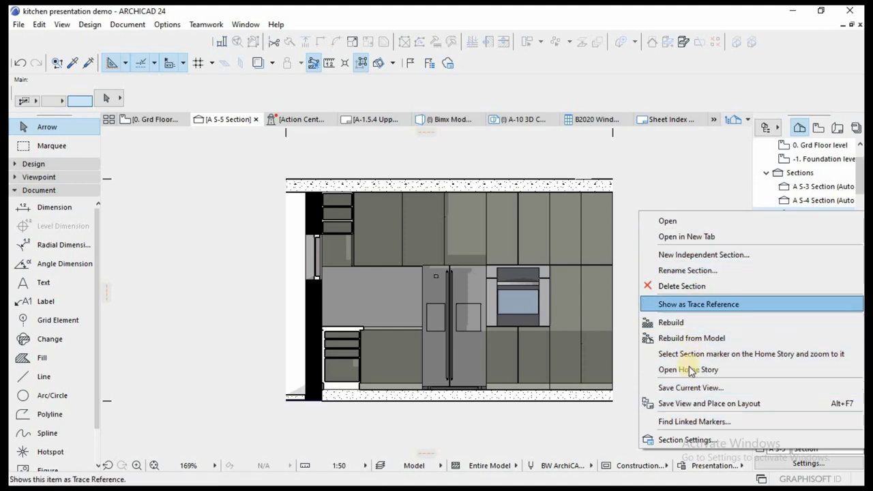
click(688, 388)
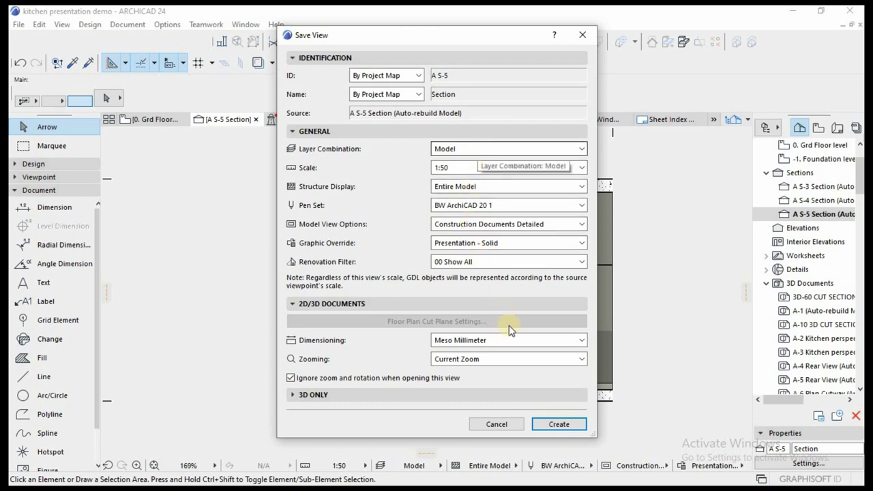
click(554, 424)
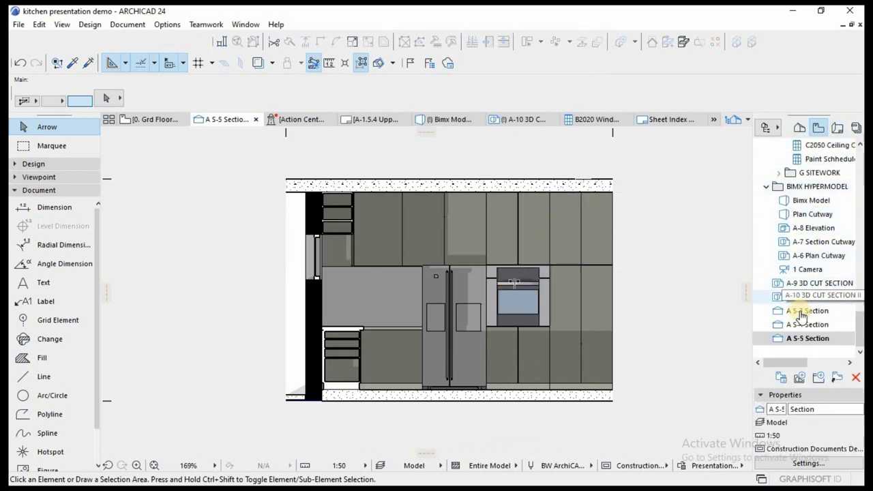
Open the saved A S-3 Section view.
double_click(802, 312)
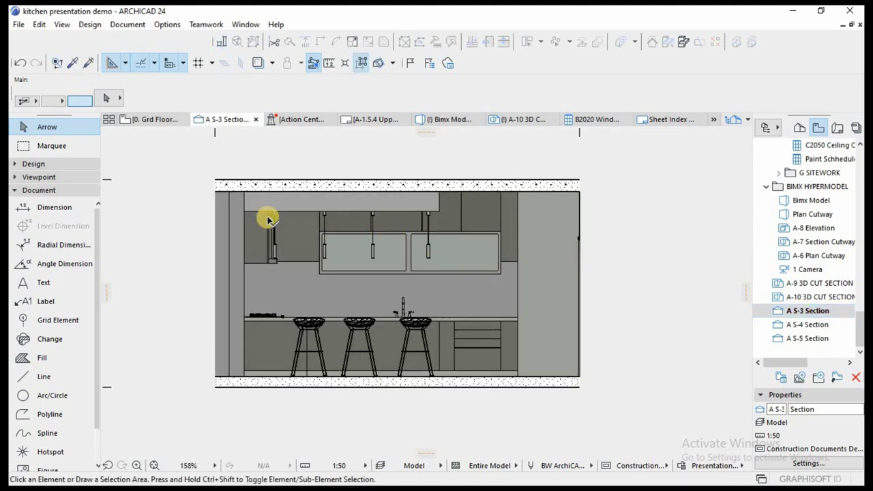
Review the saved A S-3, A S-4 and A S-5 section views, then return to the A S-4 Section view.
scroll(266, 218, up, 2)
scroll(273, 225, down, 1)
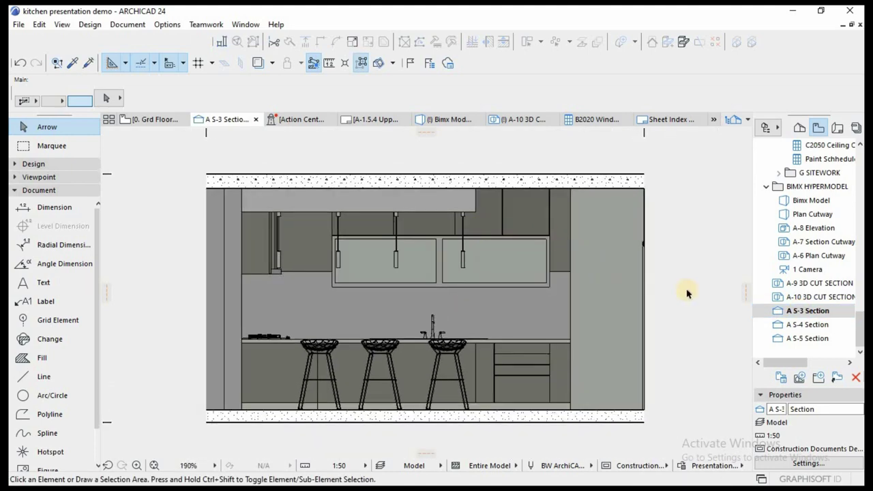
click(808, 328)
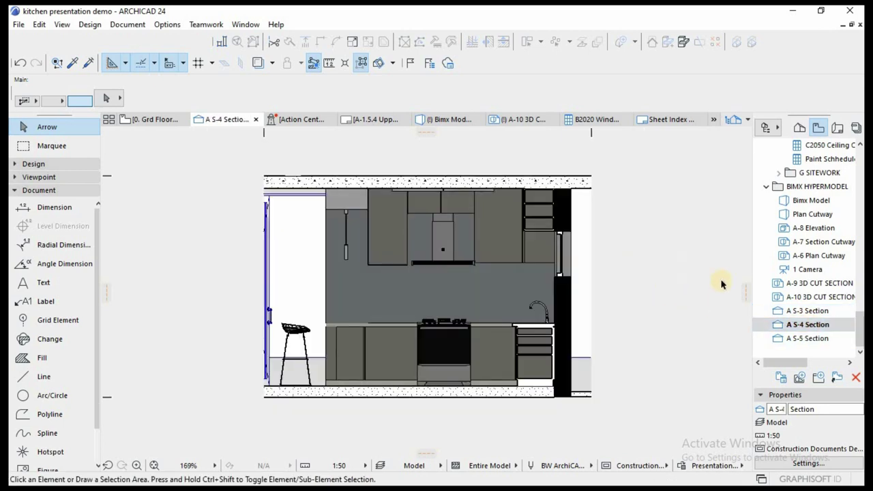
double_click(811, 339)
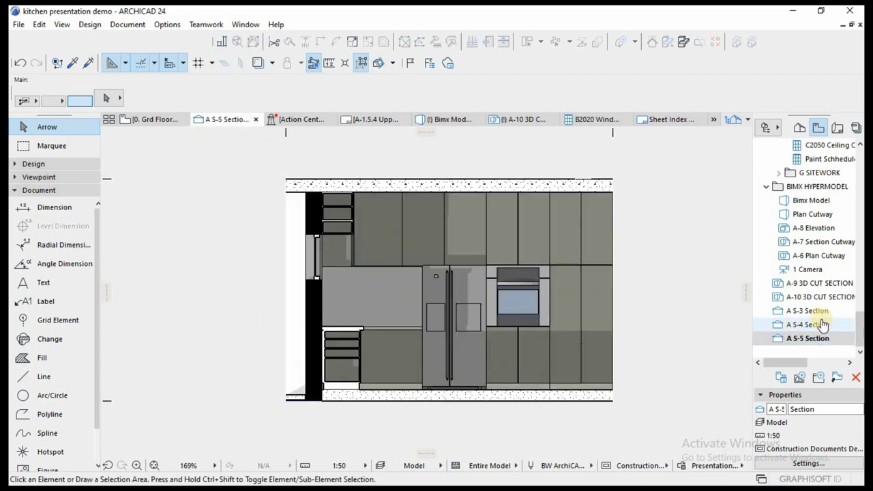
double_click(809, 324)
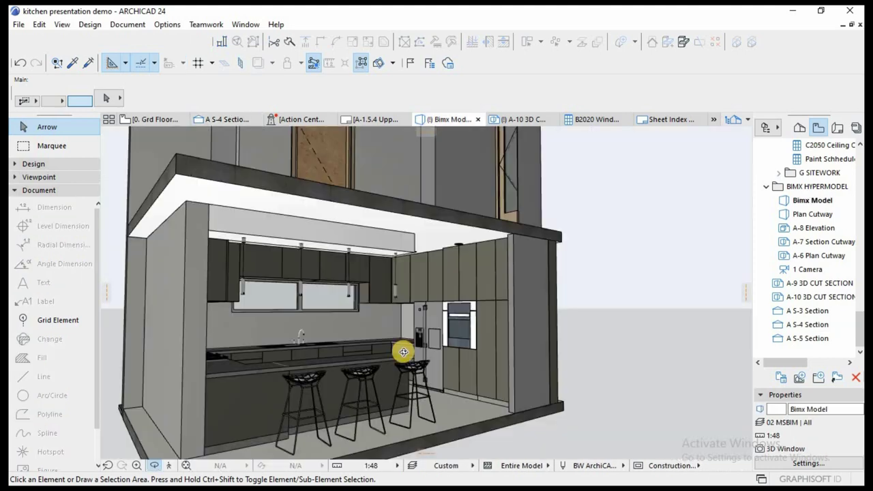
Inspect the kitchen interior up close in the Bimx Model 3D view, facing the window and the oven wall.
scroll(414, 348, up, 3)
shift+middle_drag(546, 336, 461, 305)
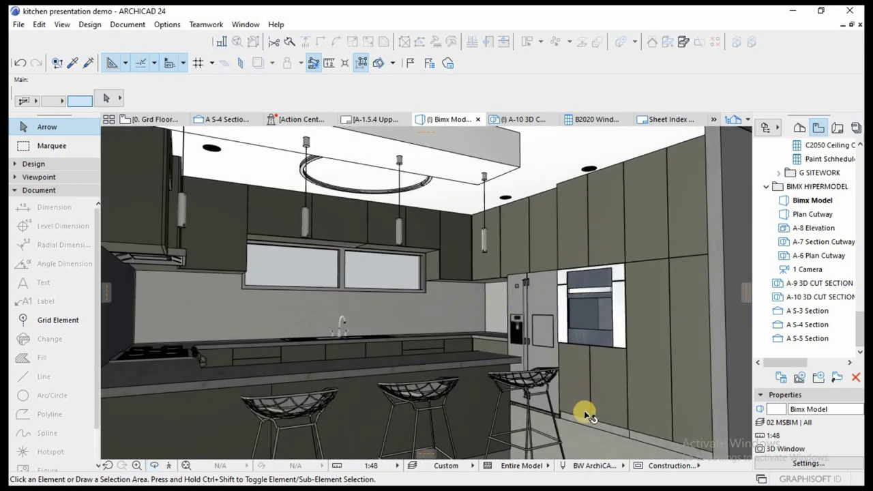
click(802, 200)
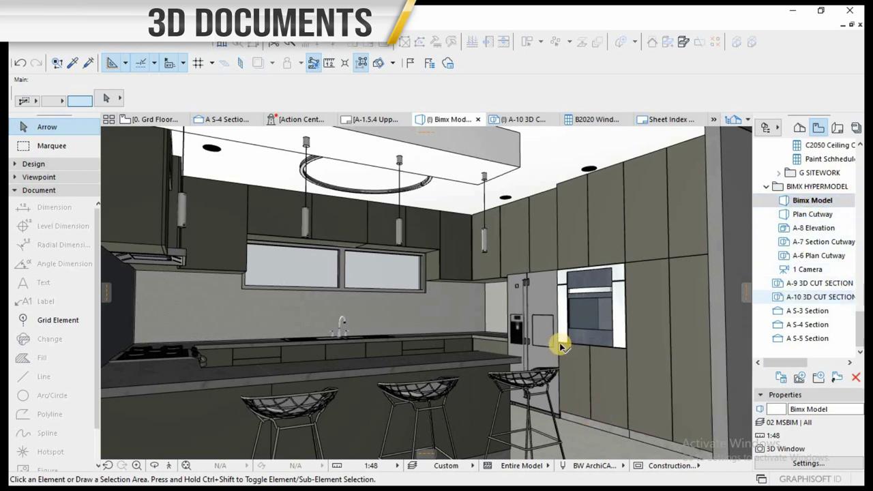
Open the context commands for the ceiling slab above the kitchen in the 3D view.
right_click(535, 183)
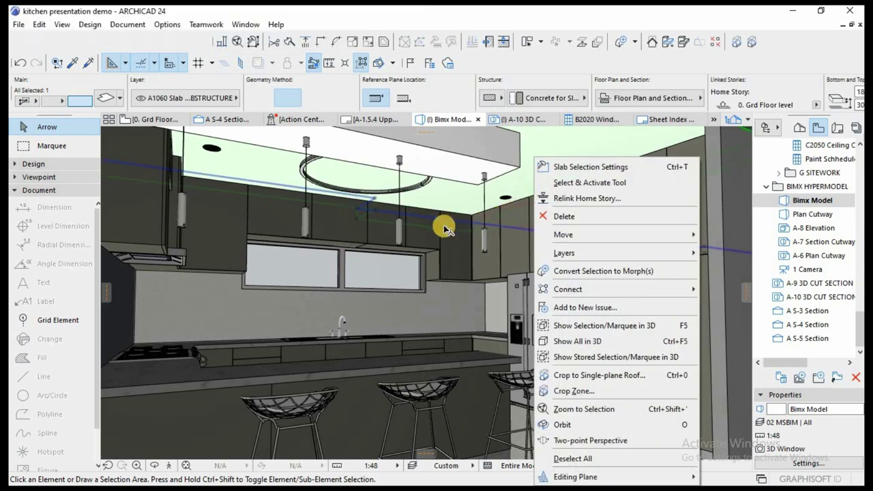
Clear the slab selection and create a 3D document named KITCHEN 3D CUT SECTION II with reference ID A-11 from the angled kitchen view.
key(Escape)
key(Escape)
scroll(439, 241, down, 2)
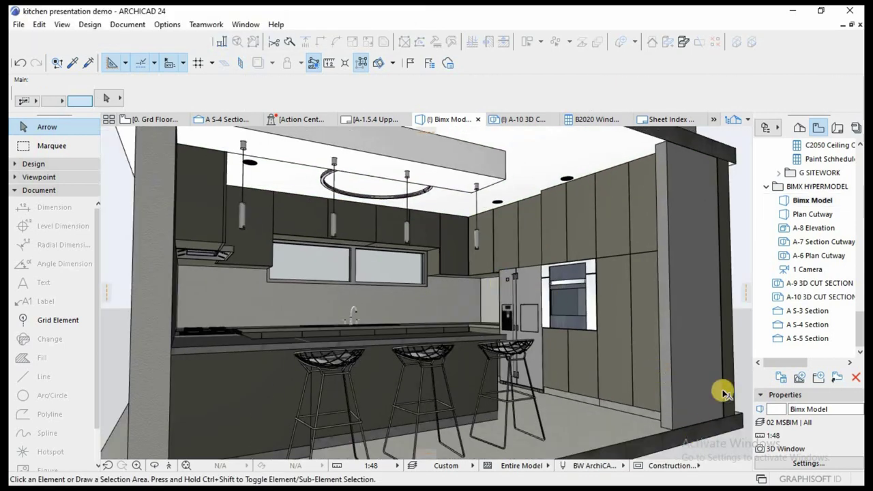
right_click(740, 343)
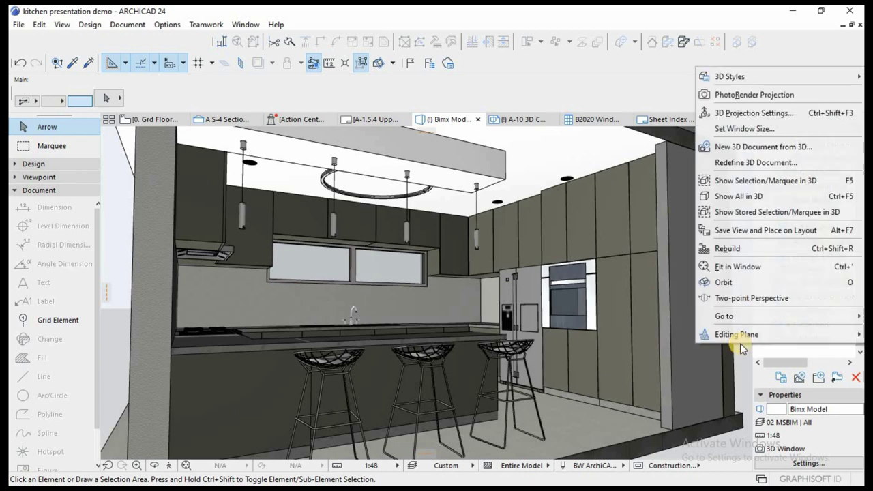
click(745, 146)
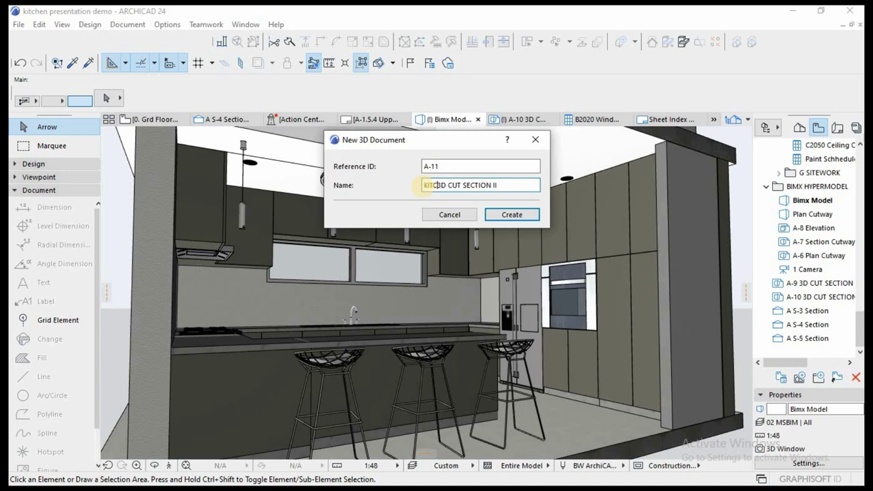
click(511, 215)
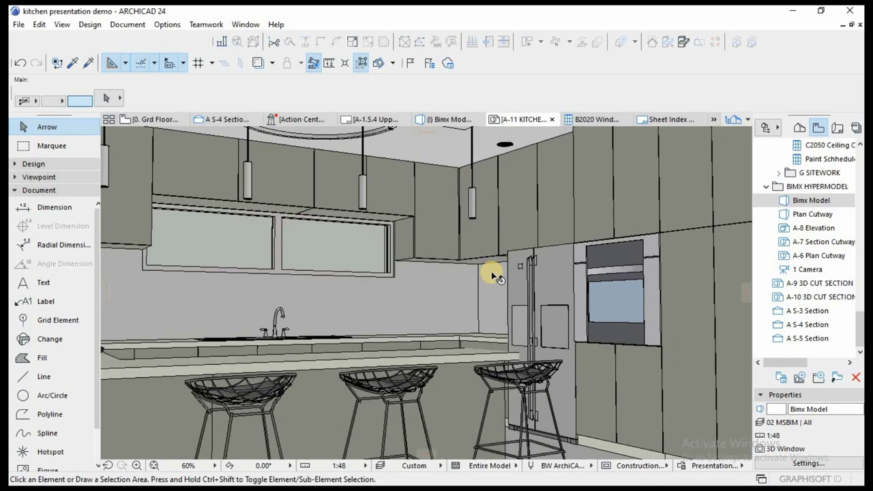
Examine the new A-11 kitchen 3D document, both as a whole and close up around the cabinets and stools.
scroll(492, 271, up, 1)
scroll(499, 271, down, 4)
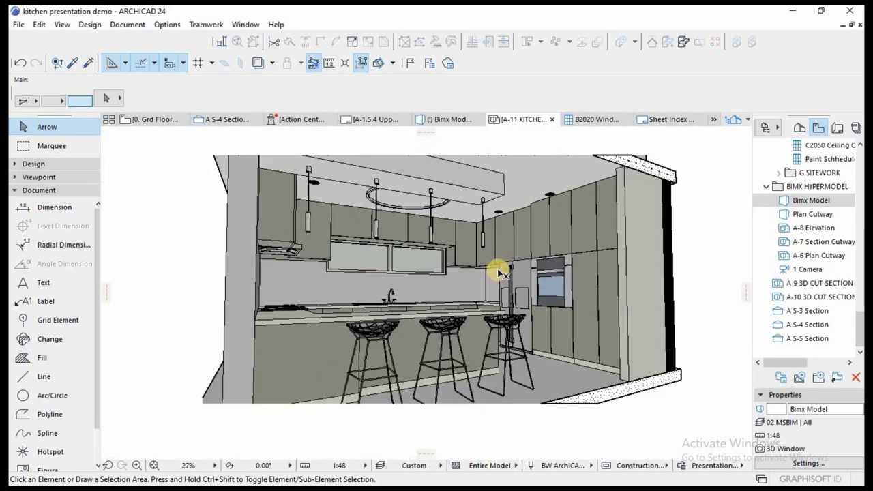
scroll(499, 271, up, 4)
scroll(500, 272, down, 2)
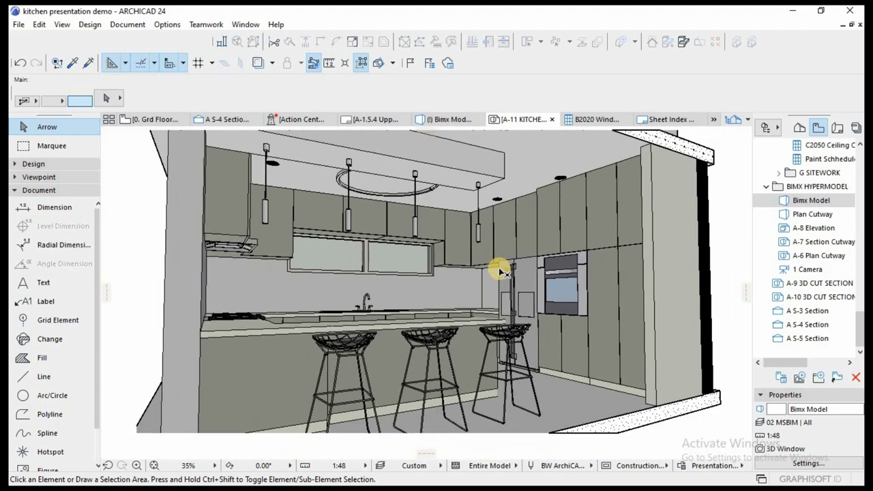
scroll(500, 272, up, 2)
scroll(500, 272, up, 2)
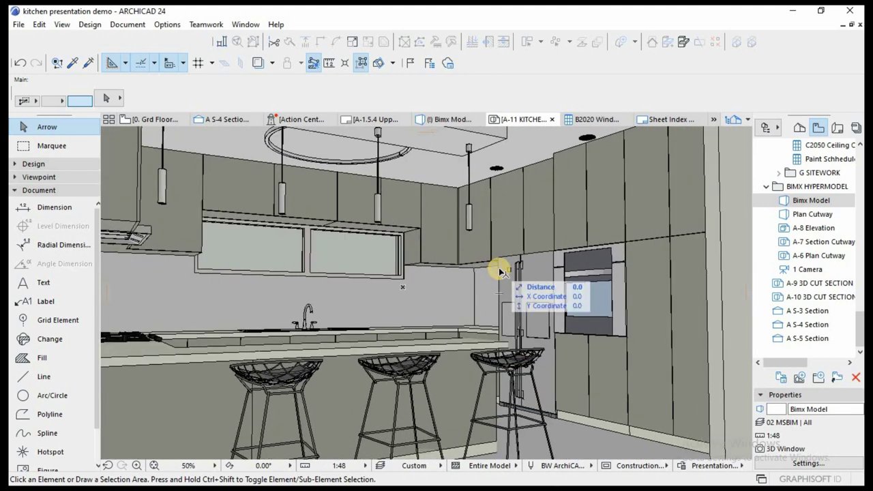
scroll(705, 228, down, 2)
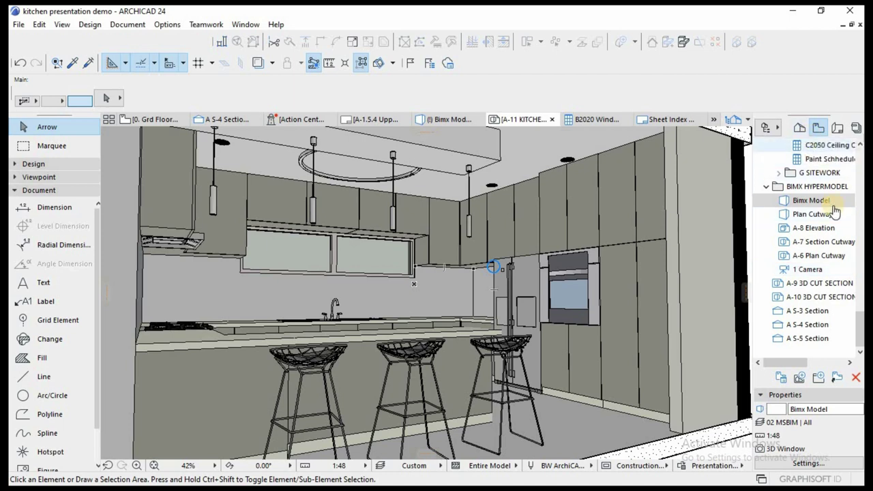
Find the A-11 KITCHEN 3D CUT SECTION II document in the project map and start saving its current view.
scroll(833, 206, up, 2)
scroll(845, 282, down, 2)
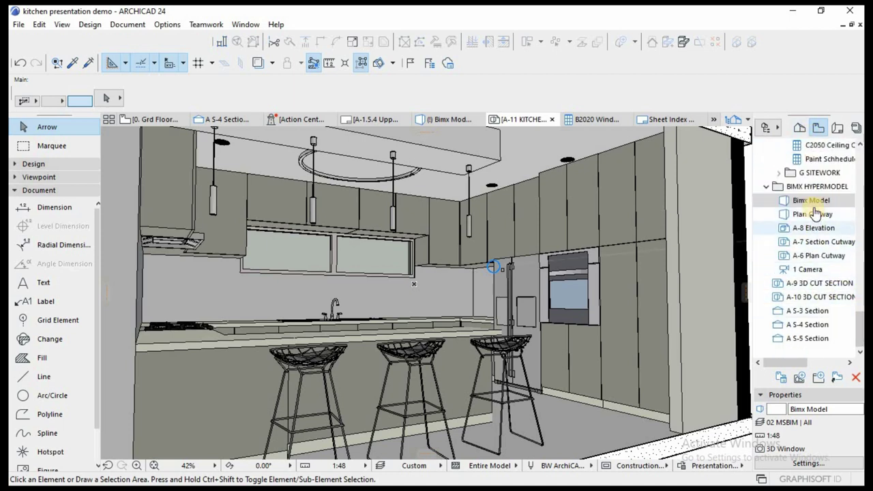
scroll(791, 201, up, 3)
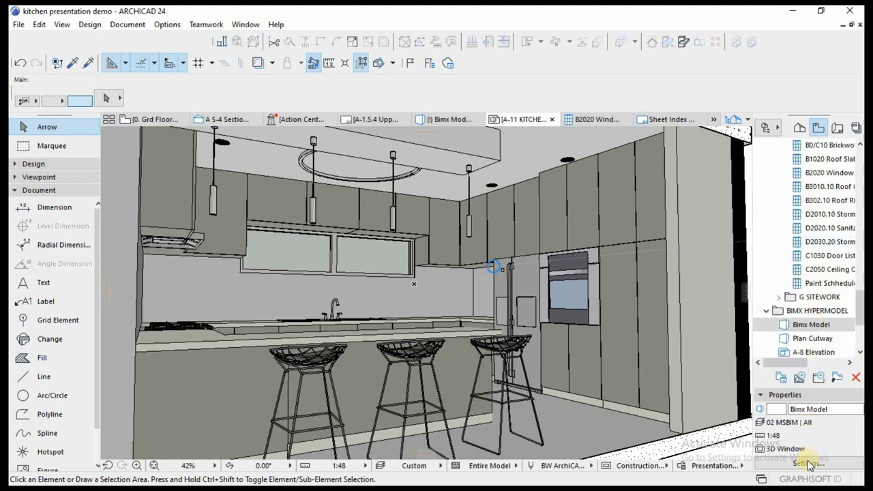
scroll(813, 205, up, 3)
scroll(813, 204, up, 10)
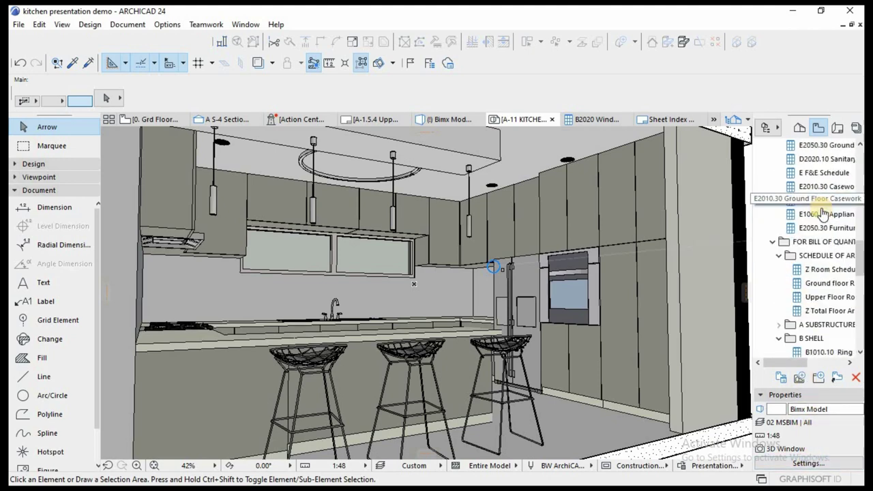
click(799, 128)
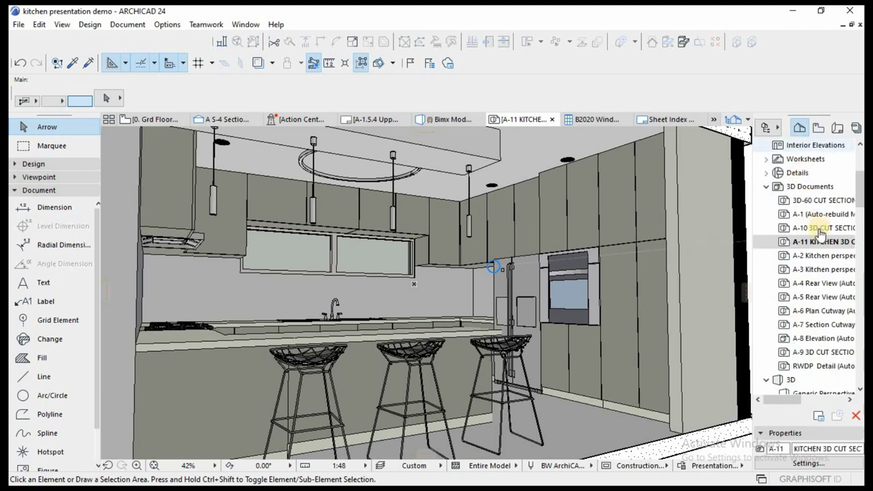
right_click(822, 242)
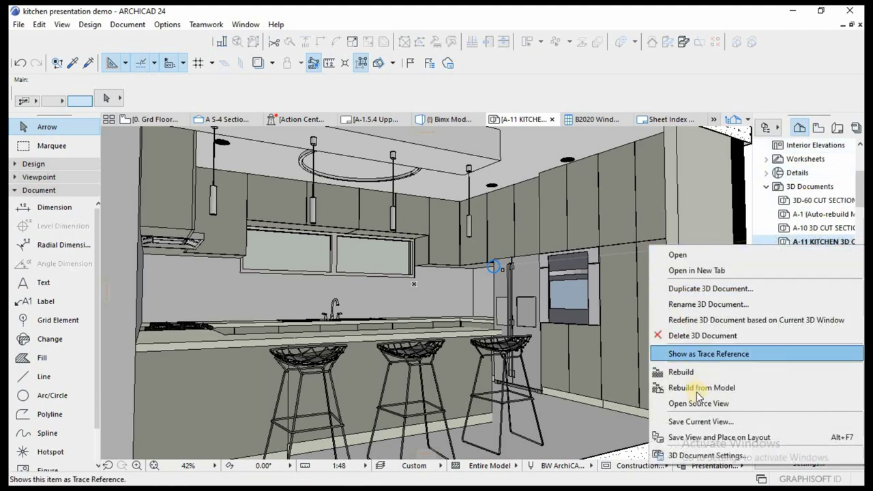
click(697, 422)
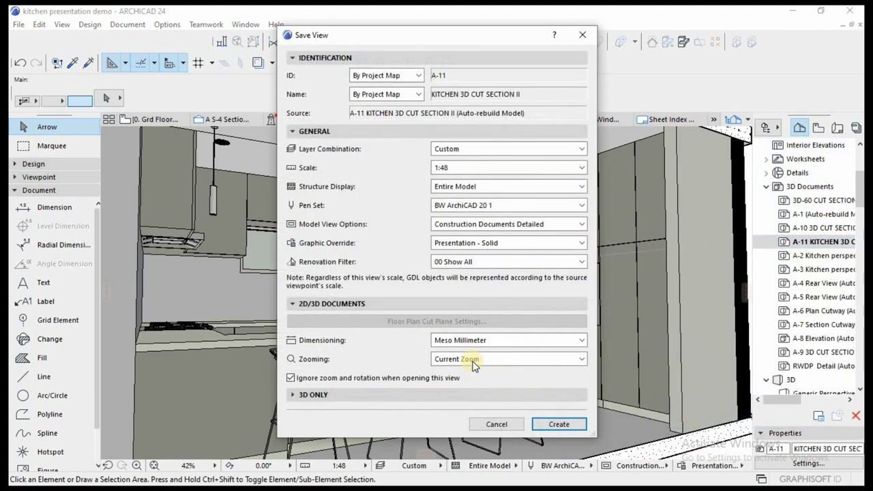
Set the A-11 view's layer combination to Model and its scale to 1:50, and create the view.
click(465, 148)
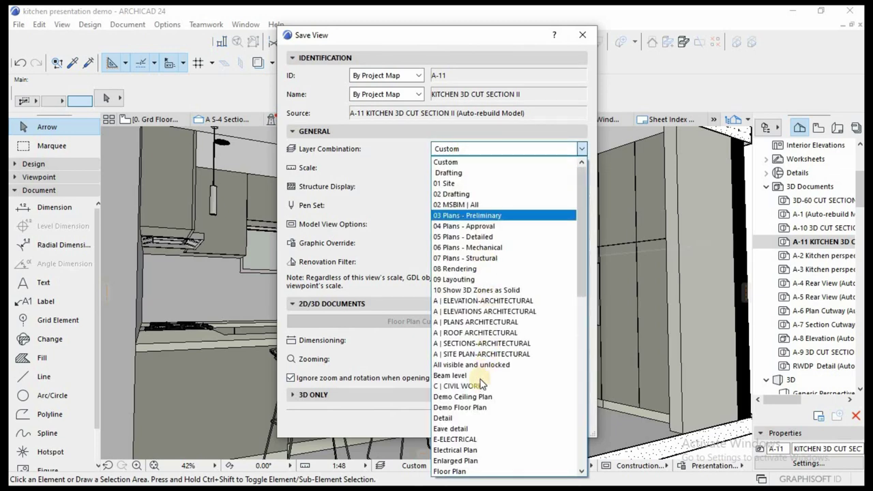
scroll(477, 386, down, 15)
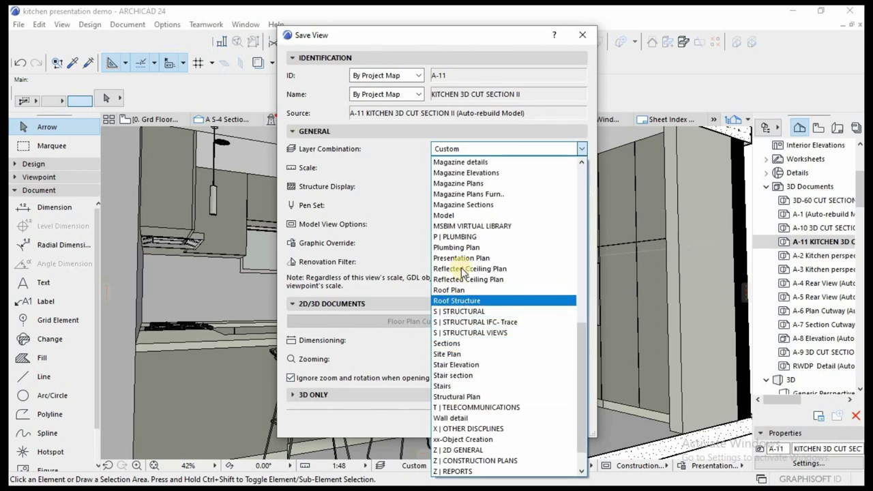
click(450, 215)
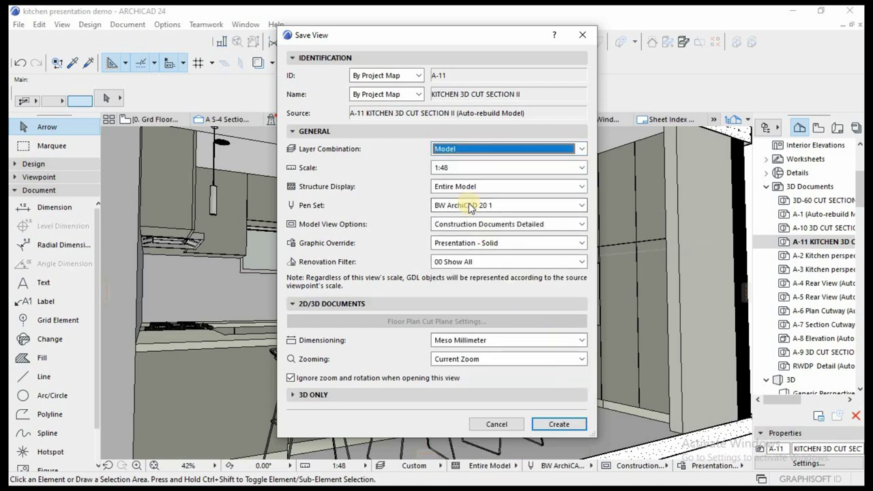
click(539, 168)
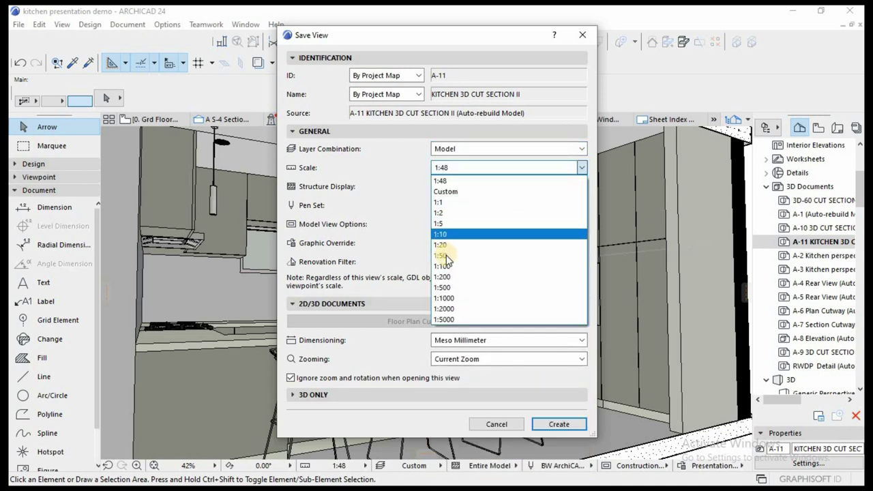
click(440, 255)
click(559, 425)
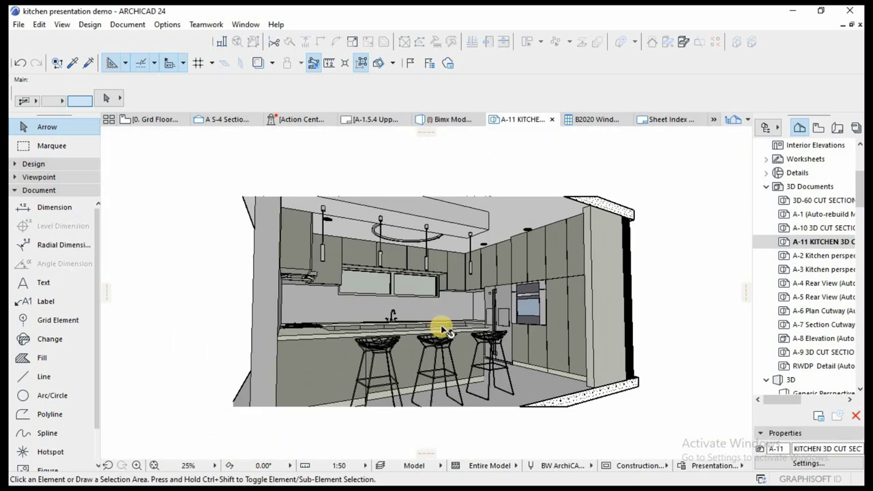
Create a 3D document named KITCHEN 3D CUT SECTION III with reference ID A-12 from the frontal kitchen view, with nothing selected.
scroll(444, 322, down, 2)
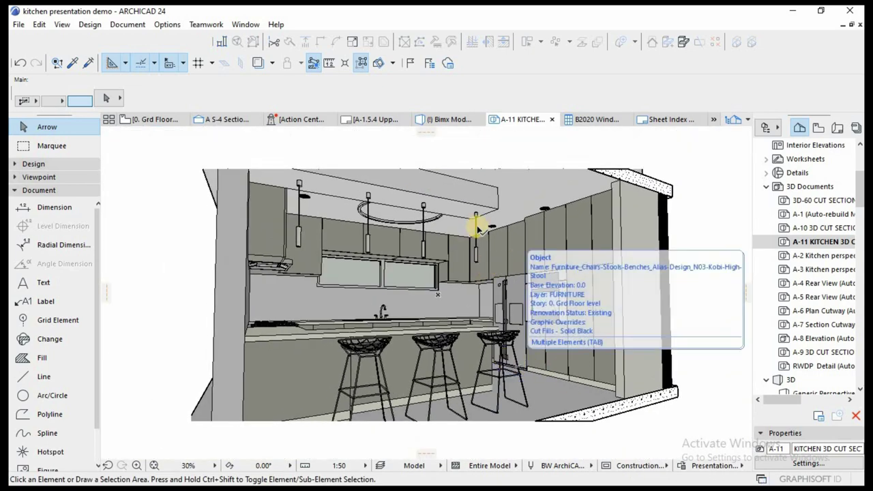
scroll(451, 228, up, 2)
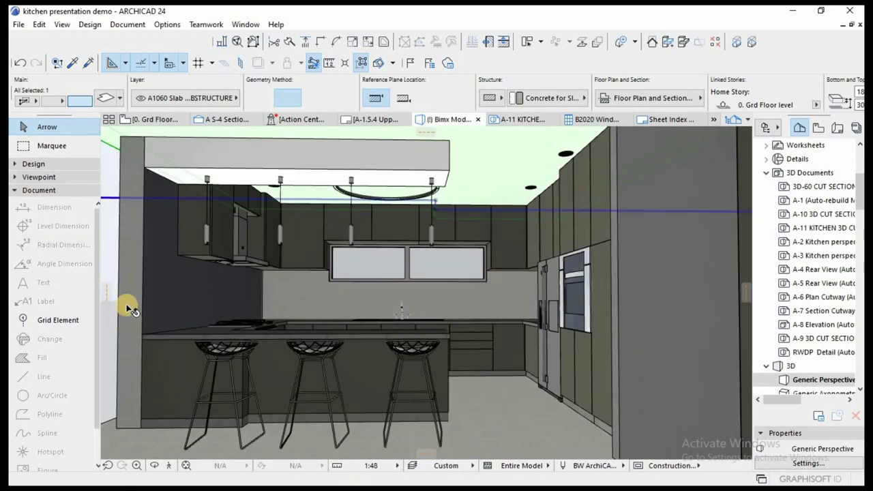
click(107, 242)
right_click(109, 245)
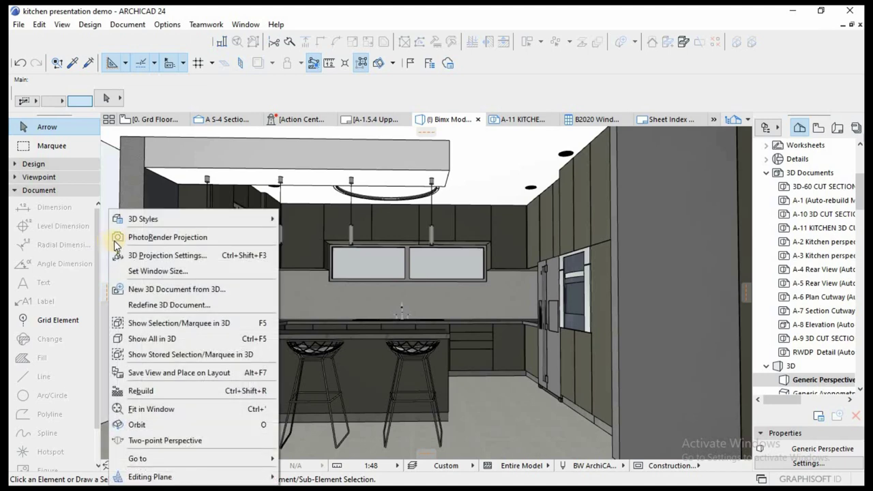
click(170, 290)
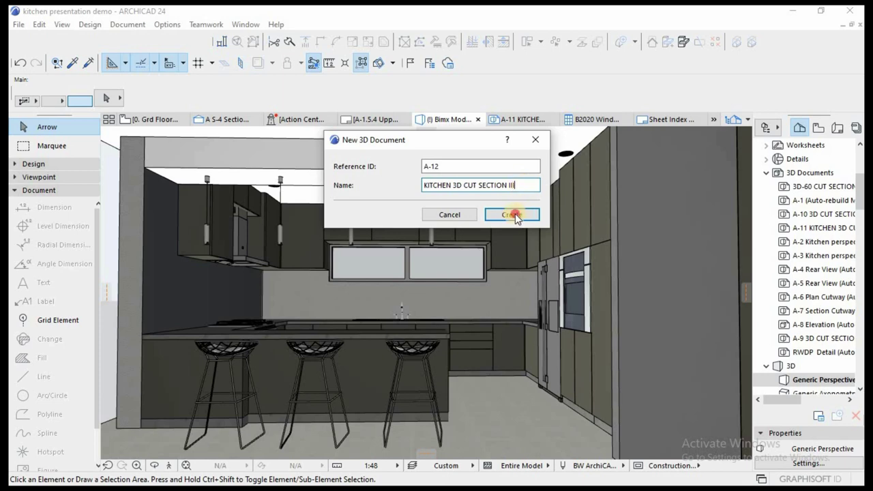
click(513, 215)
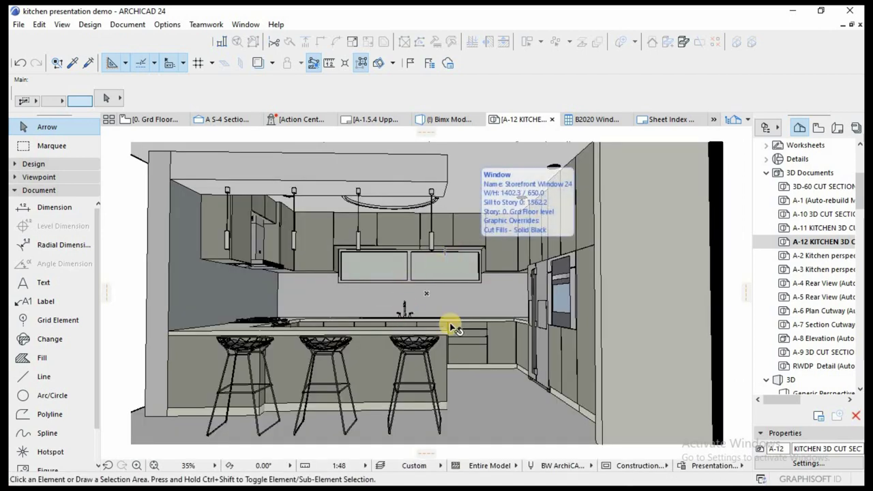
Save the current view of the A-12 3D document with the Model layer combination and a 1:50 scale.
right_click(809, 247)
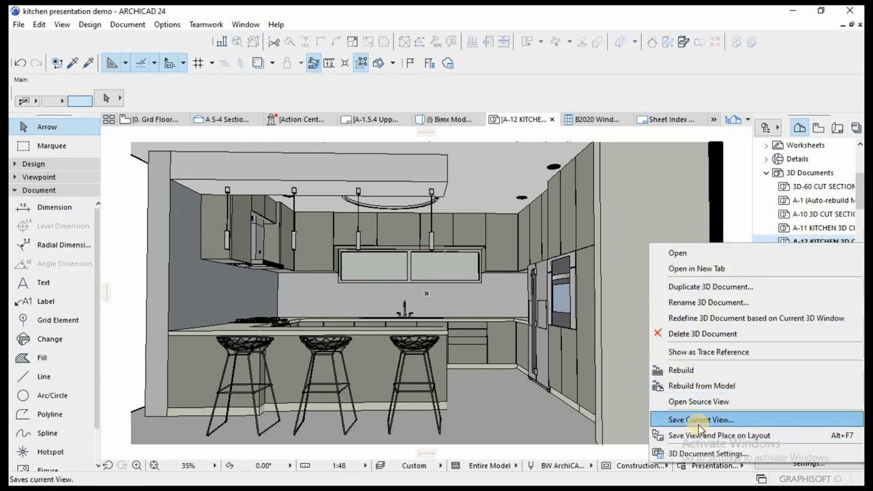
click(689, 420)
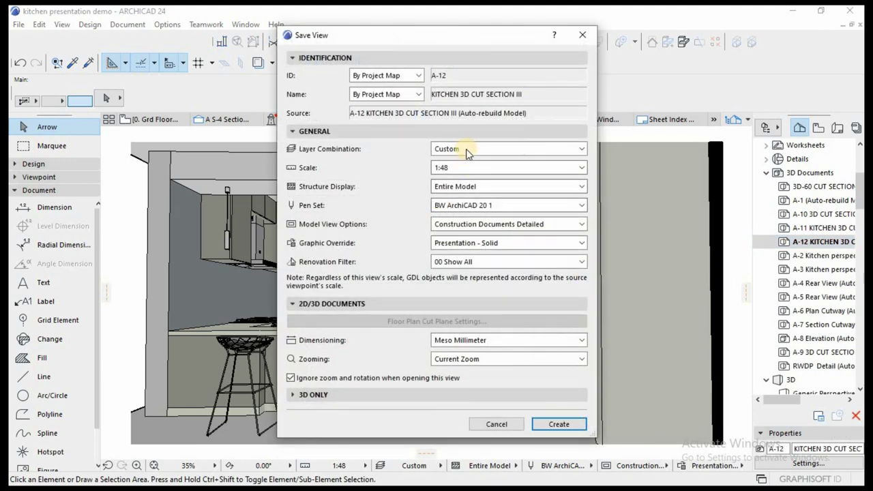
click(468, 148)
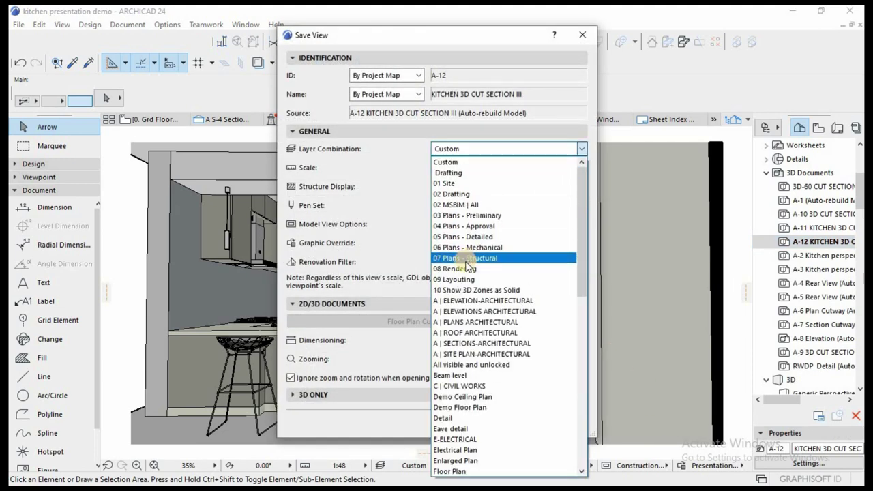
scroll(466, 263, down, 10)
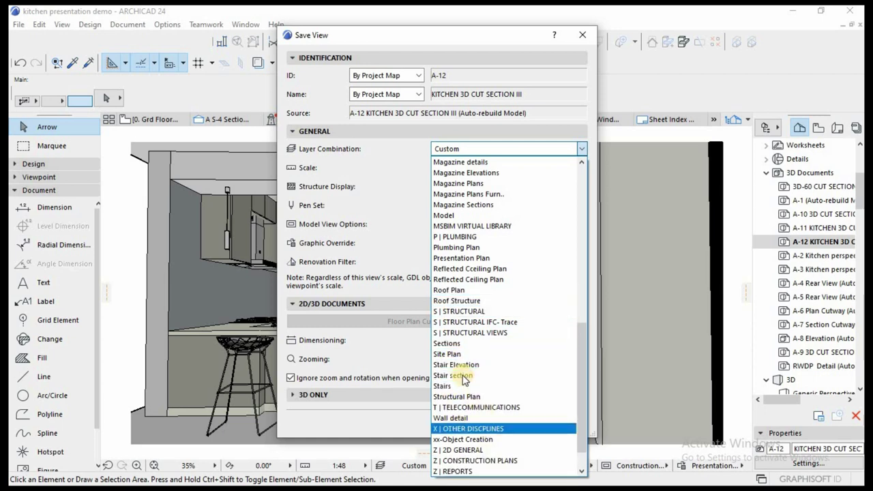
click(445, 216)
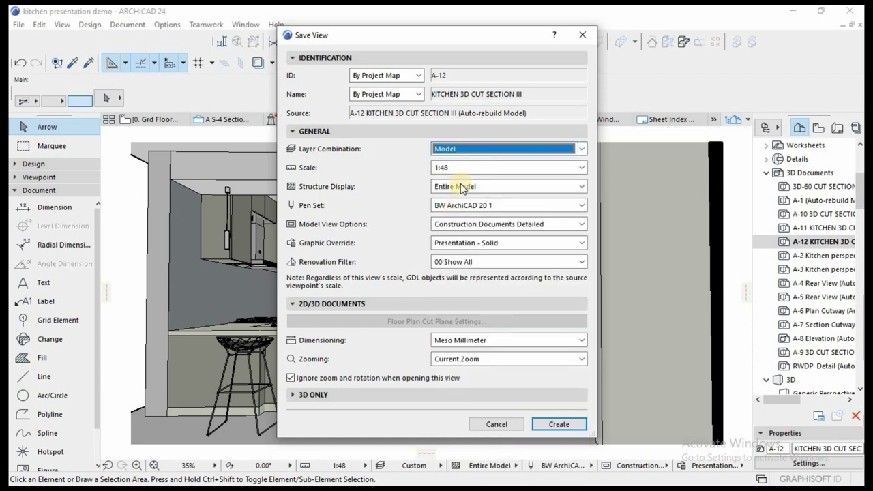
click(444, 168)
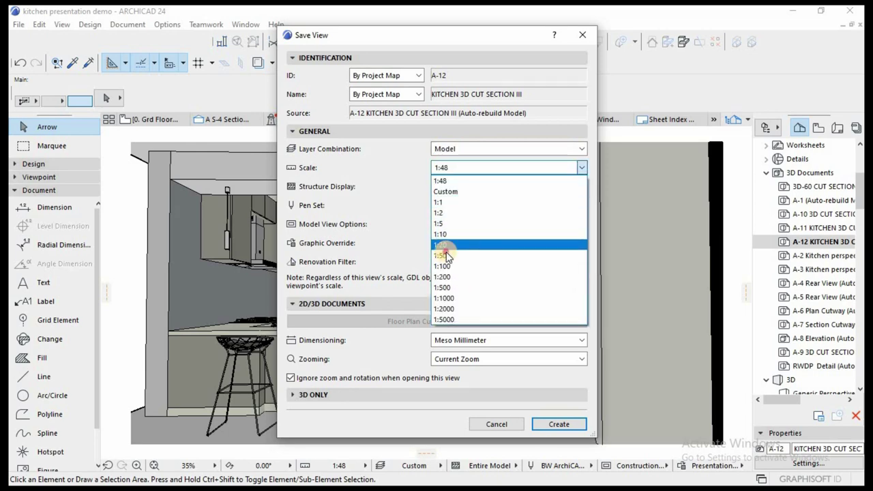
click(444, 255)
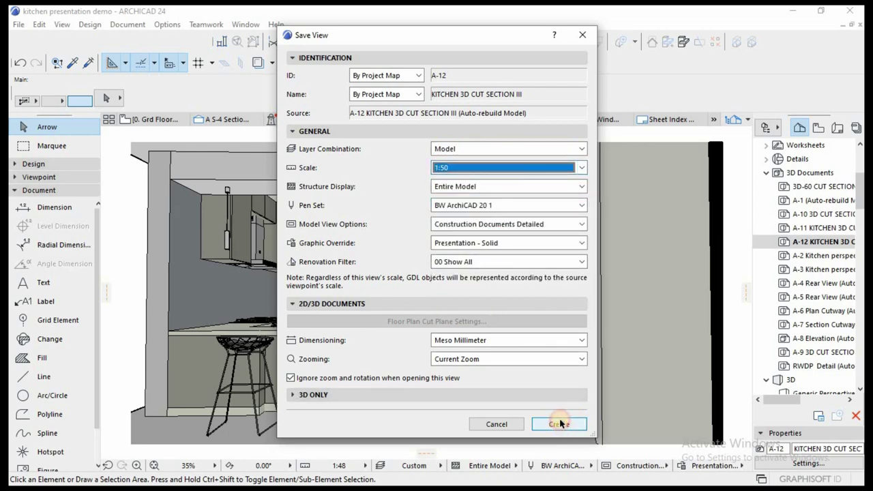
click(559, 424)
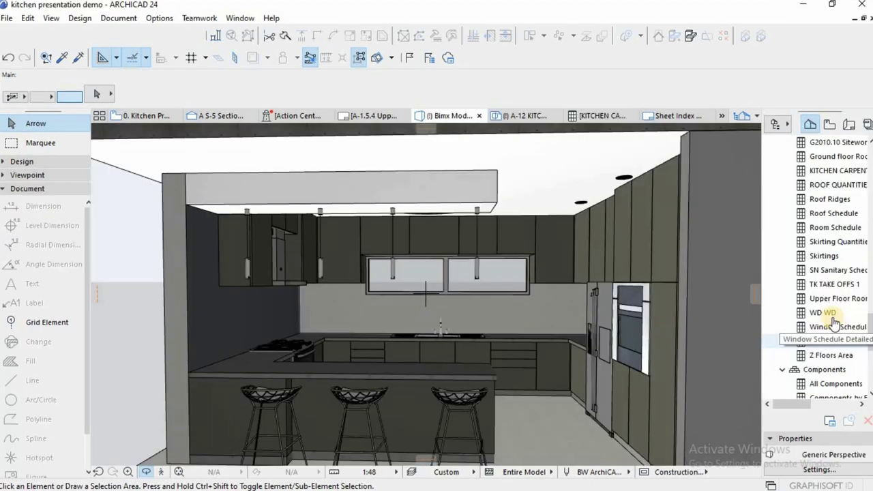
Find the E2010.30 Casework schedule among the element schedules in the project map and open it.
scroll(807, 315, up, 1)
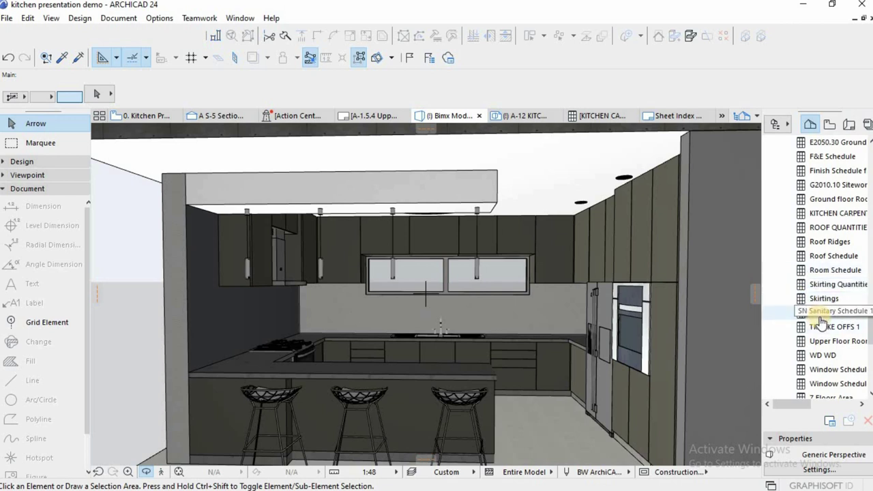
scroll(821, 322, up, 1)
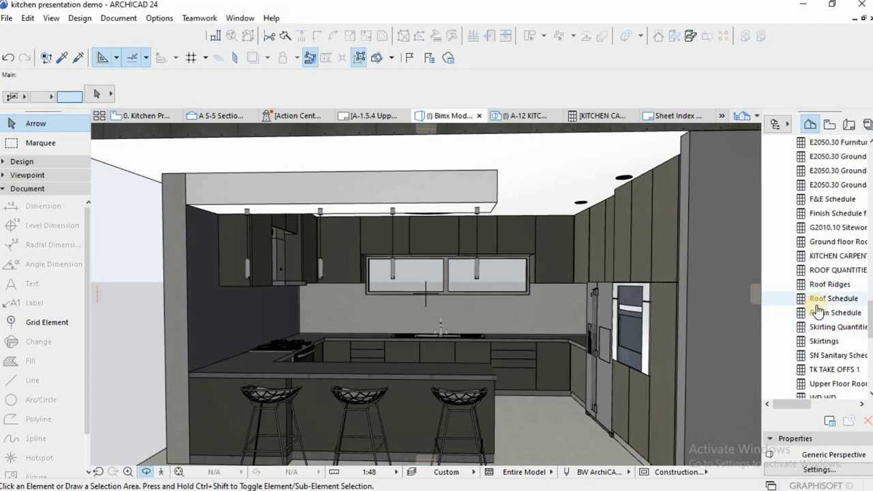
scroll(816, 311, down, 1)
scroll(816, 310, up, 1)
scroll(816, 310, up, 4)
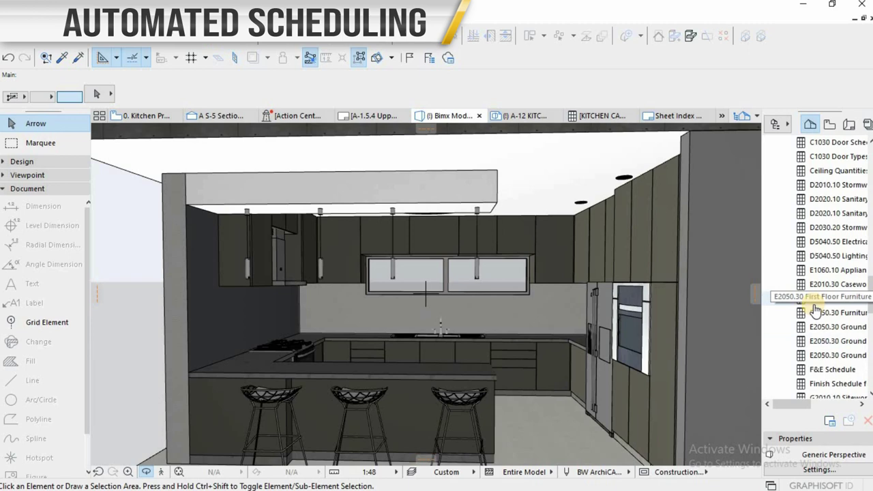
double_click(820, 286)
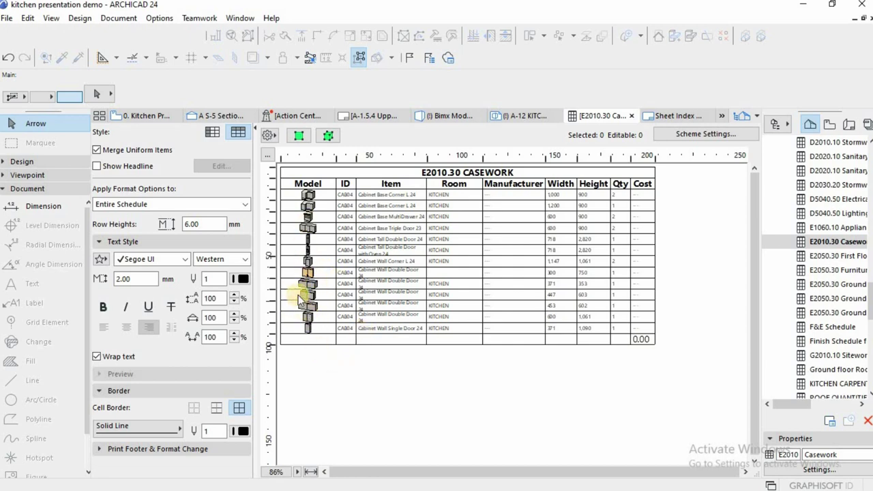
Bring up the 3D kitchen view, and return to the E2010.30 Casework schedule, displaying it at 100%.
key(F3)
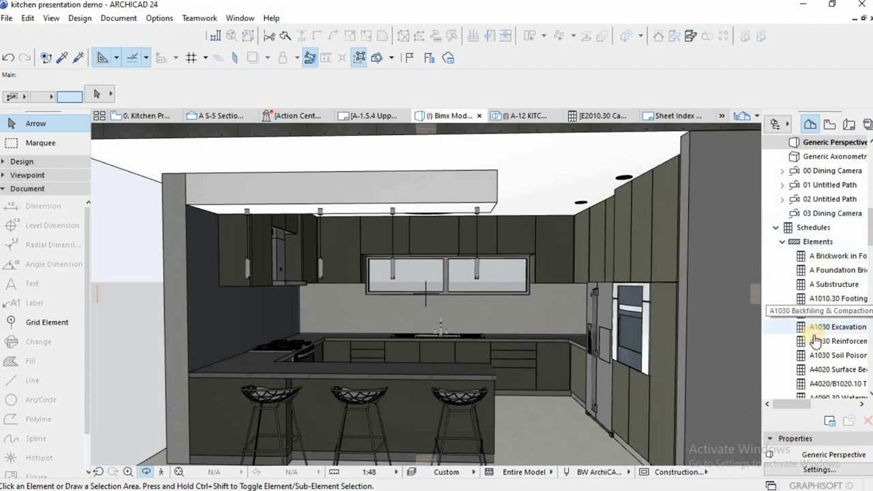
scroll(816, 341, down, 6)
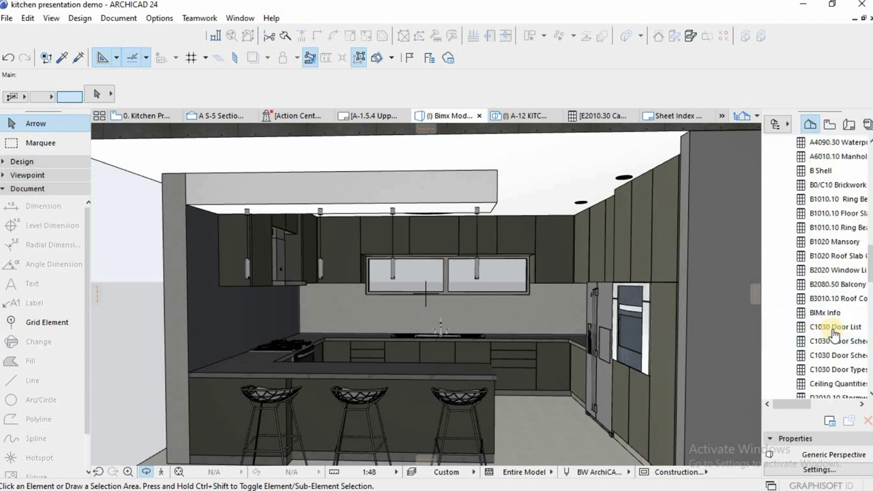
scroll(834, 332, down, 2)
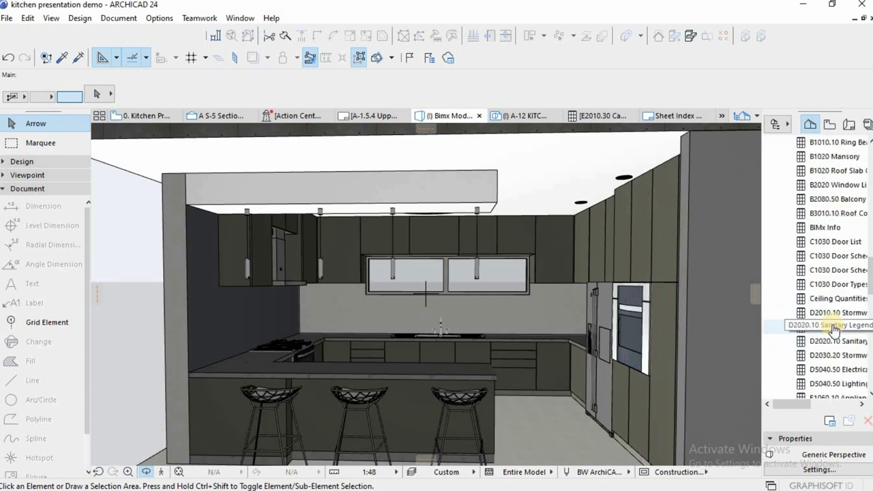
scroll(833, 335, down, 2)
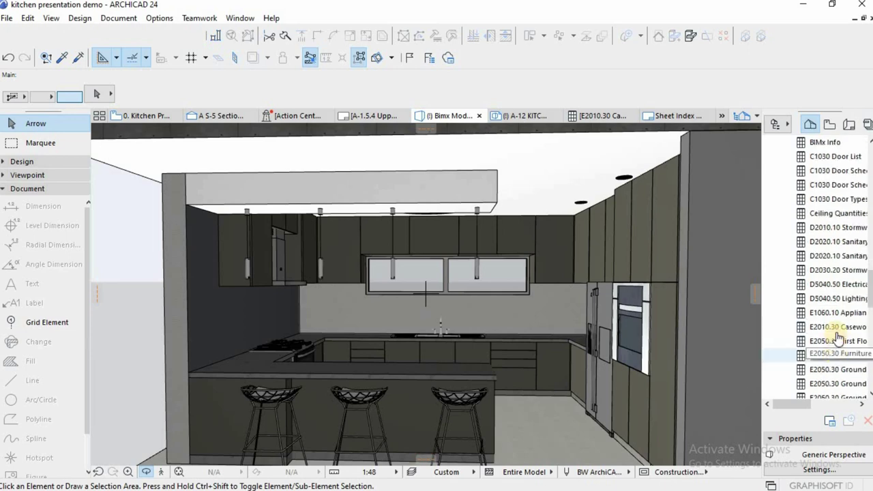
click(839, 327)
double_click(838, 327)
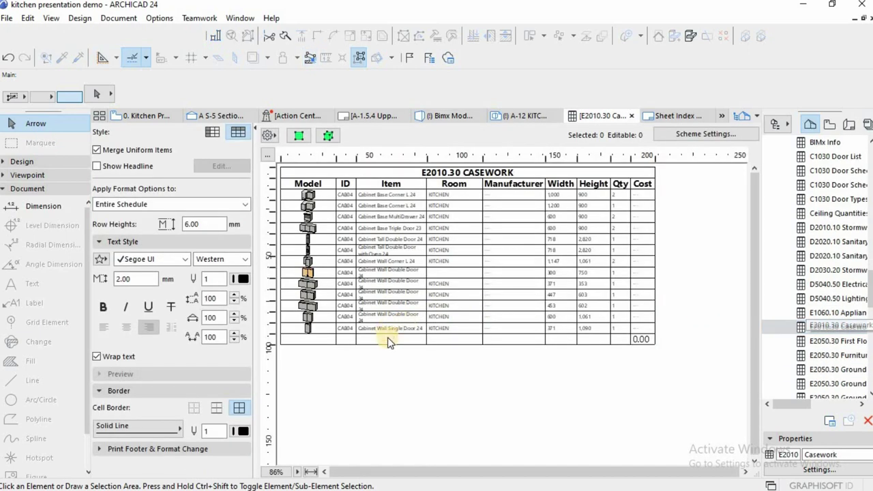
click(276, 471)
click(294, 361)
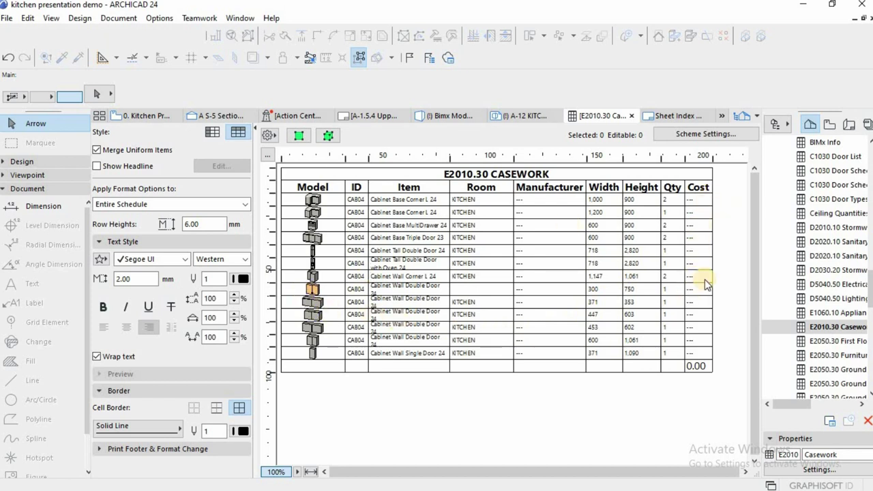
Look through the available element schedules in the project map, from substructure and shell to doors and sanitary items.
scroll(818, 322, up, 3)
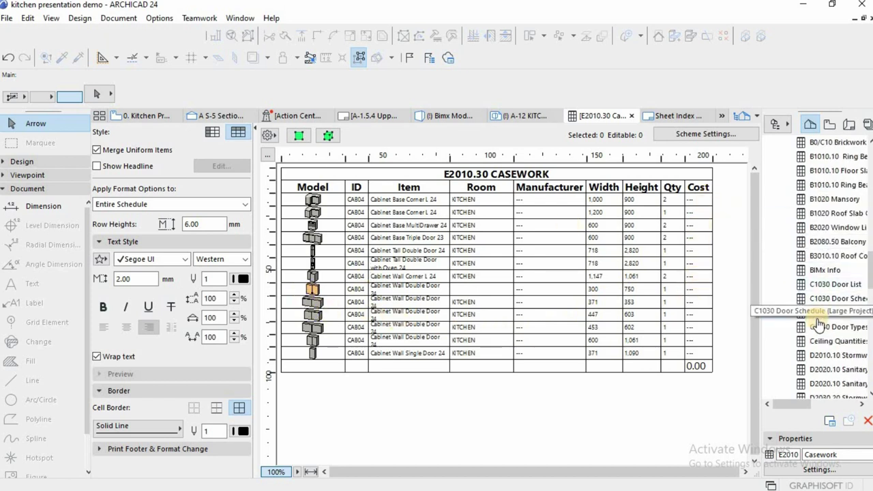
scroll(817, 322, up, 3)
scroll(818, 320, down, 6)
scroll(822, 317, up, 3)
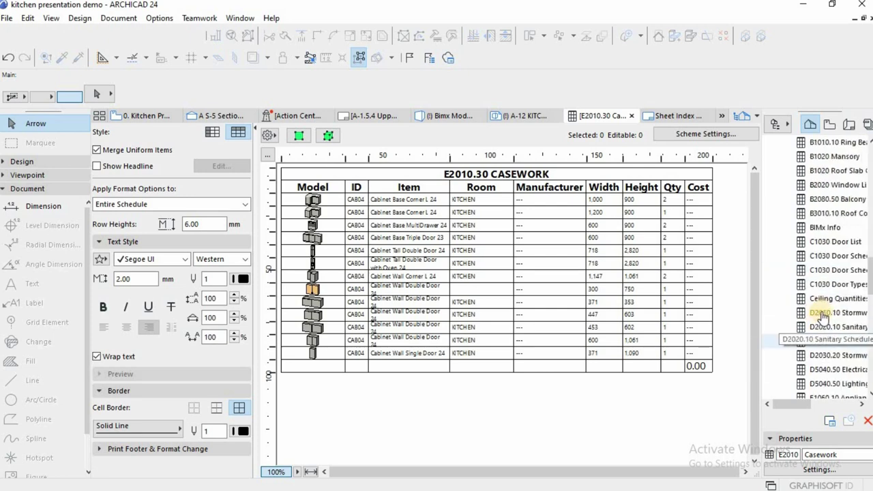
scroll(822, 316, up, 5)
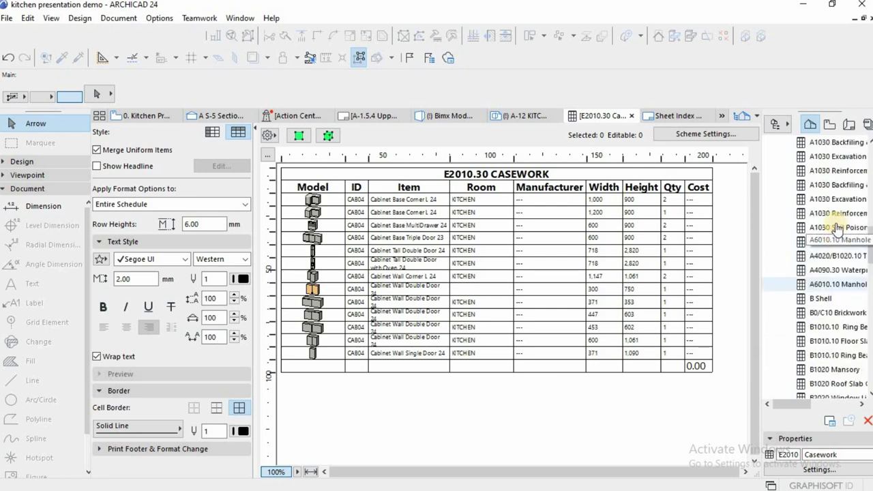
scroll(838, 230, up, 3)
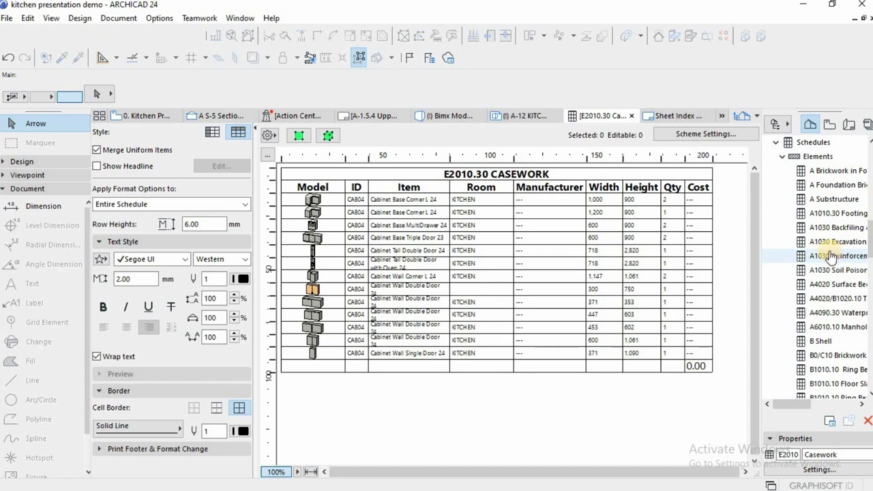
scroll(831, 256, down, 1)
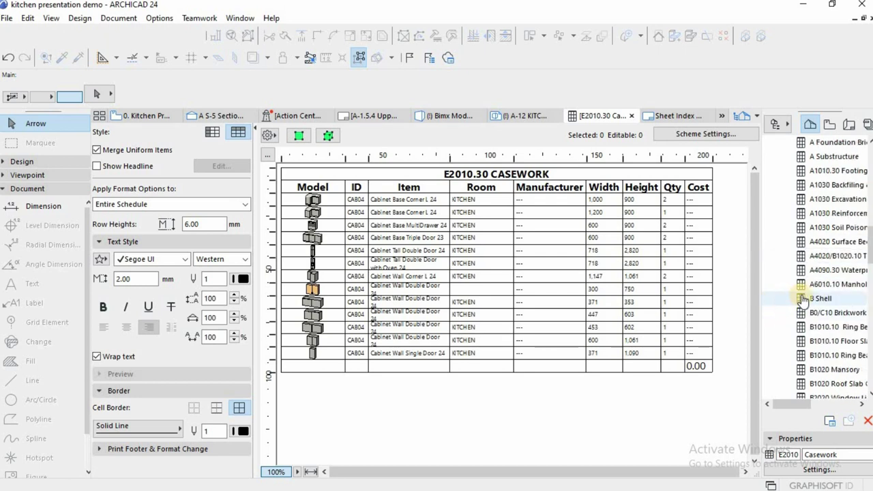
scroll(767, 311, down, 4)
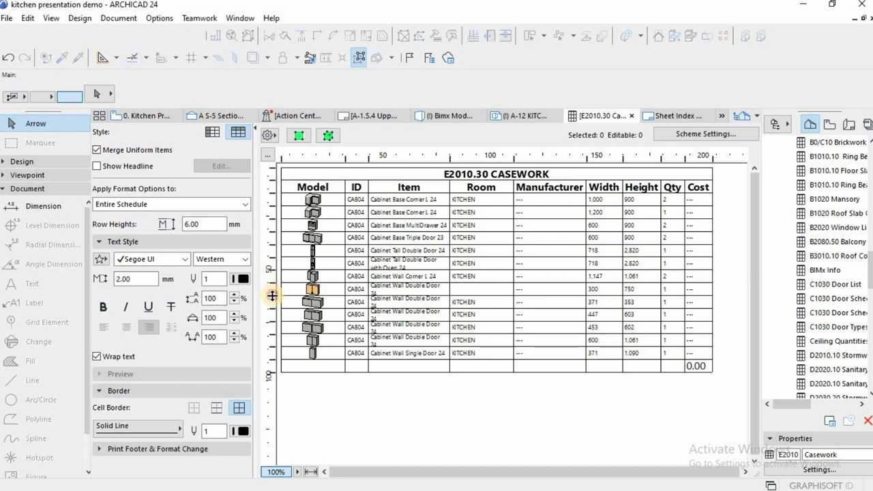
Increase the row heights of the Cabinet Tall Double Door with Oven and Cabinet Wall Double Door entries to fit their wrapped item names.
drag(273, 300, 271, 317)
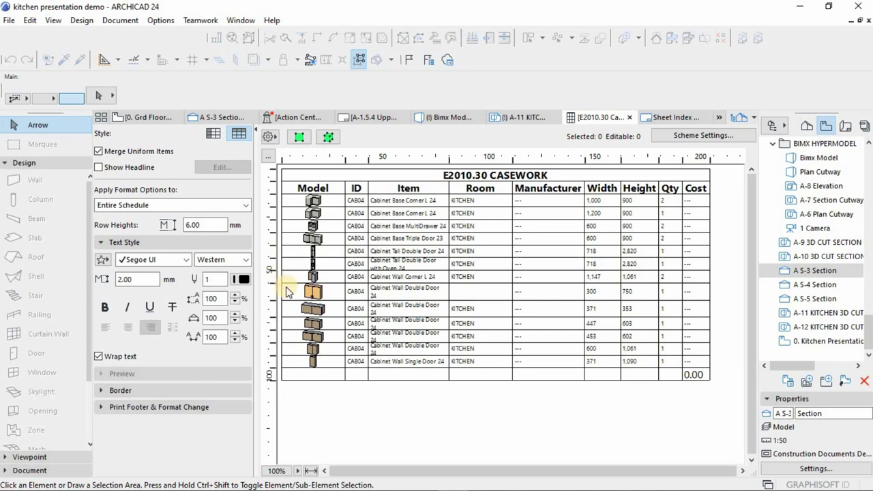
click(299, 470)
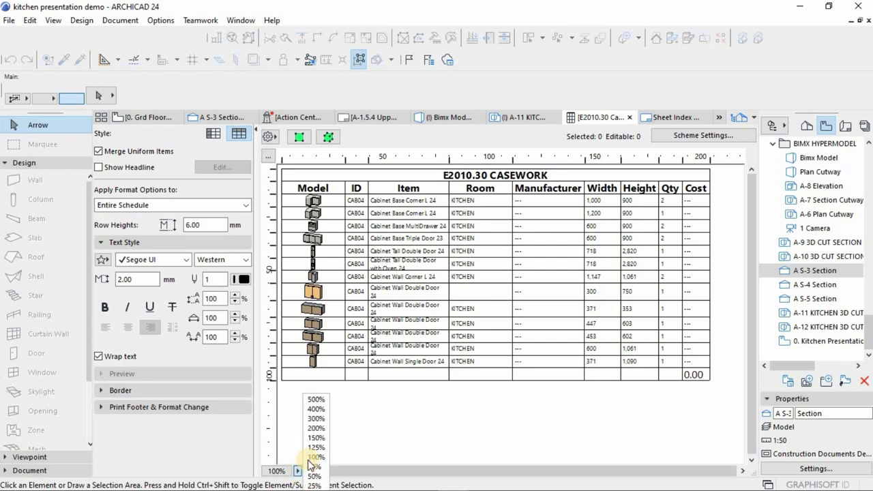
click(315, 448)
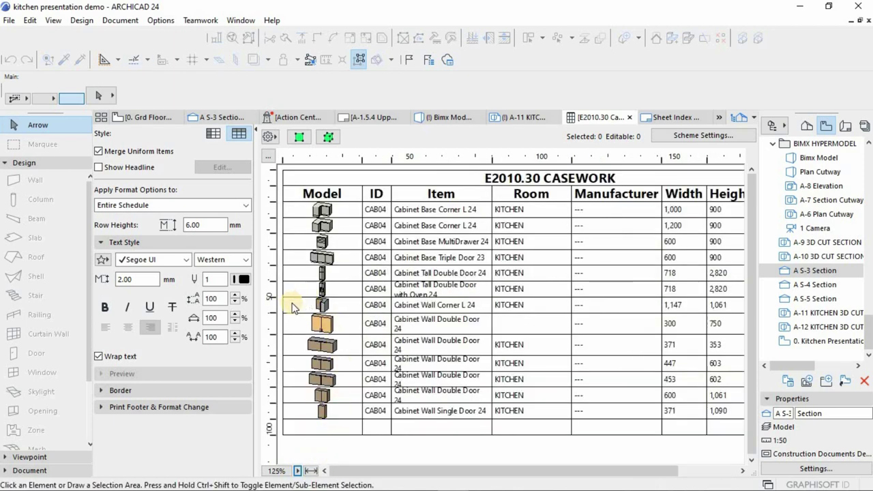
drag(270, 297, 272, 302)
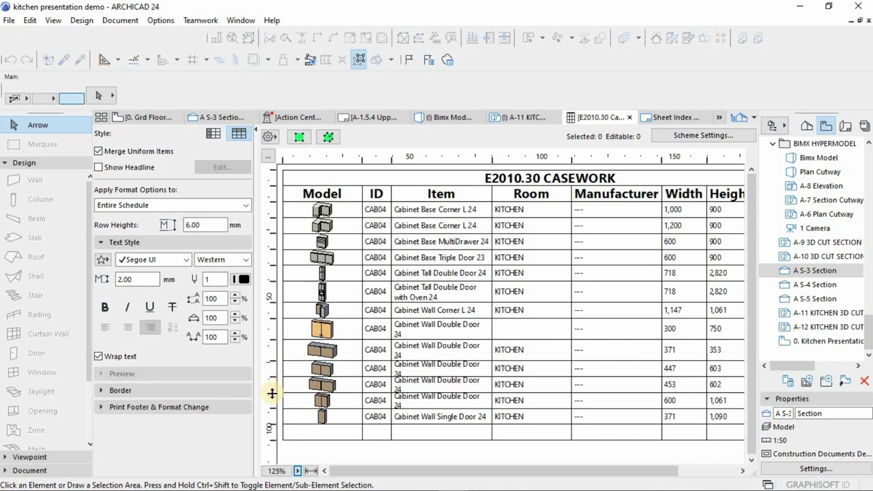
drag(273, 396, 274, 401)
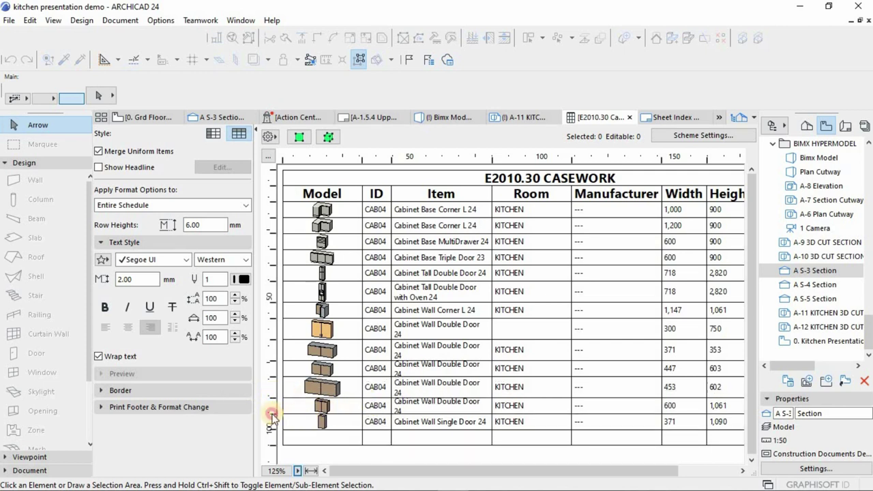
drag(273, 413, 273, 418)
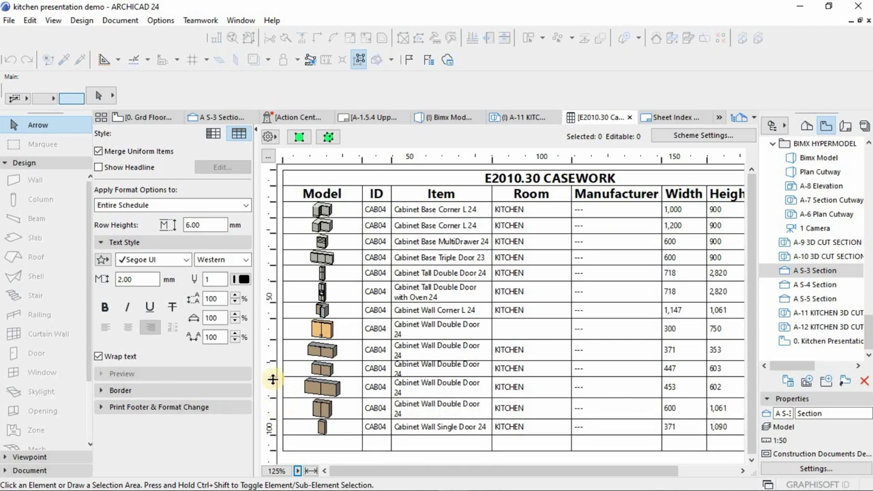
drag(275, 384, 275, 389)
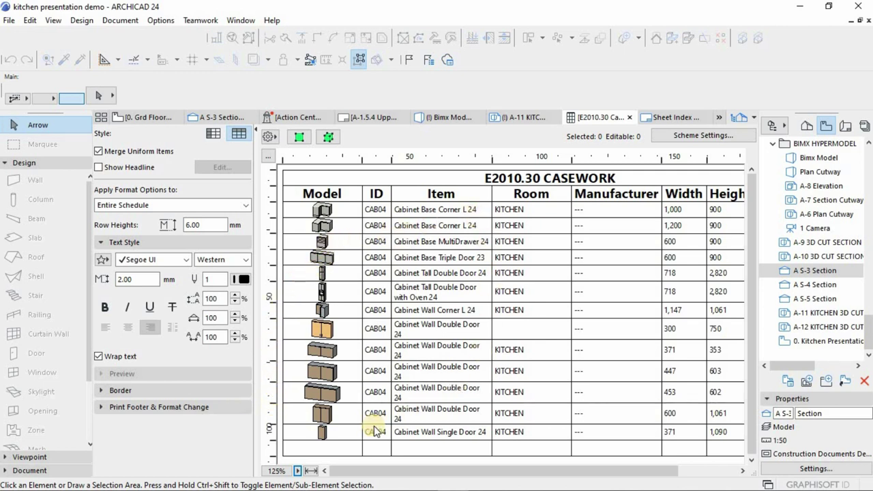
Select the Manufacturer field of the first Cabinet Base Corner L 24 entry in the casework schedule.
click(584, 213)
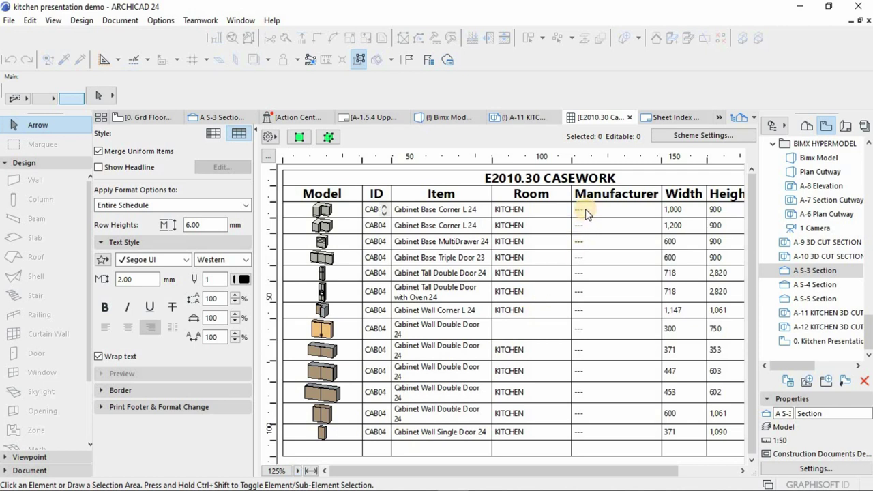
click(585, 213)
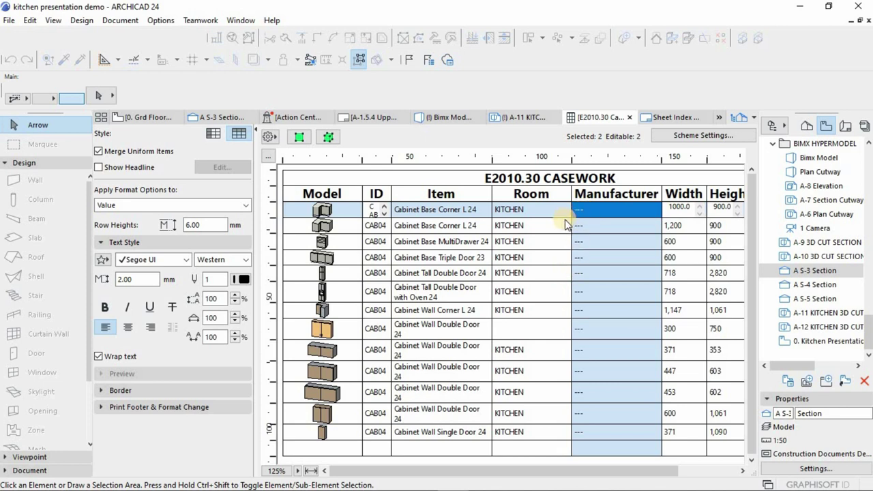
click(421, 472)
drag(421, 472, 381, 470)
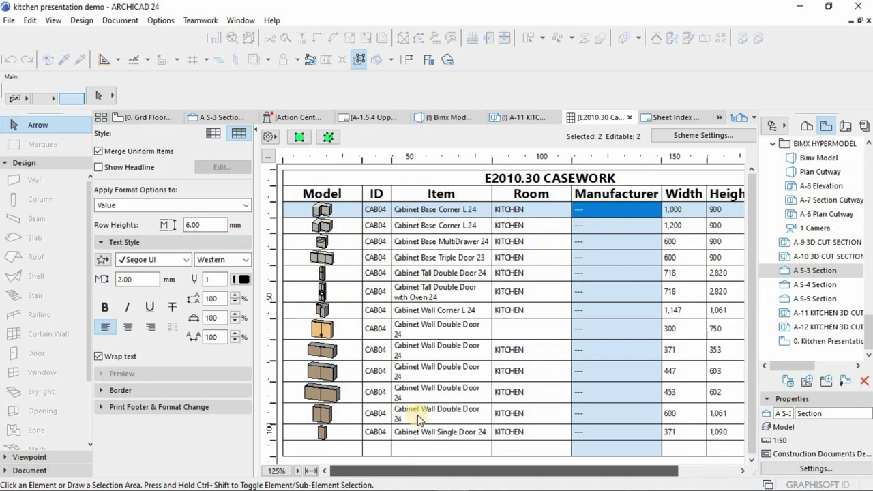
Inspect the annotation preview of the 300 mm wide Cabinet Wall Double Door without a room, and return to the casework schedule.
click(470, 331)
click(322, 331)
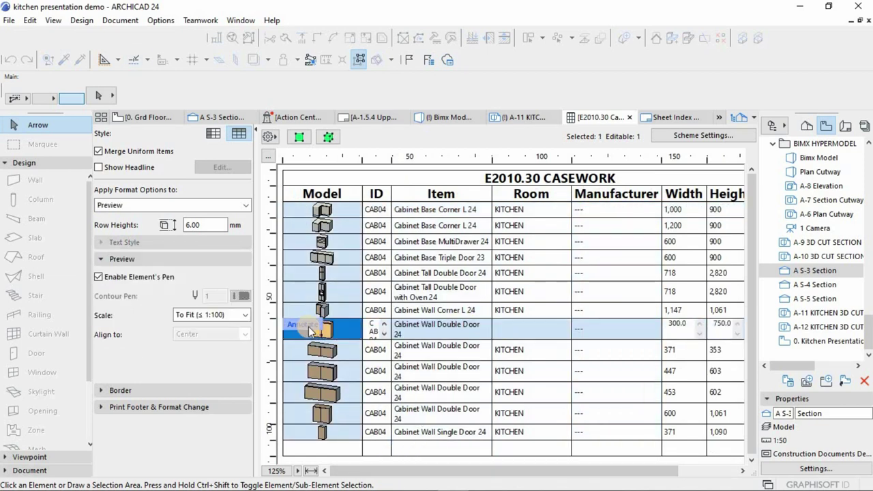
click(506, 333)
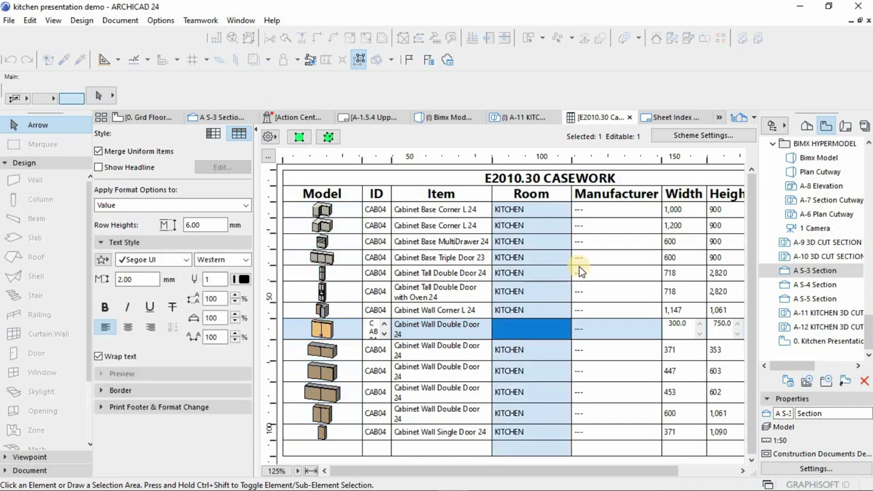
click(323, 332)
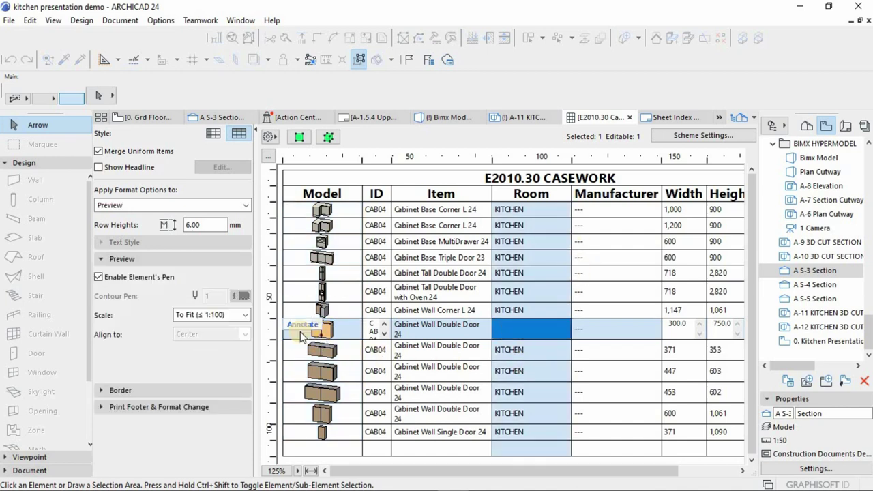
click(301, 138)
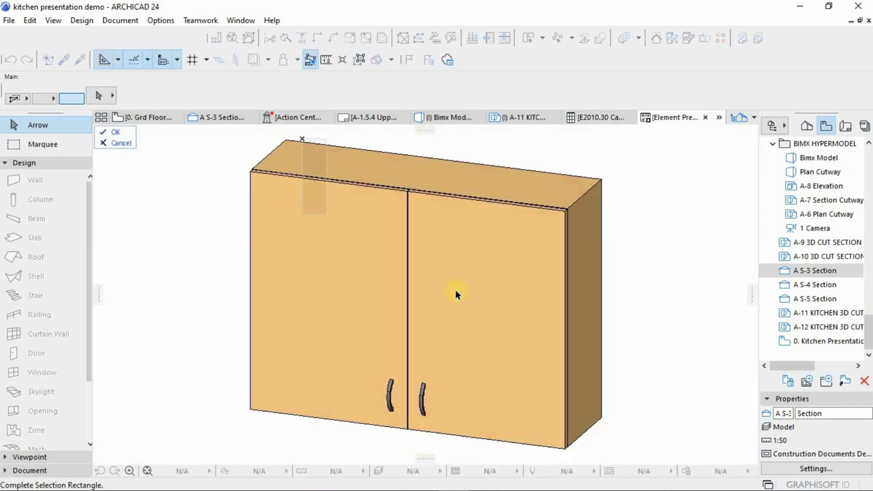
scroll(456, 291, down, 2)
click(448, 204)
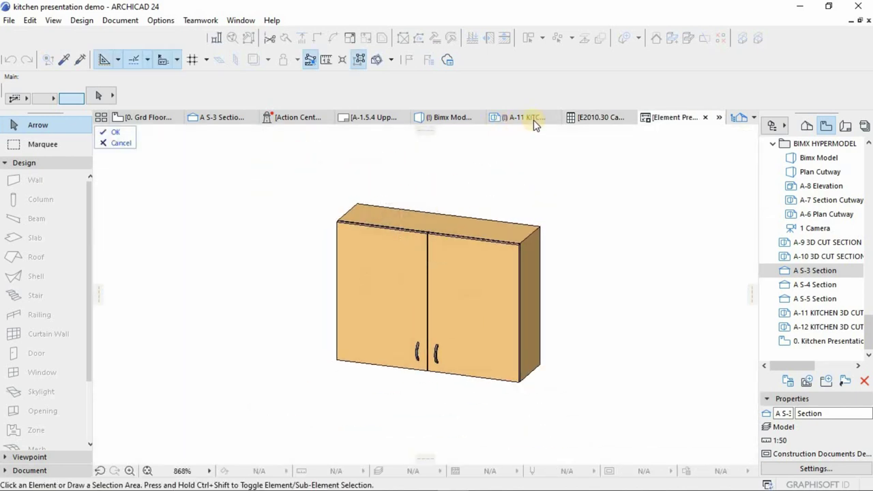
click(594, 117)
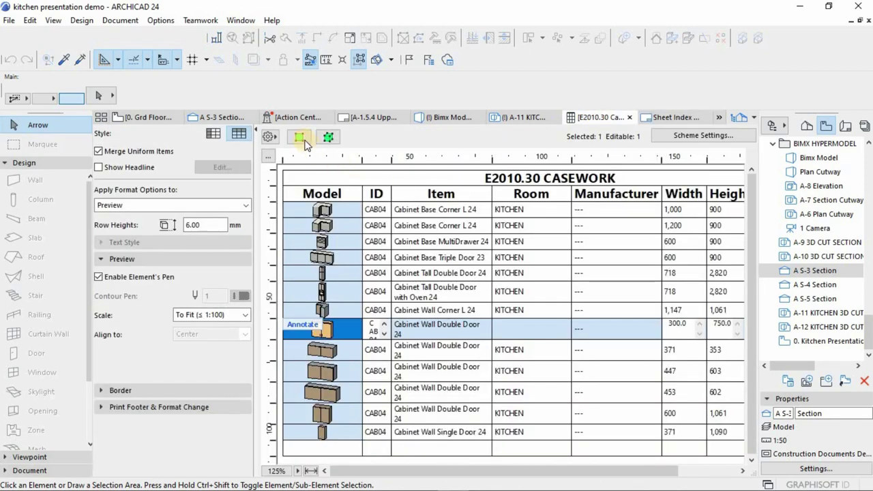
Show the schedule's selected 300 mm wide Cabinet Wall Double Door on the ground floor plan.
click(301, 138)
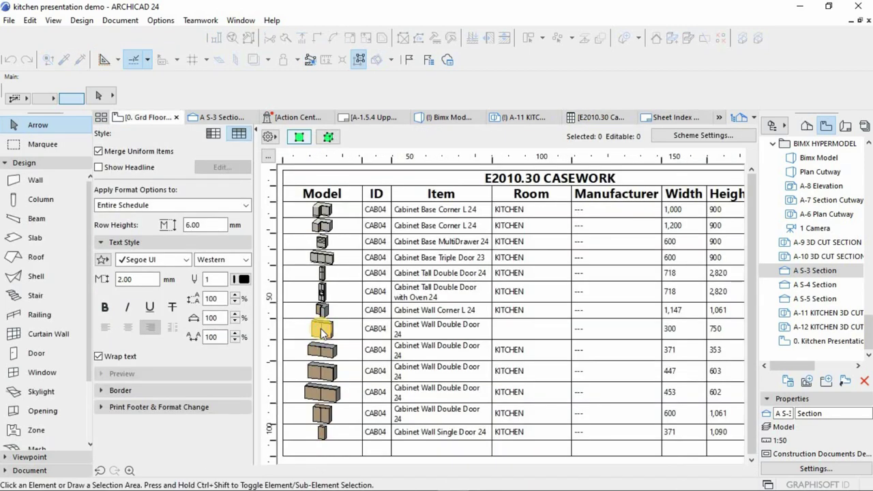
double_click(323, 330)
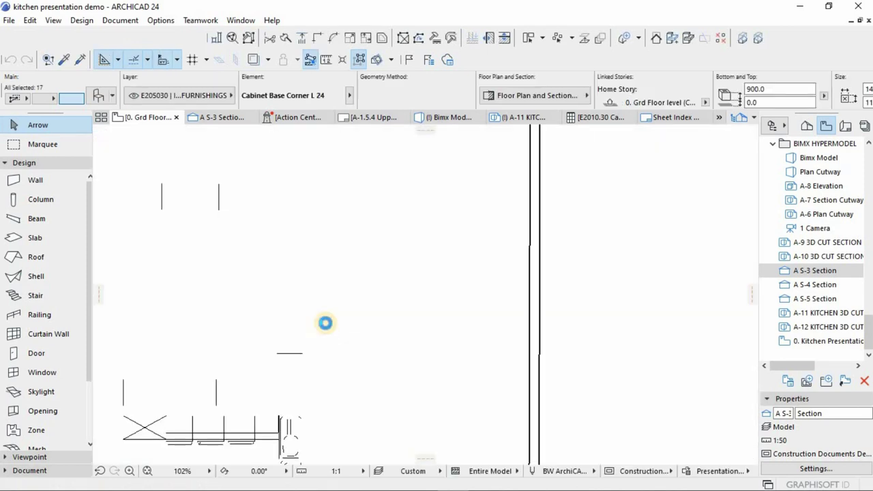
click(334, 252)
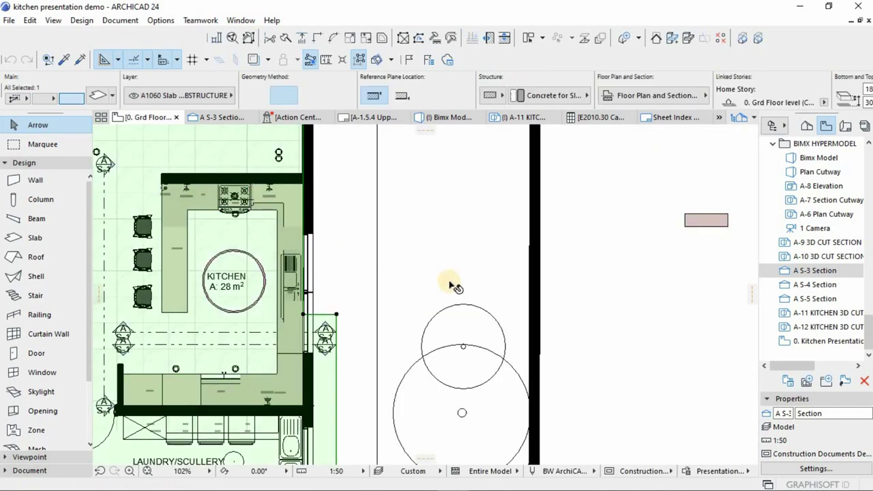
Clear the slab selection, and locate the schedule's 300 mm wide Cabinet Wall Double Door without a room on the ground floor plan.
scroll(451, 283, down, 3)
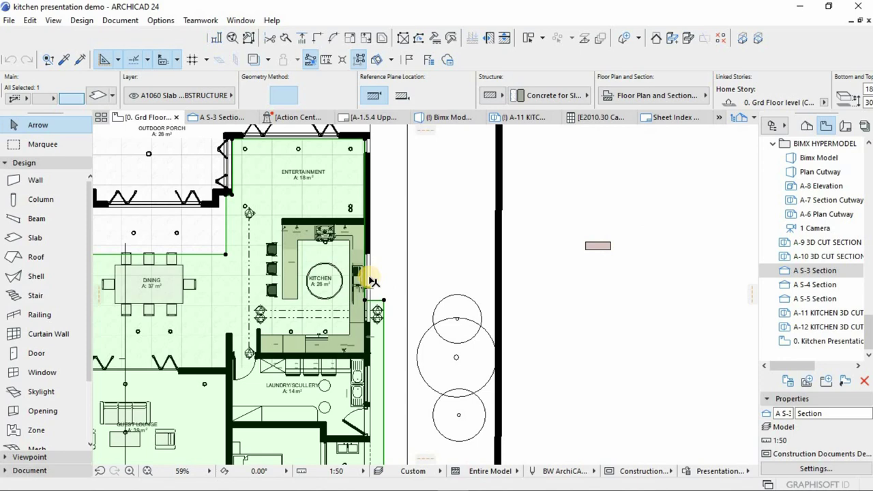
key(Escape)
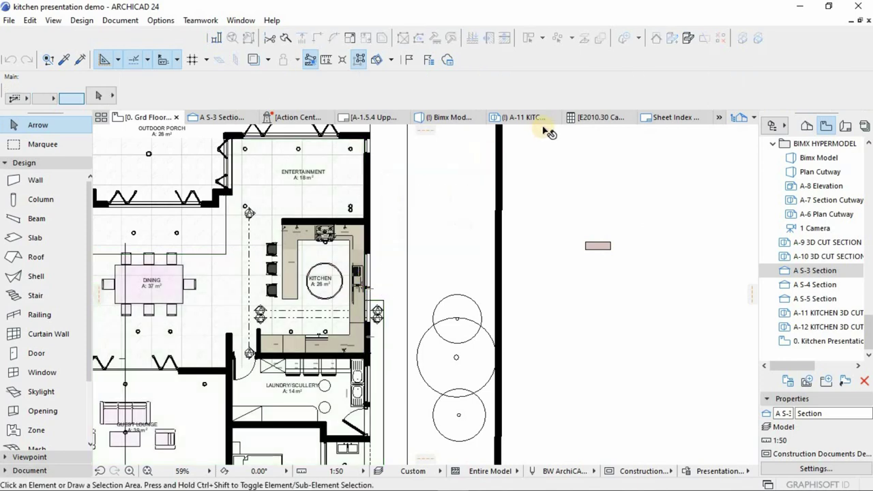
click(590, 118)
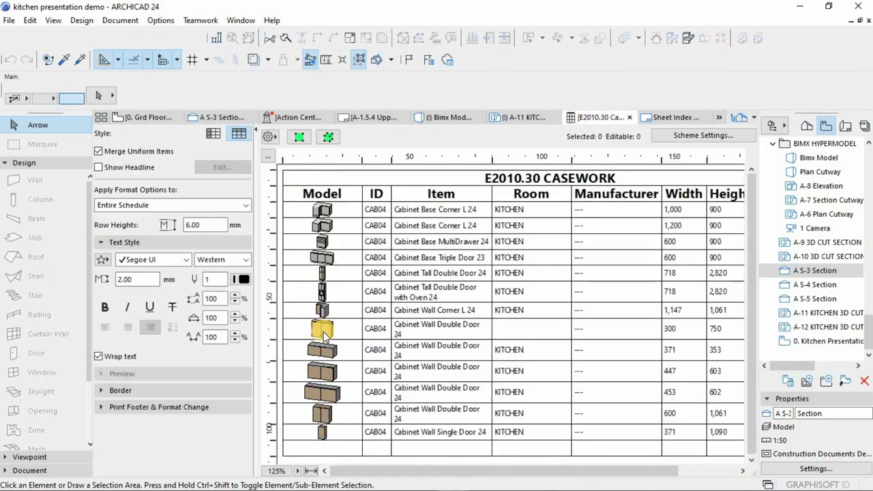
click(324, 335)
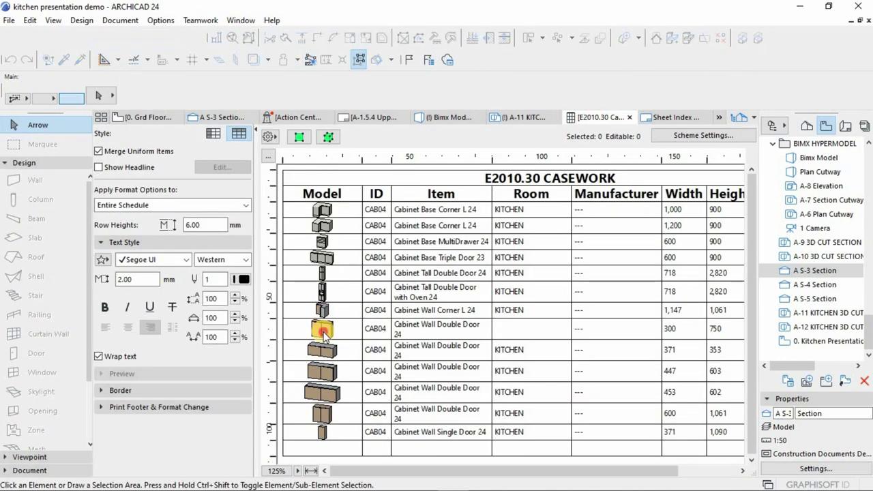
click(300, 138)
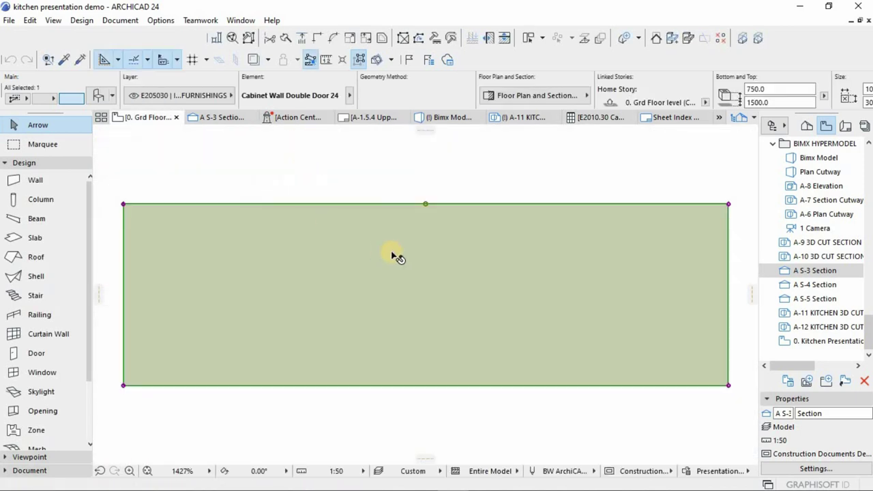
scroll(396, 262, down, 5)
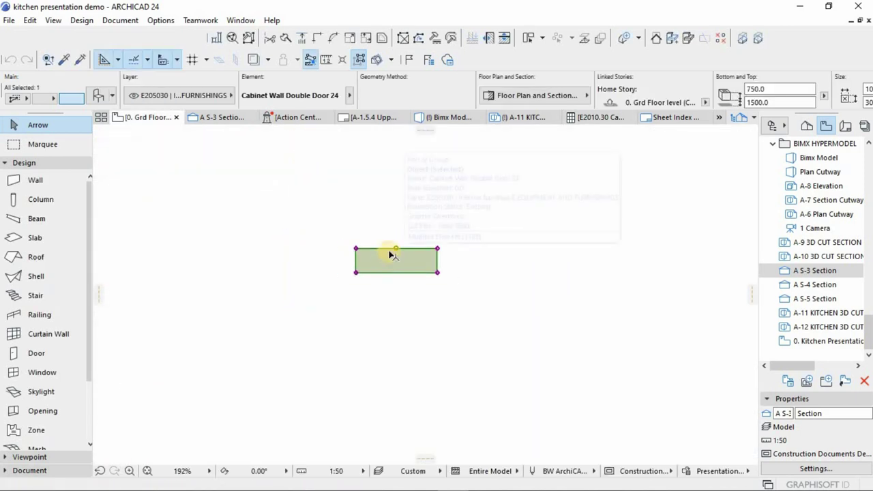
Show the selected Cabinet Wall Double Door on its own in 3D, and examine it up close.
key(F5)
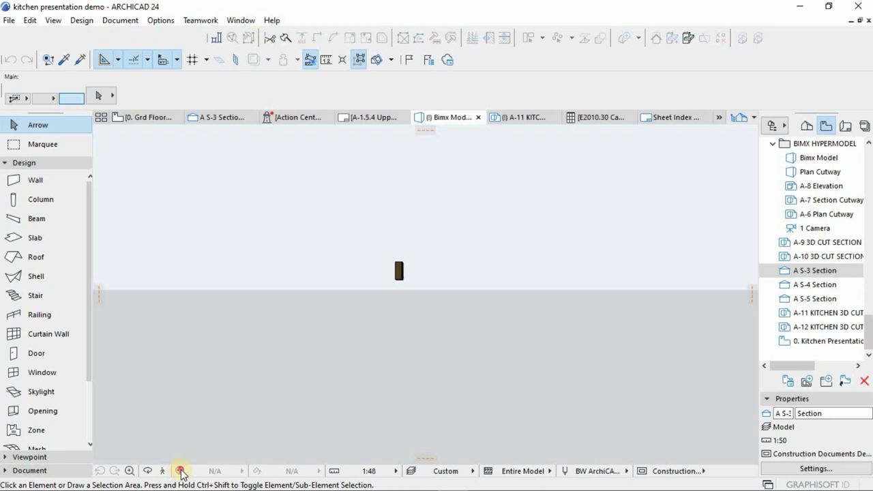
click(181, 472)
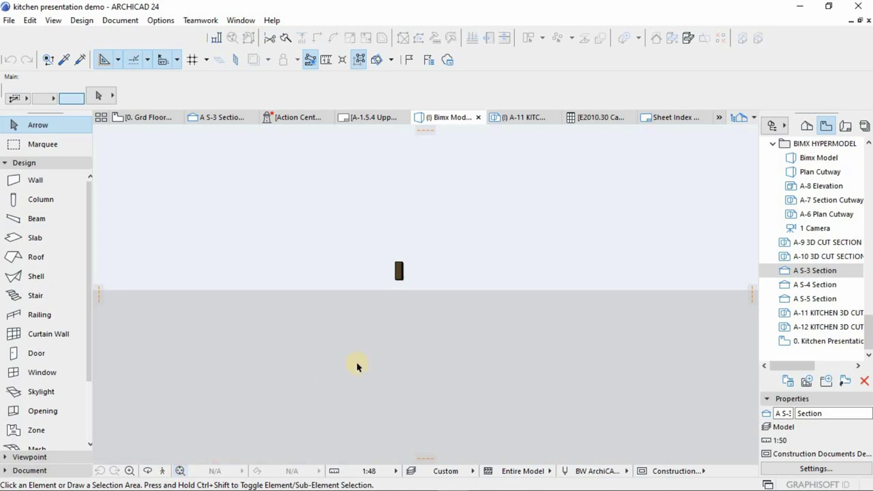
drag(452, 319, 372, 299)
scroll(372, 299, up, 3)
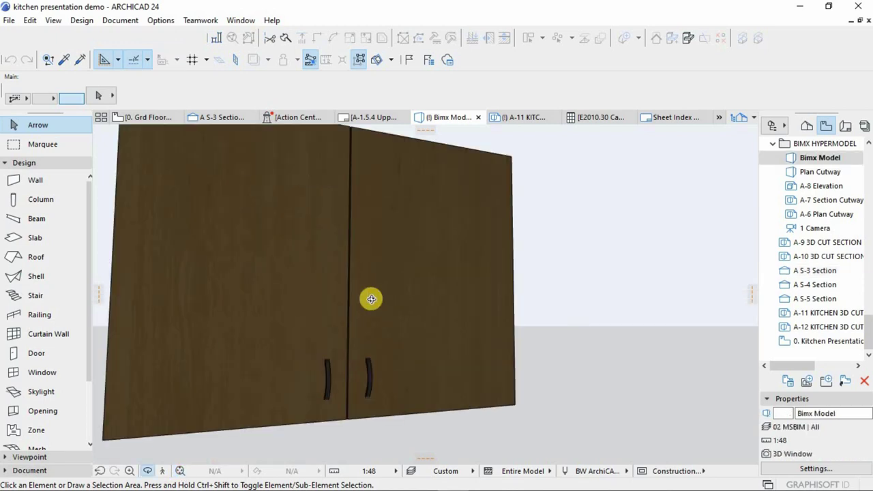
scroll(372, 299, down, 2)
click(372, 298)
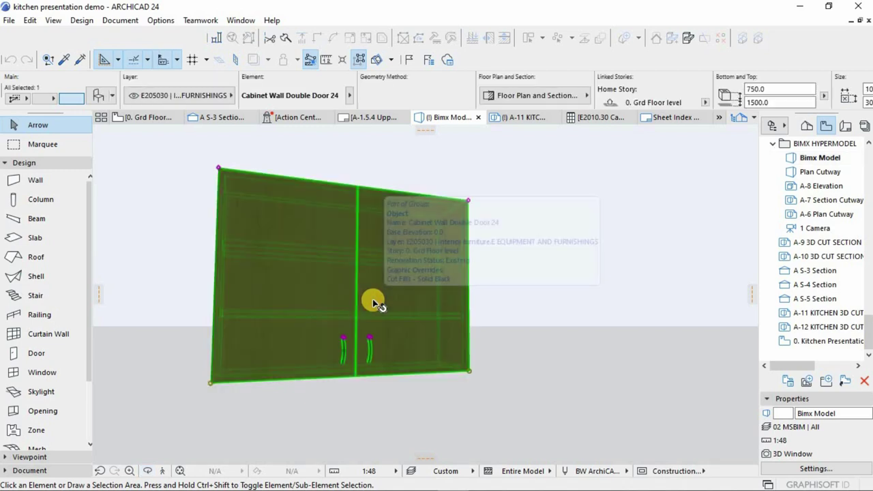
click(500, 320)
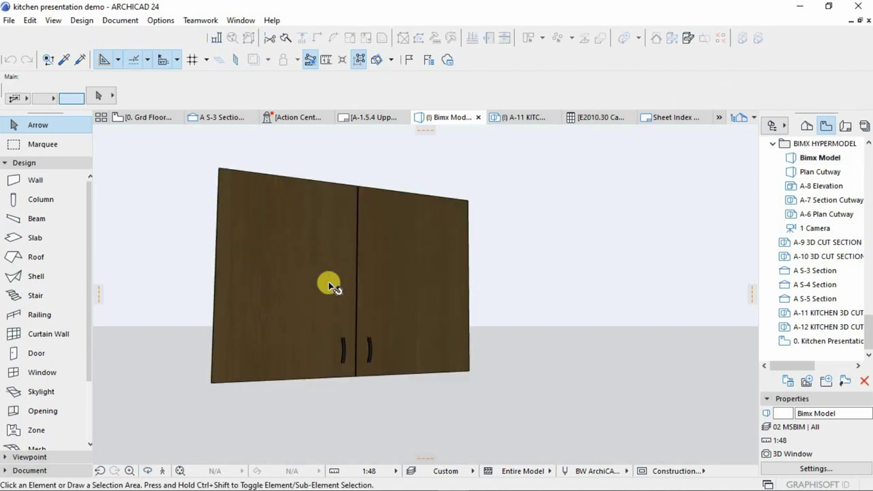
Delete the stray Cabinet Wall Double Door from the 3D model, and check the remaining entries and columns in the casework schedule.
scroll(460, 271, up, 2)
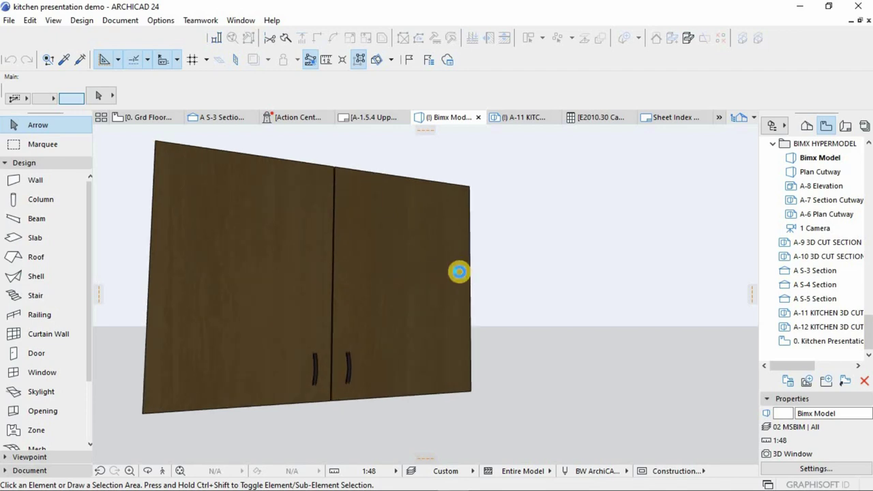
scroll(469, 282, down, 5)
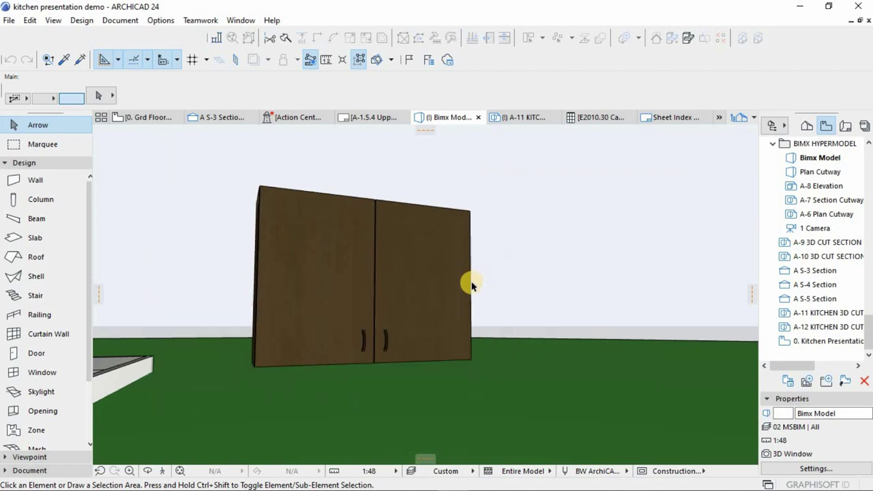
click(394, 272)
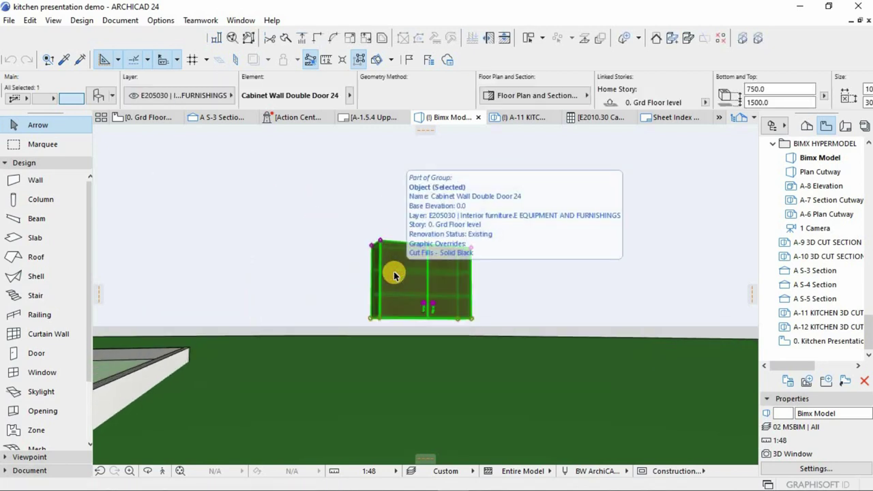
key(Delete)
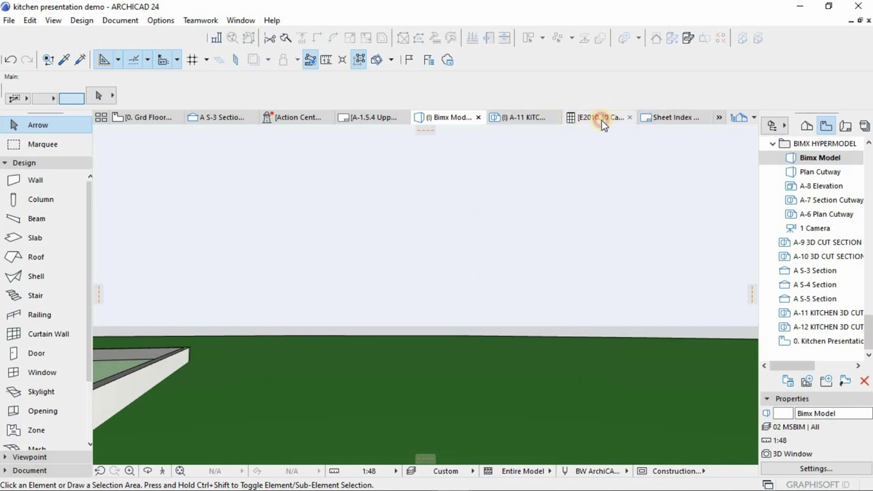
click(599, 117)
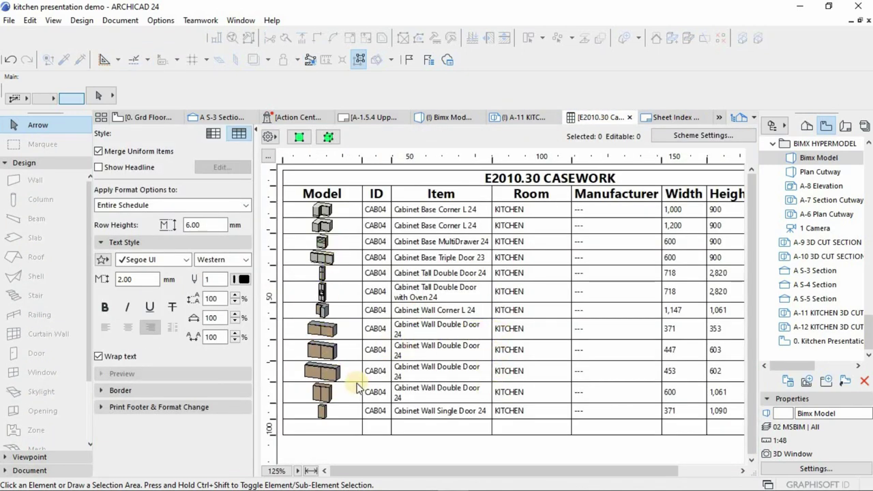
drag(420, 475, 534, 473)
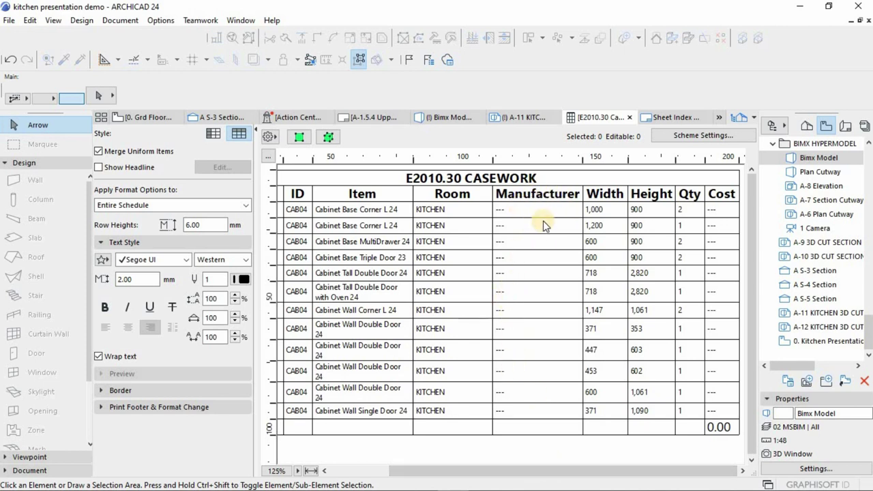
Remove the Manufacturer field from the E2010.30 Casework scheme, and select the Cost value of the first Cabinet Base Corner L 24 entry.
click(672, 135)
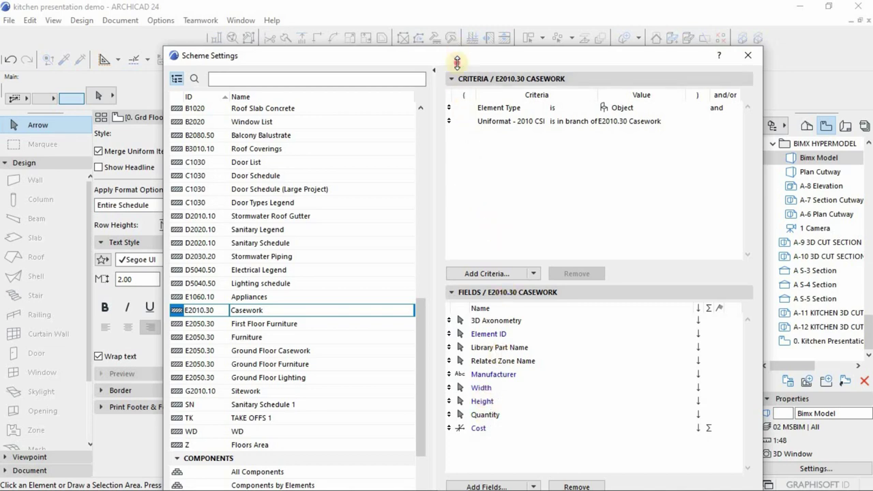
drag(457, 63, 430, 58)
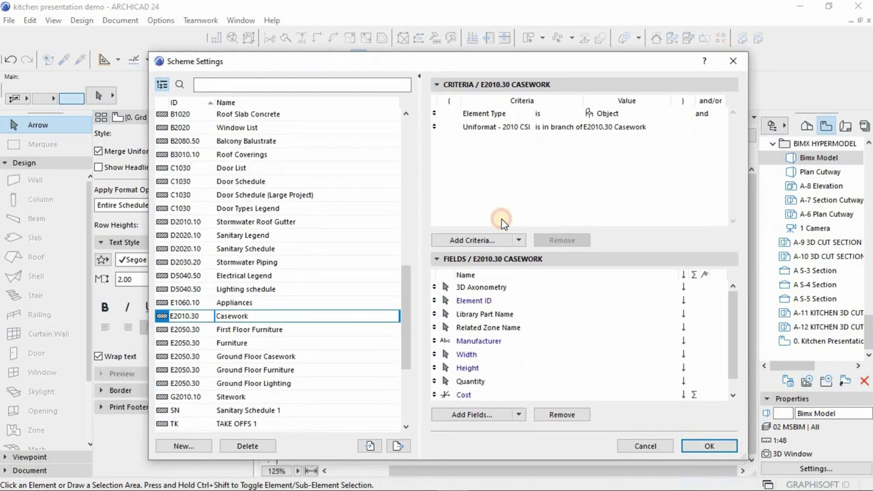
click(476, 341)
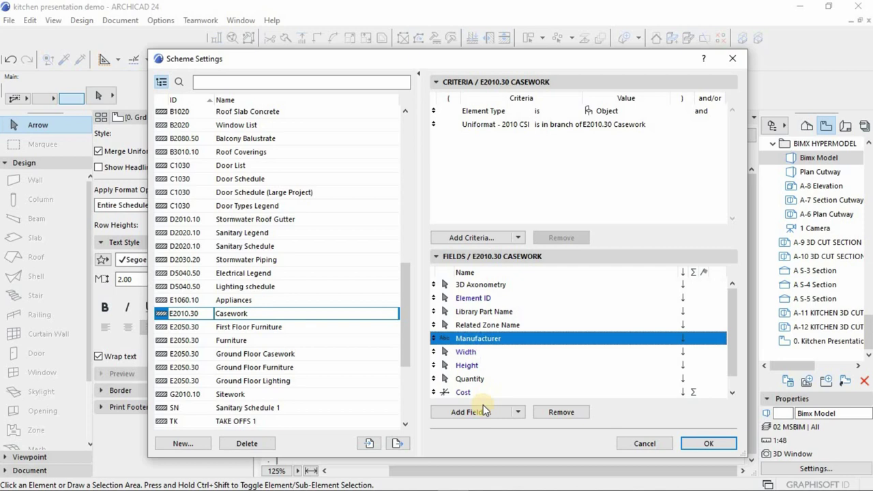
click(560, 413)
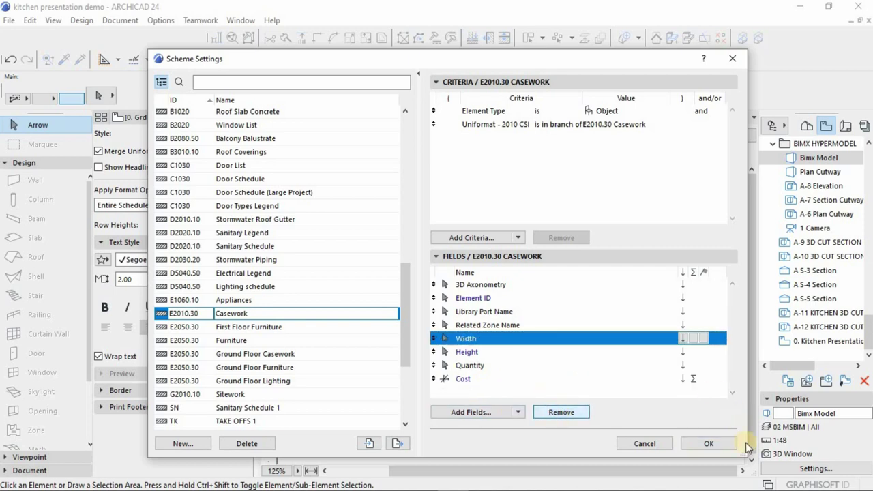
click(685, 437)
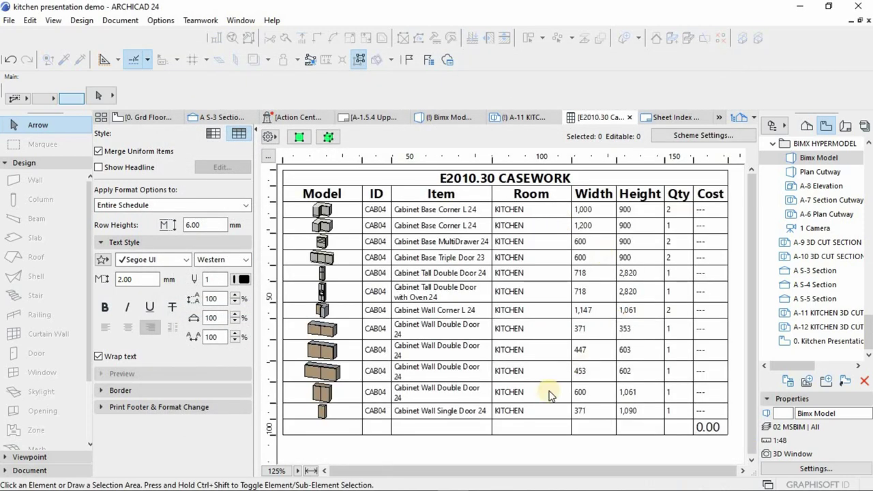
click(395, 472)
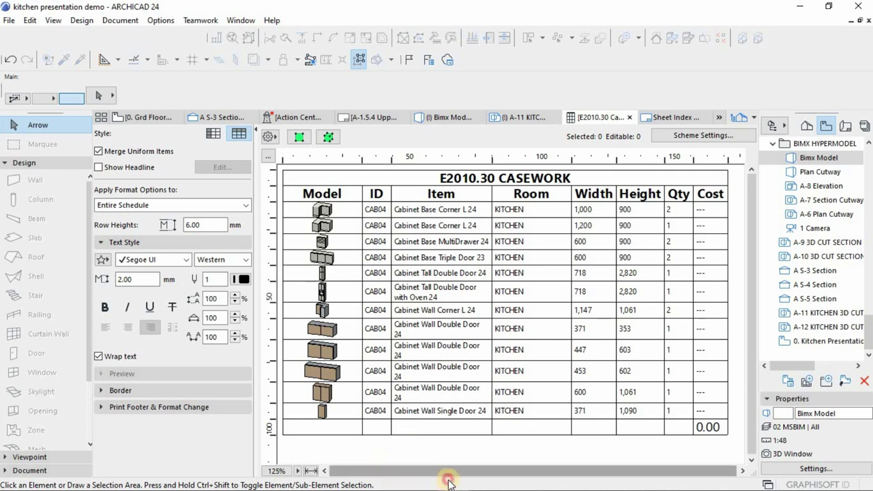
click(705, 212)
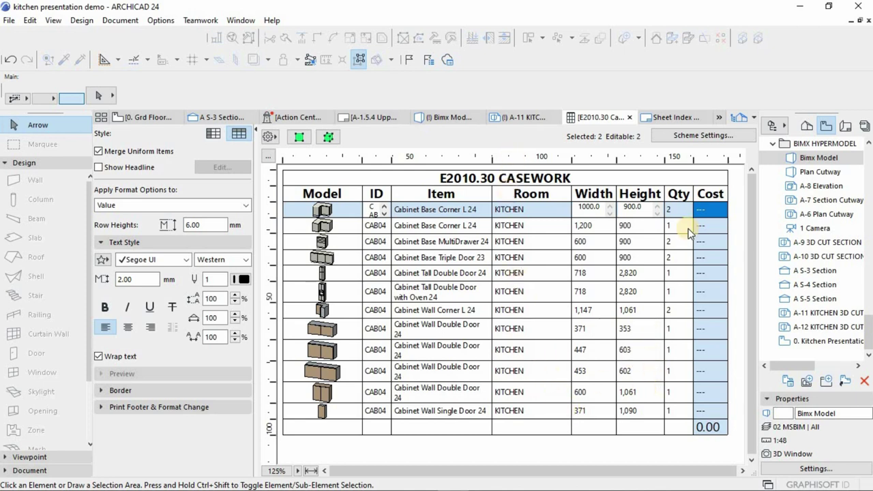
Export the casework schedule to the kitchen design drawings folder as the tabbed text file E2010.30 Casework.txt.
click(9, 22)
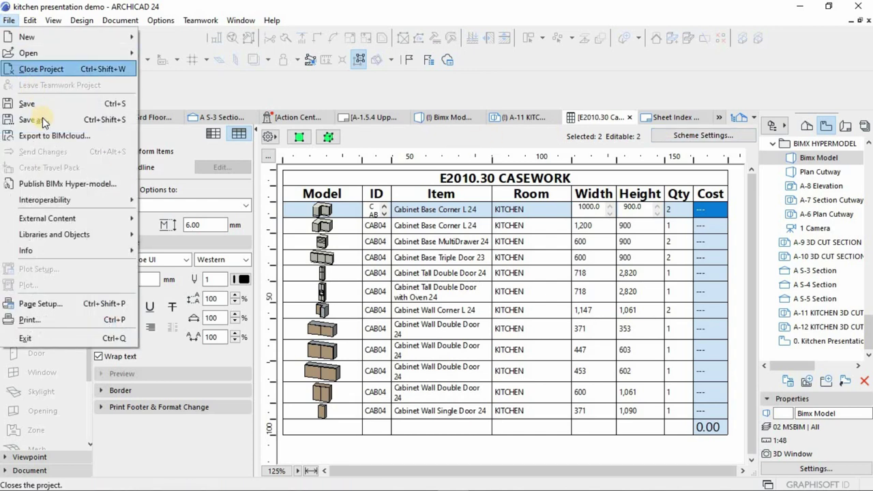
click(43, 119)
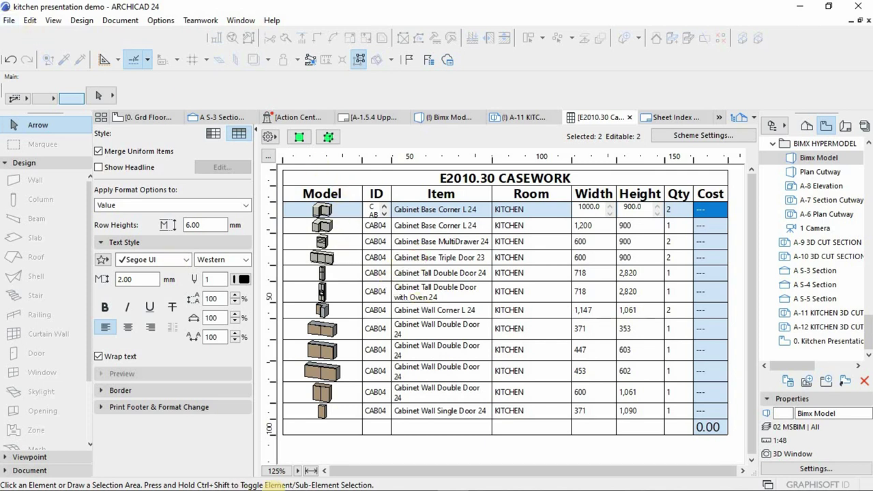
click(449, 481)
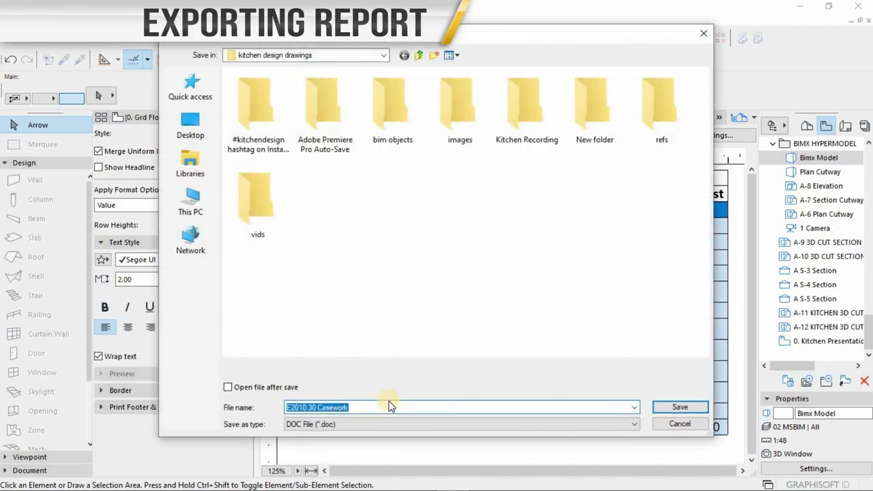
click(361, 424)
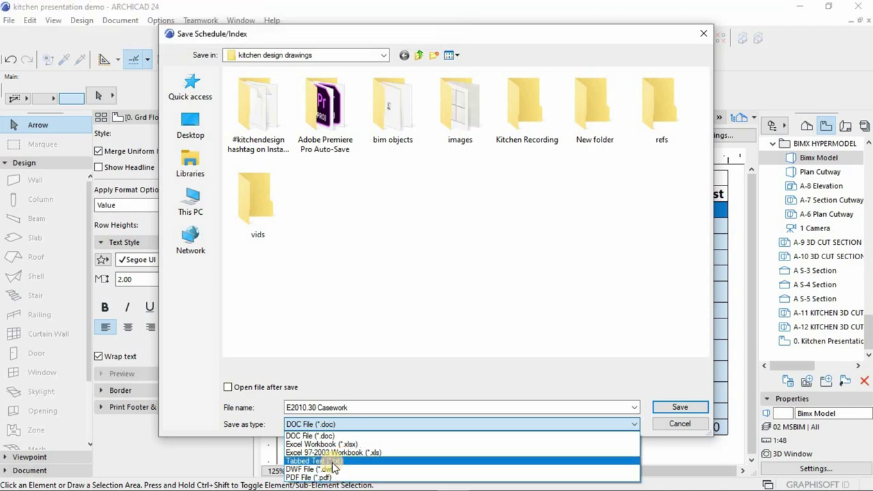
click(341, 426)
click(335, 425)
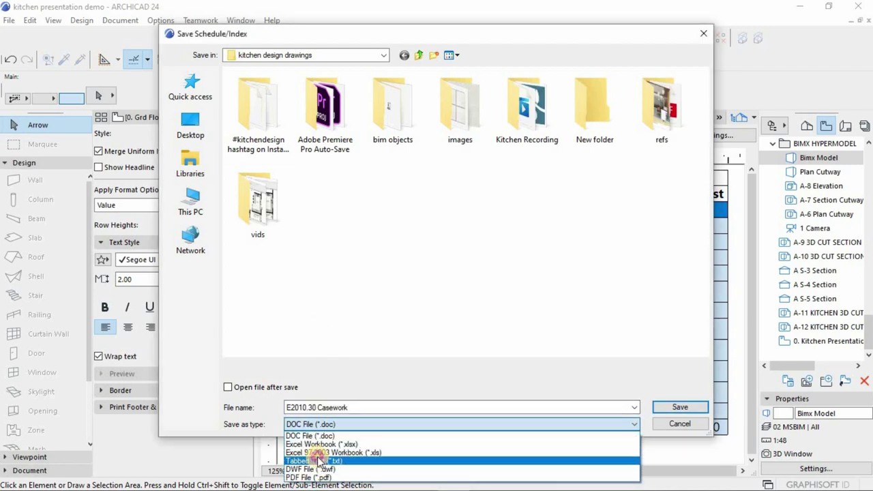
click(315, 461)
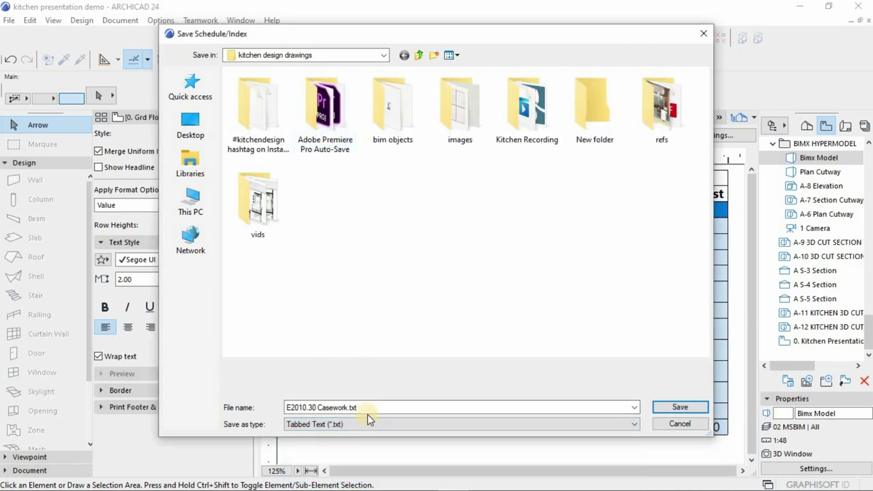
click(682, 408)
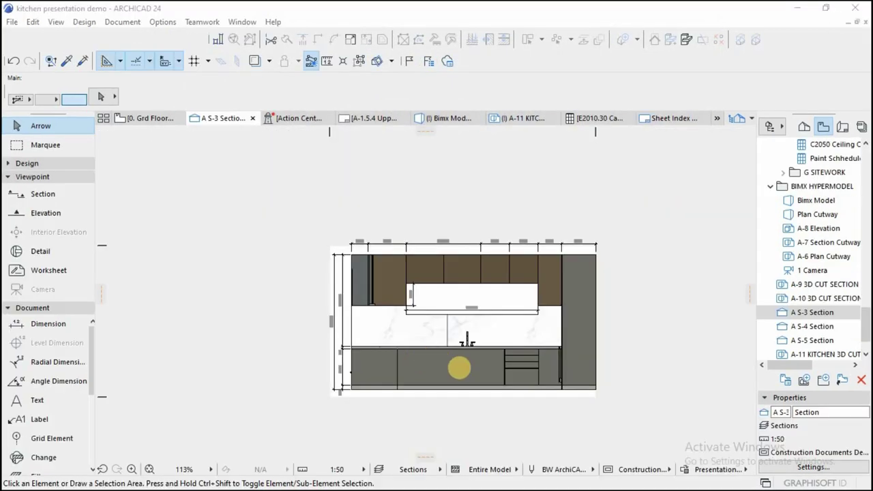
Examine the dimensioned kitchen elevations in the A S-3 and A S-4 section views.
scroll(517, 357, up, 1)
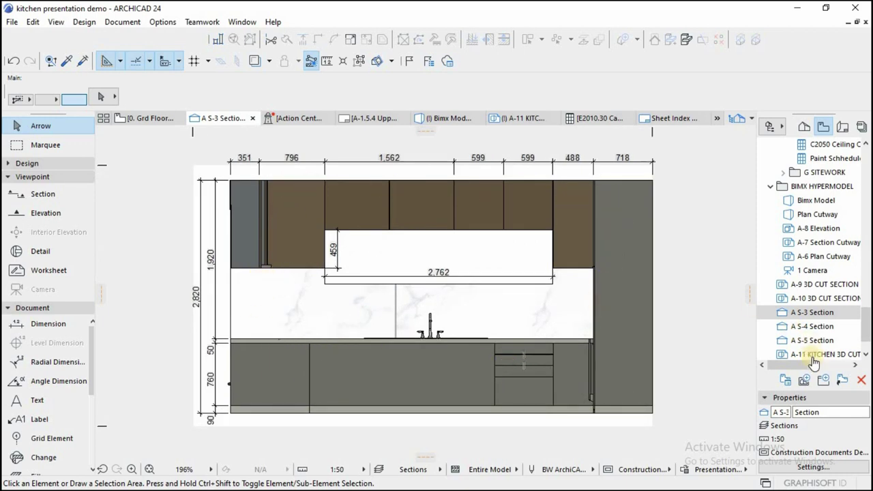
double_click(811, 328)
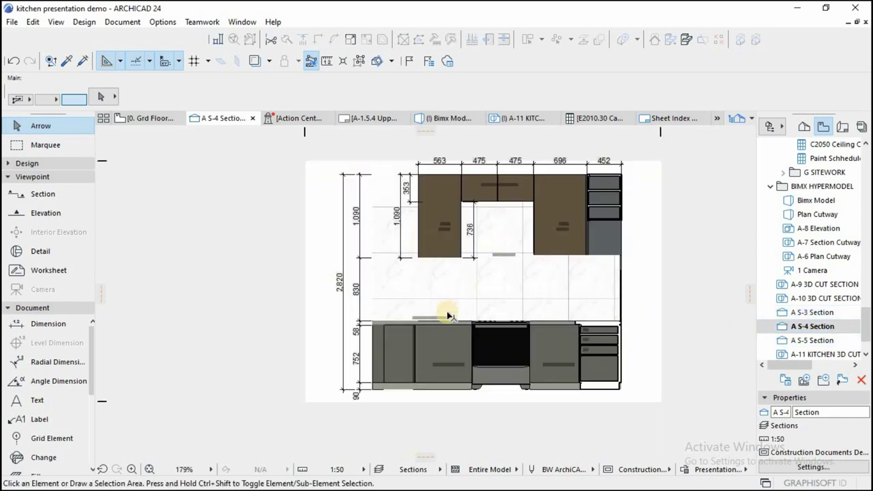
scroll(447, 311, up, 5)
scroll(430, 327, down, 3)
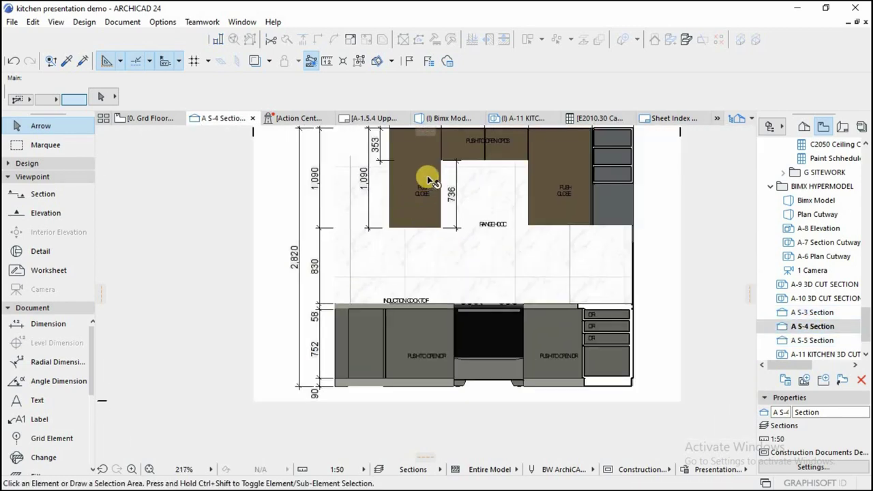
scroll(423, 210, down, 3)
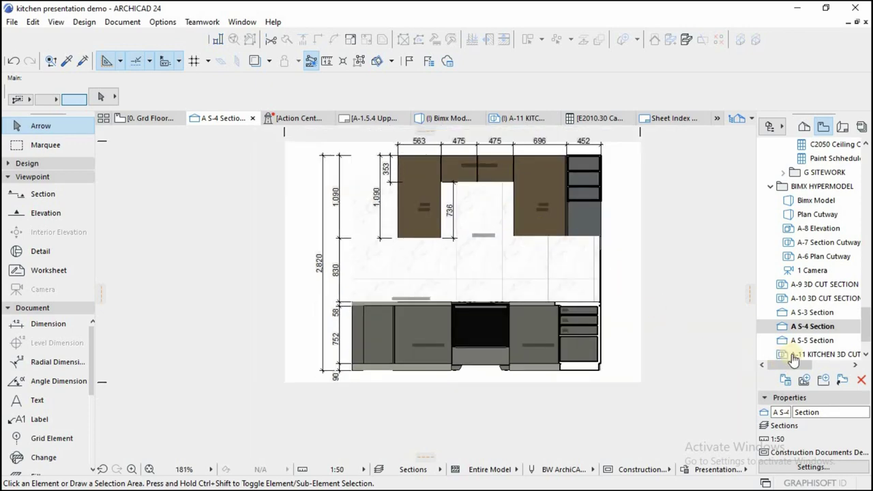
Examine the dimensioned kitchen elevation with the fridge and oven units in the A S-5 section view.
double_click(810, 340)
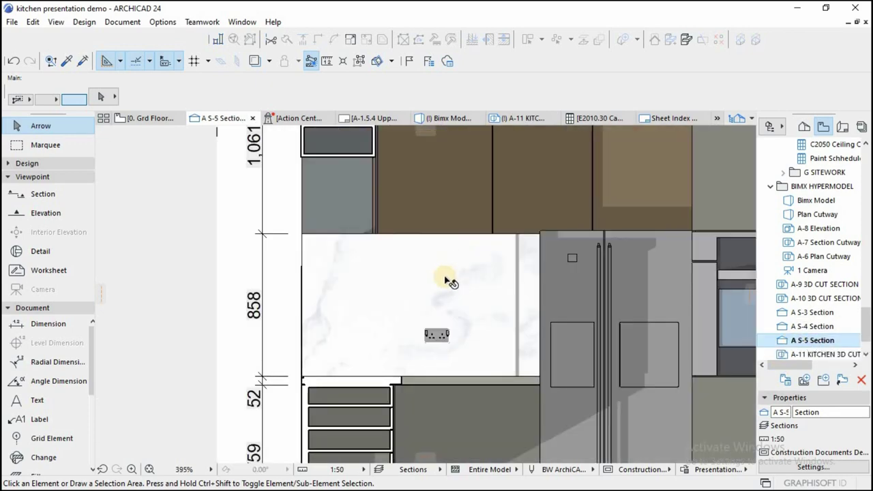
scroll(444, 280, down, 4)
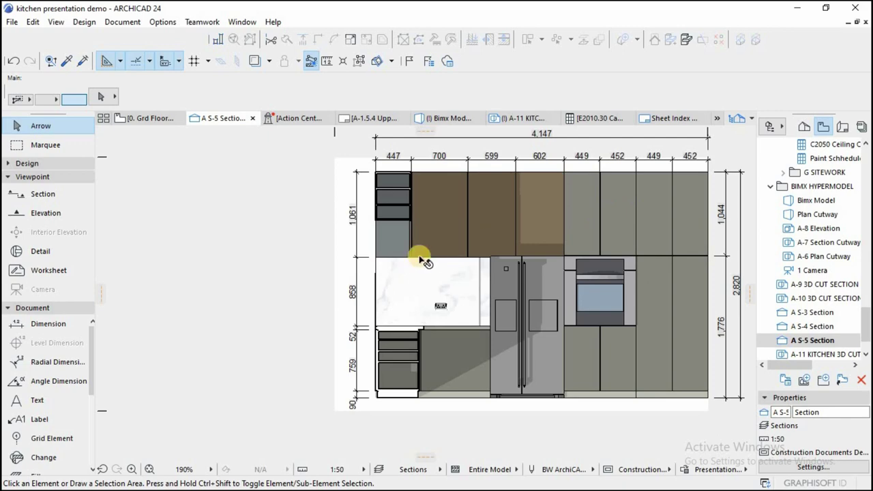
scroll(410, 262, down, 2)
scroll(592, 232, up, 2)
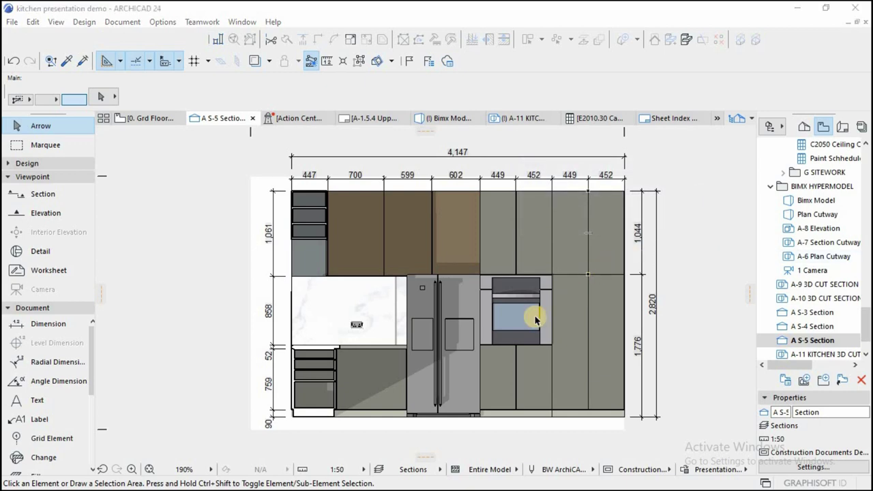
scroll(437, 314, down, 2)
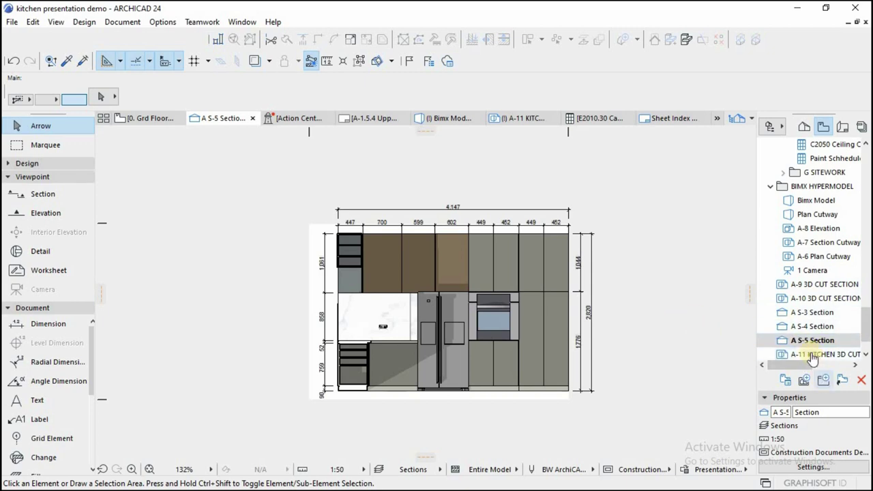
Examine the A-11 and A-12 kitchen 3D cut section views, fitting the whole kitchen in view.
double_click(818, 298)
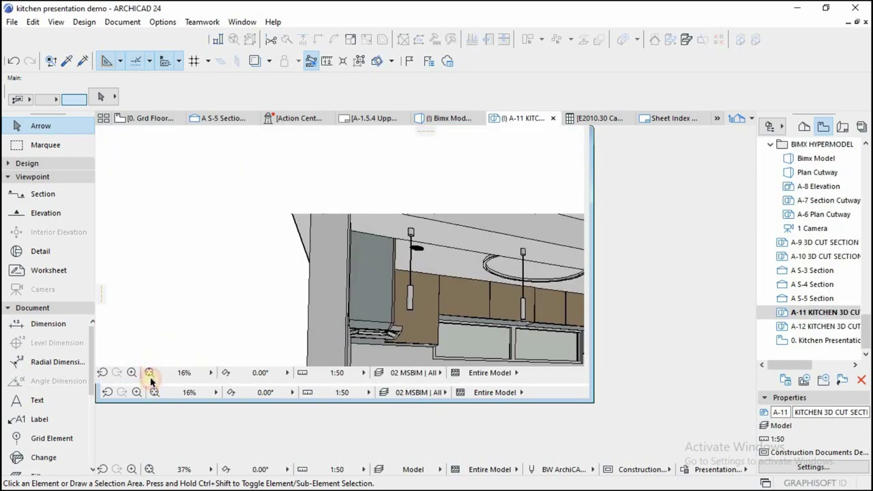
click(151, 377)
scroll(333, 278, down, 5)
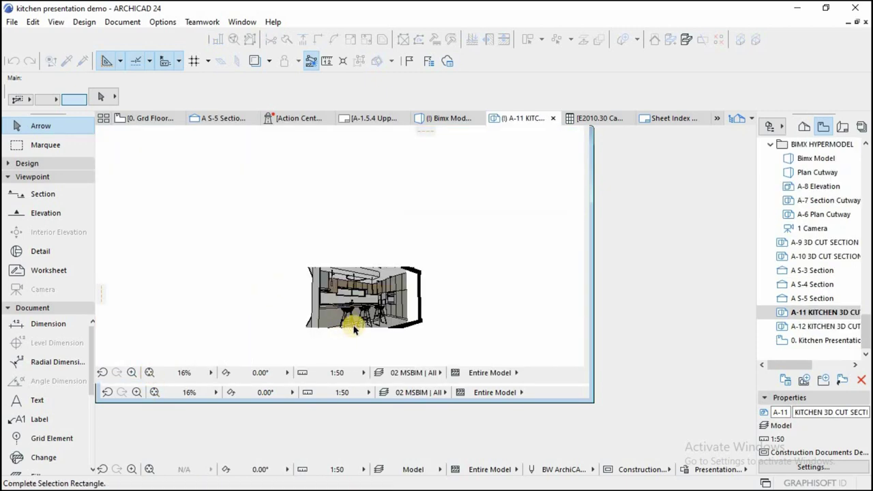
scroll(362, 204, up, 8)
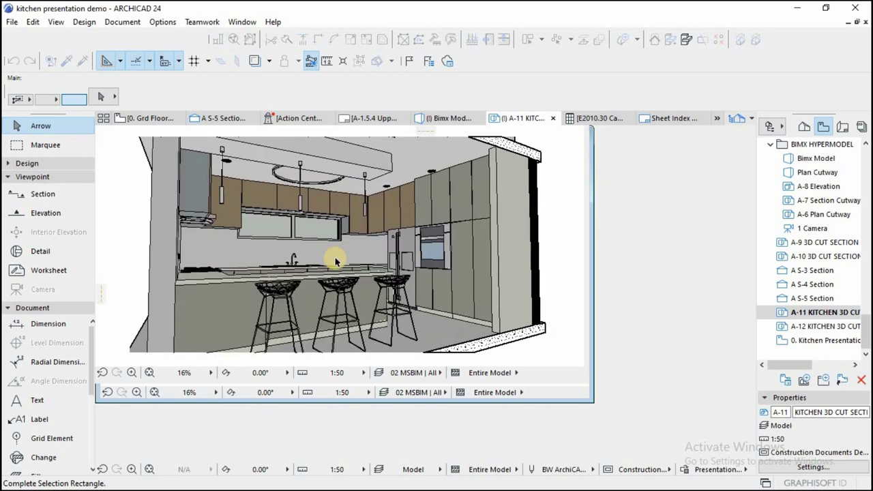
click(239, 282)
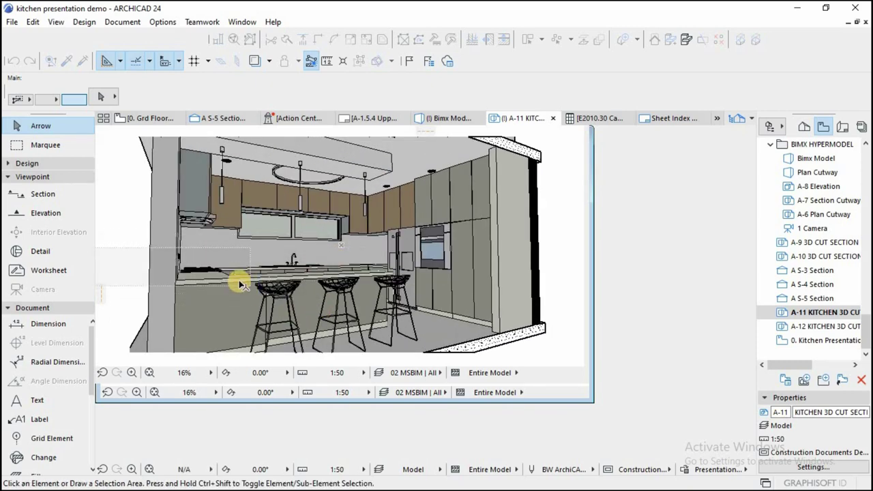
double_click(811, 322)
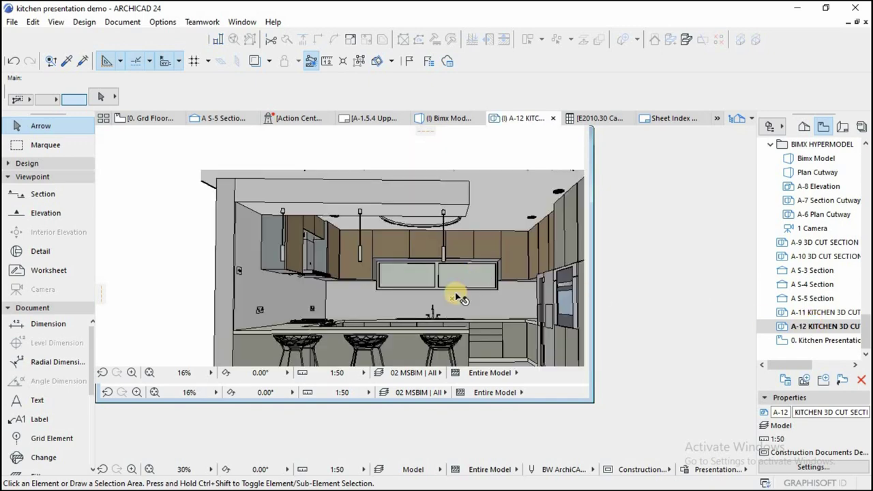
scroll(409, 300, down, 4)
scroll(444, 343, up, 3)
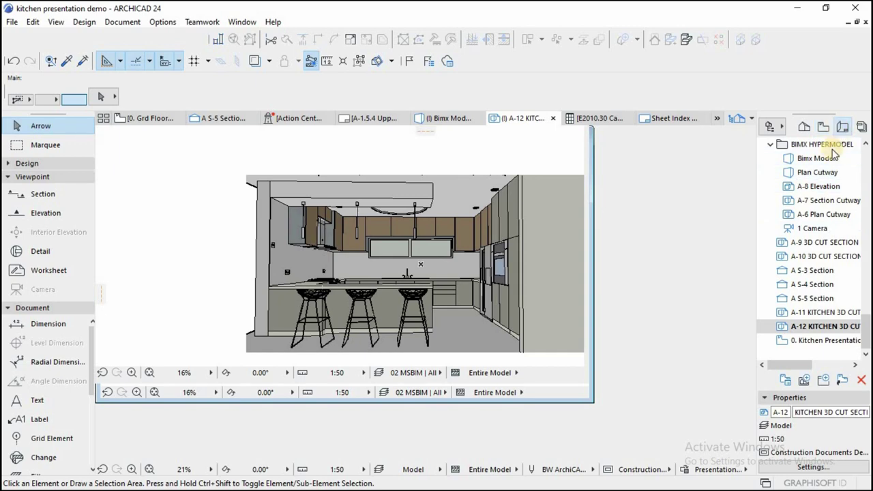
Go to the layout book's master layouts and examine the title block of the A1 Pletorica Landscape master.
click(842, 127)
scroll(802, 330, down, 6)
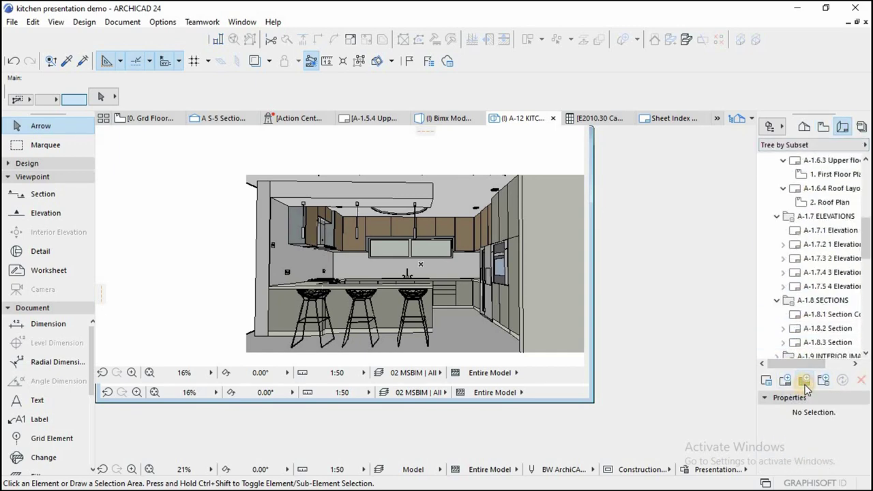
click(804, 380)
key(Return)
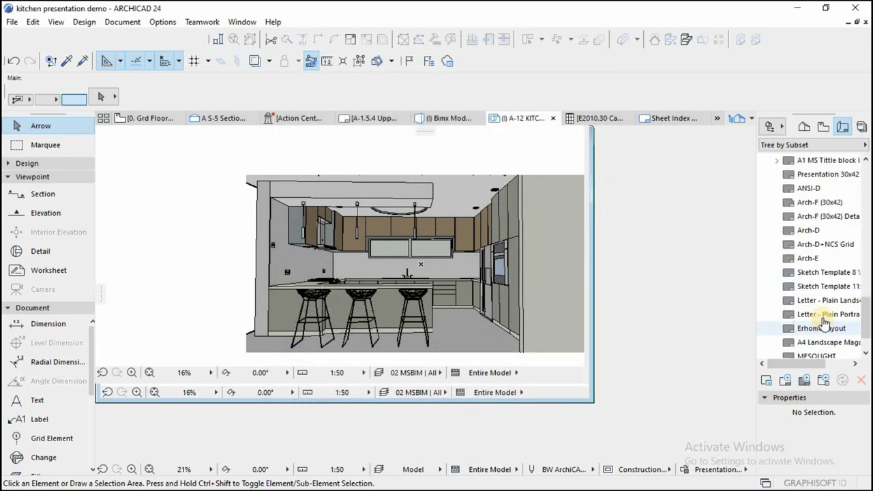
scroll(825, 323, up, 4)
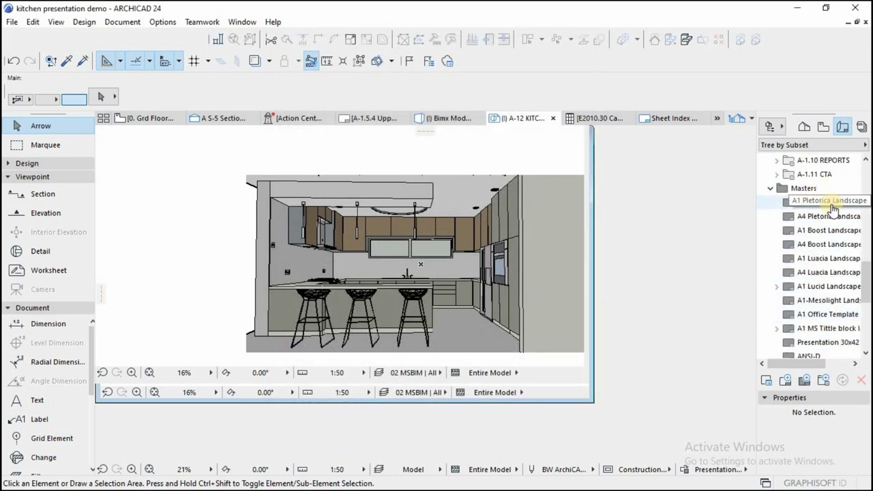
double_click(832, 208)
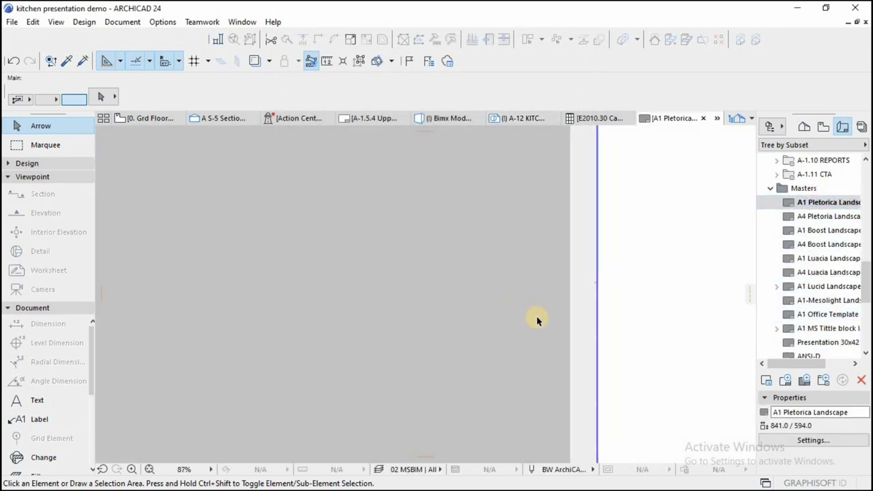
scroll(619, 341, up, 5)
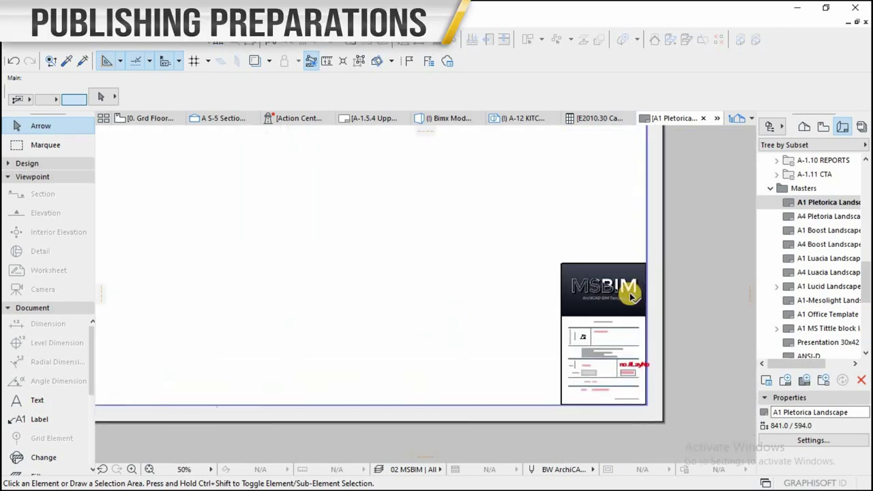
scroll(633, 295, up, 3)
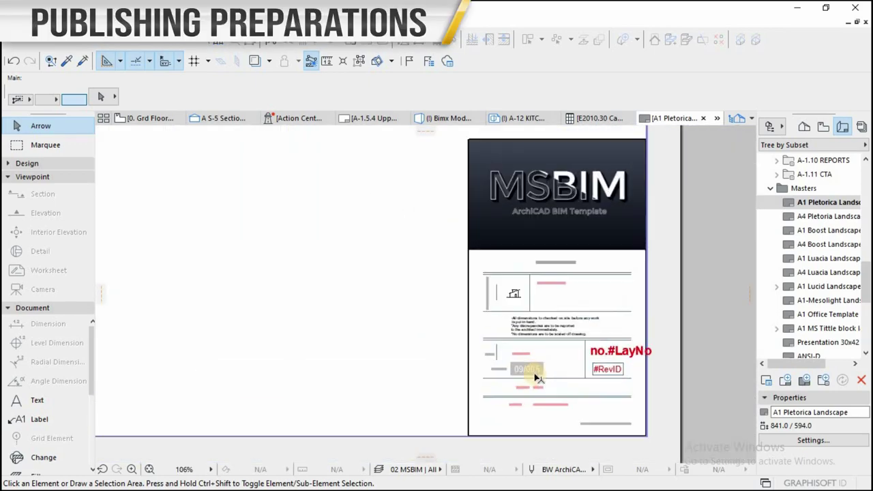
scroll(536, 377, down, 8)
Compare the A4 Pletoria Landscape, Presentation 30x42, ANSI-D, A4 Blank and Meyano A1 master layouts.
click(822, 218)
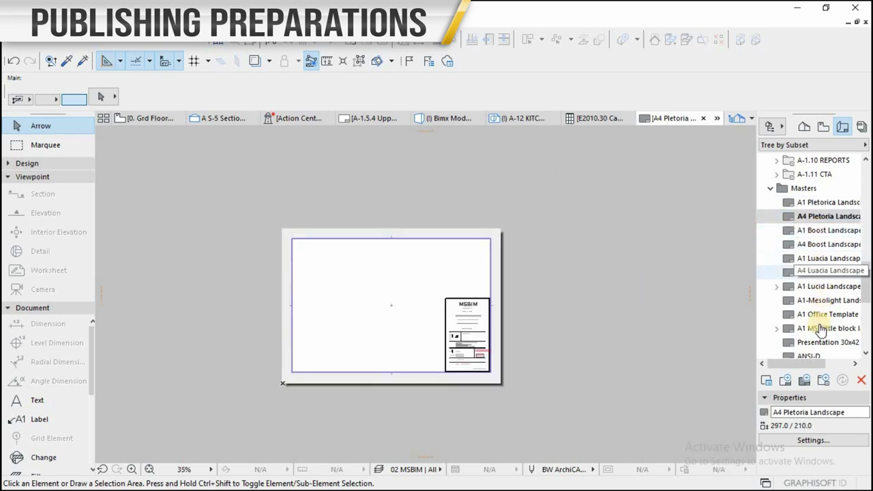
scroll(825, 320, down, 2)
click(828, 258)
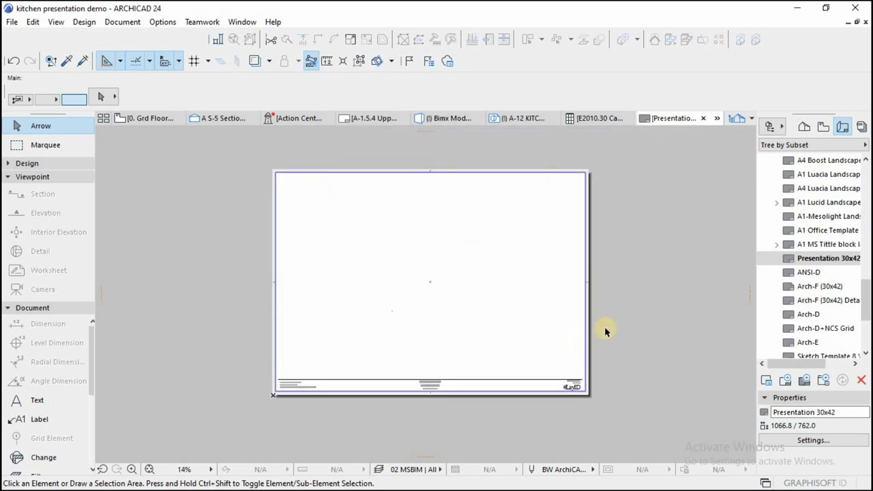
click(791, 272)
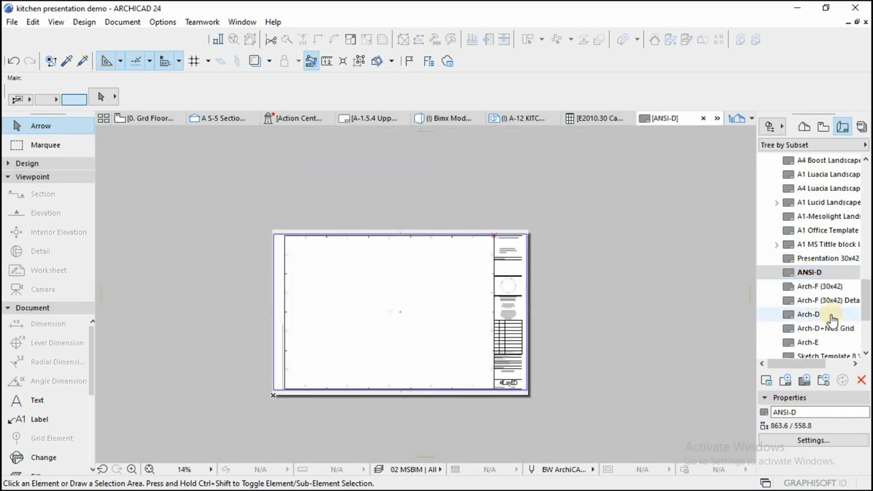
scroll(832, 319, down, 3)
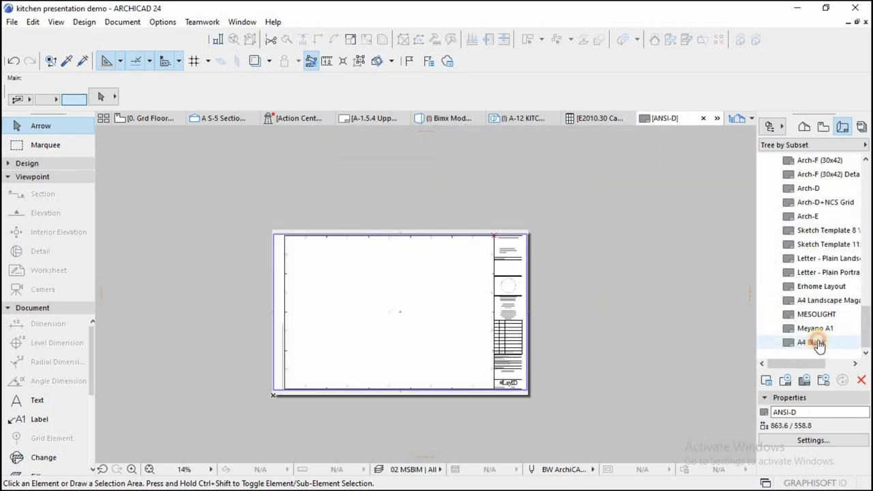
click(817, 343)
click(813, 329)
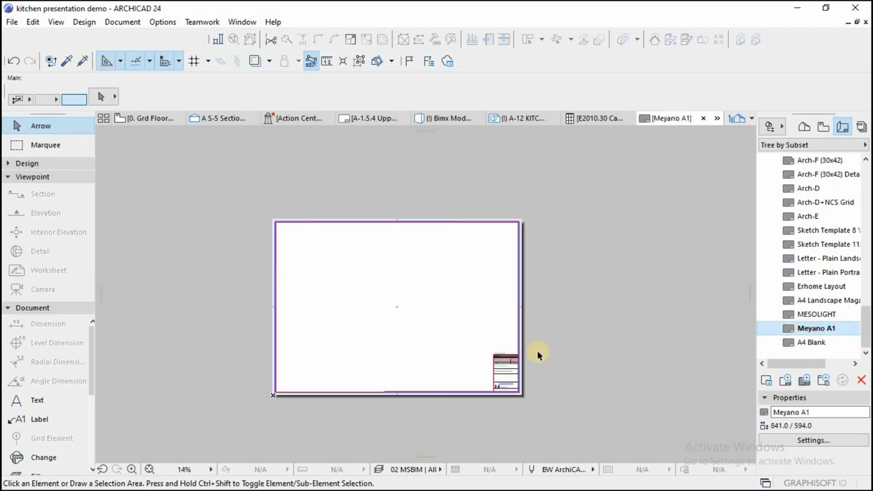
Examine the logo image, project title and layout ID text in the title strip of the Erhome Layout master.
click(816, 287)
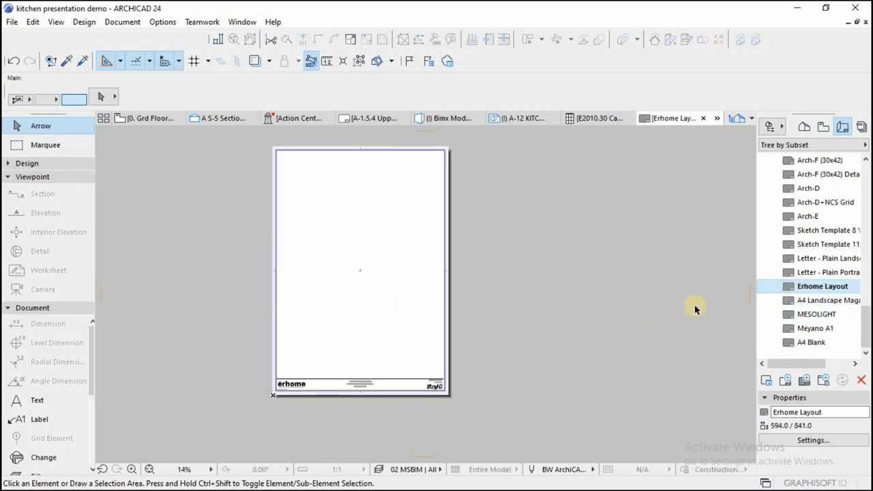
click(293, 356)
scroll(293, 386, up, 4)
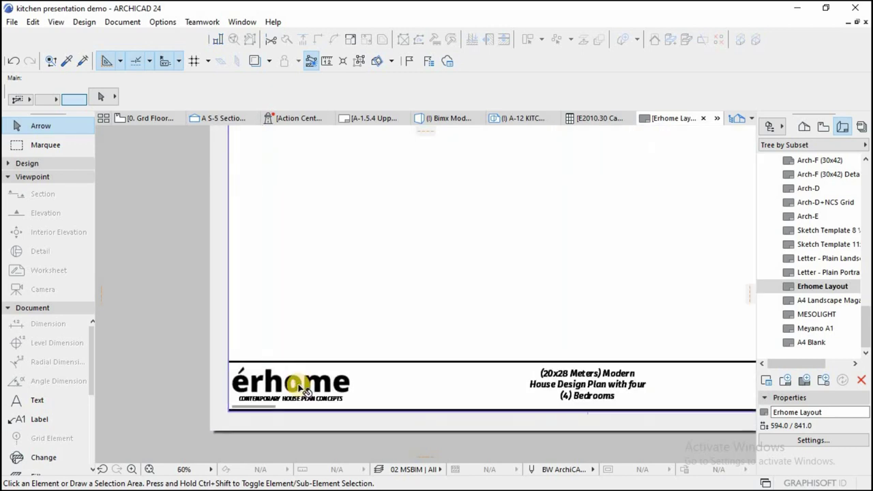
scroll(323, 369, down, 4)
scroll(322, 369, down, 2)
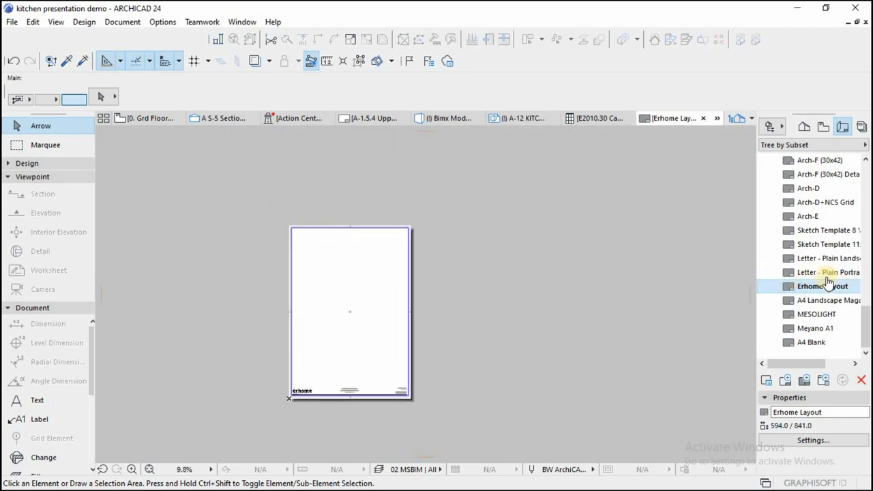
scroll(826, 283, up, 1)
scroll(421, 389, up, 5)
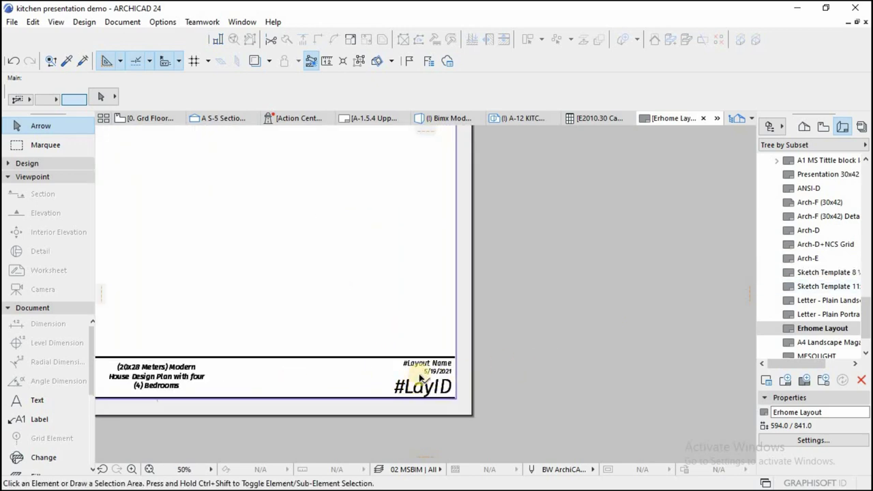
key(ctrl+v)
scroll(420, 376, down, 3)
scroll(232, 380, up, 3)
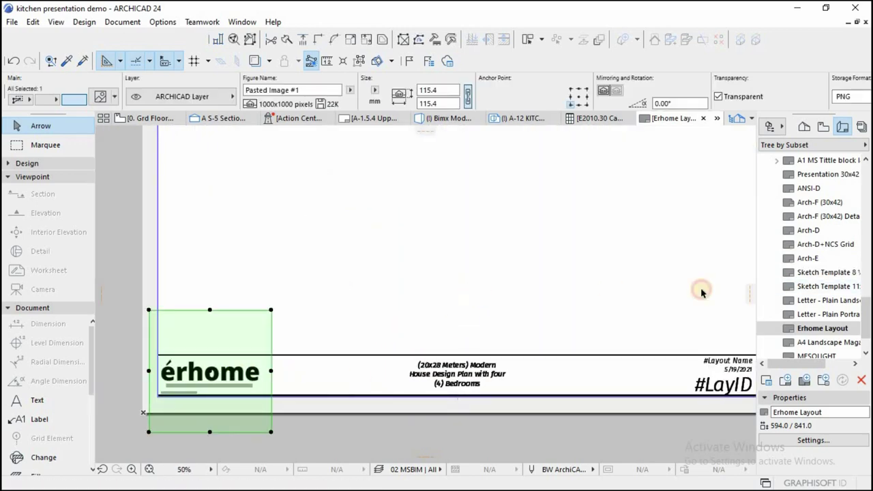
click(701, 292)
scroll(828, 181, up, 1)
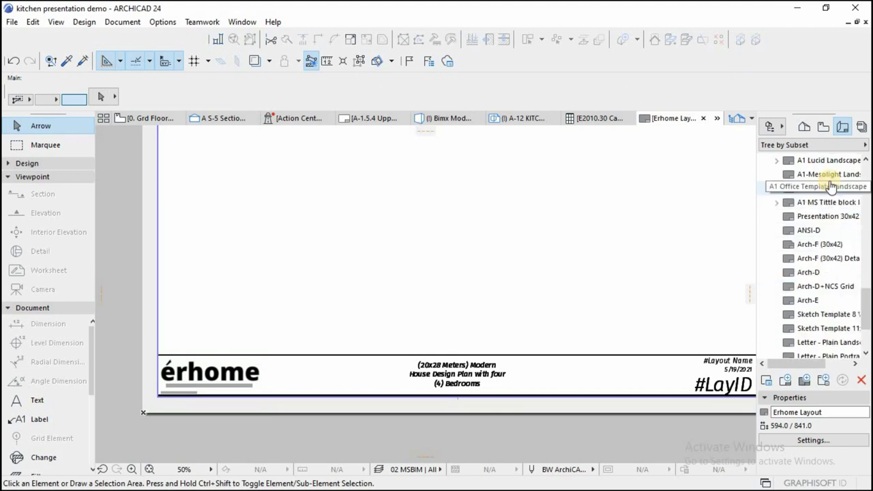
Examine the title blocks of the Presentation 30x42 and A1 MS Tittle block landscape master layouts.
double_click(827, 217)
scroll(826, 259, up, 5)
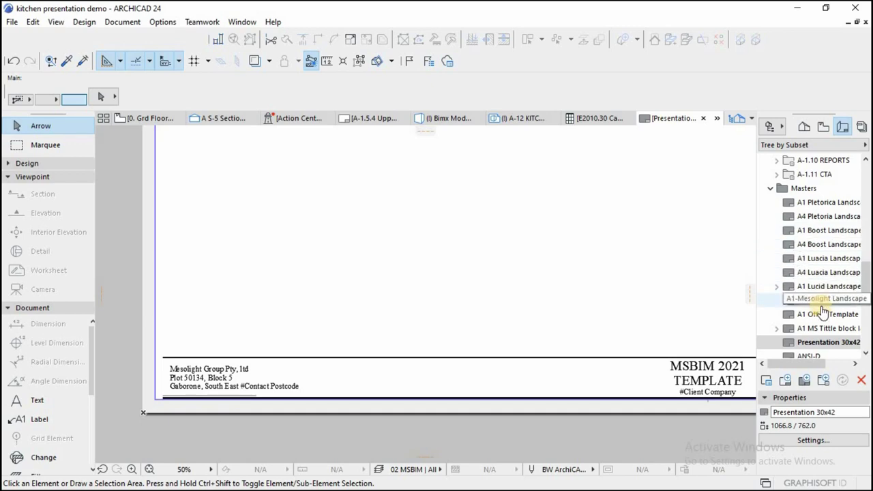
double_click(818, 328)
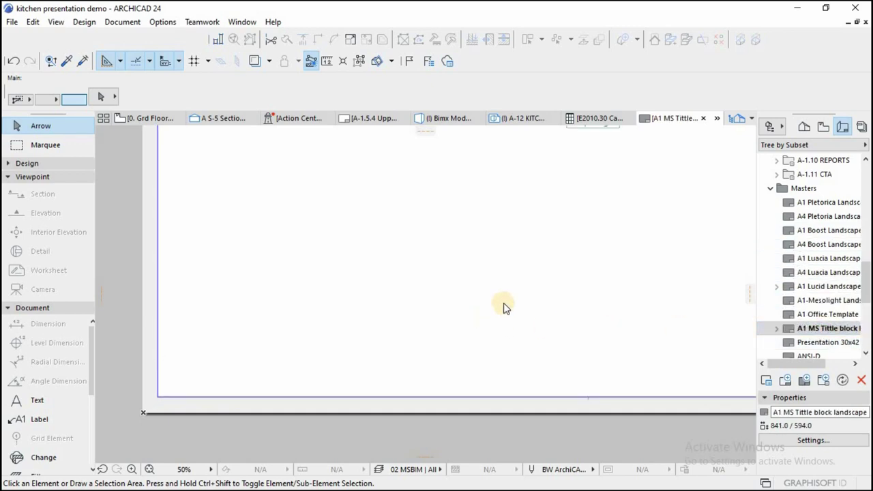
scroll(539, 314, down, 5)
scroll(634, 280, up, 5)
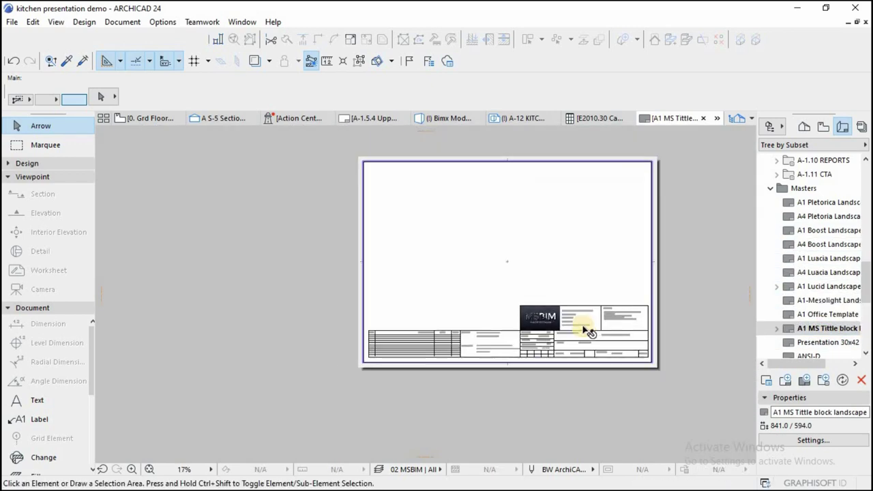
scroll(482, 335, up, 2)
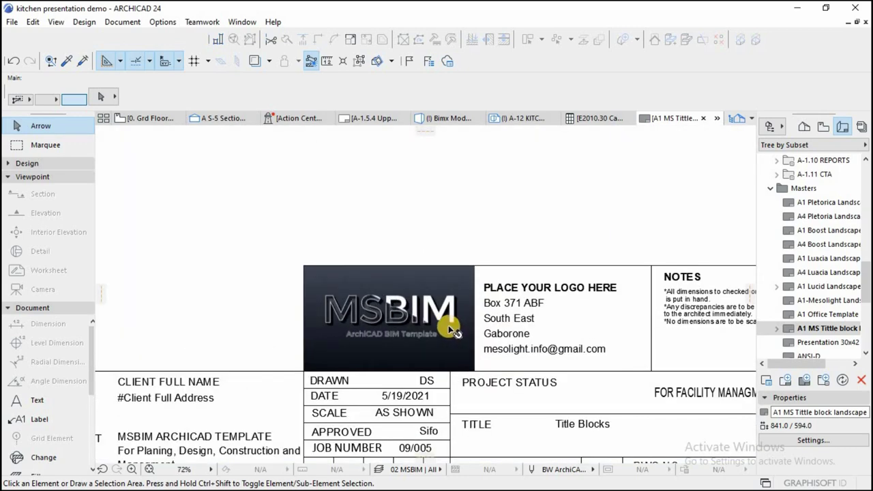
scroll(453, 321, down, 1)
scroll(444, 368, down, 5)
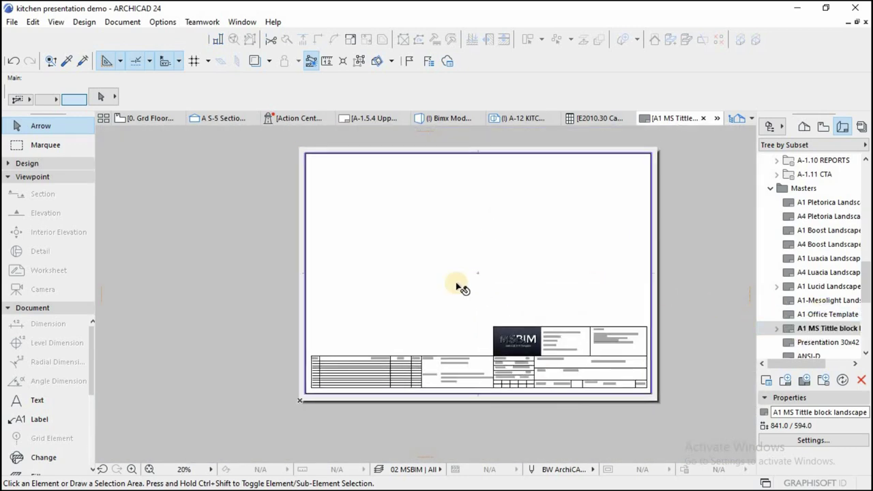
click(559, 285)
key(Escape)
Examine the title blocks of the A4 Boost Landscape and A4 Luacia Landscape master layouts.
double_click(821, 244)
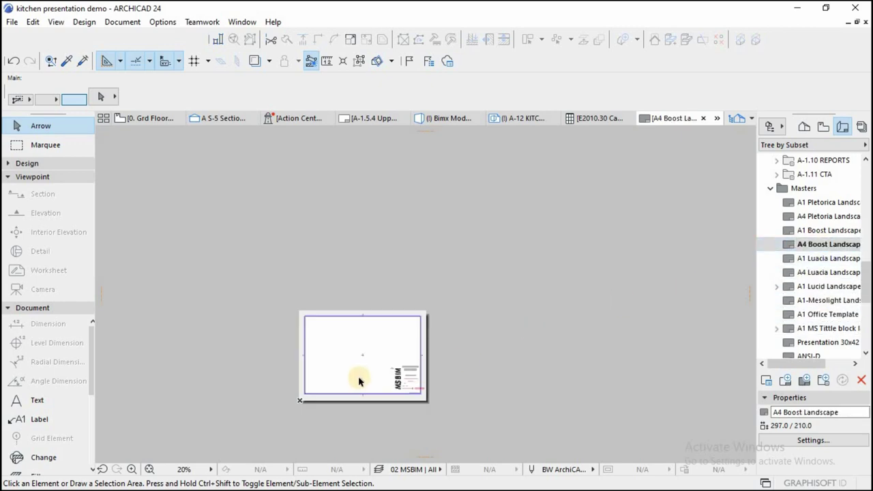
scroll(412, 382, up, 6)
scroll(418, 317, up, 2)
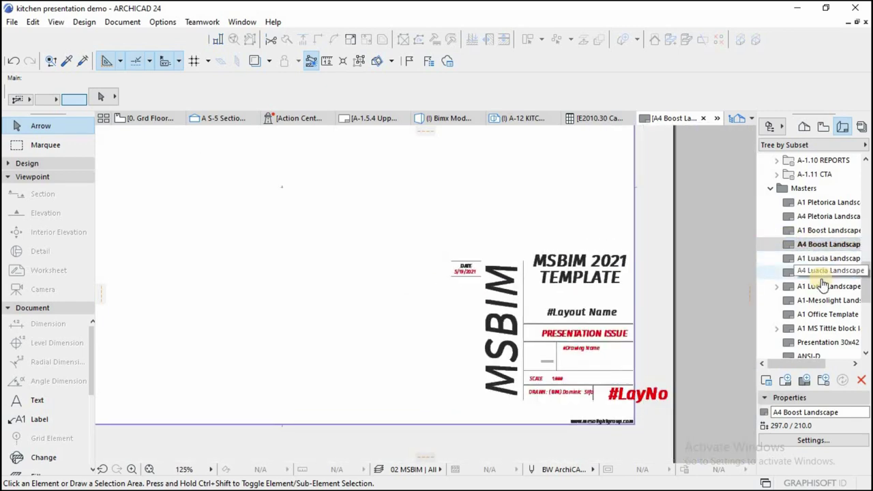
double_click(824, 273)
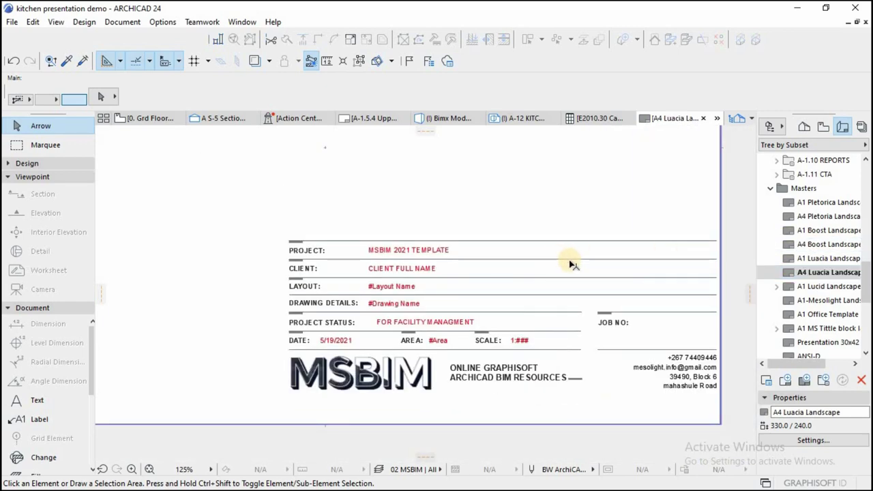
Select and inspect the title block elements of the A4 Luacia Landscape master layout.
scroll(572, 264, down, 6)
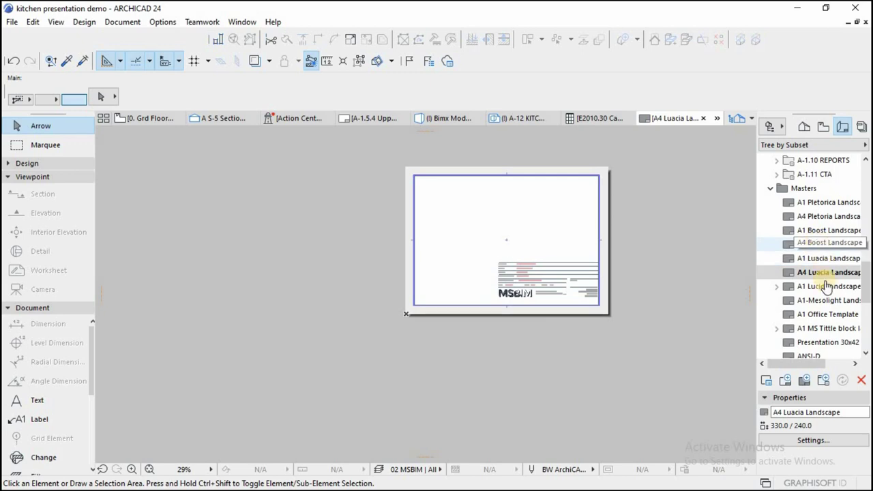
scroll(826, 286, down, 4)
scroll(817, 289, up, 4)
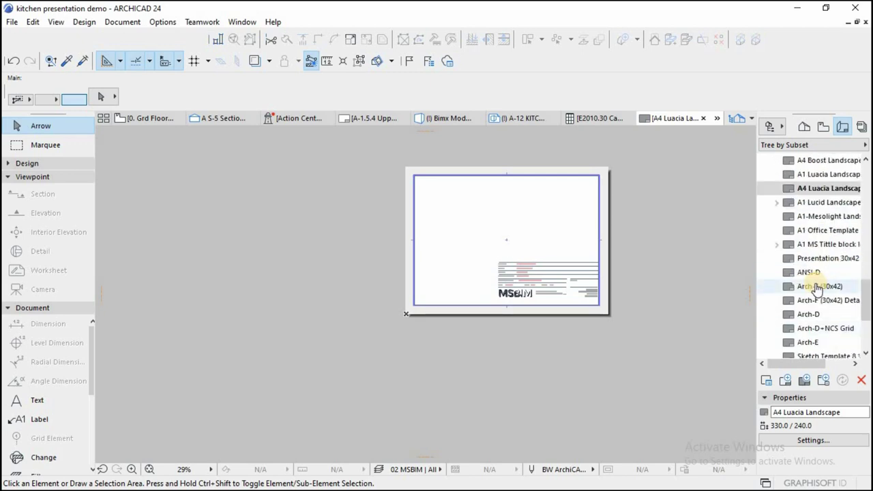
drag(529, 276, 424, 218)
scroll(562, 276, up, 3)
scroll(489, 298, up, 3)
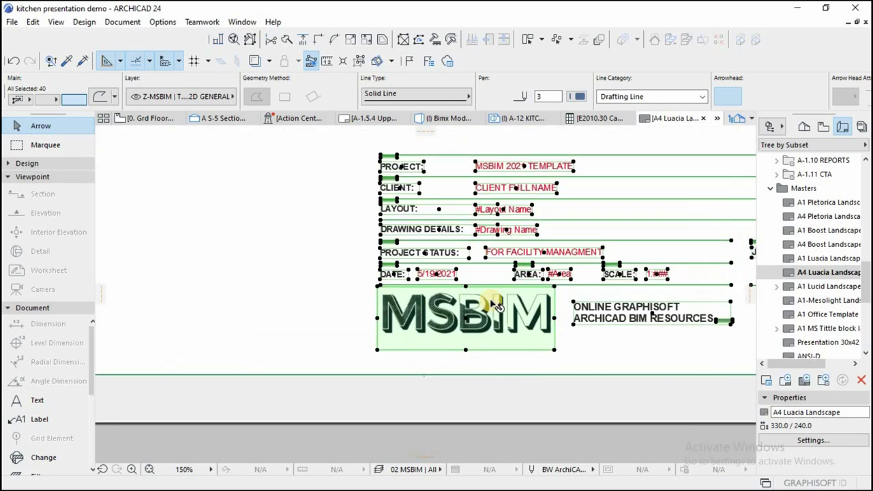
scroll(675, 316, up, 1)
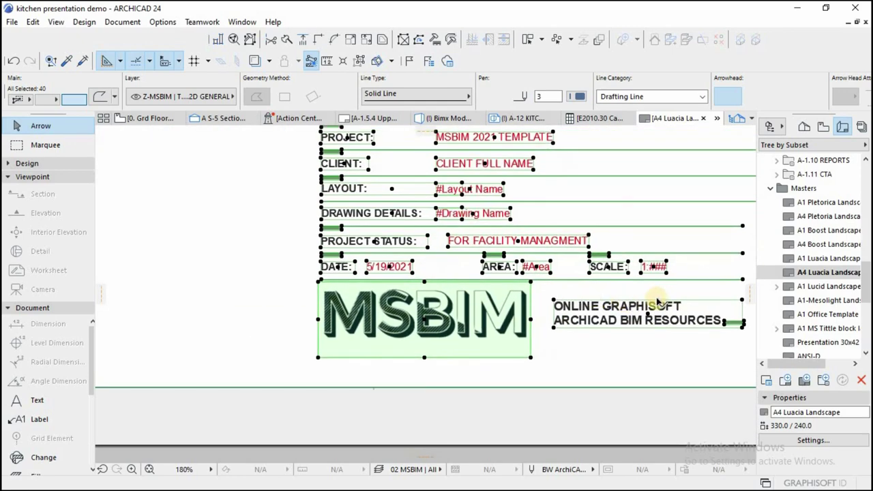
Copy all title block elements from the A4 Pletoria Landscape master layout.
double_click(825, 217)
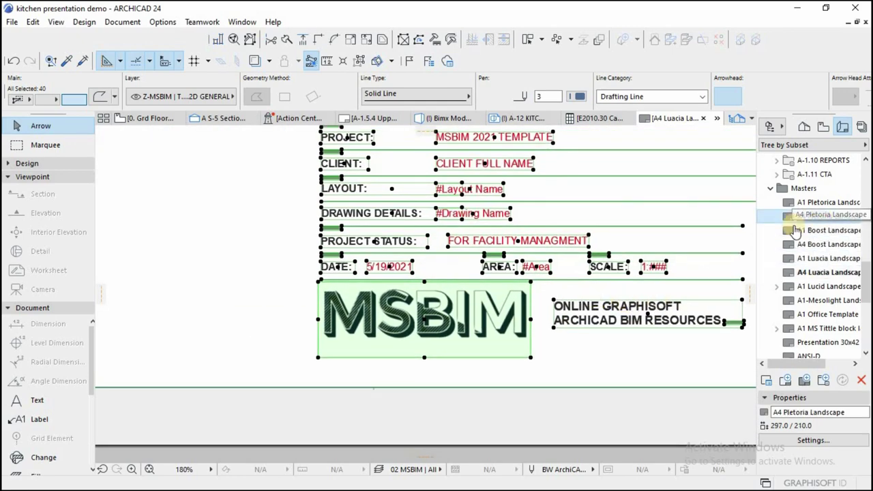
scroll(503, 306, down, 5)
scroll(436, 277, up, 5)
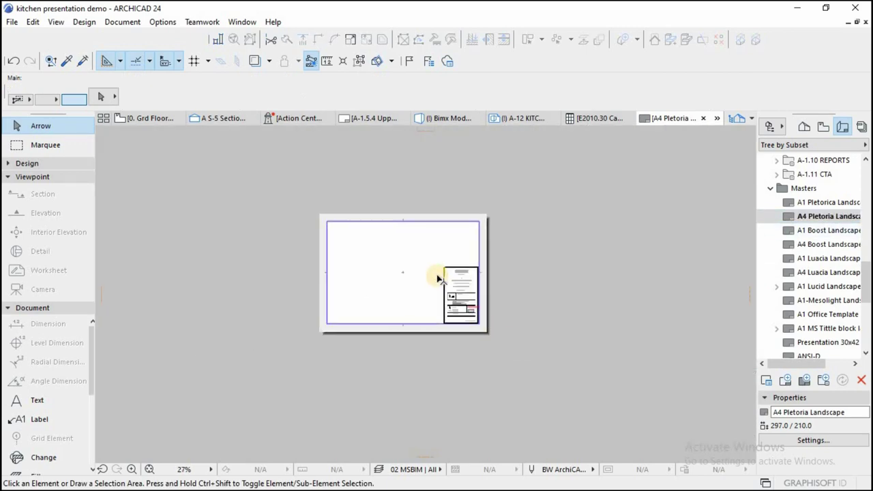
scroll(436, 276, down, 3)
scroll(494, 368, down, 3)
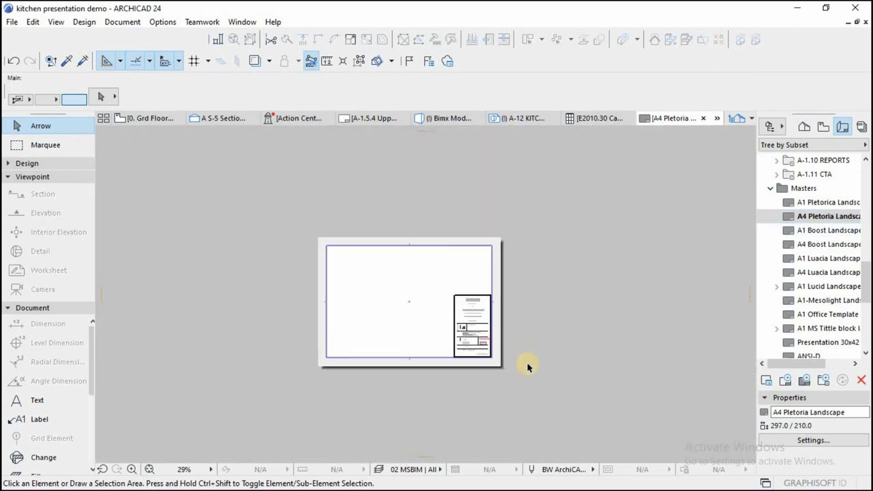
drag(528, 366, 310, 221)
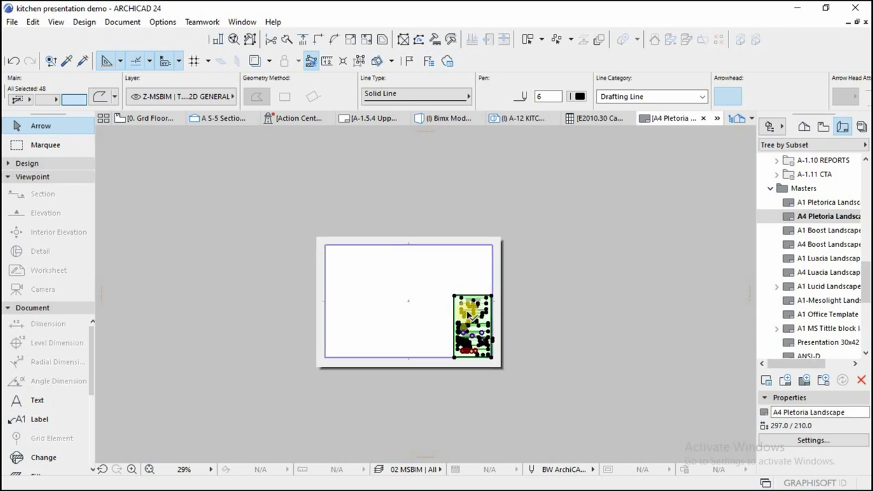
scroll(469, 321, up, 4)
right_click(434, 263)
click(481, 302)
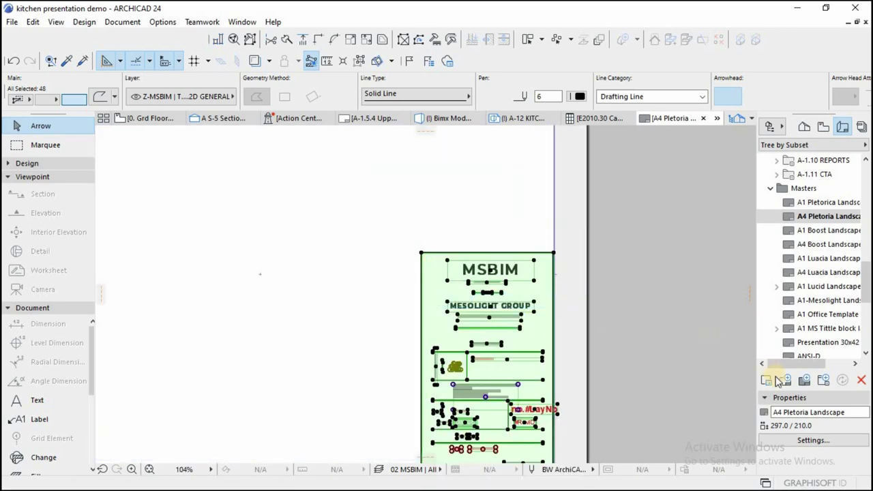
Create a new A3 (ISO) - Metric landscape master layout named KITCHEN LAYOUTS.
click(806, 381)
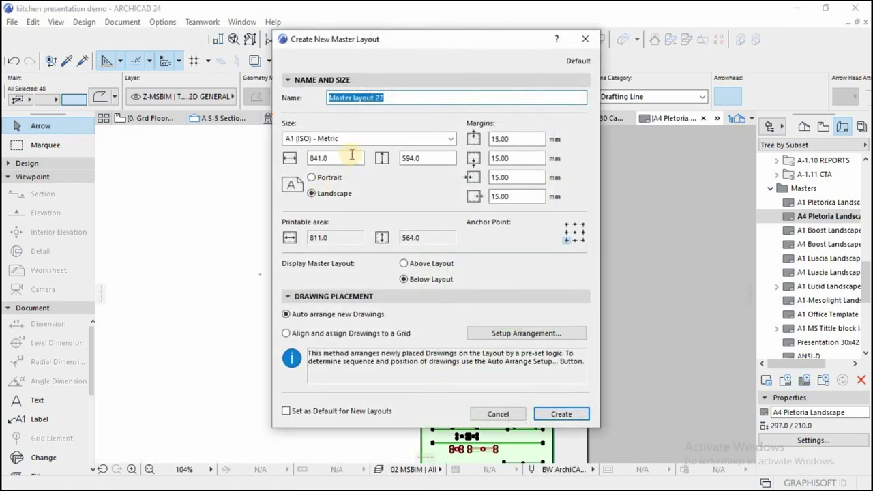
click(361, 137)
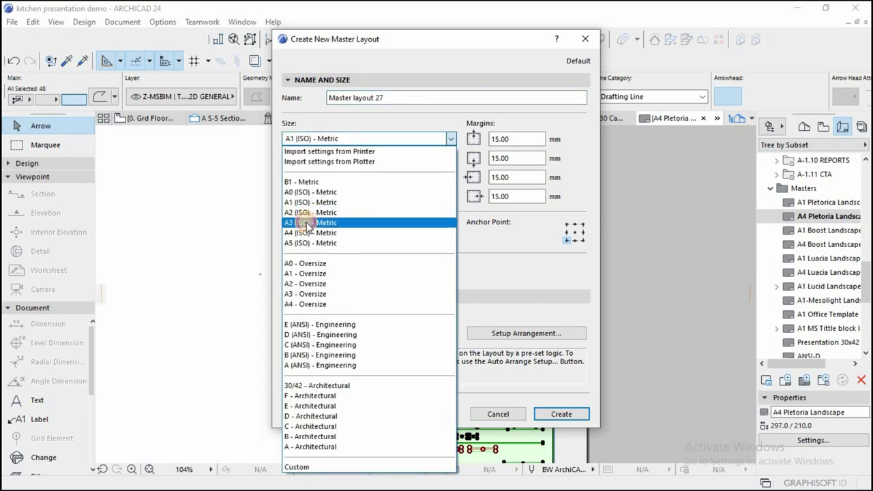
click(307, 222)
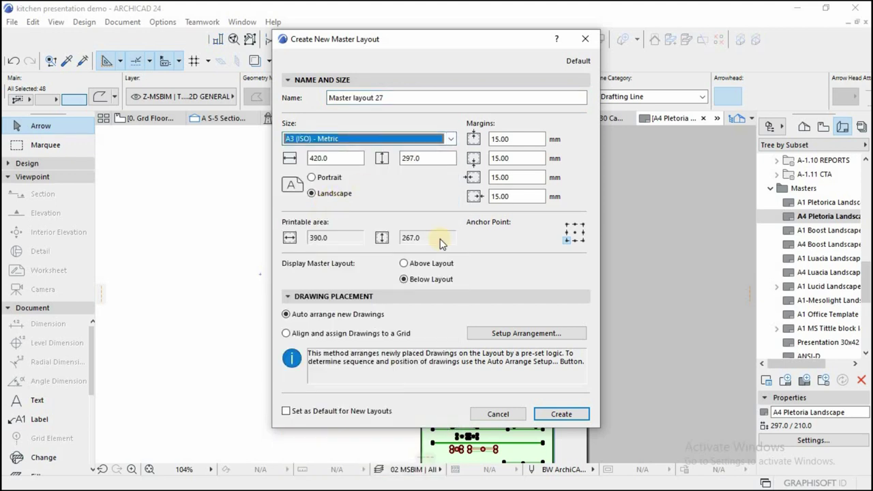
click(400, 98)
key(ctrl+a)
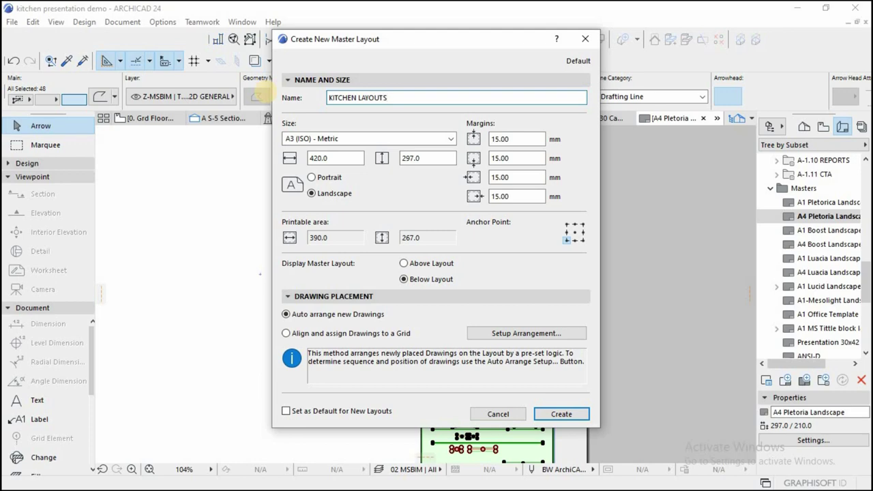
key(Return)
Paste the copied title block into the KITCHEN LAYOUTS master and move it to the lower-right corner of the printable area.
scroll(318, 376, down, 3)
scroll(314, 373, up, 1)
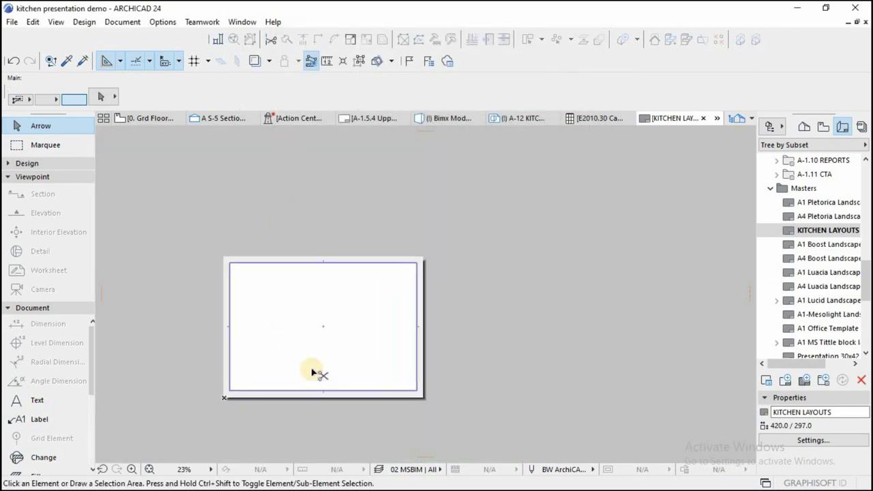
key(ctrl+v)
scroll(364, 388, up, 4)
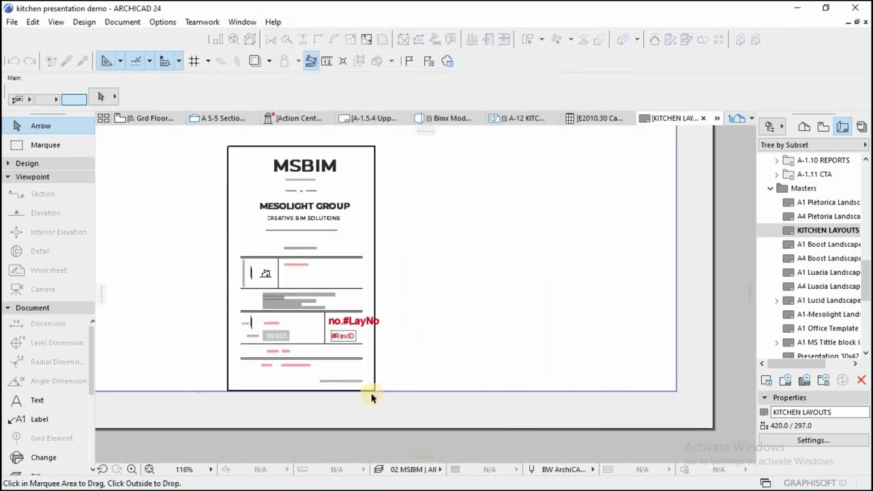
mouse_move(374, 392)
mouse_down()
mouse_move(670, 400)
mouse_move(673, 390)
mouse_up()
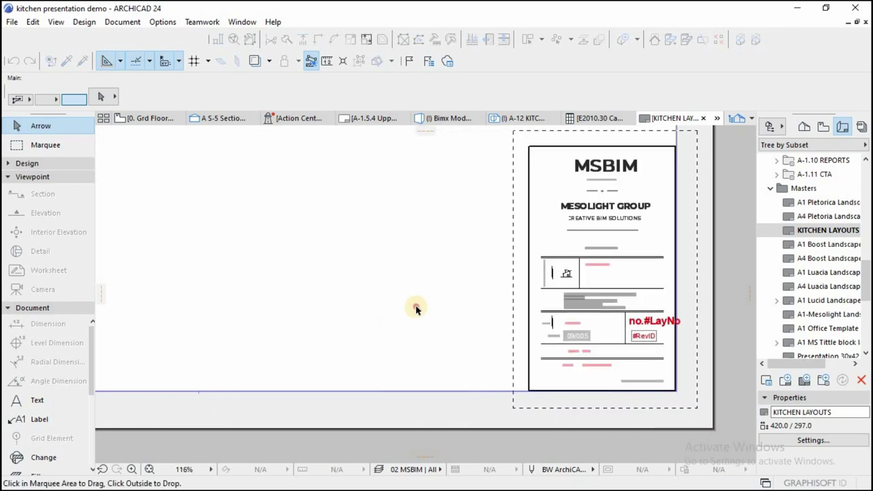
Place the pasted title block and examine its heading texts and position on the KITCHEN LAYOUTS sheet.
scroll(652, 220, up, 3)
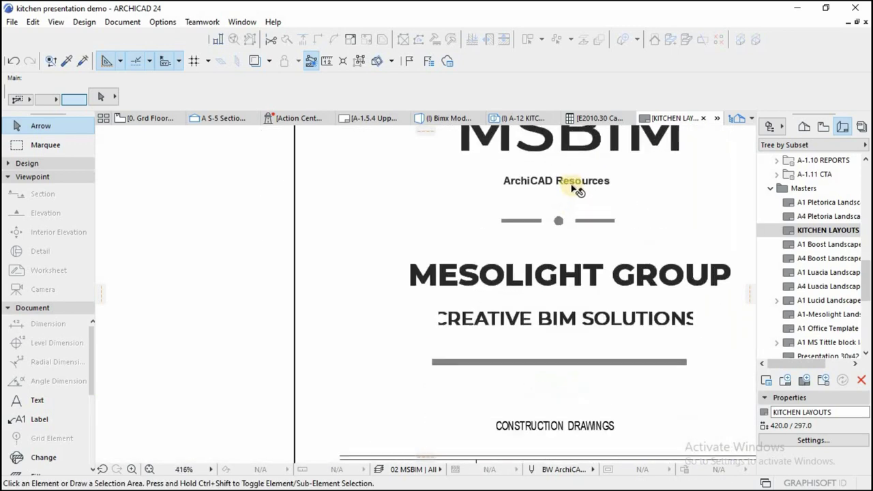
click(576, 183)
scroll(600, 228, down, 4)
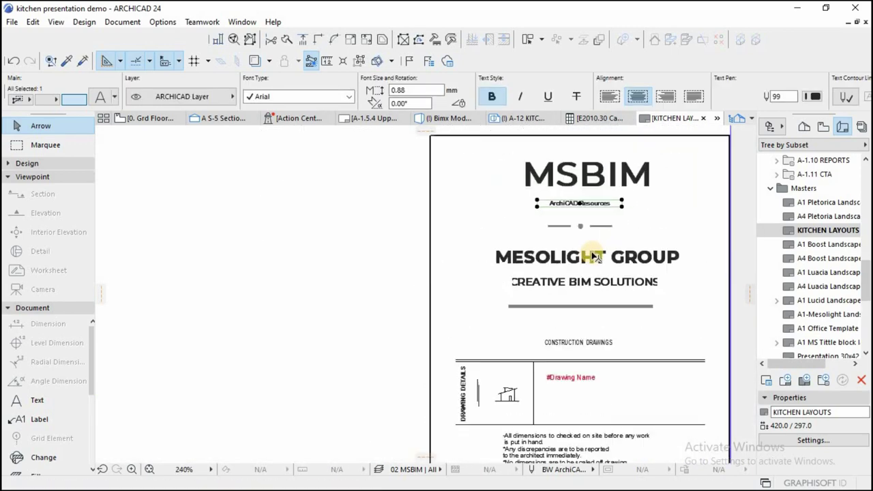
key(Escape)
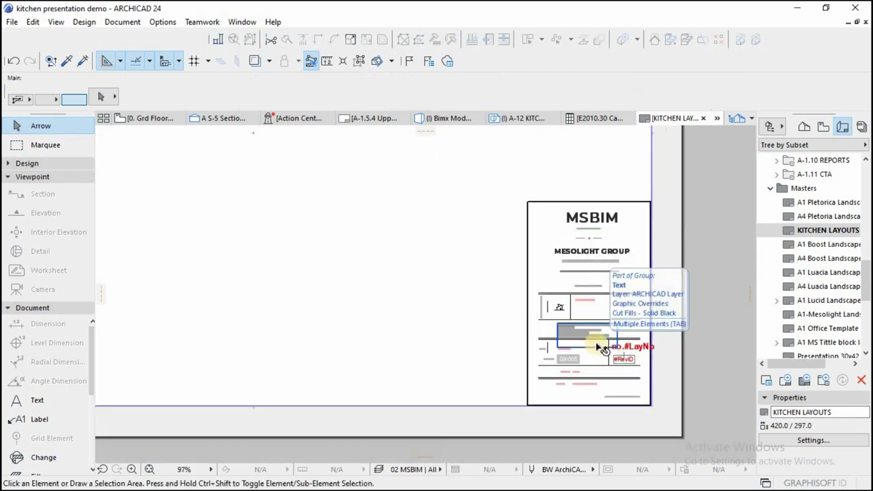
scroll(500, 333, down, 4)
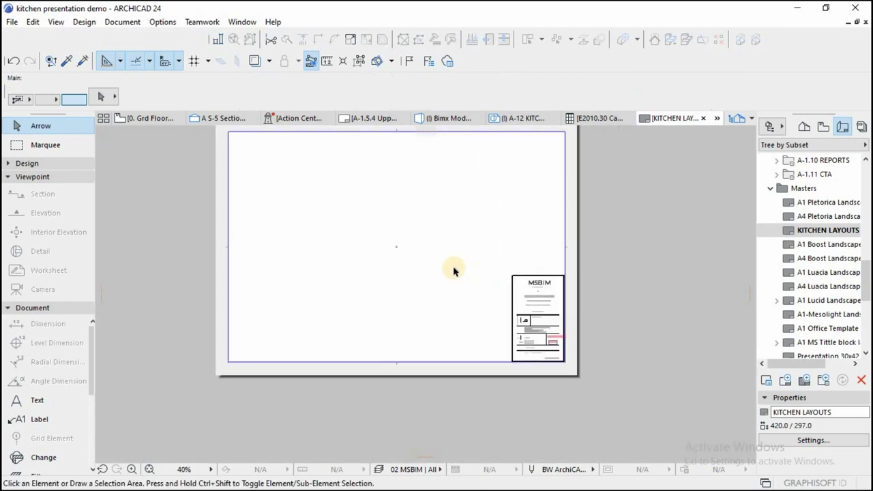
click(823, 126)
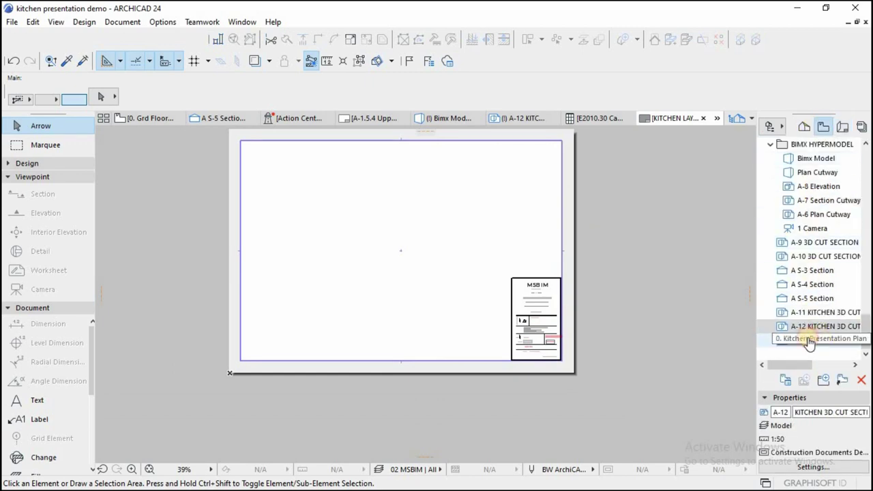
click(809, 341)
click(640, 263)
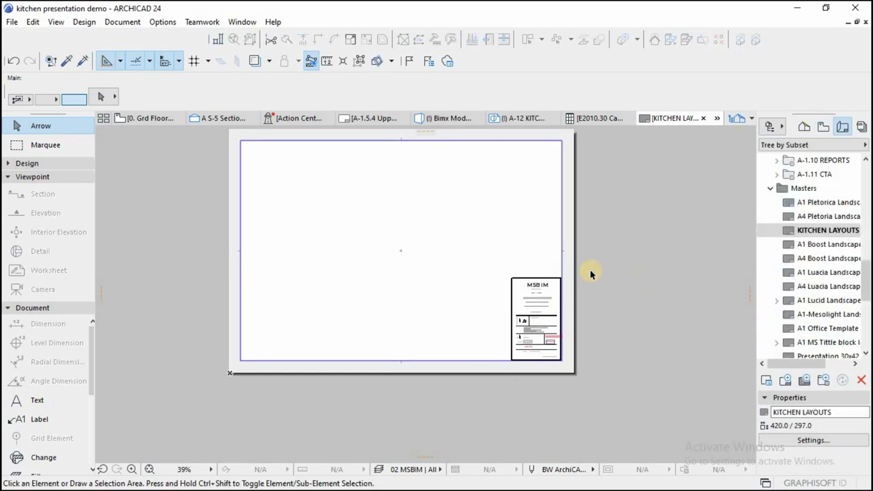
Create a layout named KITCHEN PRESENTATION LAYOUT based on the KITCHEN LAYOUTS master layout.
click(787, 381)
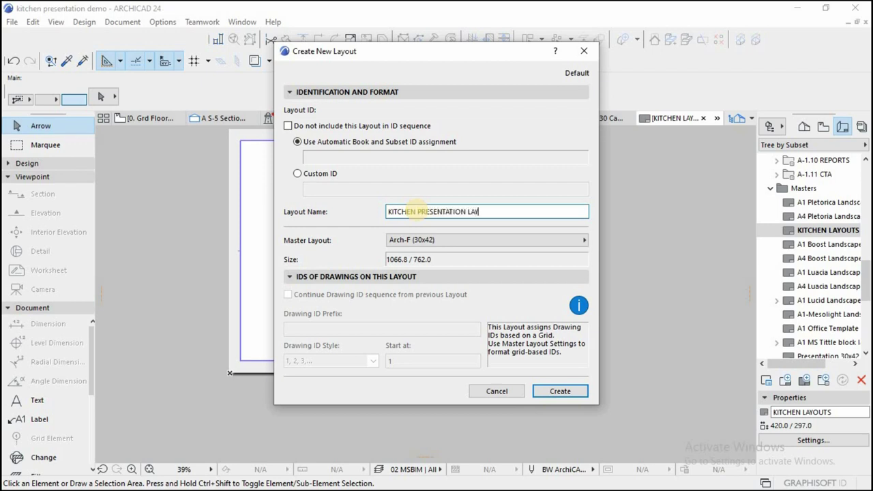
click(432, 240)
click(580, 412)
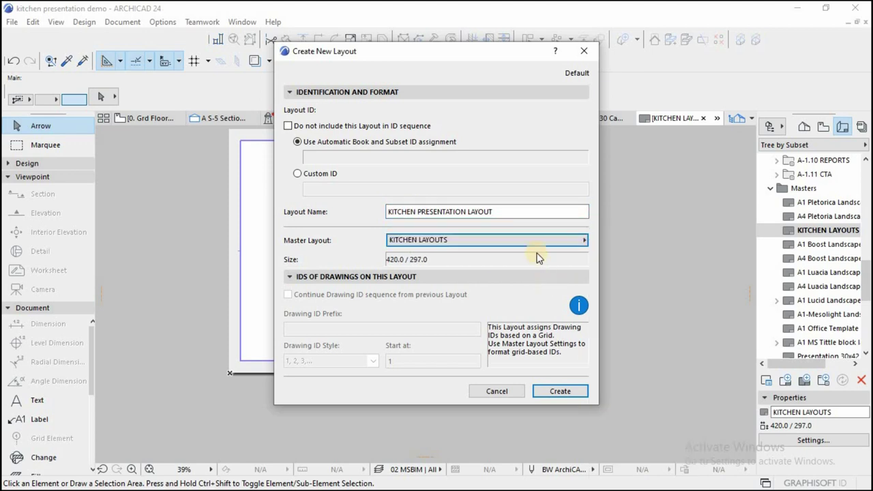
click(534, 242)
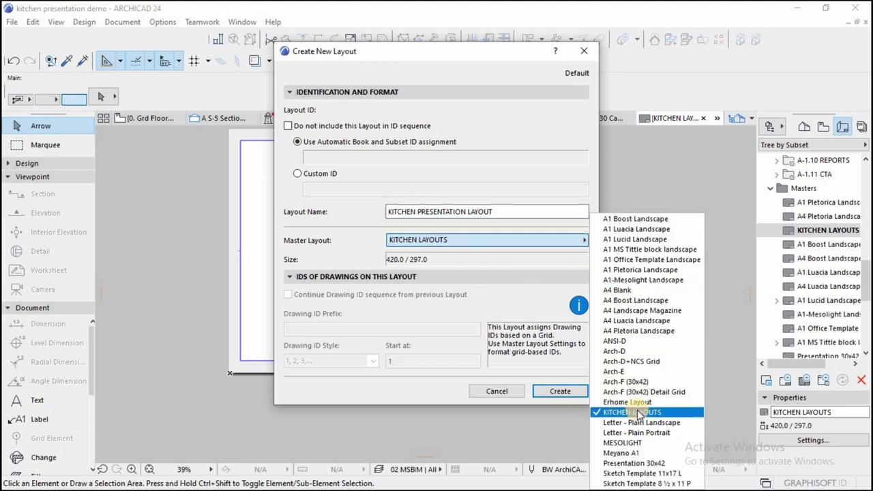
click(560, 390)
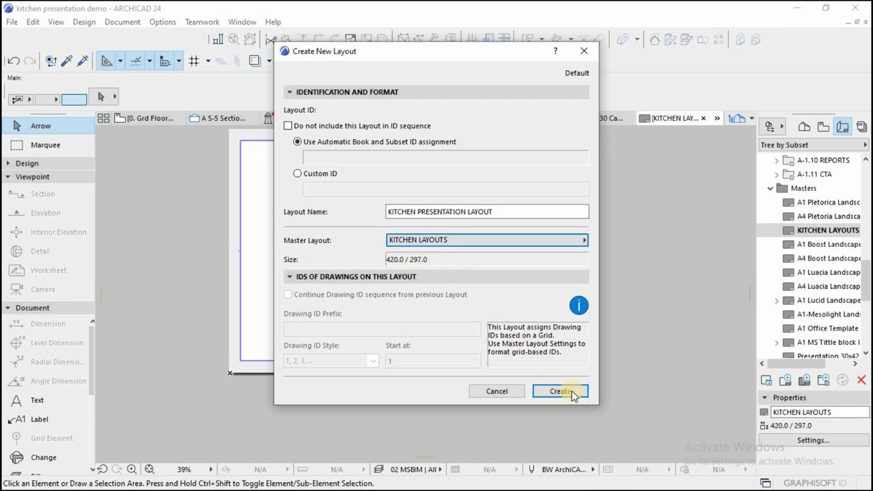
click(560, 390)
Place the Kitchen Presentation Plan view as a drawing on the KITCHEN PRESENTATION LAYOUT.
scroll(414, 380, up, 2)
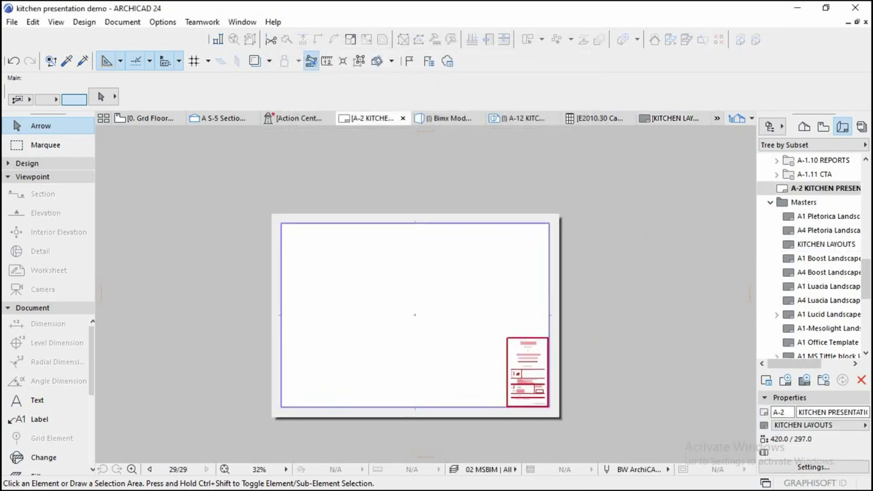
click(824, 131)
mouse_move(825, 339)
mouse_down()
mouse_move(472, 311)
mouse_move(718, 278)
mouse_move(827, 336)
mouse_move(394, 299)
mouse_move(303, 302)
mouse_up()
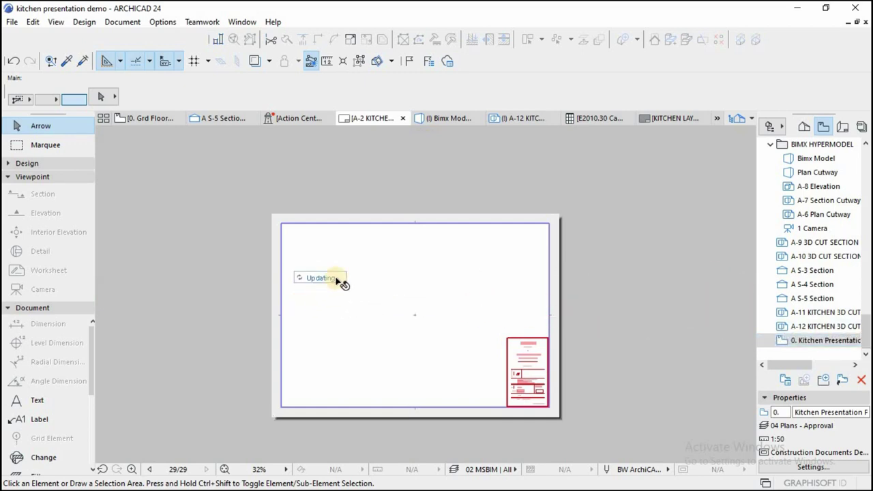
Crop the plan drawing's left edge to exclude the dining area and pull its top edge in closer to the kitchen wall.
scroll(330, 257, up, 2)
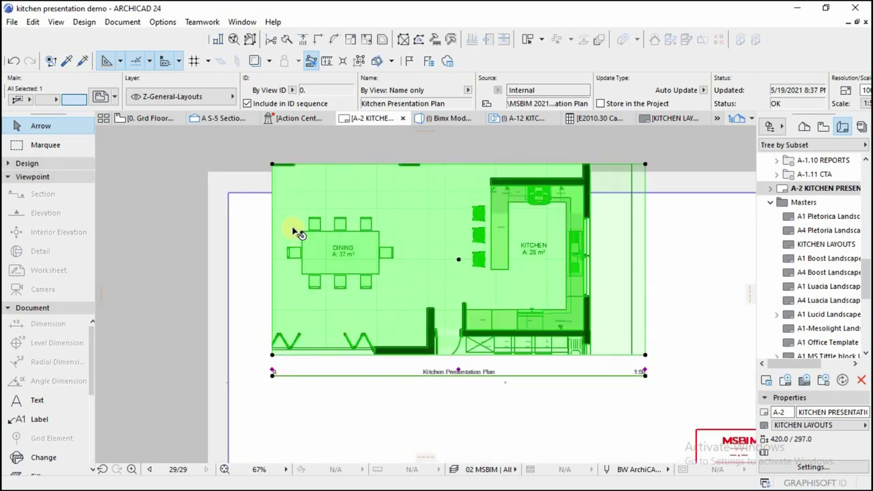
click(304, 229)
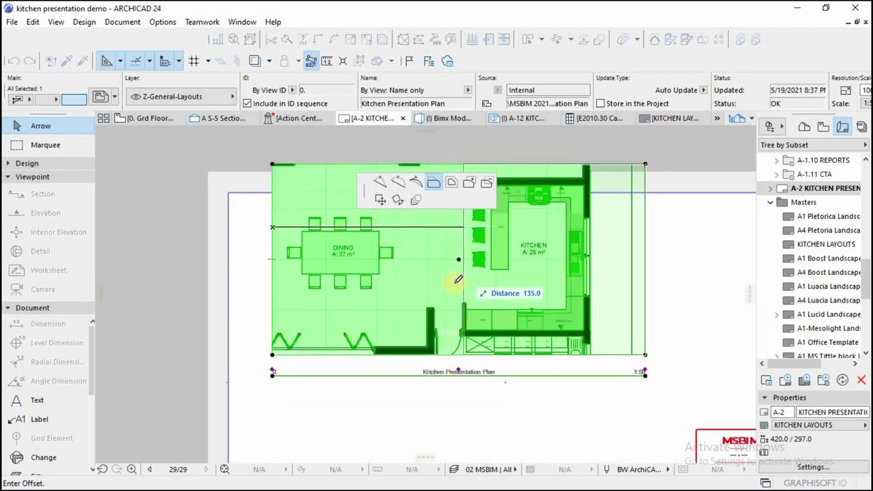
click(455, 300)
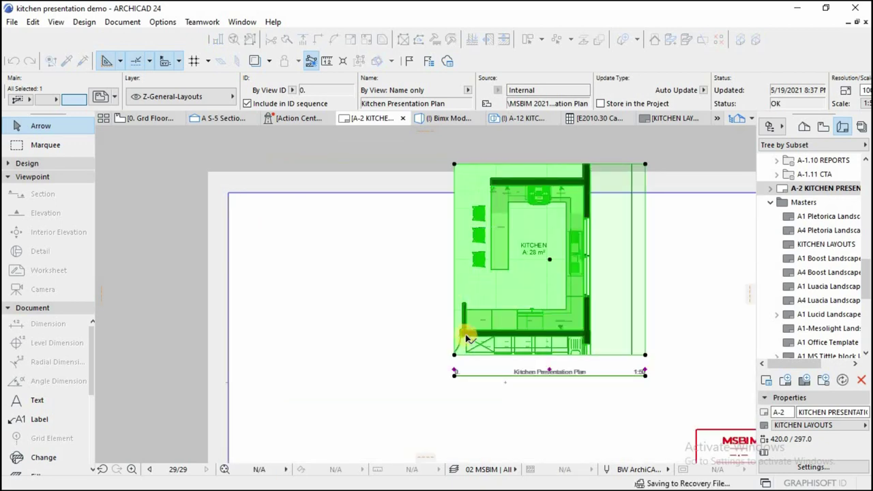
click(603, 167)
click(593, 173)
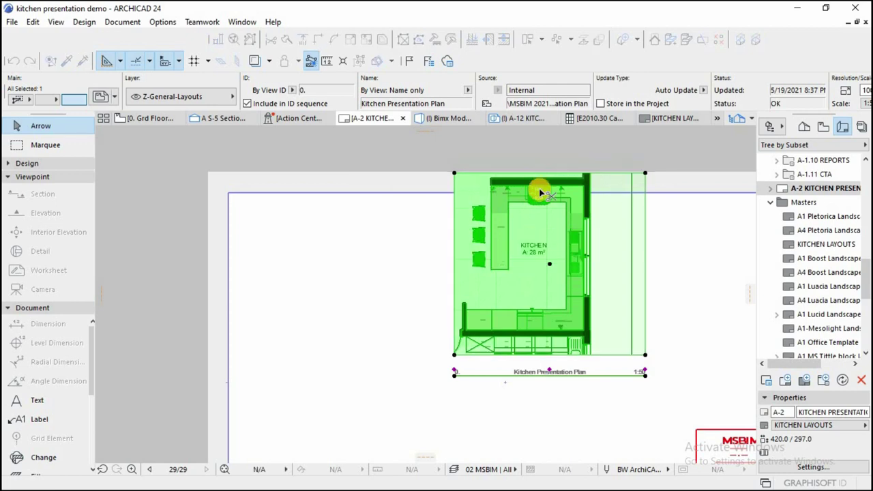
Move the cropped kitchen plan drawing to just inside the upper-left corner of the layout's printable area.
key(ctrl+d)
click(455, 173)
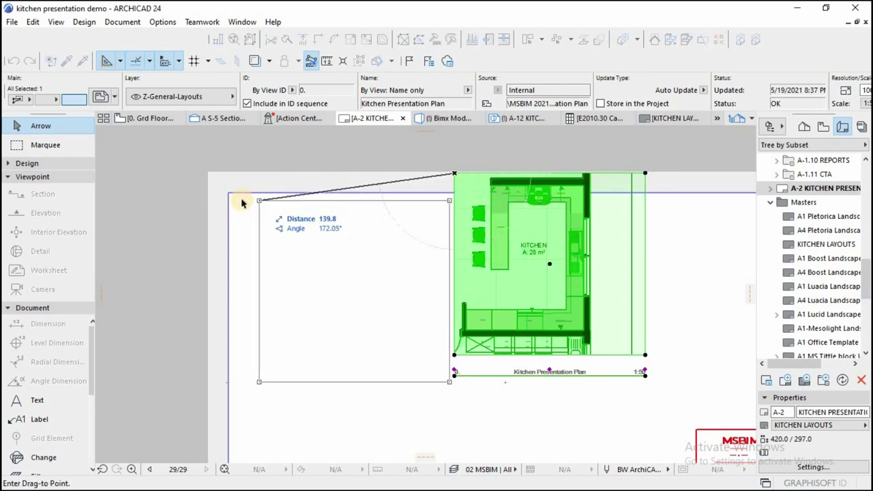
click(280, 208)
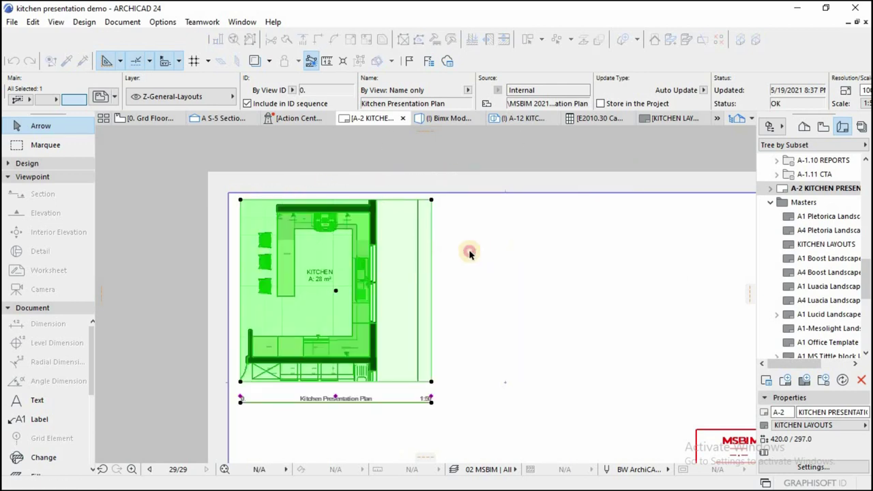
Crop the kitchen plan drawing's right edge inward to just outside the kitchen's exterior wall.
click(432, 304)
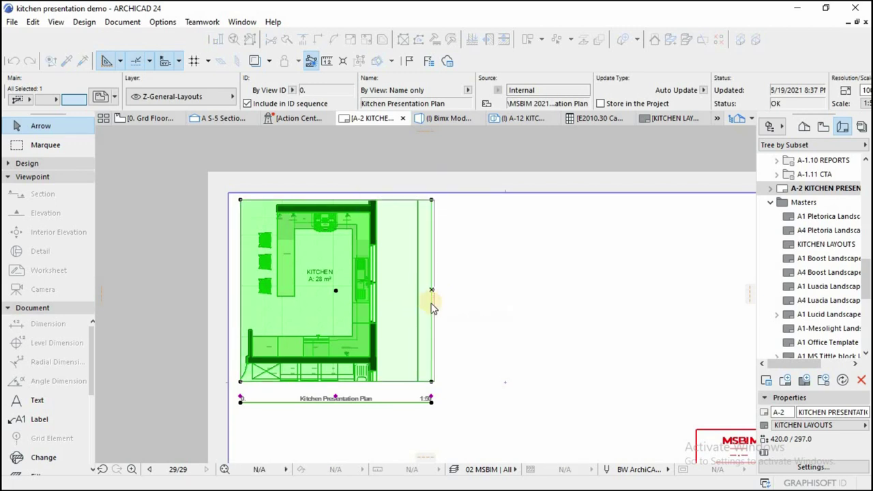
key(Escape)
click(429, 324)
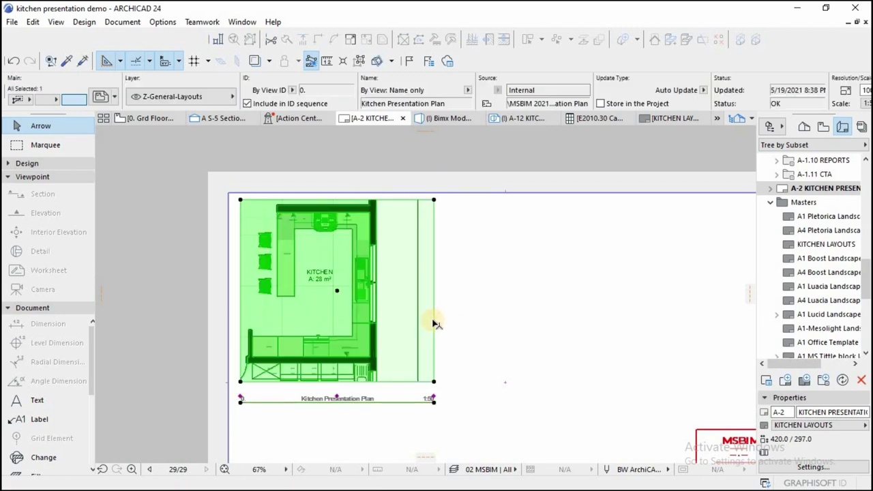
click(434, 319)
click(387, 321)
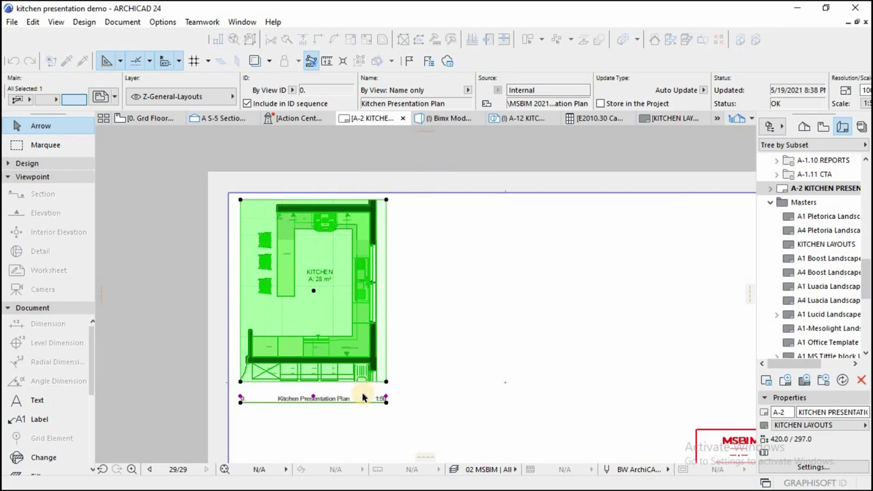
Extend the plan drawing's lower edge below the kitchen wall and update the drawing to its frame.
scroll(395, 375, up, 3)
click(395, 373)
scroll(396, 374, down, 3)
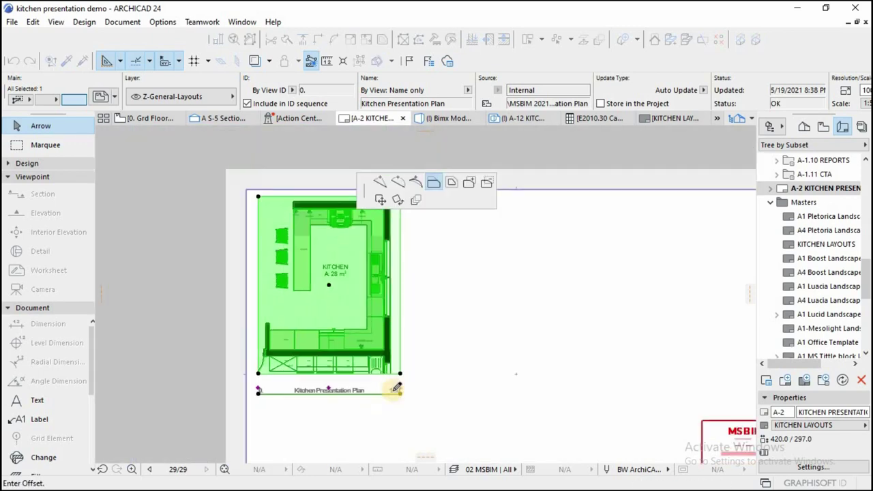
click(387, 400)
click(390, 326)
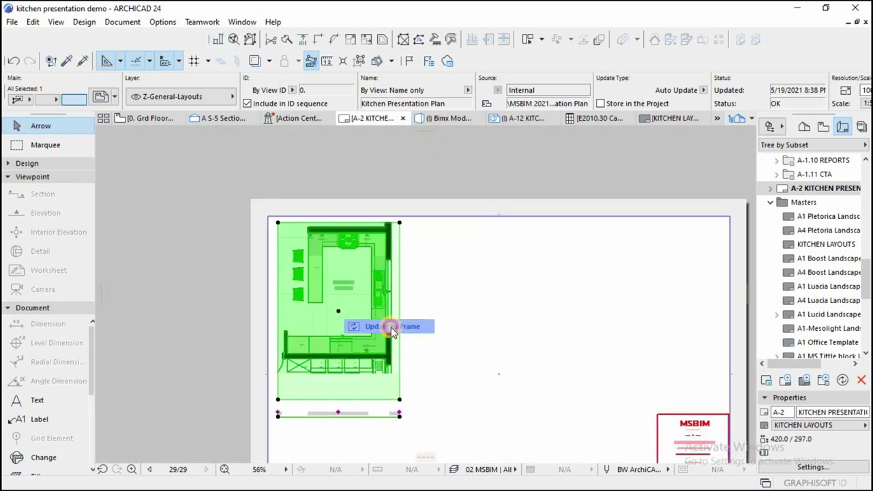
Stretch the plan drawing's lower edge further to include the whole laundry/scullery and update it to the frame.
scroll(375, 415, up, 3)
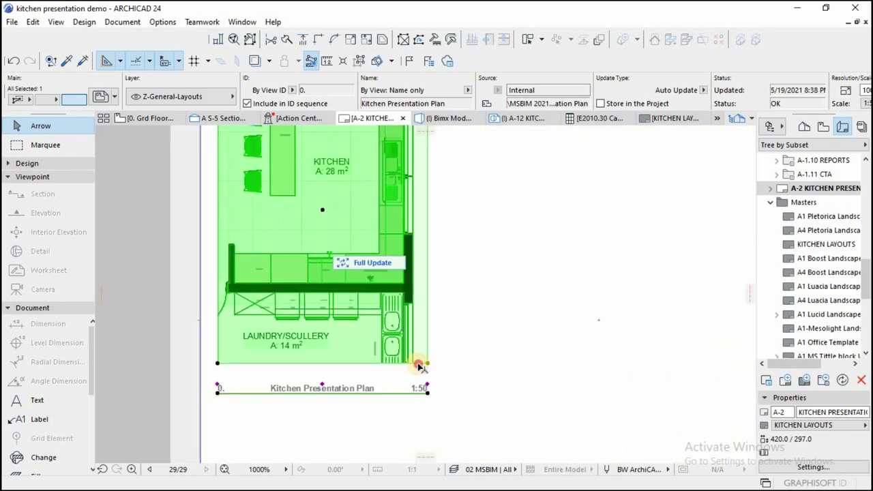
click(395, 399)
scroll(417, 394, down, 3)
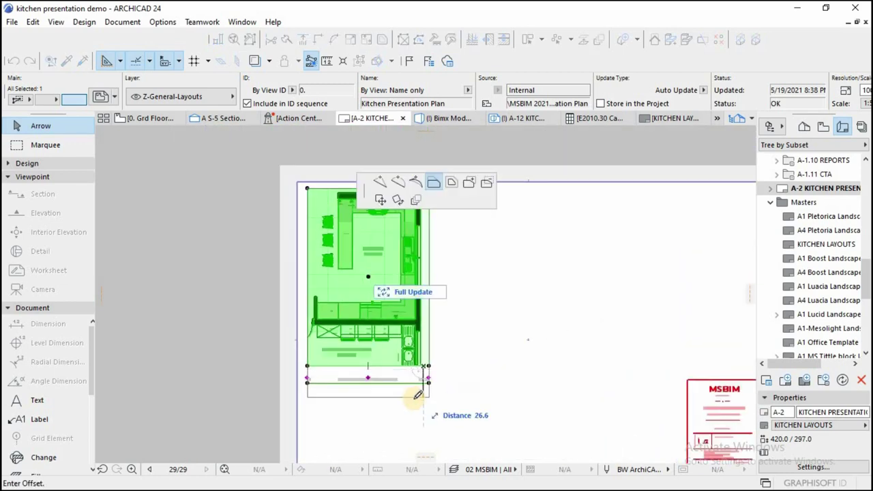
click(405, 408)
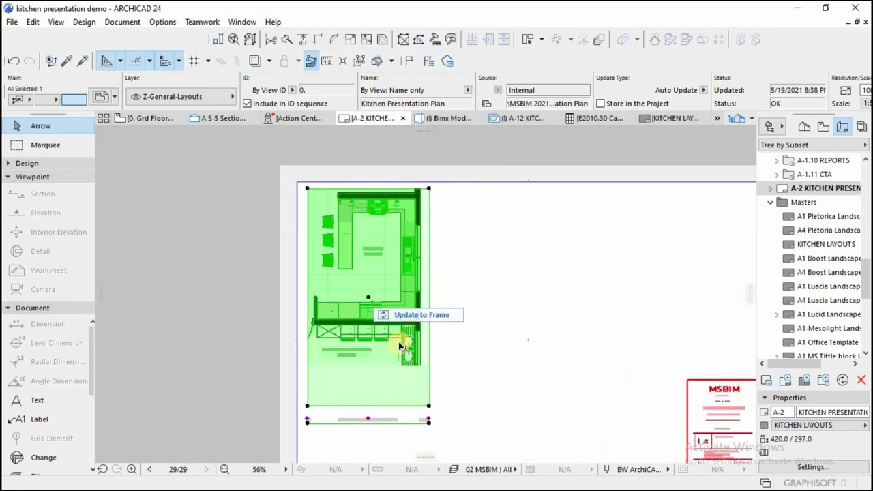
click(416, 321)
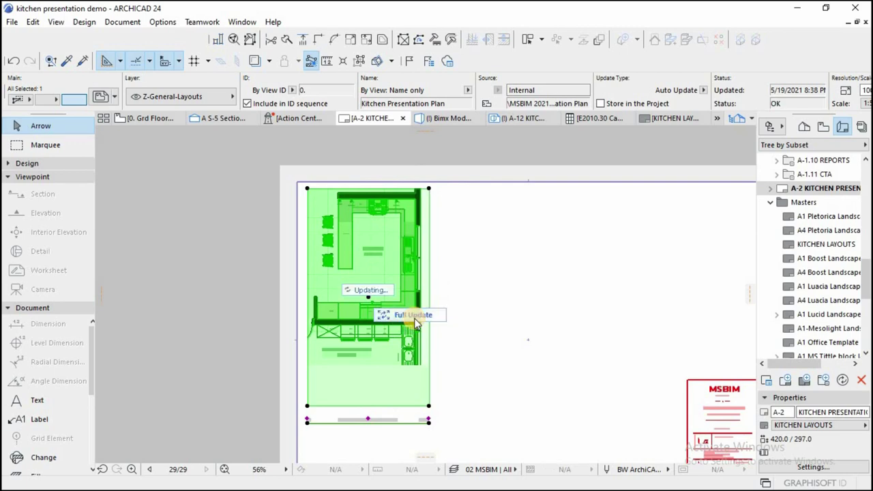
click(504, 311)
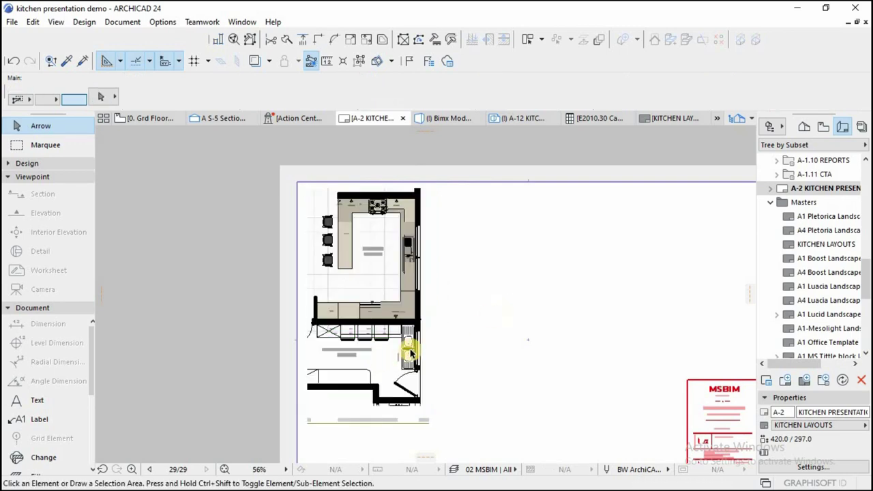
Move the plan drawing up and left, tight against the upper-left corner of the printable area.
click(407, 296)
key(ctrl+d)
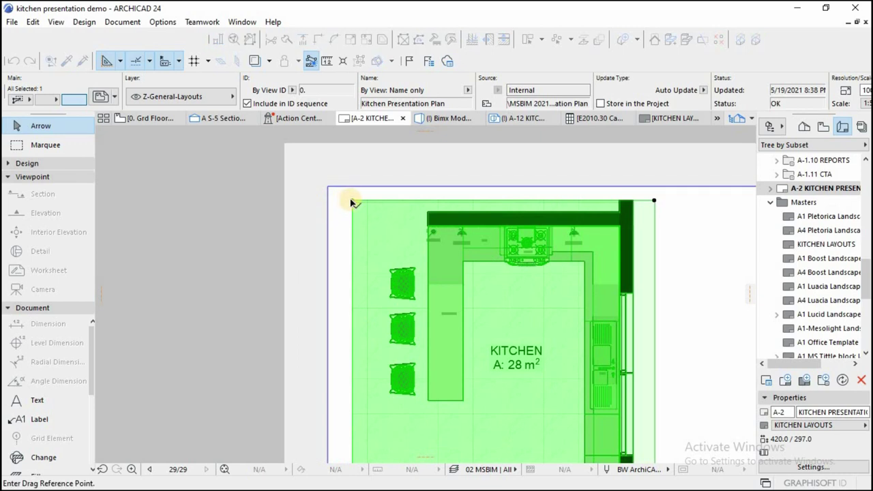
click(352, 199)
click(333, 190)
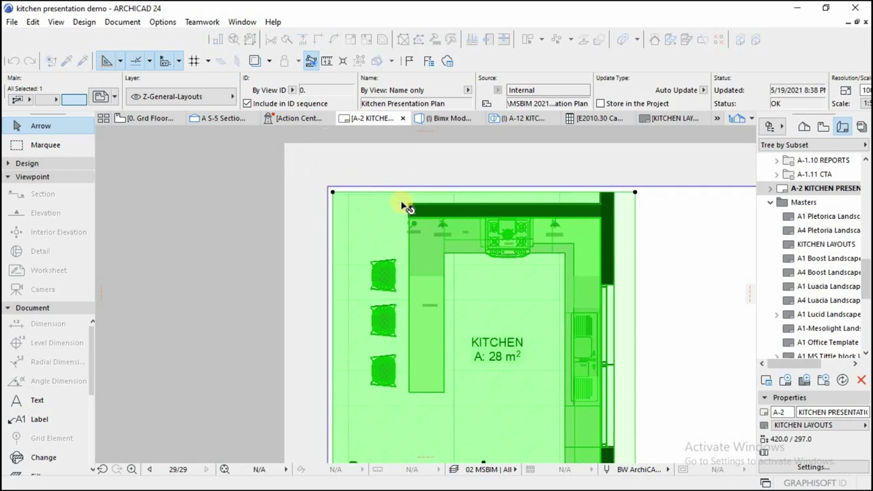
click(406, 207)
scroll(416, 219, down, 4)
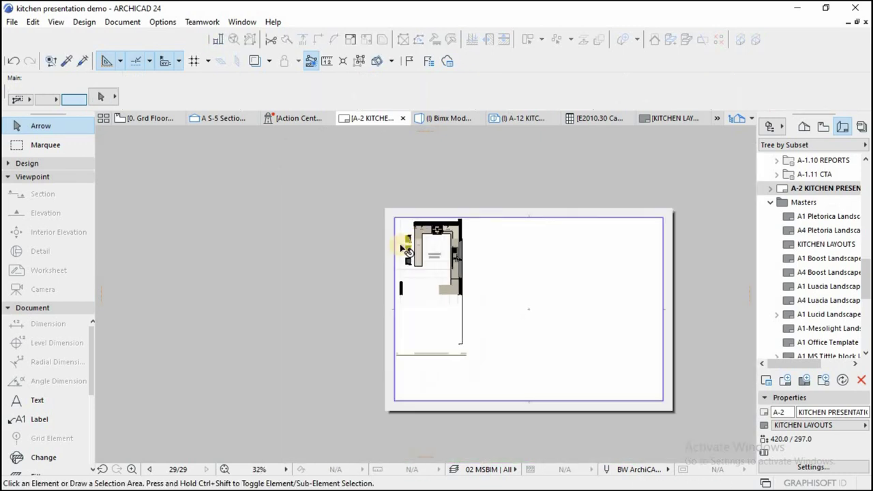
scroll(455, 348, up, 2)
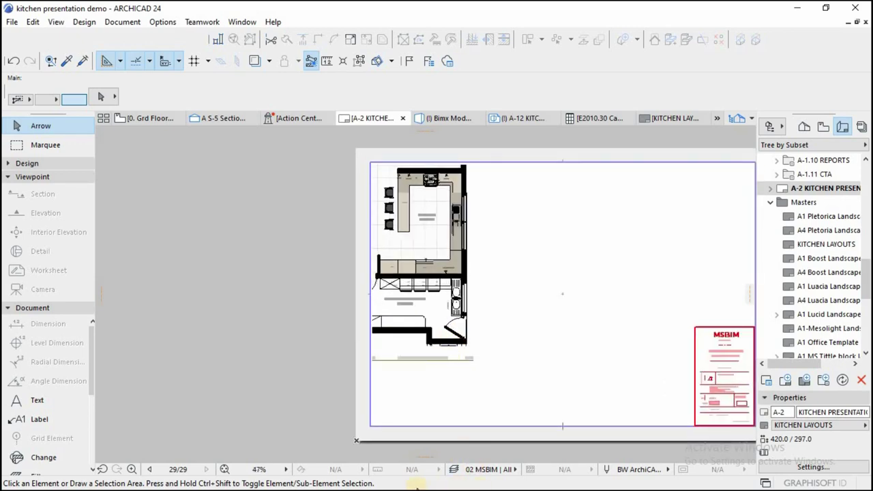
scroll(436, 183, up, 2)
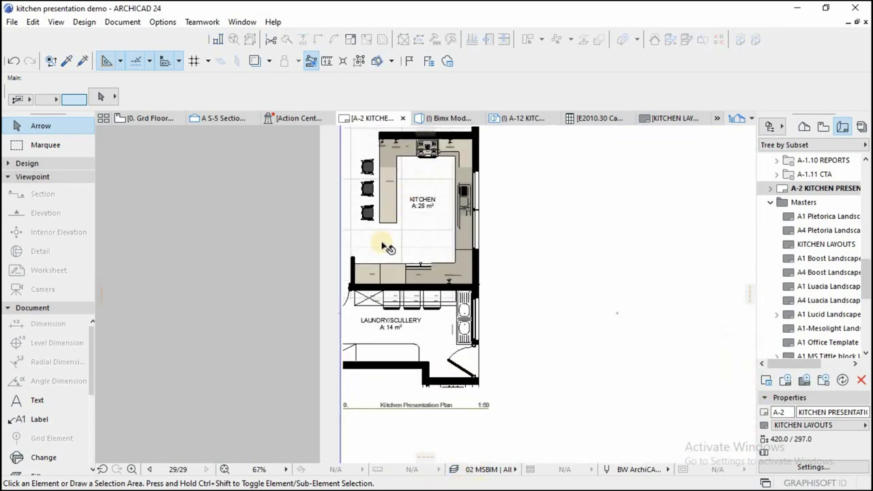
Shift the plan drawing horizontally to the right, leaving space between it and the left margin.
click(395, 254)
click(487, 274)
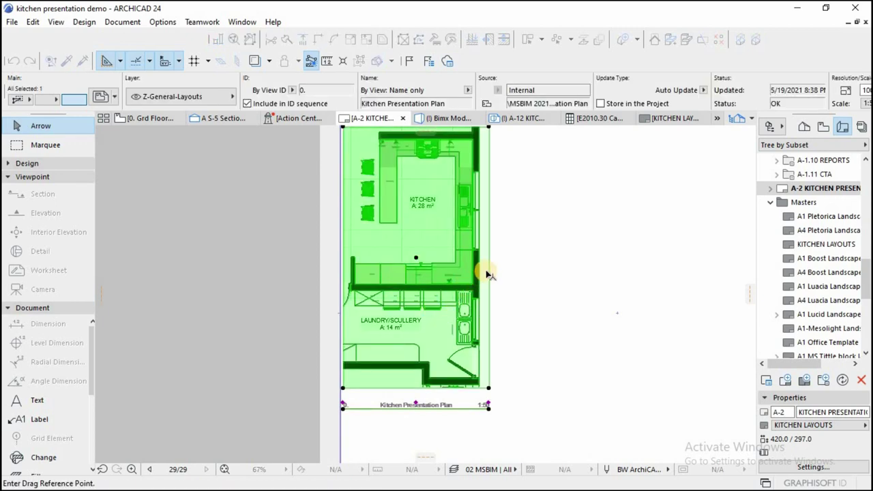
click(523, 272)
Extend the plan drawing's left edge outward to include the laundry/scullery's full outer wall and update it to the frame.
click(379, 242)
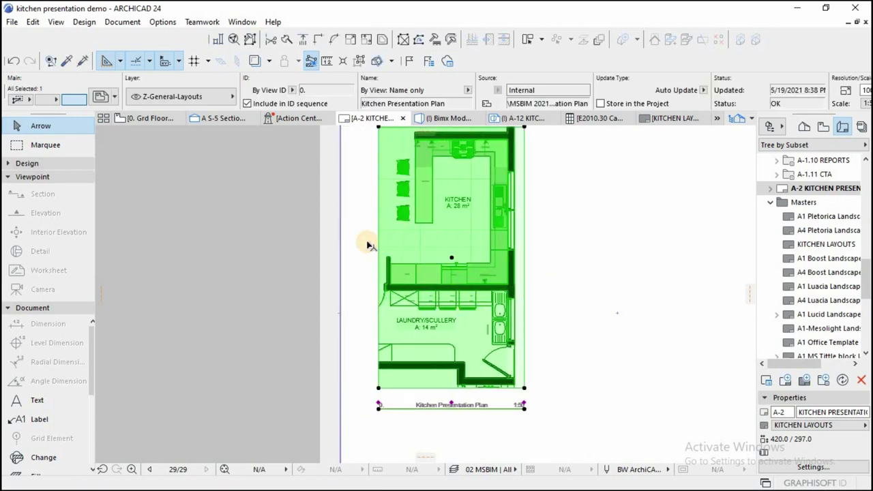
click(355, 240)
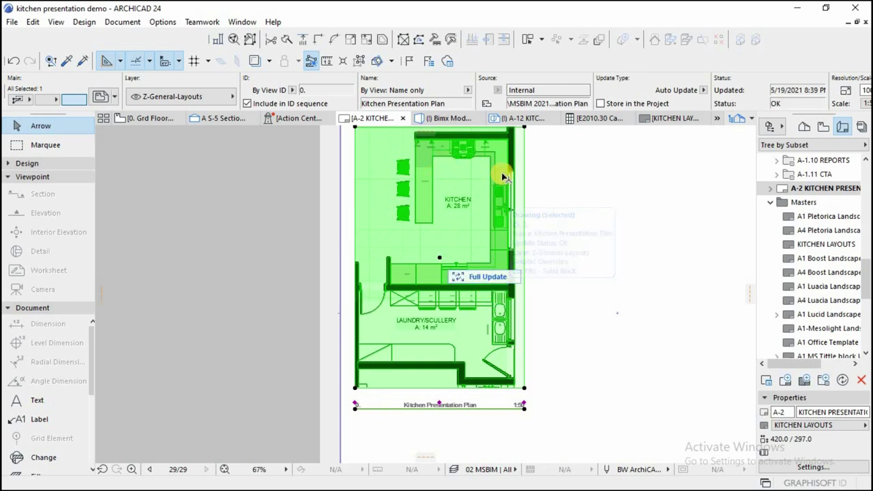
click(359, 231)
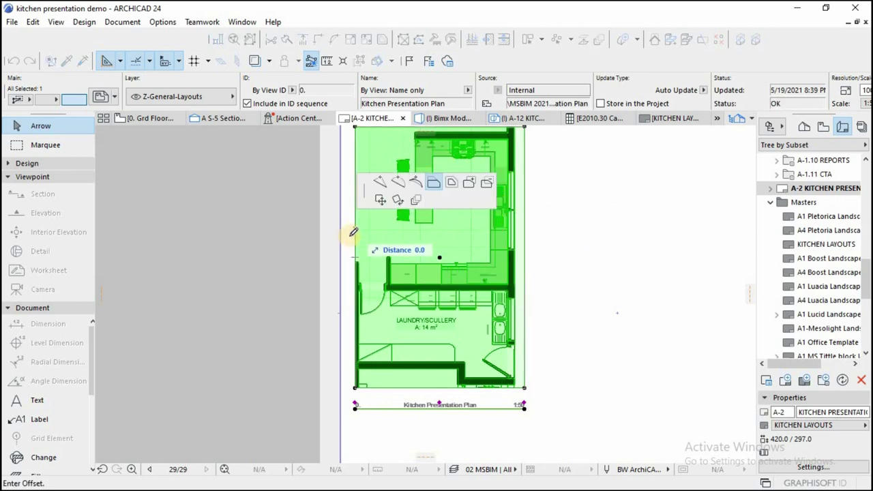
click(348, 234)
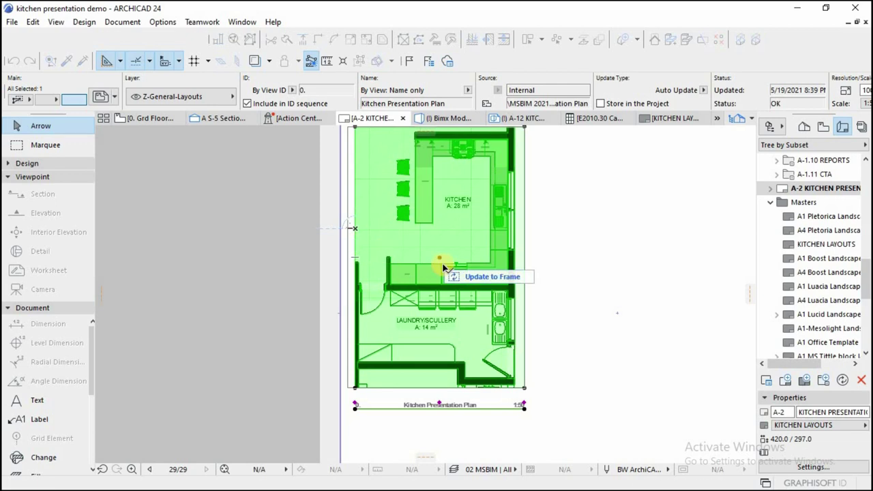
click(480, 277)
click(598, 265)
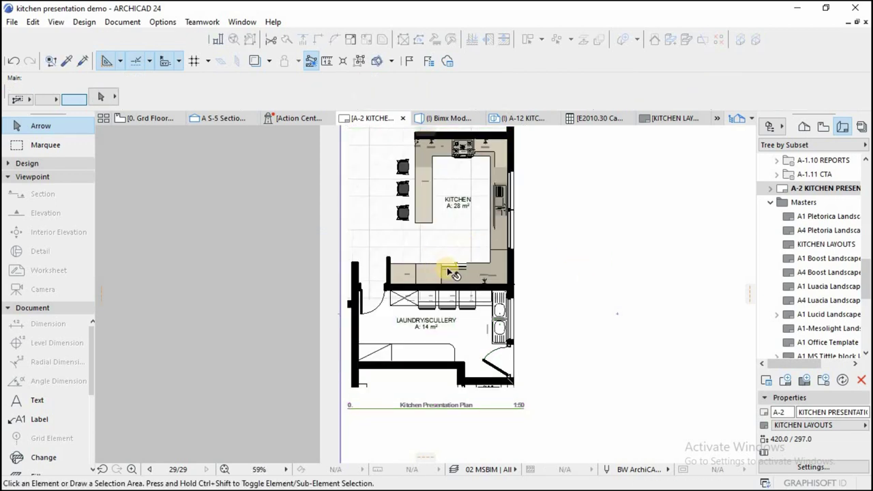
Place the A-12 KITCHEN 3D CUT SECTION III view as a drawing on the layout, to the right of the plan.
scroll(441, 263, down, 3)
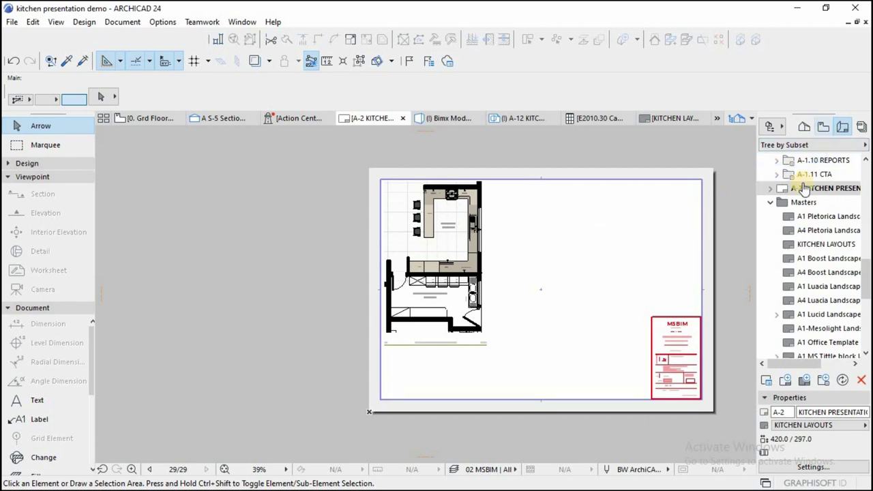
click(822, 129)
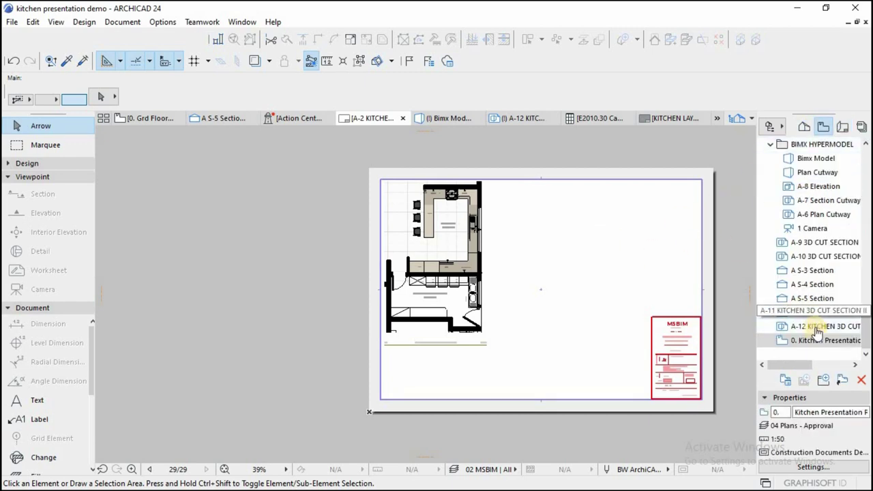
drag(823, 330, 536, 236)
click(552, 259)
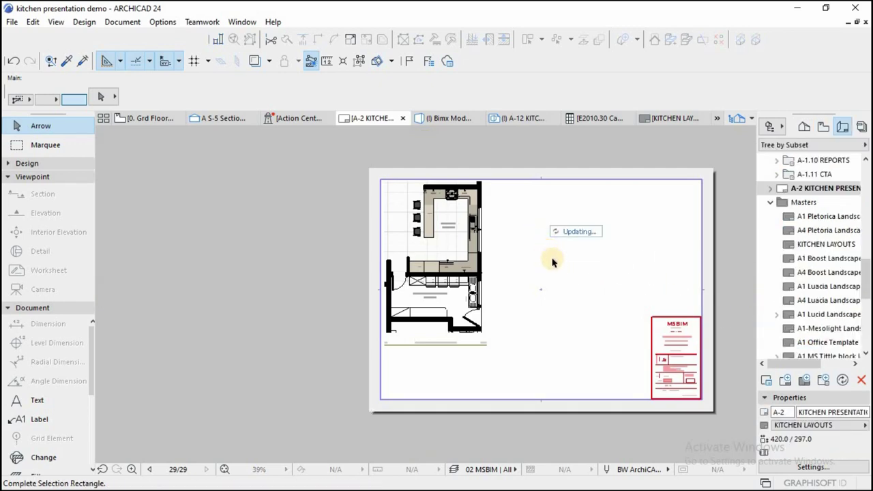
scroll(399, 298, down, 4)
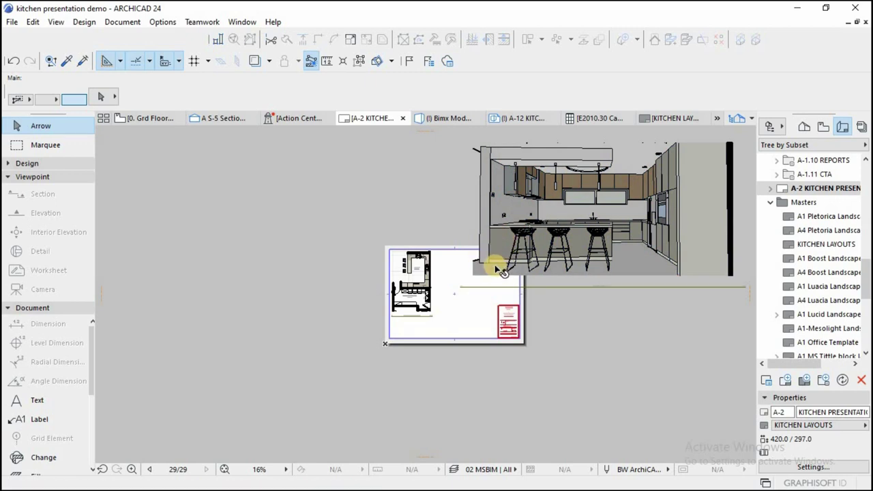
click(469, 279)
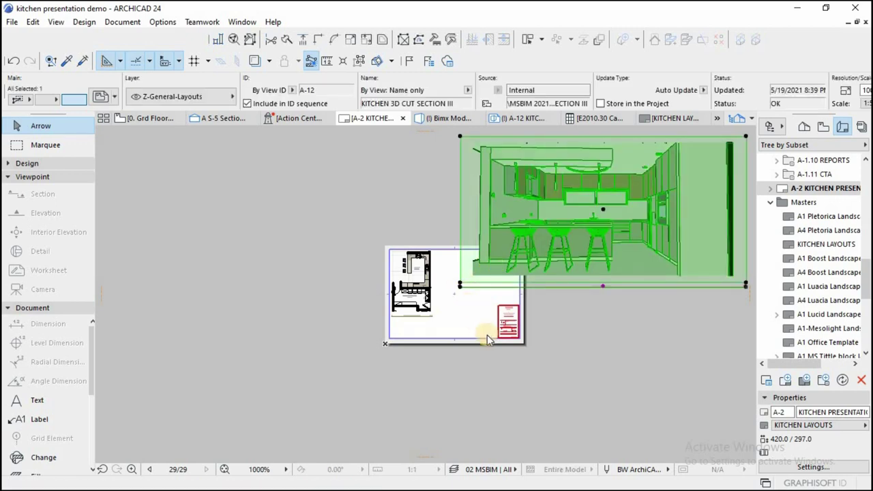
scroll(487, 334, down, 1)
key(Escape)
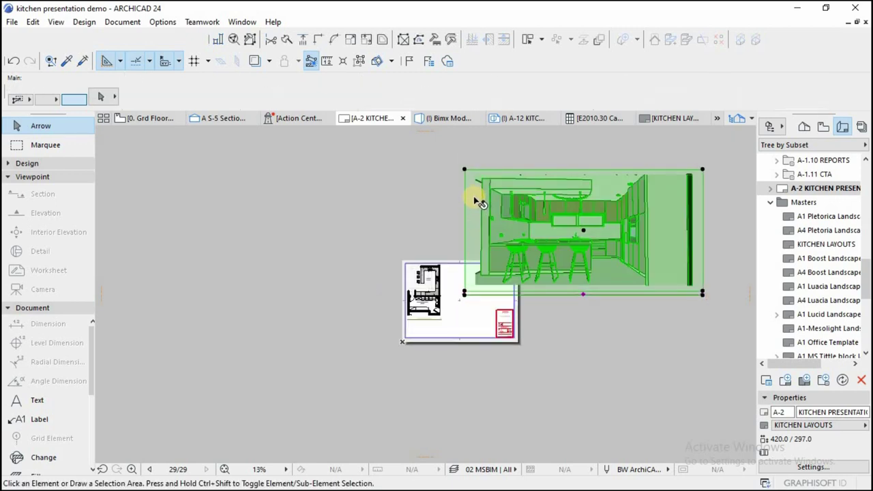
Resize the KITCHEN 3D CUT SECTION III drawing graphically from its upper-left corner to about 56% of its size.
click(474, 216)
click(476, 217)
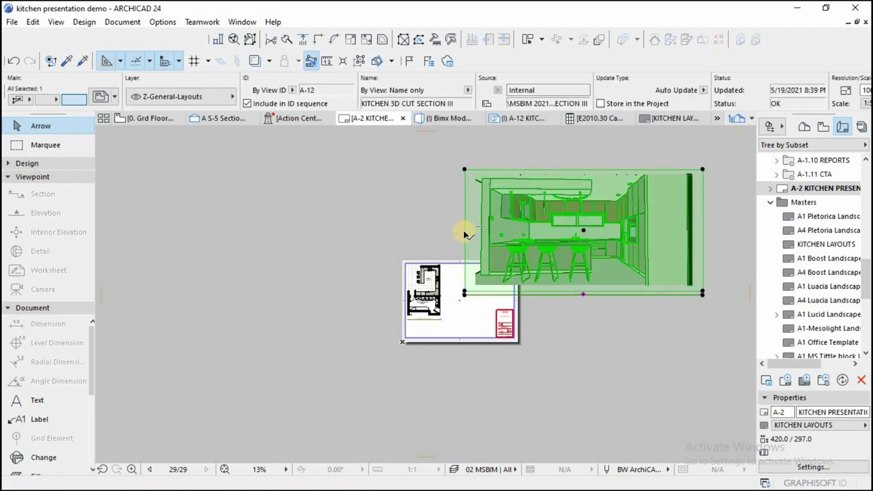
click(520, 264)
key(Escape)
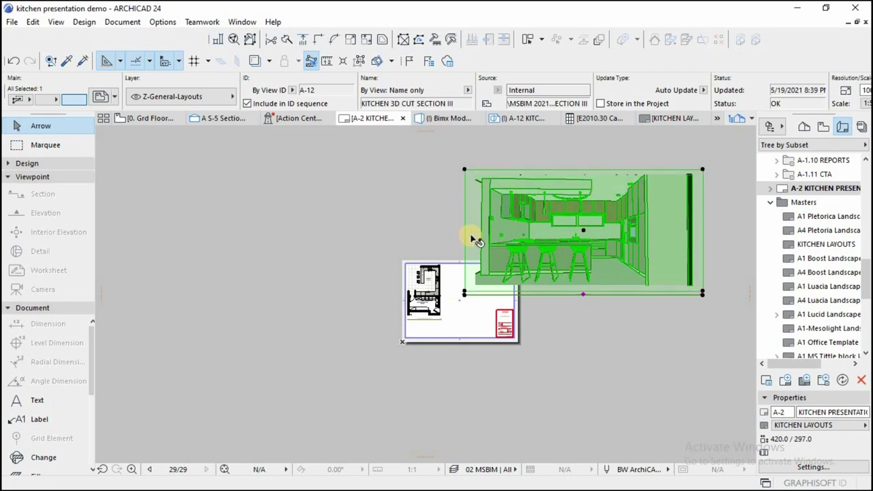
key(ctrl+k)
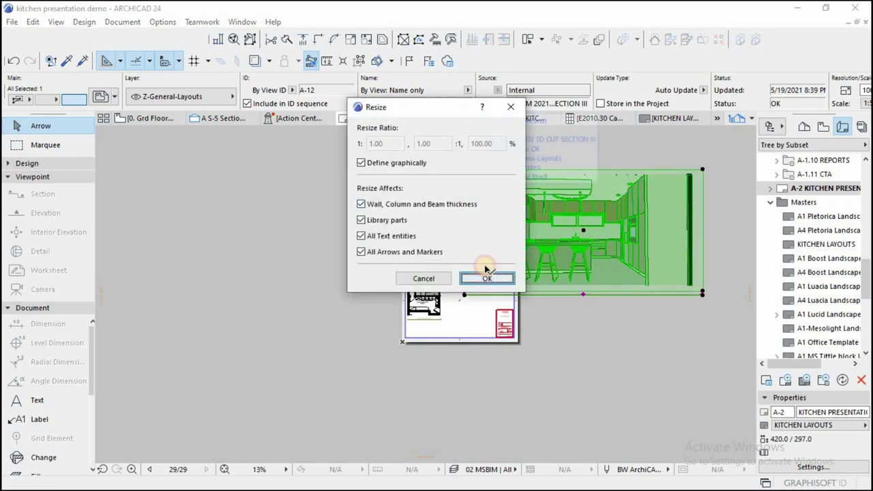
click(487, 277)
click(466, 170)
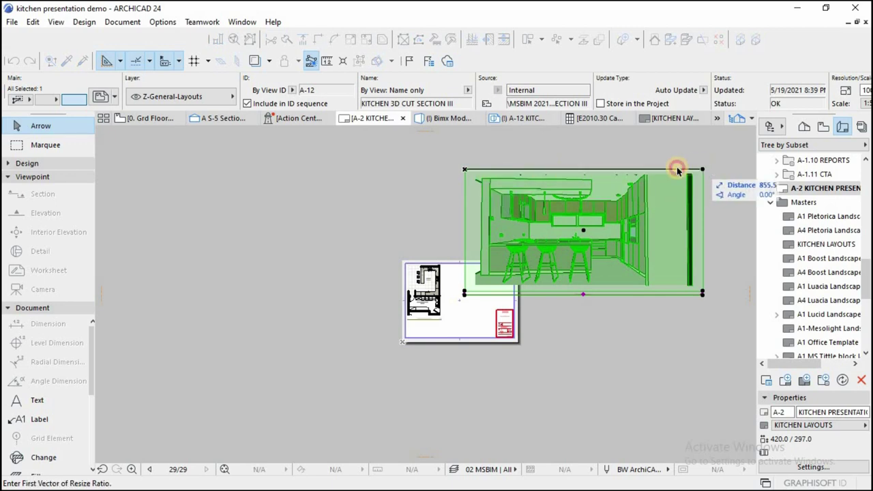
click(678, 171)
click(580, 193)
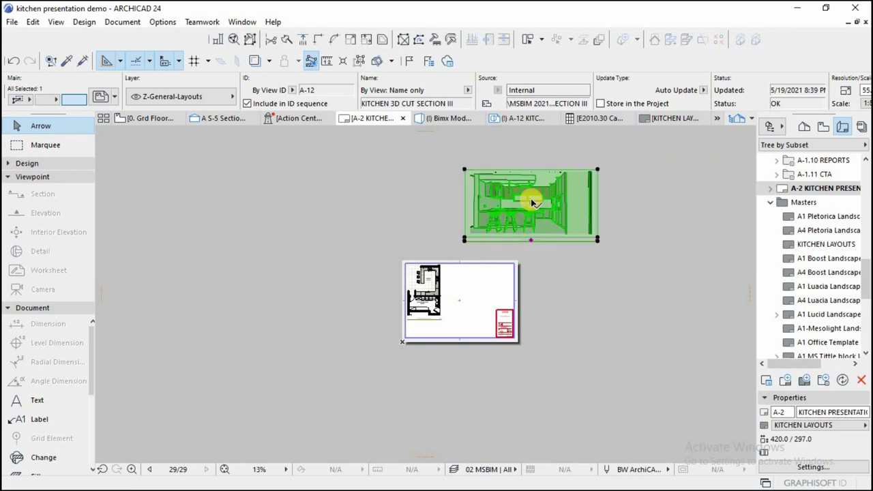
Move the 3D cut section drawing by its upper-left corner to just right of the plan, near the printable area's top edge.
key(ctrl+d)
click(465, 171)
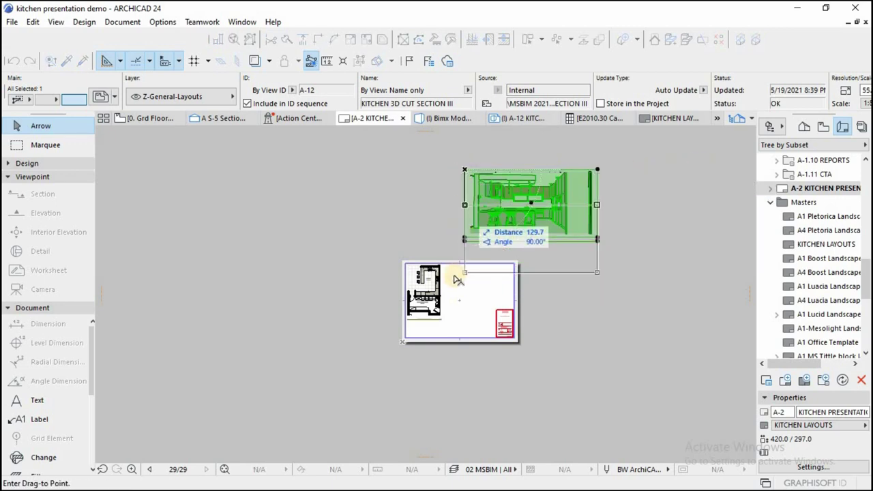
scroll(450, 270, up, 3)
scroll(444, 258, up, 1)
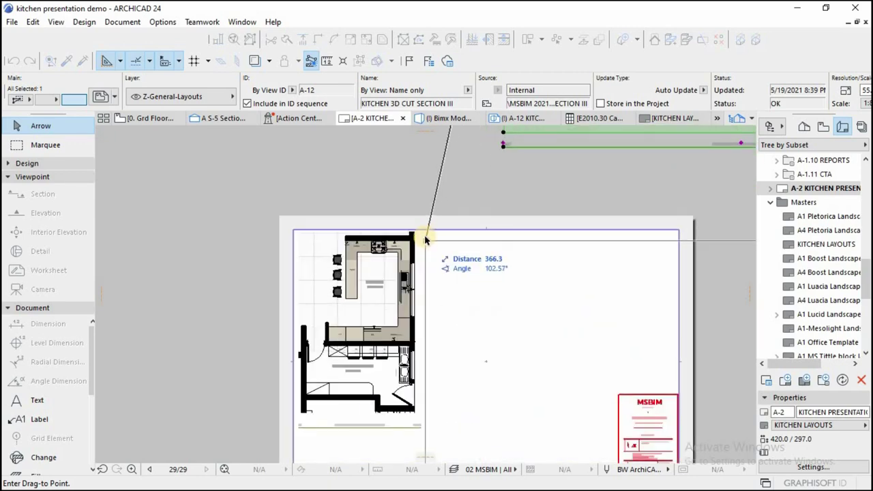
click(425, 234)
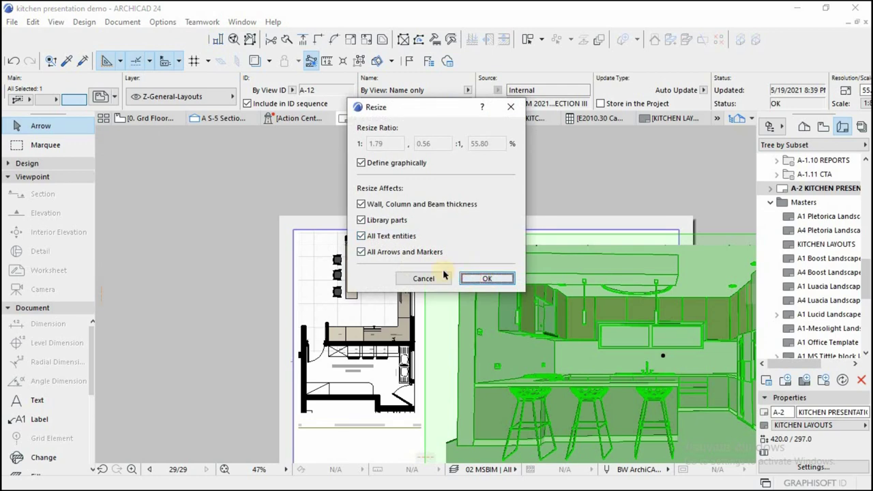
Resize the KITCHEN 3D CUT SECTION III drawing graphically from its upper-left corner to about 52% so it fits within the printable width.
click(478, 278)
scroll(383, 261, down, 2)
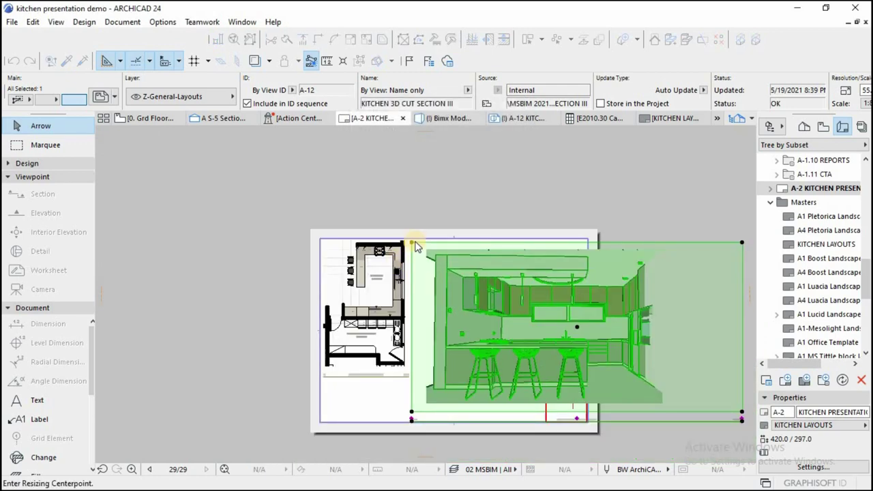
click(412, 243)
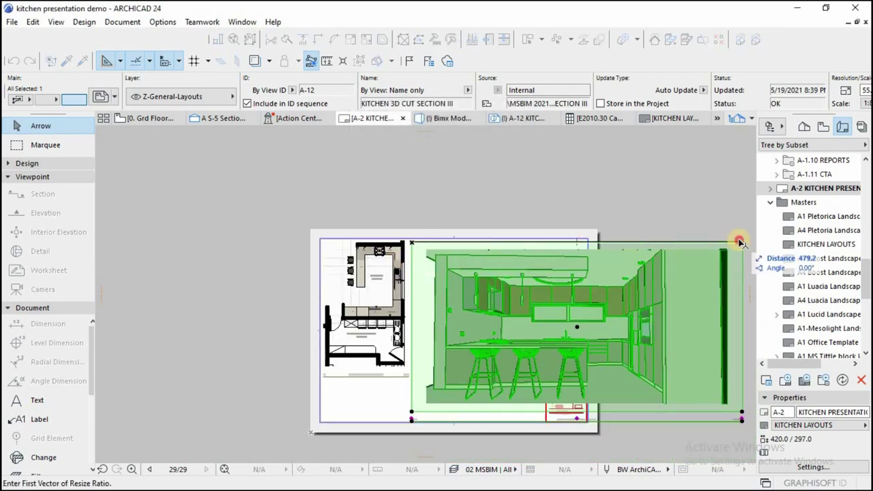
click(740, 244)
click(584, 244)
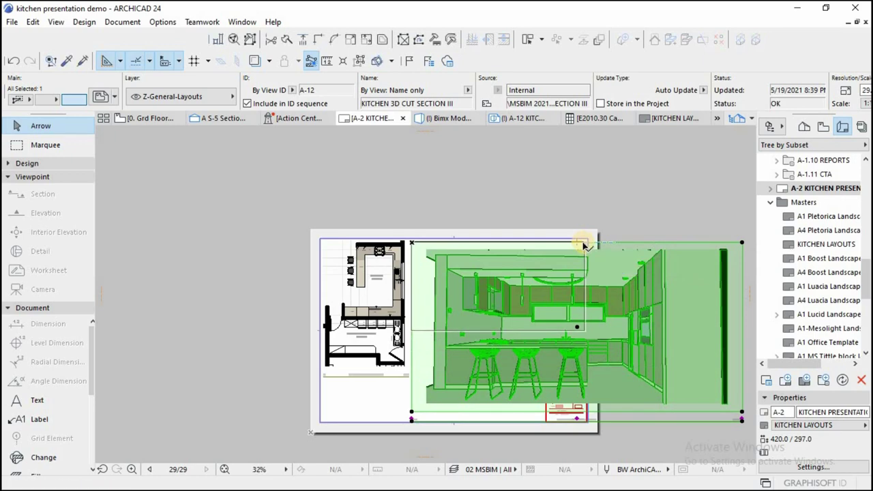
click(627, 278)
scroll(532, 296, up, 2)
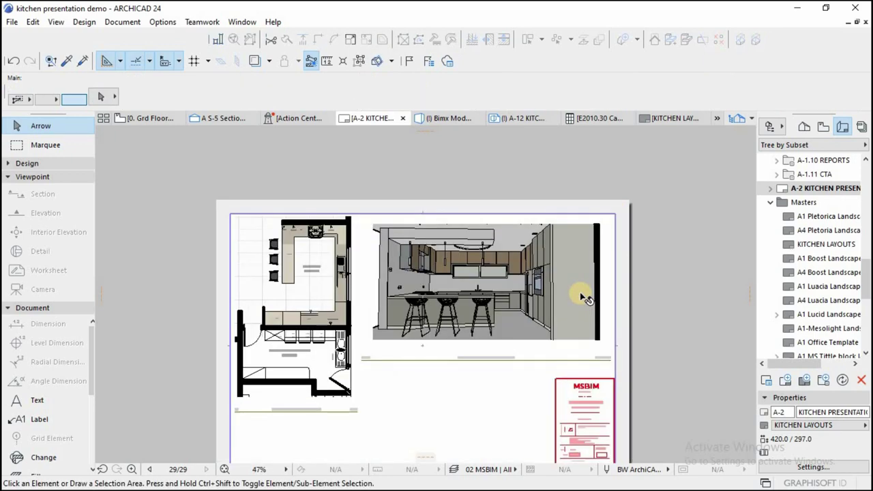
Crop the 3D cut section drawing's right edge inward past the black cut wall and its left edge to the start of the image.
click(608, 300)
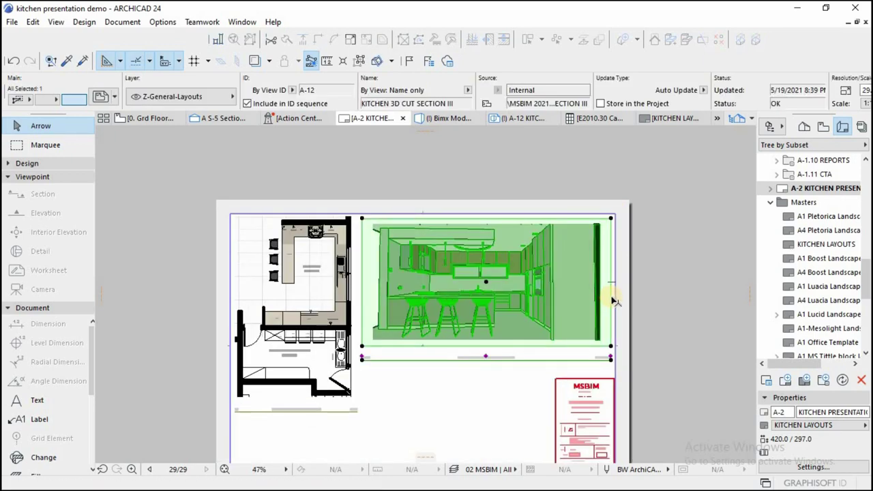
scroll(611, 300, up, 3)
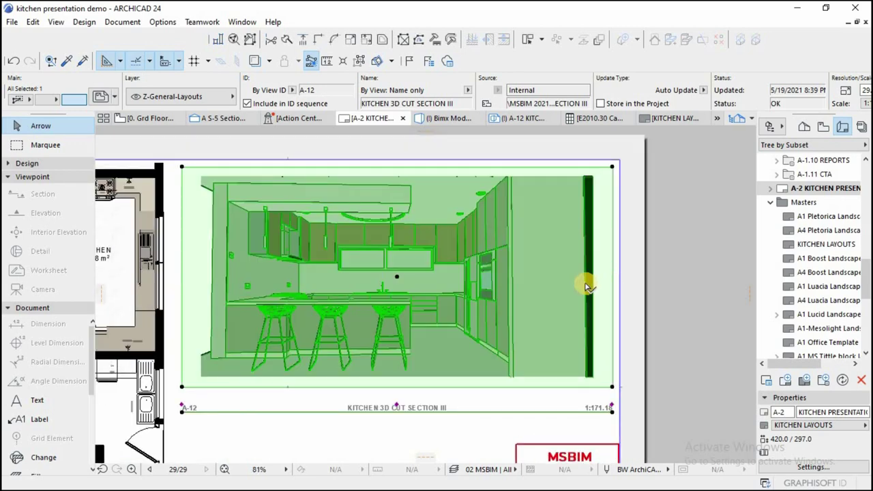
click(588, 286)
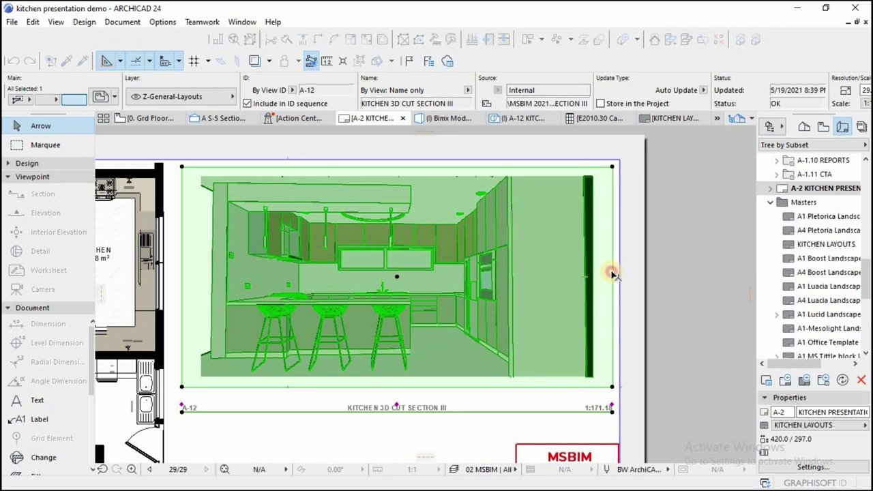
click(585, 274)
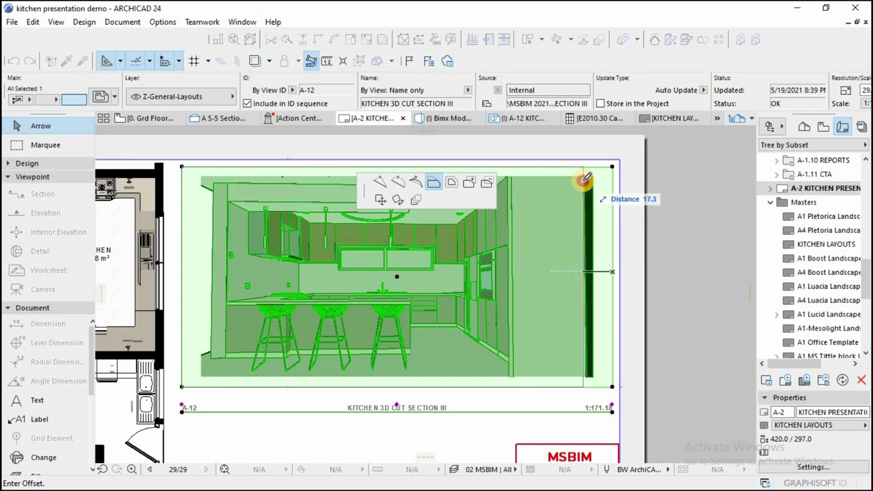
click(574, 207)
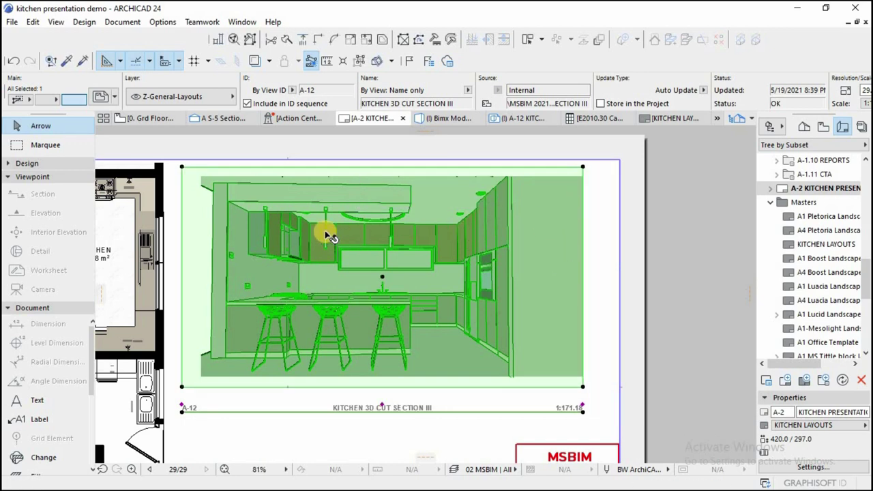
click(192, 249)
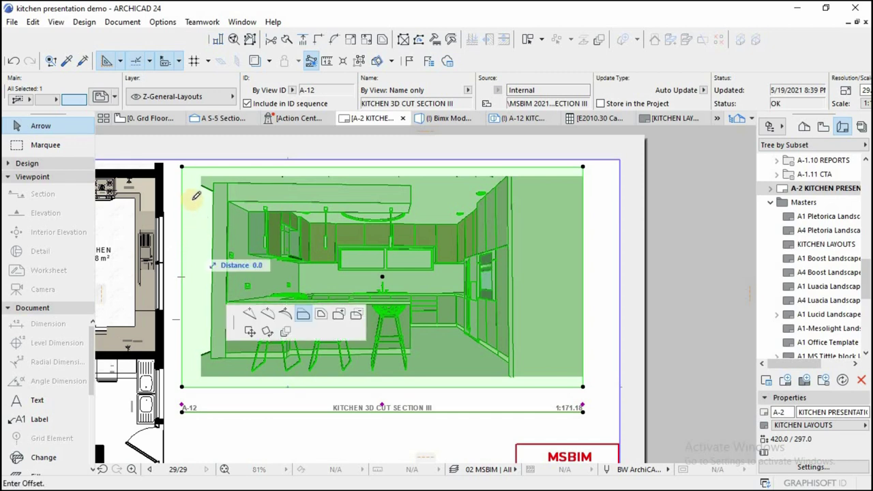
click(197, 178)
click(201, 183)
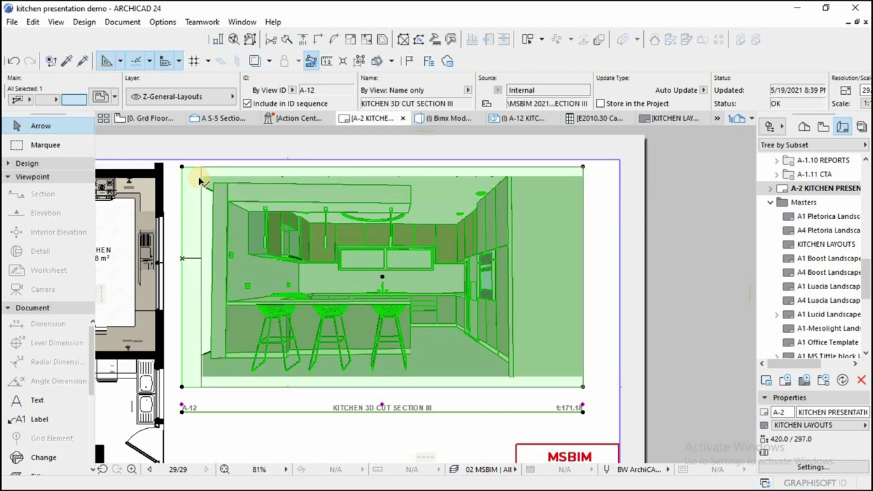
Move the cropped 3D cut section drawing horizontally toward the plan, leaving a small gap between them.
key(ctrl+d)
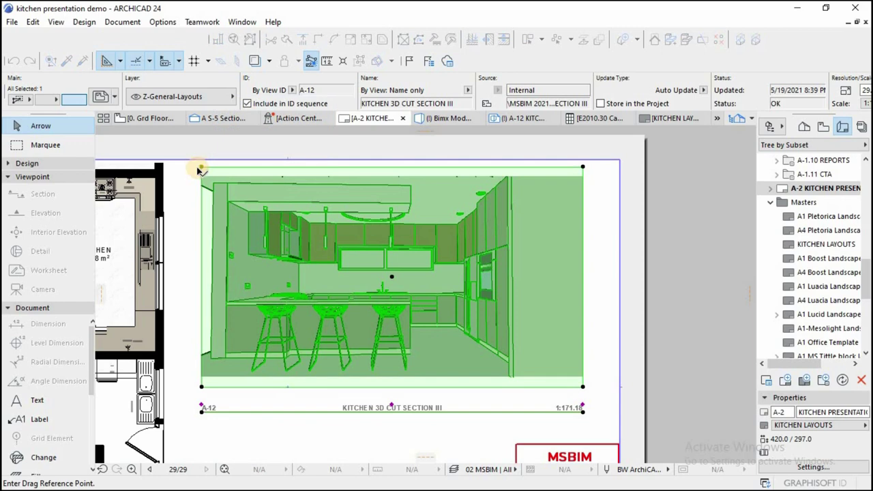
click(201, 167)
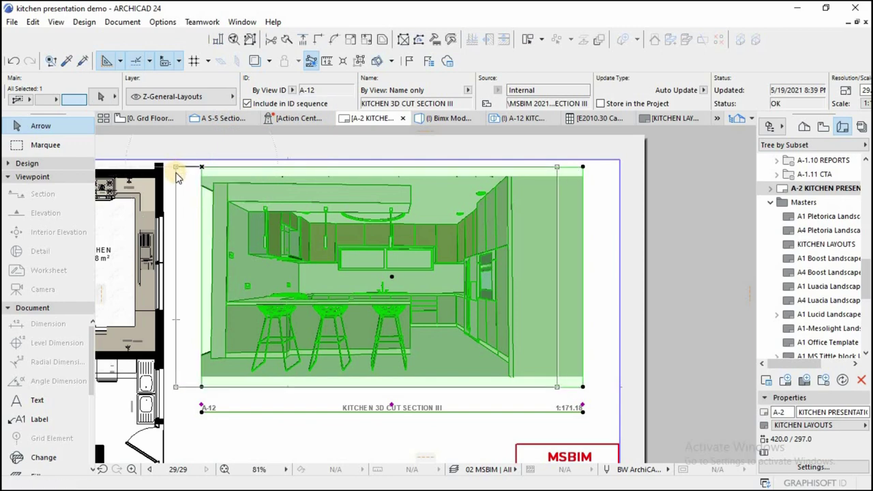
click(176, 167)
Enlarge the 3D cut section drawing graphically from its upper-left corner until its right edge nears the printable area's right edge.
key(ctrl+k)
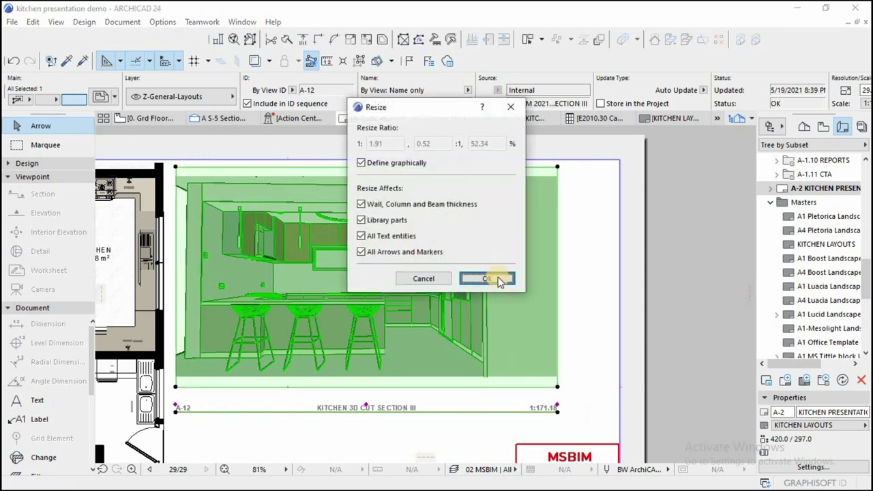
key(Return)
click(176, 168)
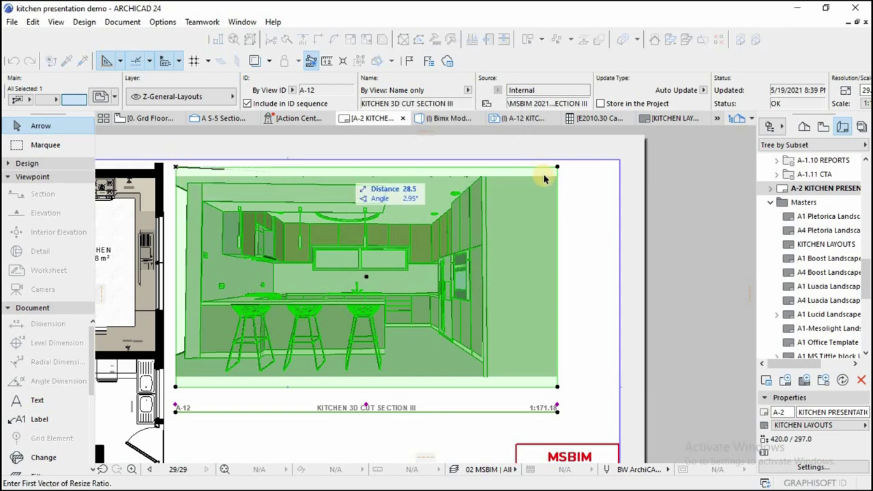
click(558, 166)
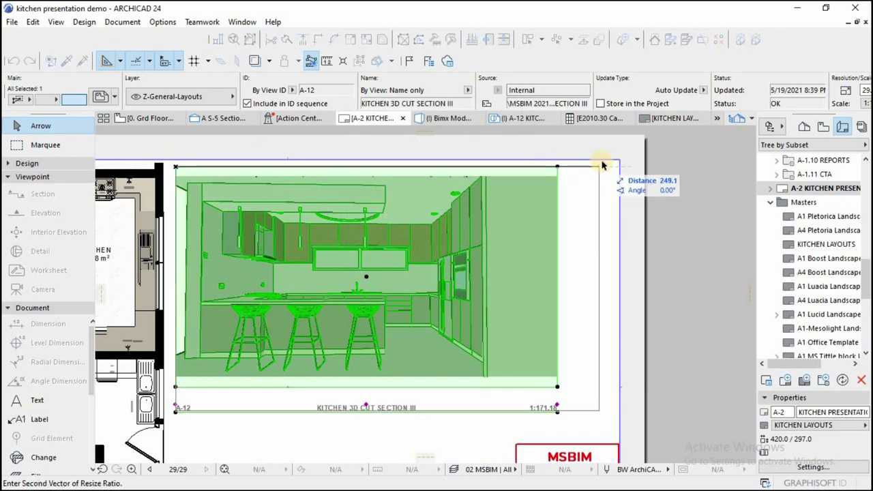
click(603, 176)
key(Escape)
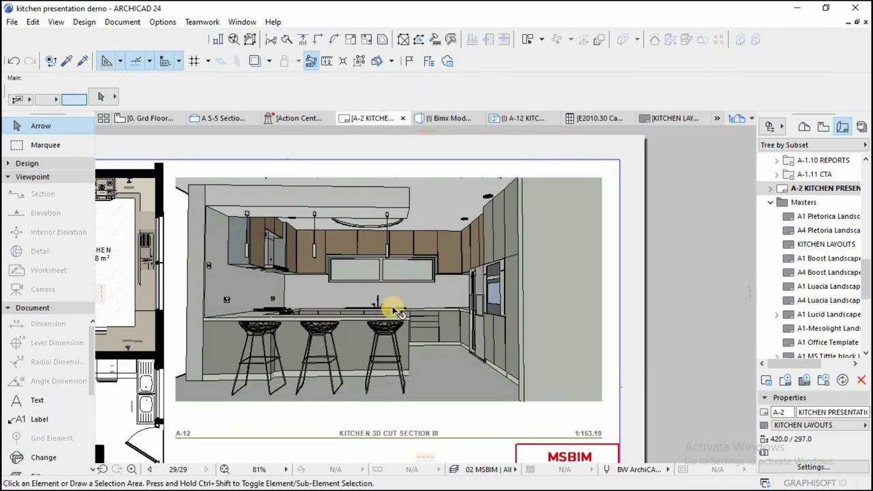
Move the 3D cut section drawing's title up against the bottom edge of its frame.
scroll(403, 309, down, 4)
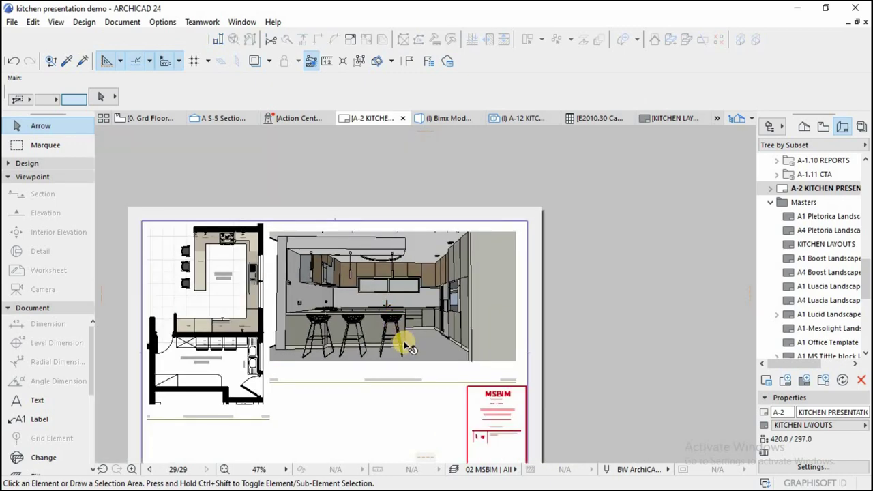
click(408, 341)
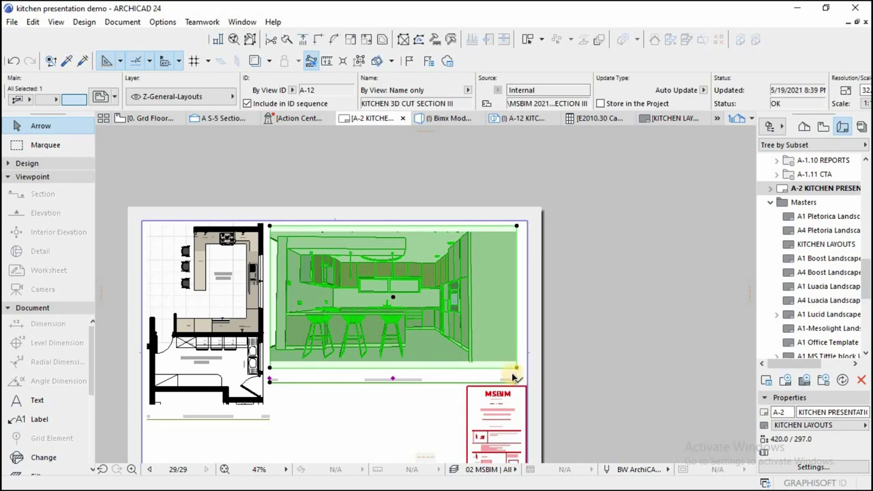
click(517, 382)
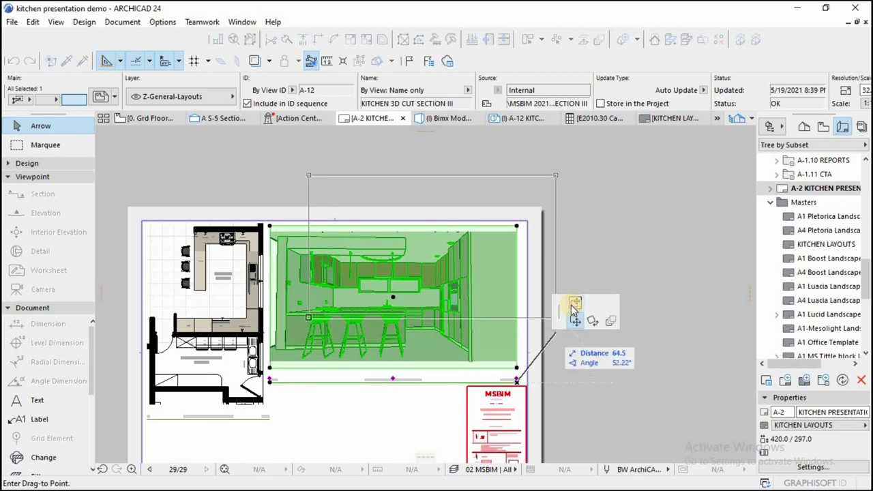
click(574, 304)
click(517, 380)
click(517, 369)
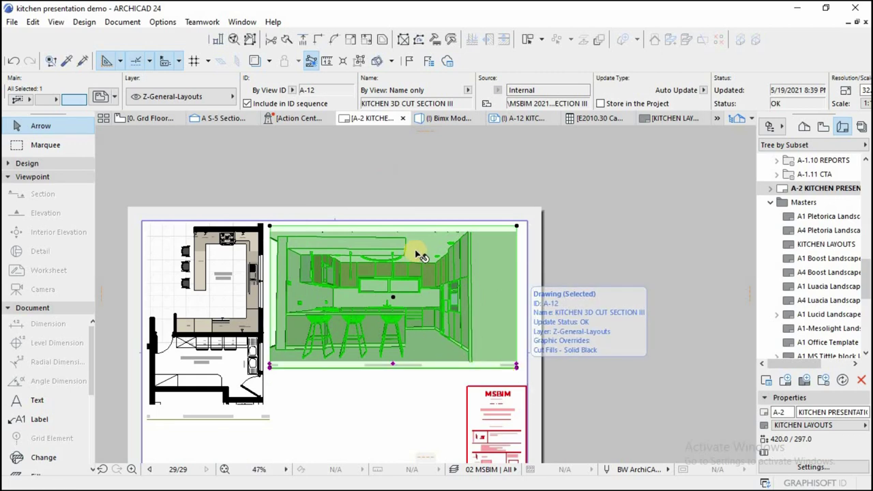
key(Escape)
Place the A S-5 Section view from the view map on the layout, below the 3D cut section drawing.
scroll(365, 341, down, 4)
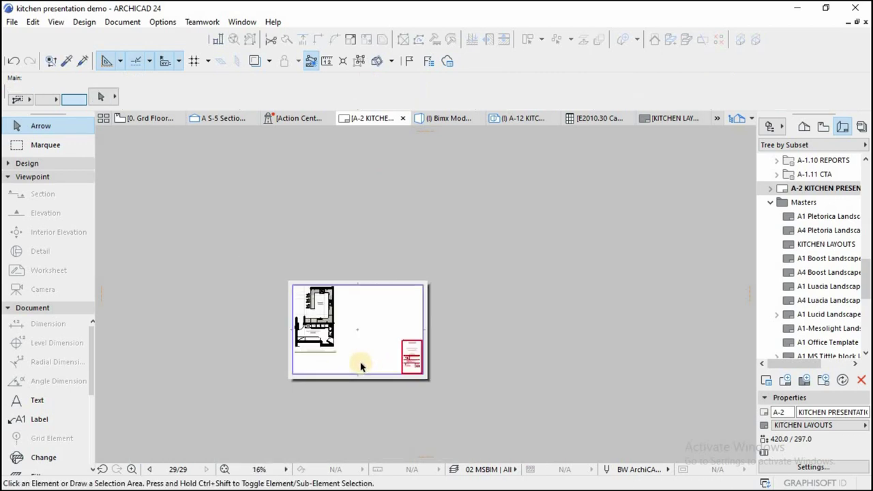
scroll(360, 362, up, 2)
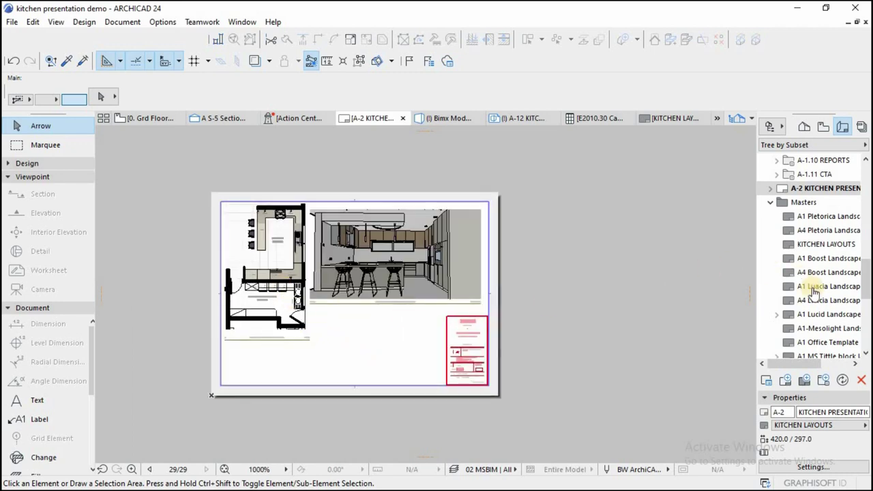
scroll(818, 170, up, 2)
scroll(818, 171, down, 5)
click(823, 126)
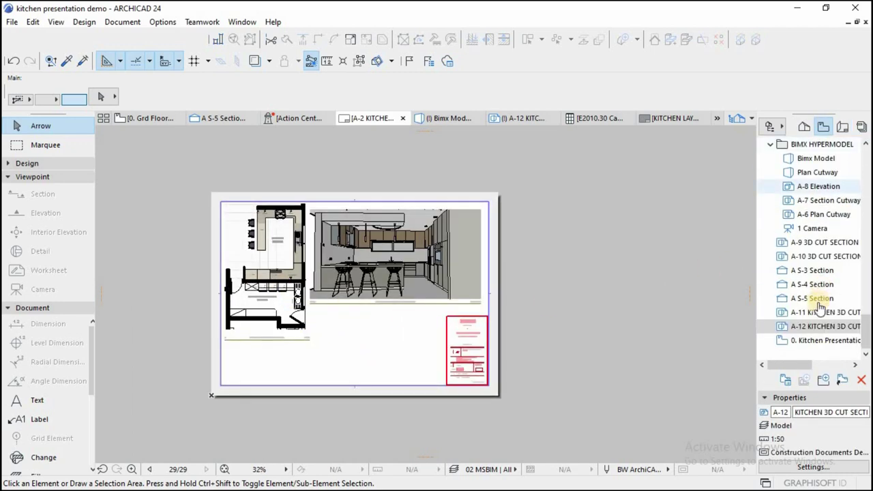
mouse_move(646, 306)
mouse_down()
mouse_move(379, 349)
mouse_move(372, 366)
mouse_up()
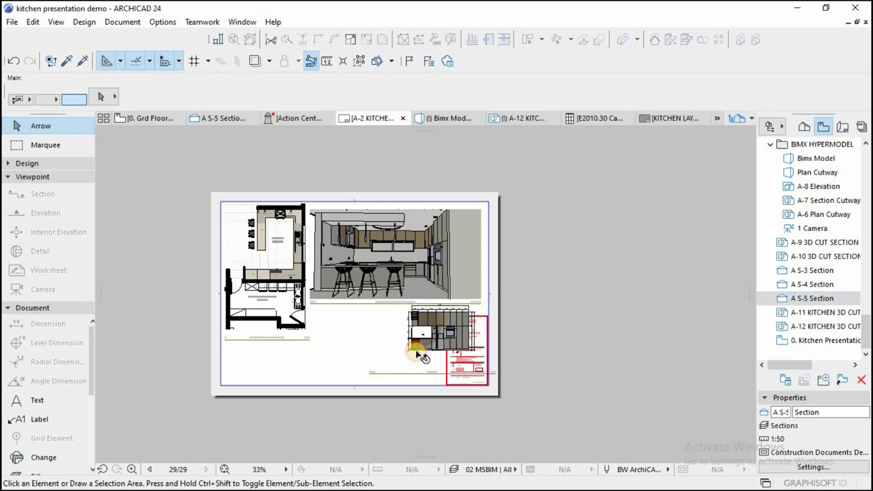
Crop the A S-5 Section drawing's left and bottom edges inward, close to the dimensioned cabinet elevation.
scroll(422, 357, up, 3)
click(420, 329)
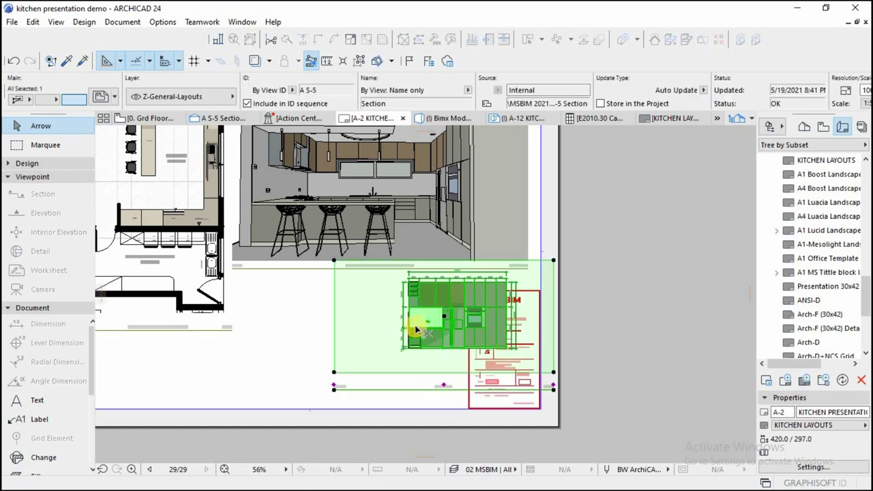
click(302, 278)
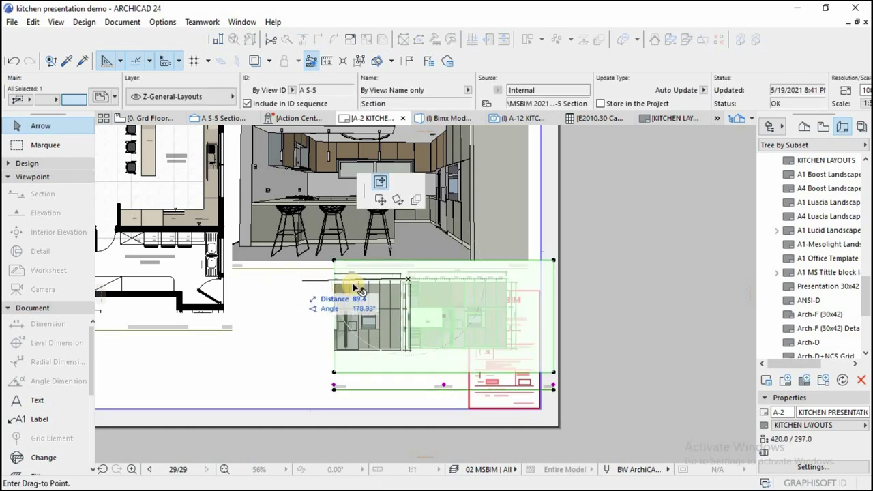
key(Escape)
click(335, 310)
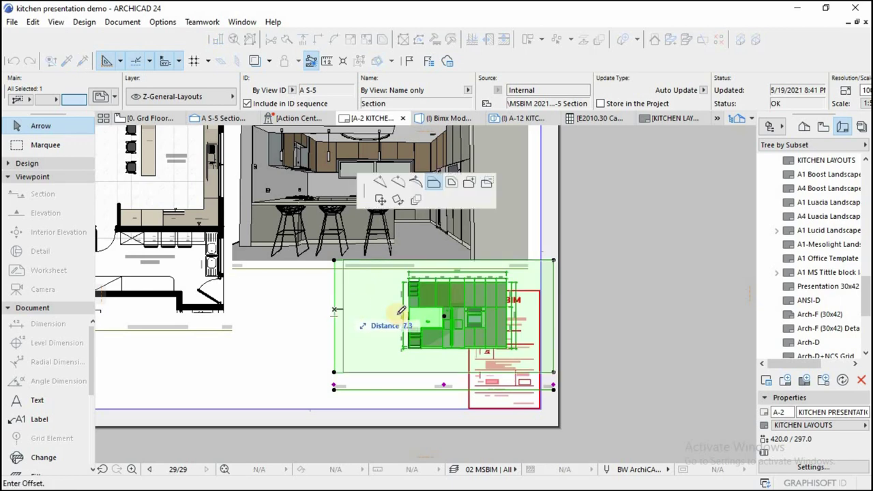
click(391, 317)
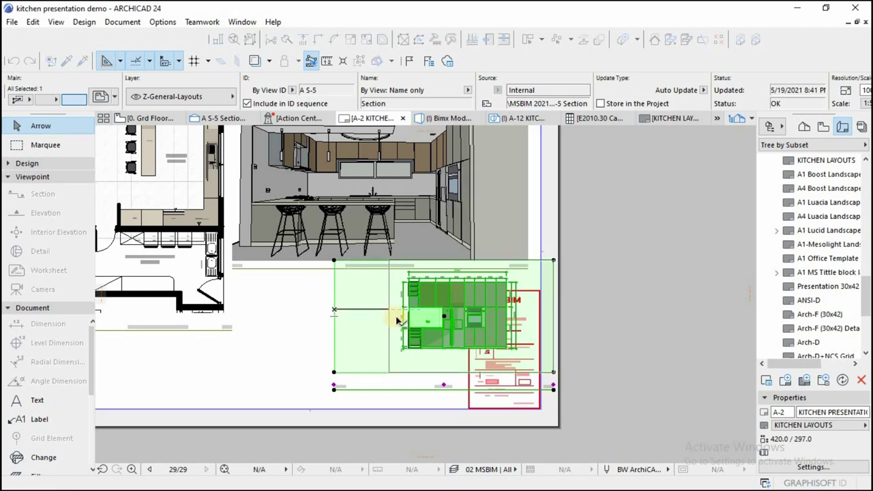
click(422, 370)
click(425, 356)
click(430, 355)
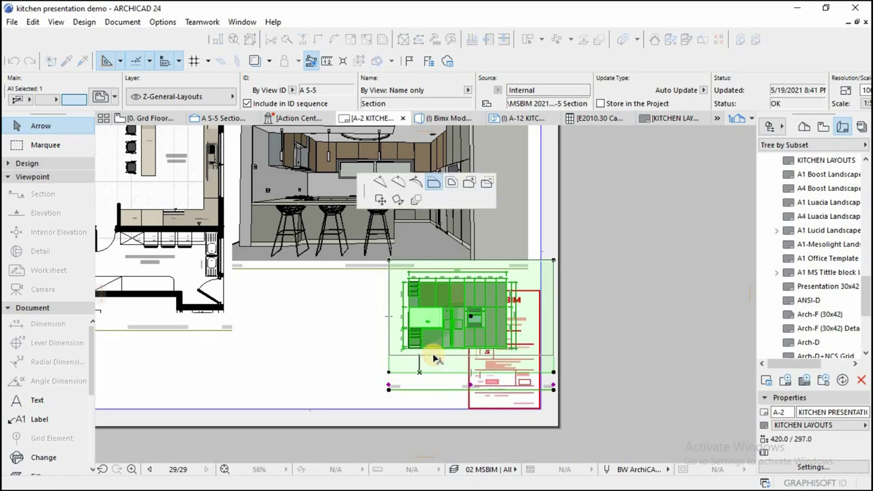
click(431, 359)
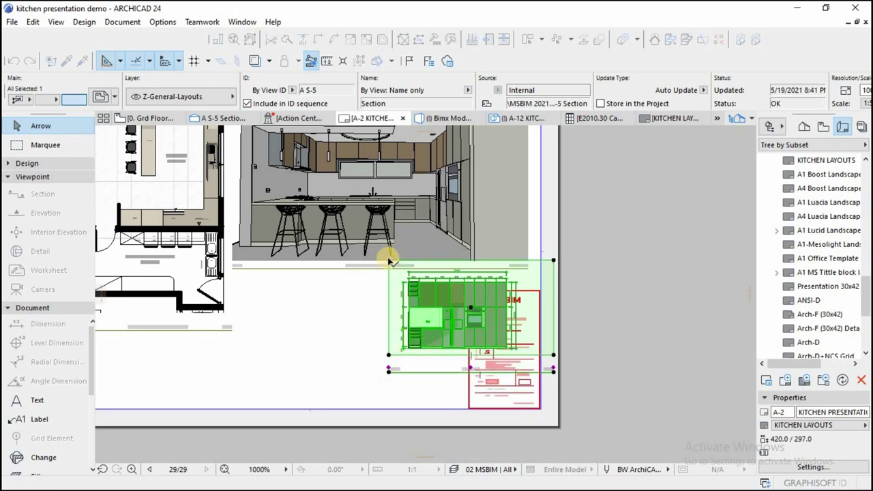
Move the A S-5 Section drawing clear of the title block, beneath the left part of the 3D section, and crop its right edge inward.
click(388, 261)
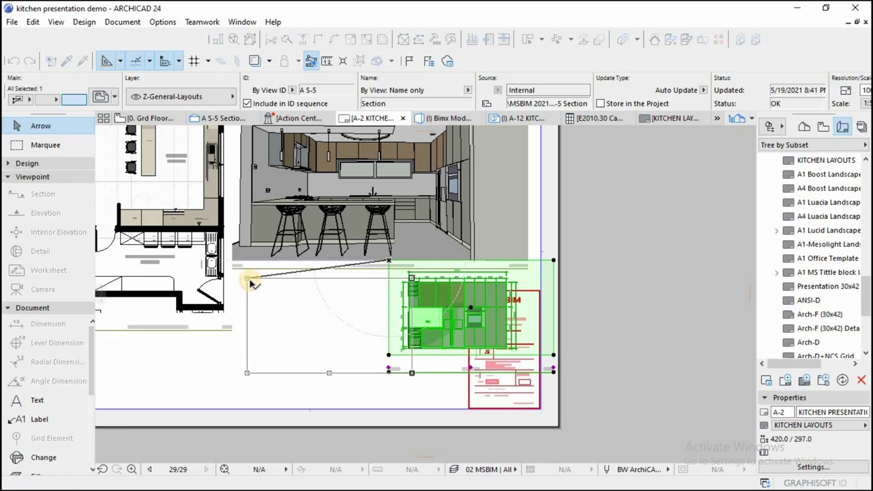
click(248, 279)
click(412, 346)
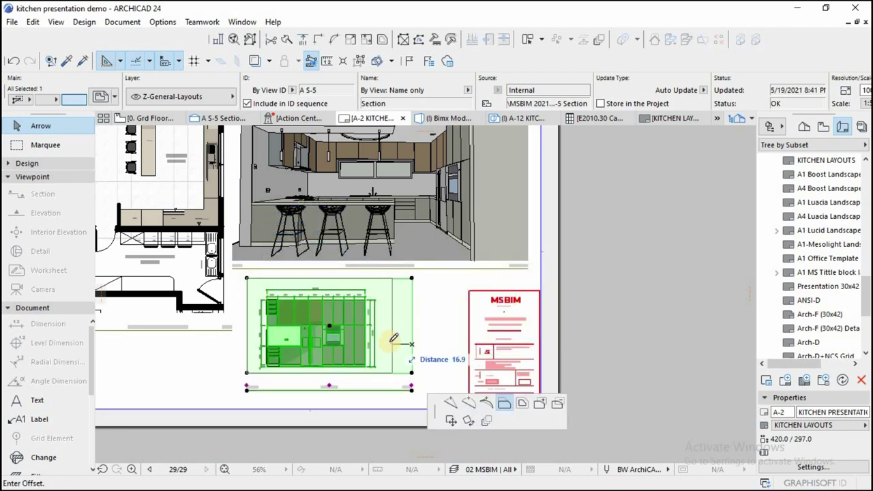
click(383, 346)
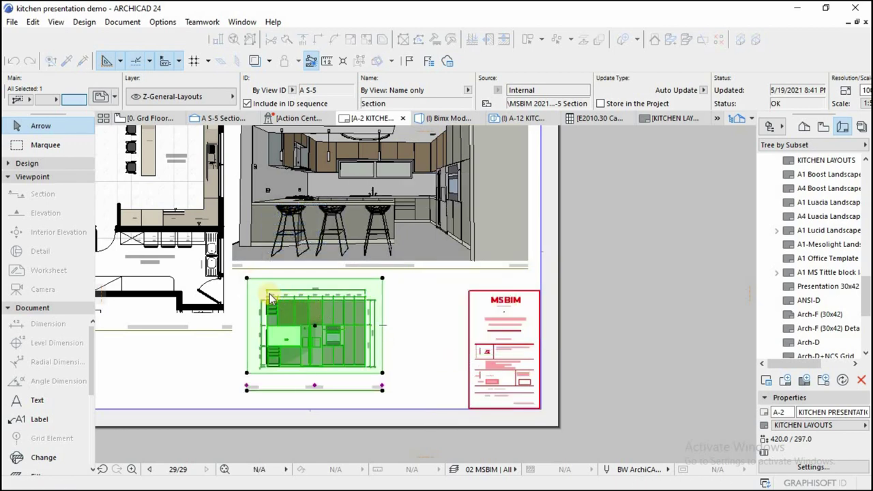
scroll(282, 283, up, 3)
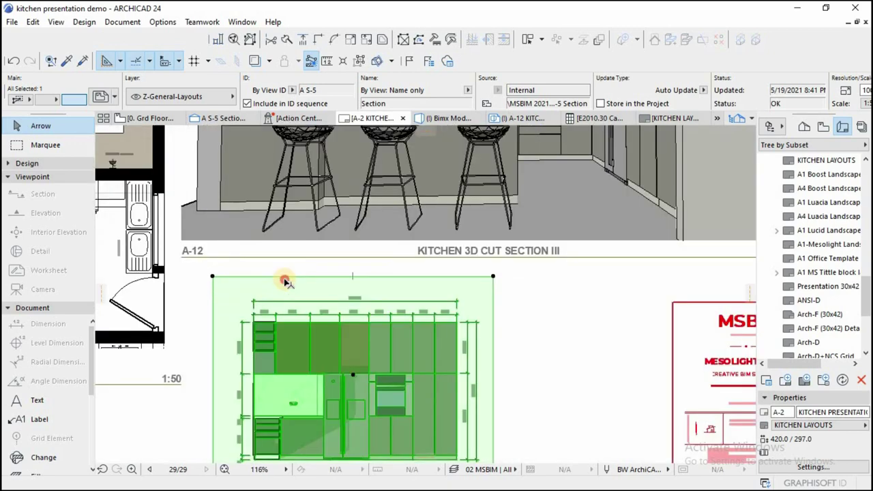
Crop the A S-5 Section drawing's top edge inward and move the drawing up beneath the 3D cut section's title.
click(286, 278)
click(285, 290)
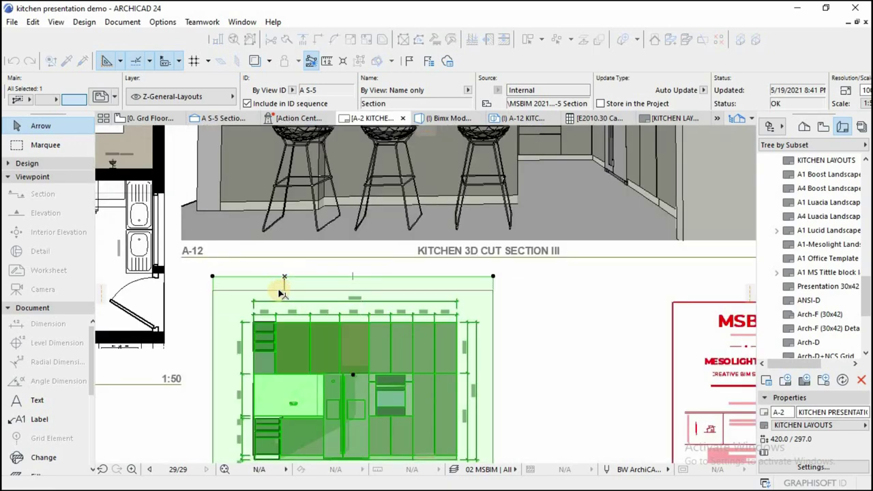
key(ctrl+d)
click(213, 290)
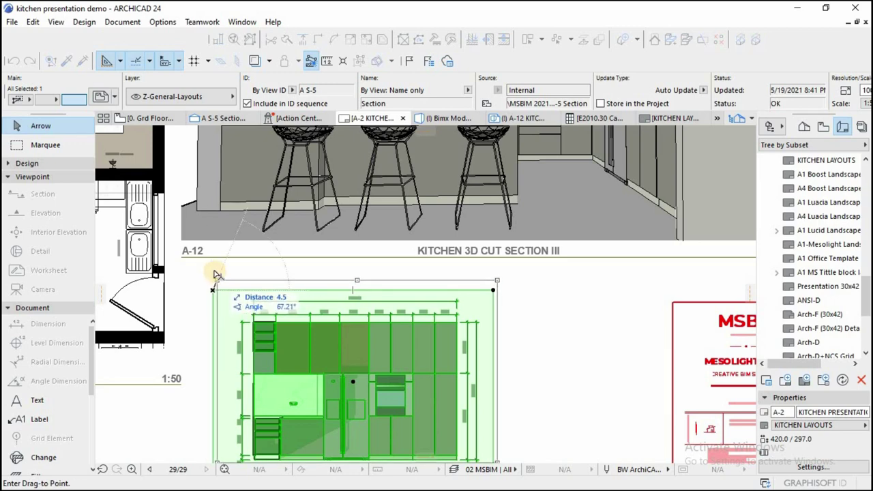
click(214, 272)
click(223, 272)
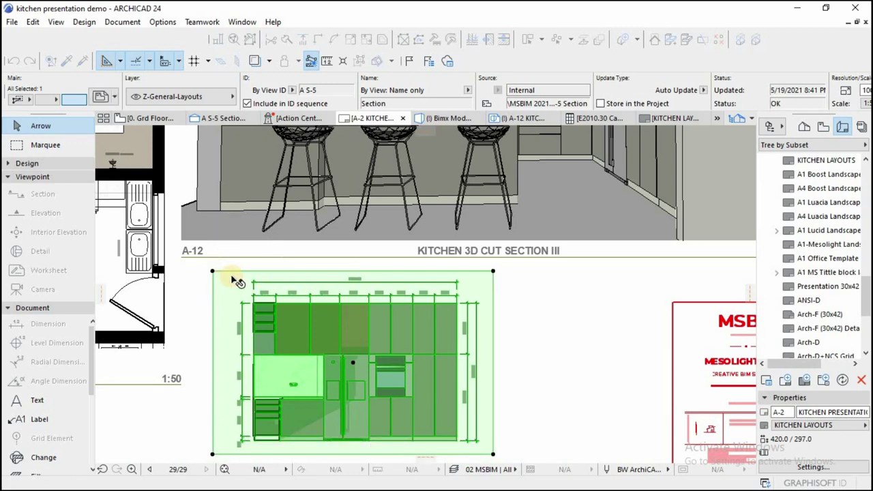
Enlarge the A S-5 Section drawing proportionally from its upper-left corner to a scale of about 1:34.33.
key(Return)
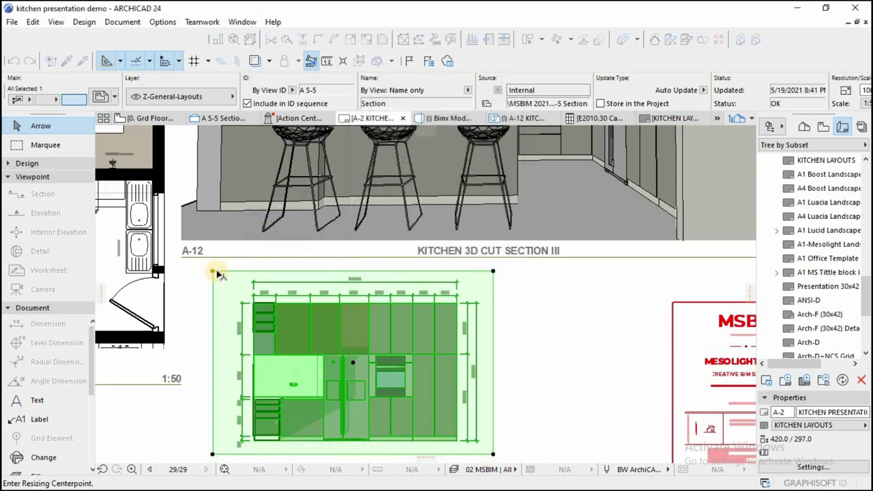
click(212, 271)
click(493, 271)
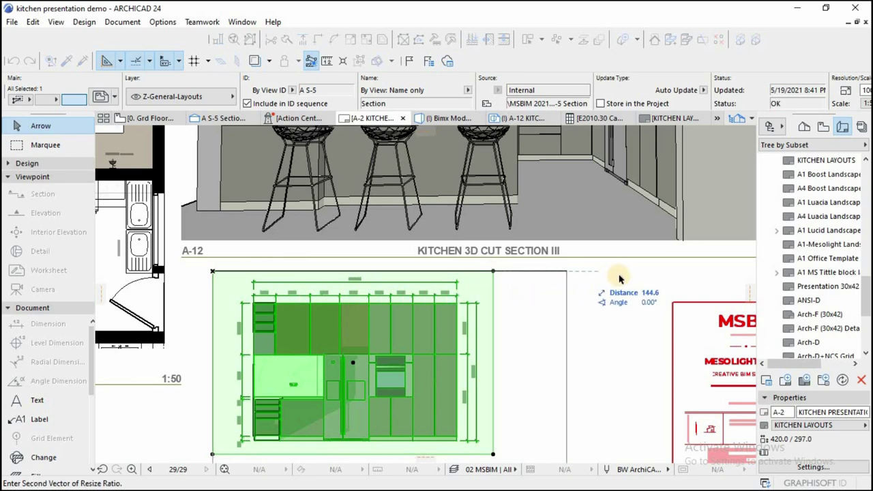
click(517, 219)
scroll(520, 225, down, 2)
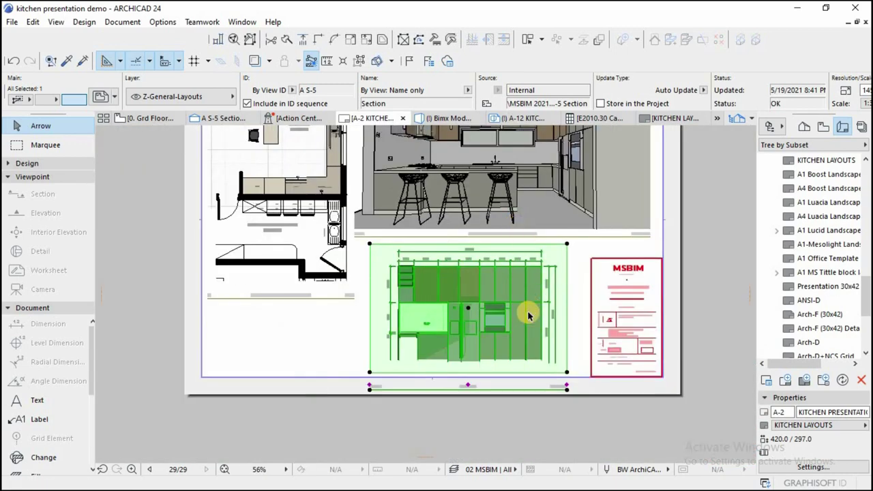
Crop the A S-5 Section drawing's bottom edge inward and move its title up against the frame, inside the sheet margin.
scroll(539, 372, up, 3)
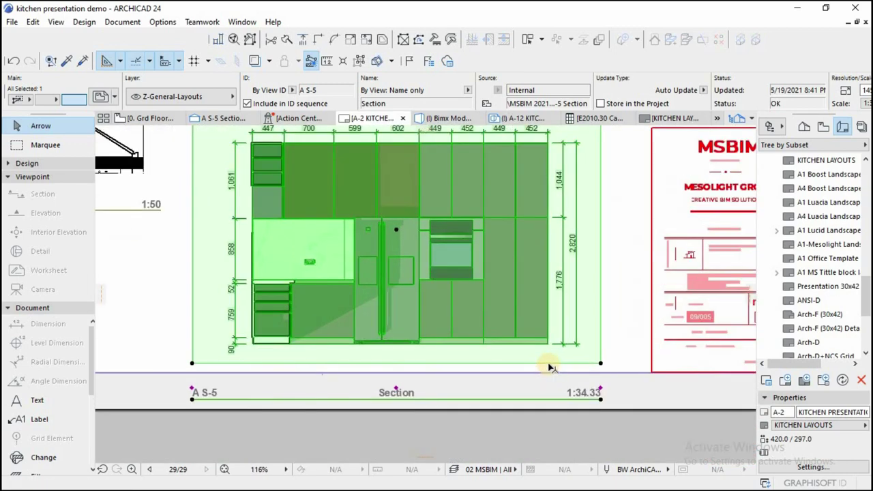
click(551, 362)
click(554, 350)
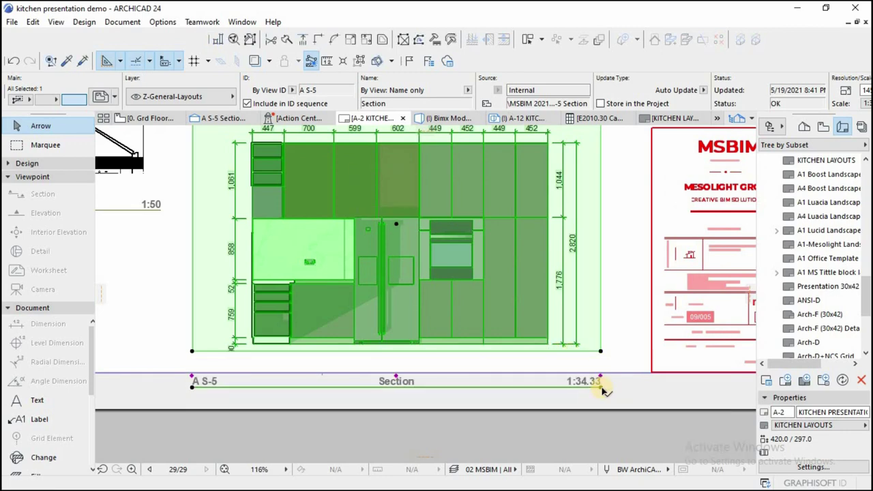
click(600, 386)
click(601, 363)
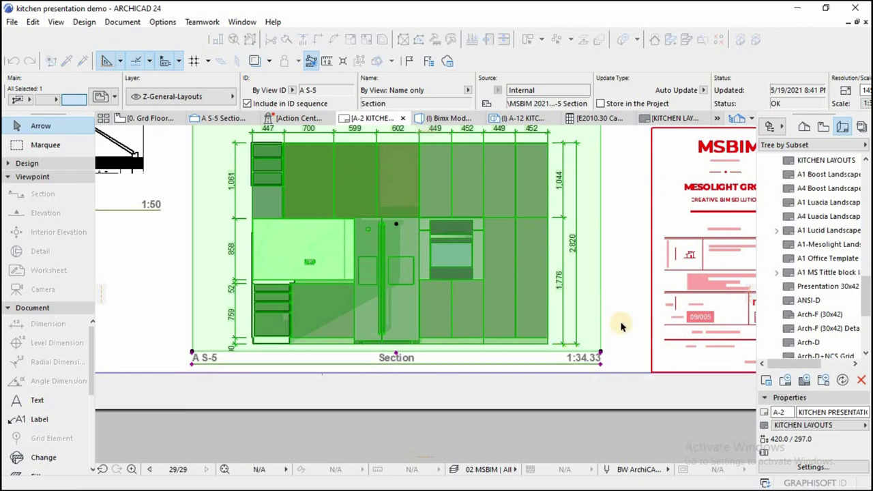
click(620, 326)
scroll(518, 336, down, 3)
scroll(487, 273, down, 2)
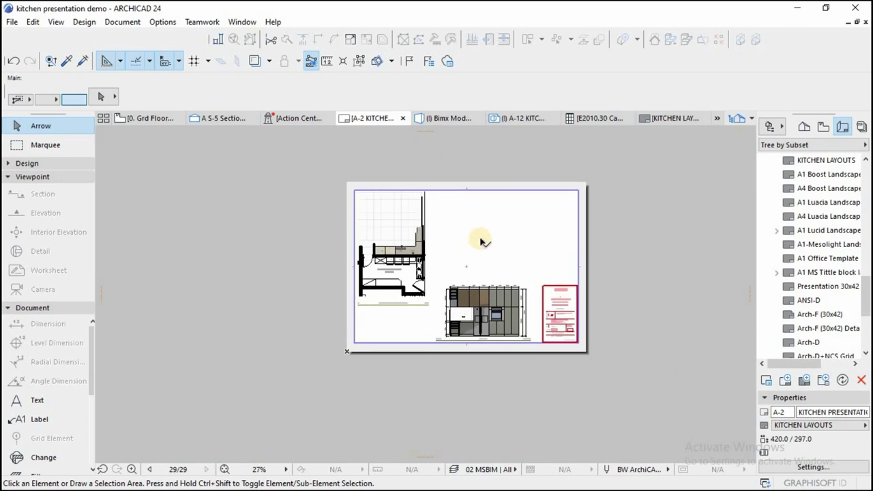
scroll(481, 230, up, 2)
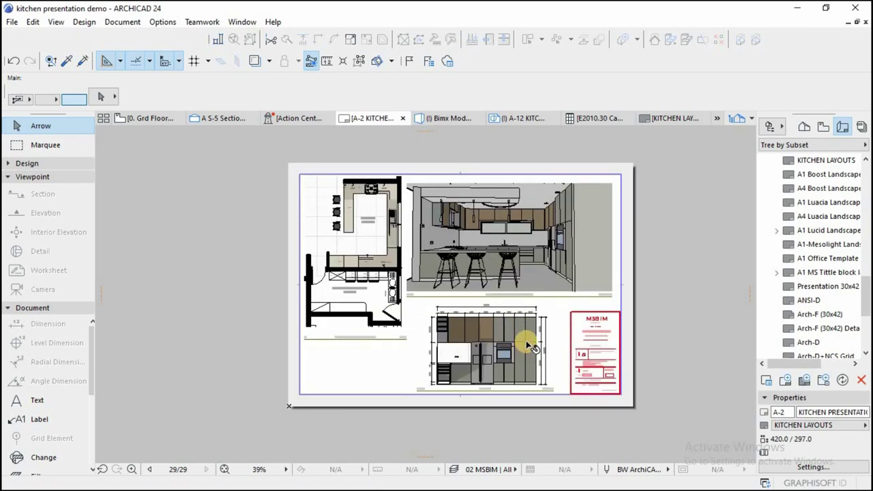
Move the A S-5 Section drawing slightly upward, closer to the 3D cut section's title line, and deselect it.
click(525, 340)
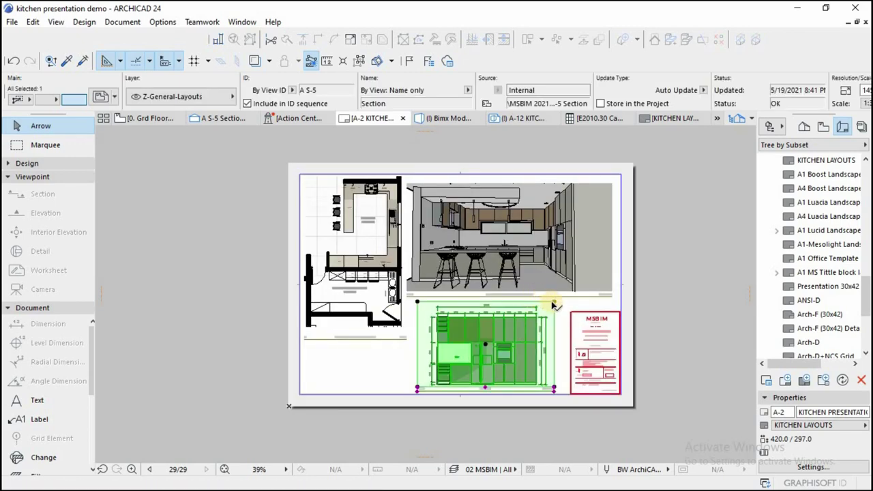
scroll(552, 306, up, 4)
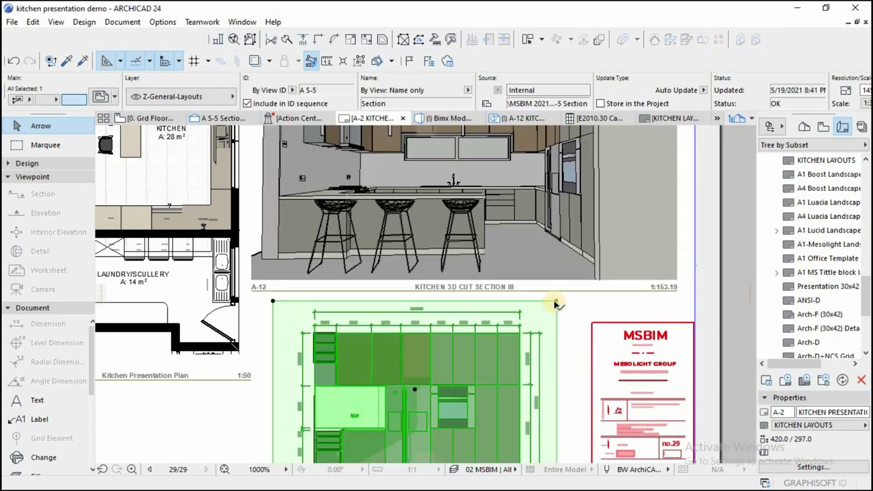
drag(555, 304, 556, 299)
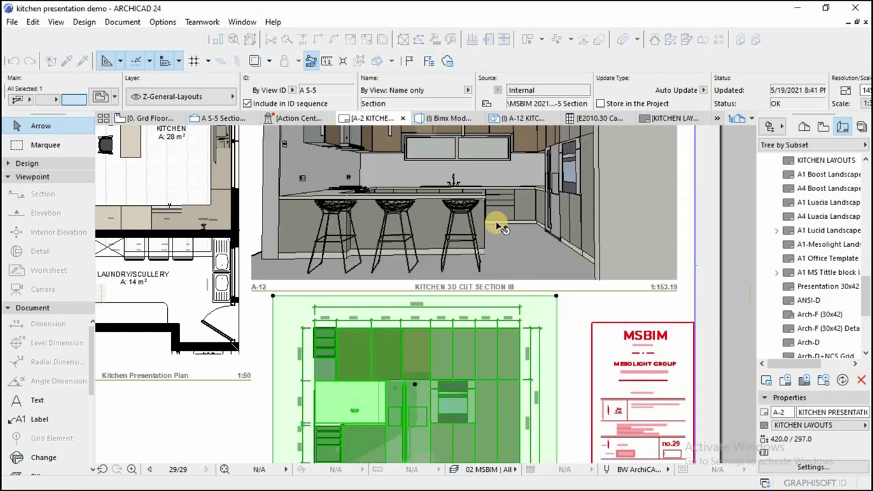
key(Escape)
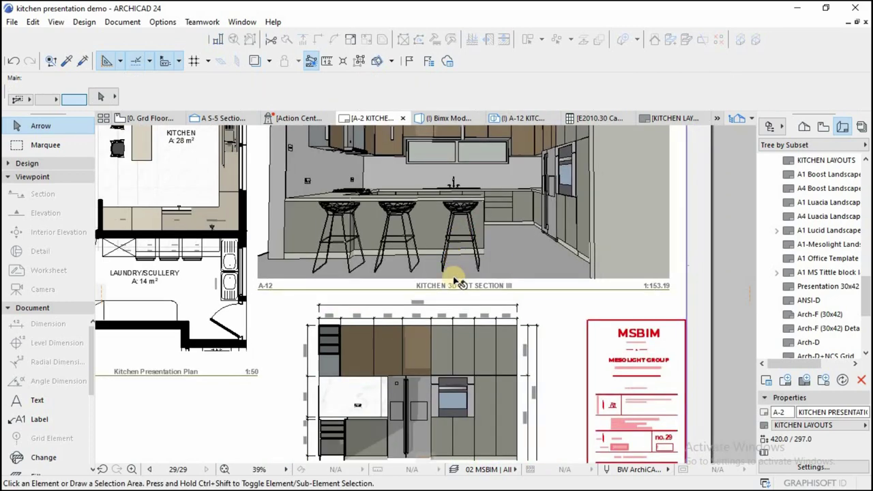
scroll(432, 360, down, 3)
scroll(436, 360, up, 3)
scroll(362, 298, down, 4)
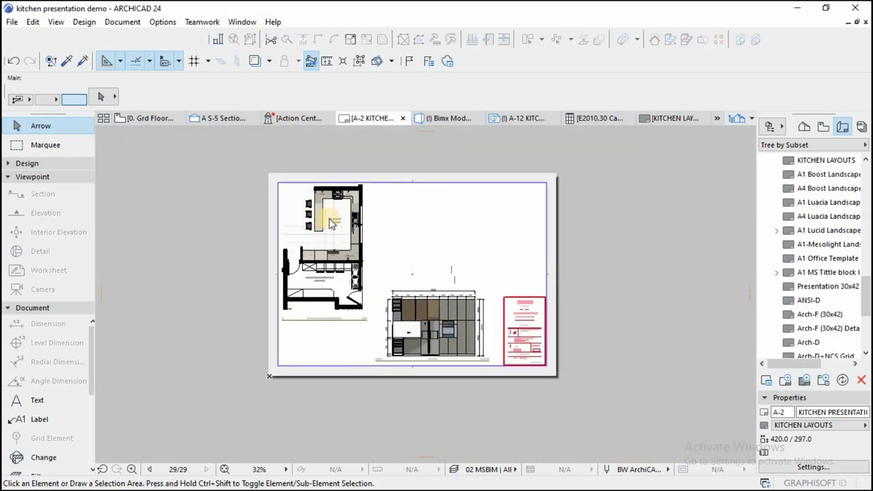
scroll(332, 221, up, 3)
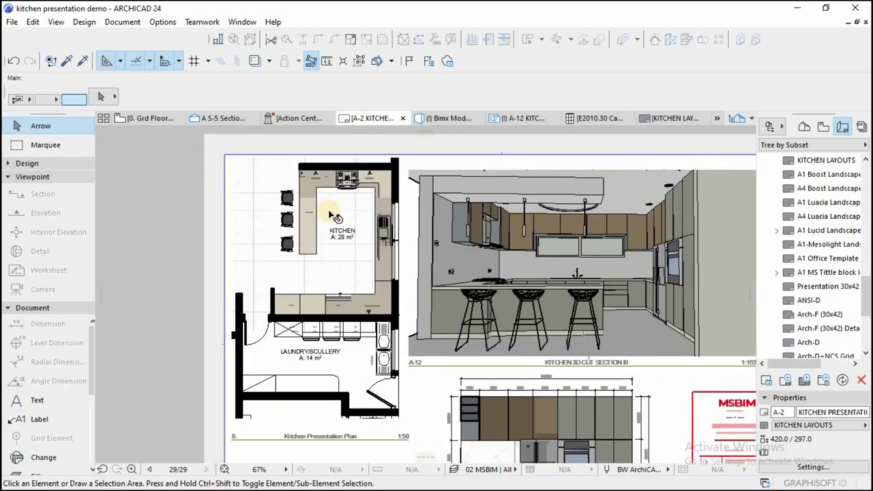
scroll(331, 245, down, 2)
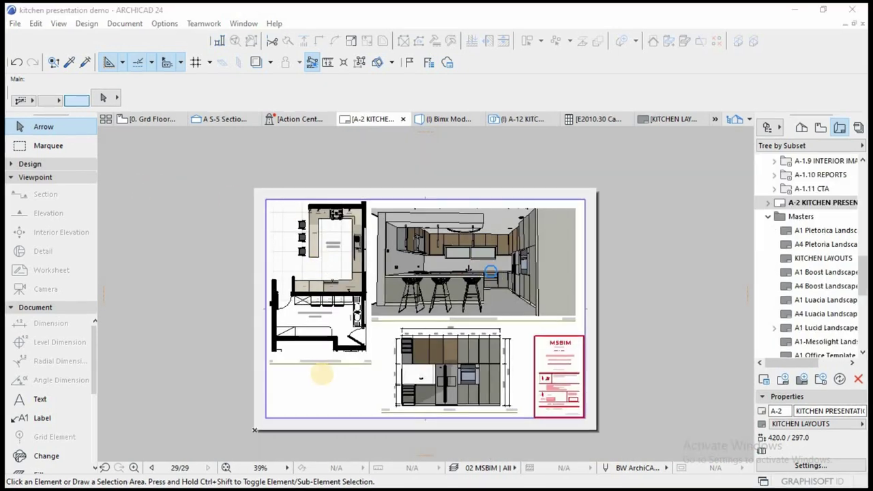
Create a new layout named KITCHEN PRESENTATION LAYOUT based on the KITCHEN LAYOUTS master layout.
click(784, 381)
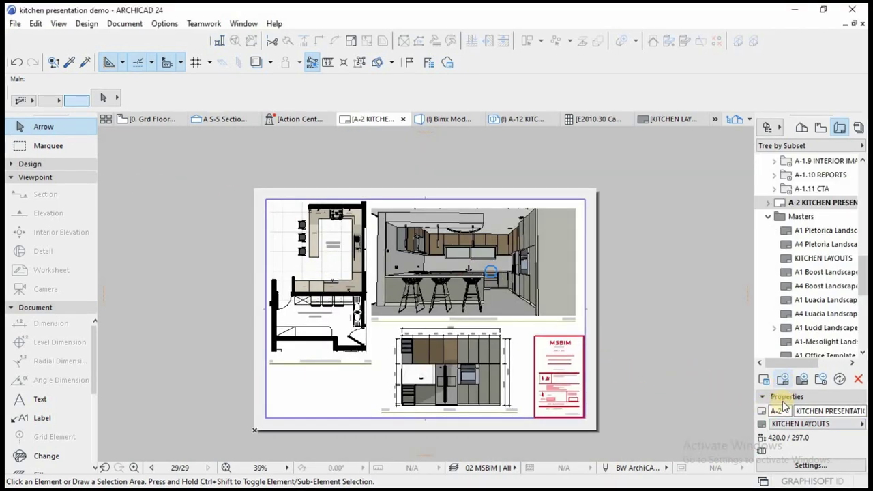
click(784, 380)
click(455, 242)
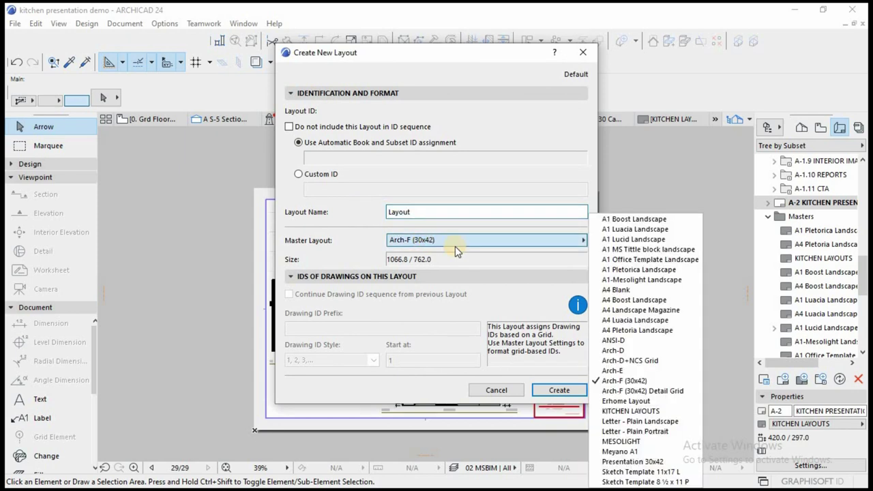
click(630, 412)
click(433, 210)
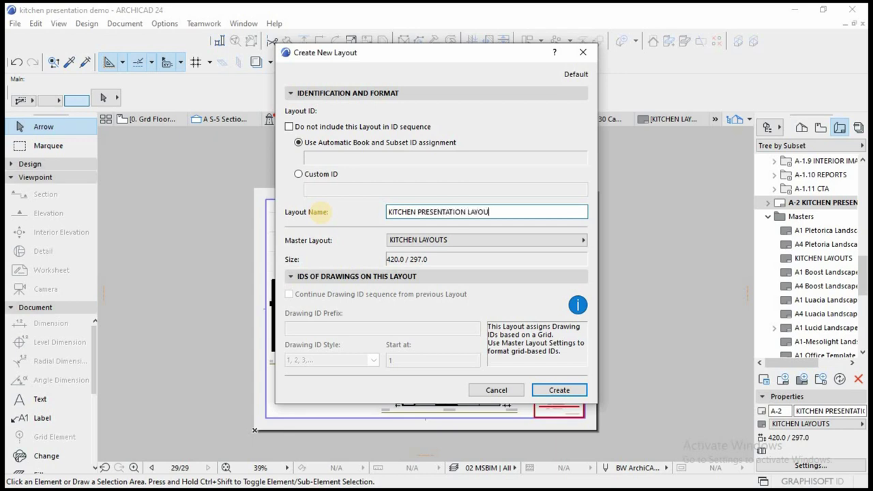
click(559, 390)
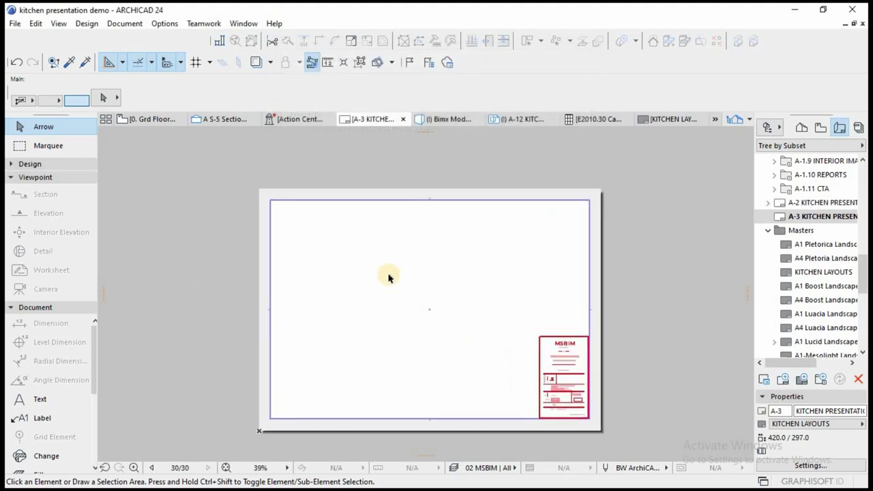
Place the A S-3 Section view from the view map on the new A-3 kitchen presentation layout.
double_click(811, 203)
double_click(813, 217)
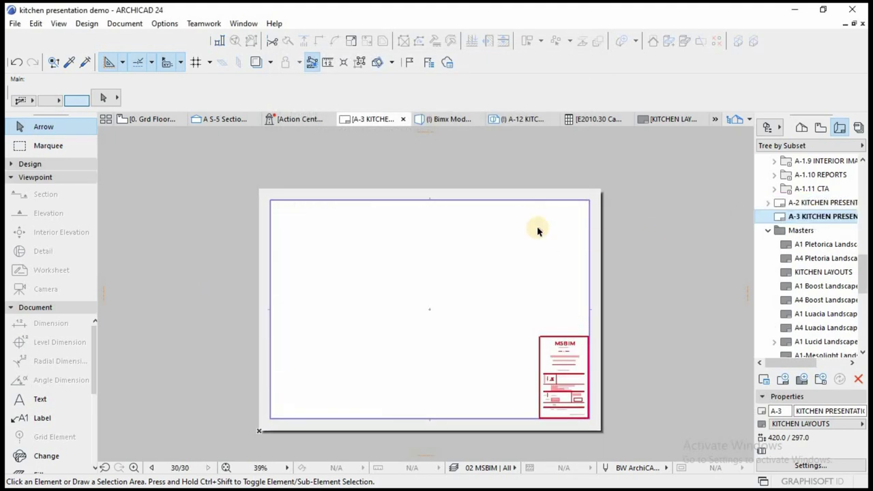
click(819, 129)
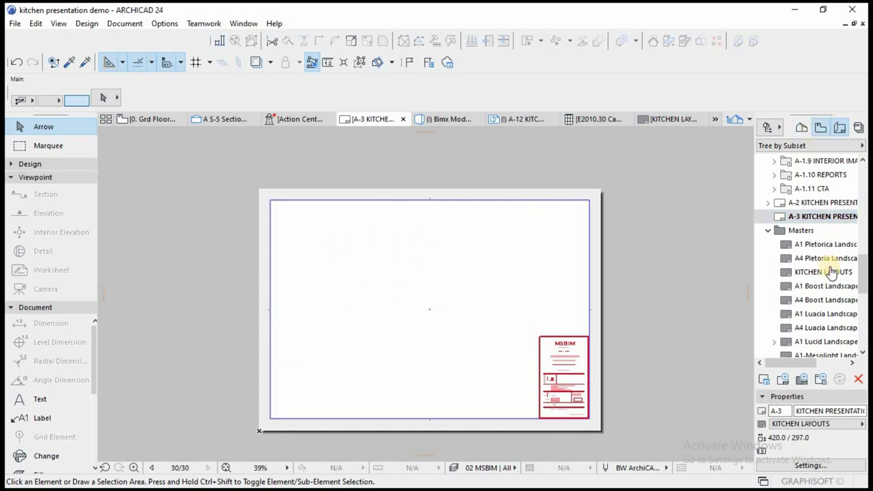
drag(809, 297, 348, 288)
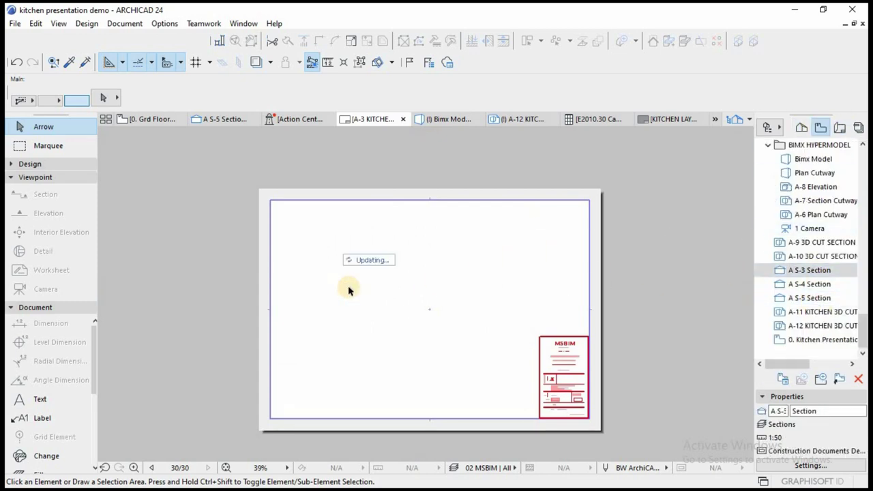
click(392, 243)
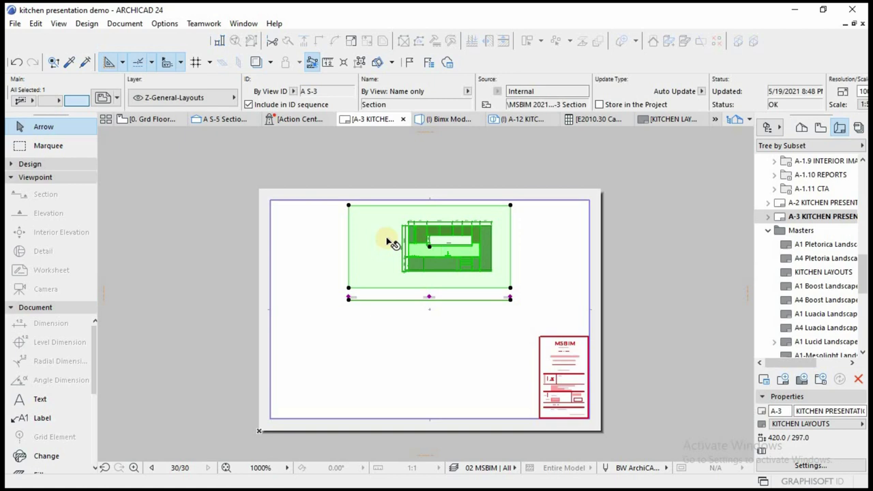
Crop all four edges of the A S-3 Section drawing inward around the dimensioned elevation and move it to the sheet's upper-left corner.
scroll(355, 228, up, 2)
click(352, 220)
click(446, 236)
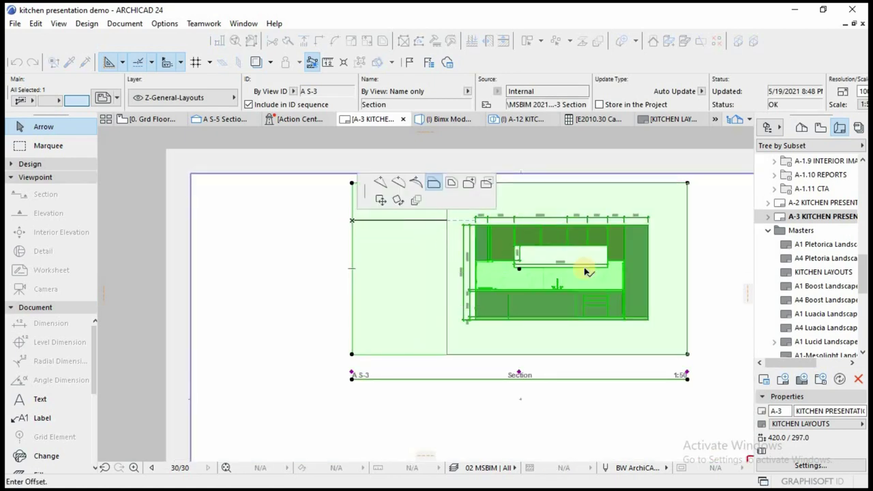
click(616, 354)
click(619, 334)
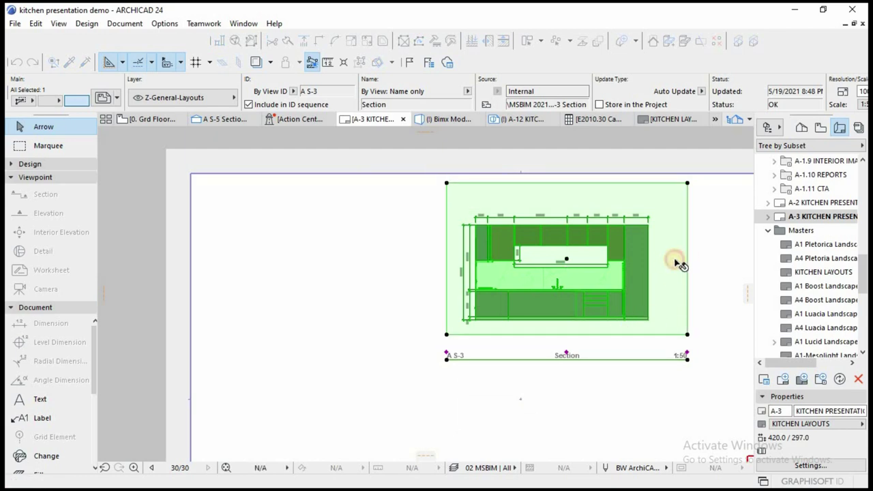
click(685, 254)
click(662, 254)
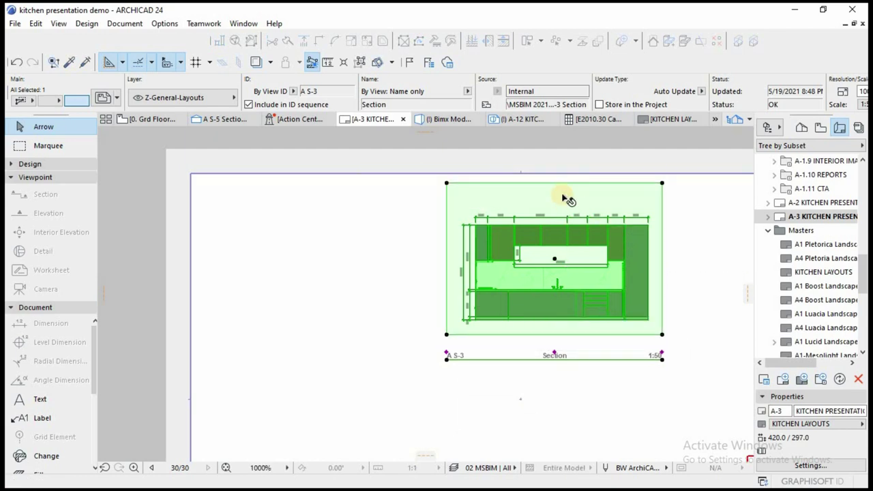
click(561, 183)
click(561, 191)
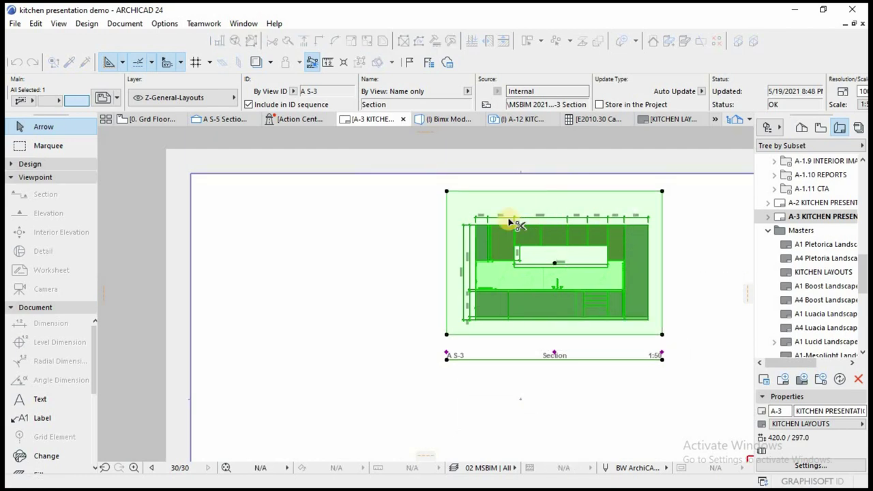
click(212, 186)
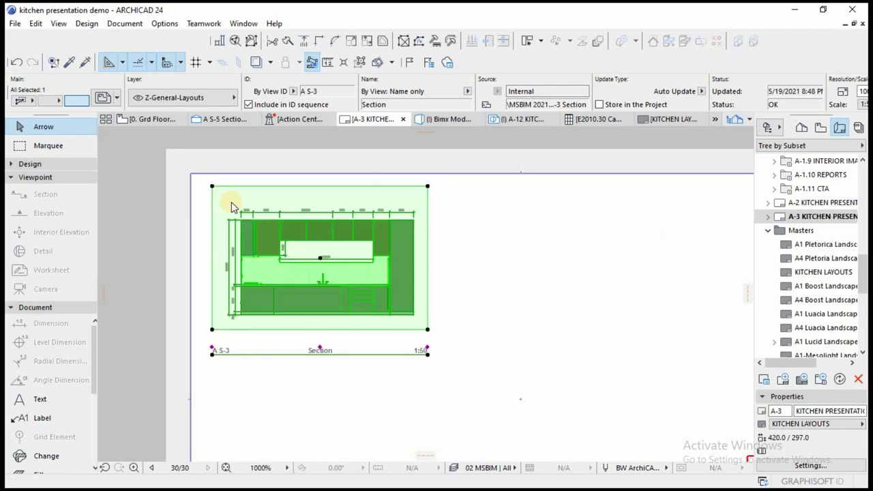
Enlarge the A S-3 Section drawing proportionally from its upper-left corner until it reaches the title block.
key(ctrl+k)
click(470, 279)
click(212, 187)
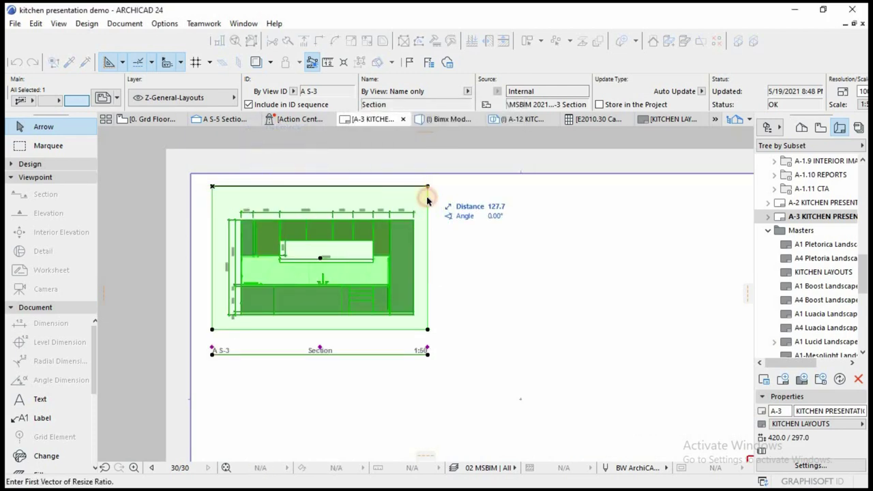
click(427, 187)
scroll(426, 191, down, 3)
click(562, 224)
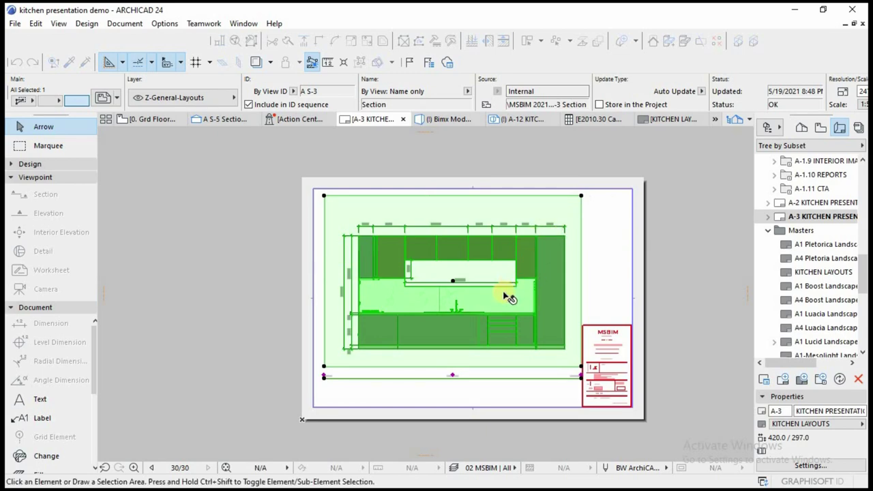
Resize the A S-3 Section drawing proportionally to about half the sheet's width, at a scale of about 1:32.42.
click(488, 310)
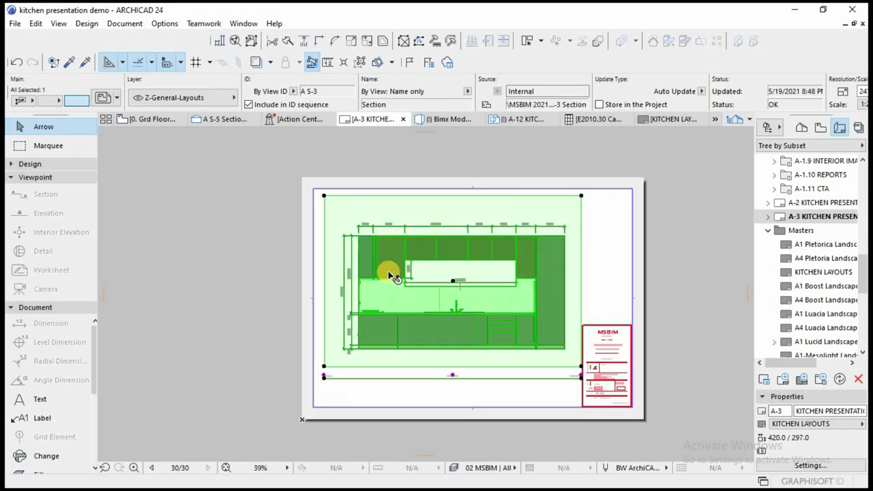
key(ctrl+k)
click(475, 278)
click(324, 196)
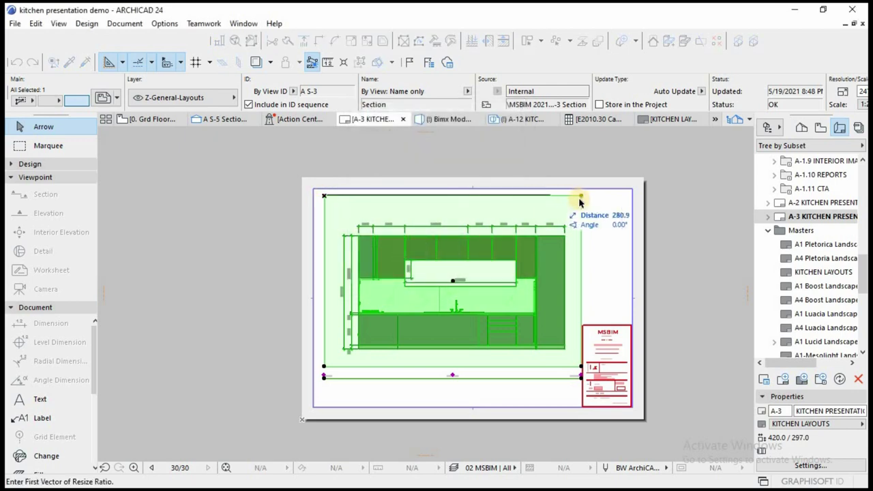
click(581, 196)
click(484, 196)
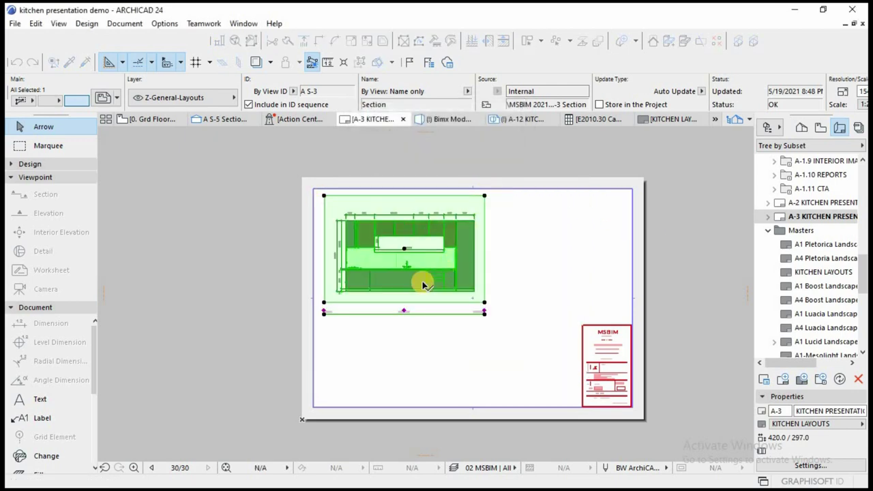
Crop the resized A S-3 Section drawing's top edge down to just above the horizontal dimensions.
scroll(360, 198, up, 3)
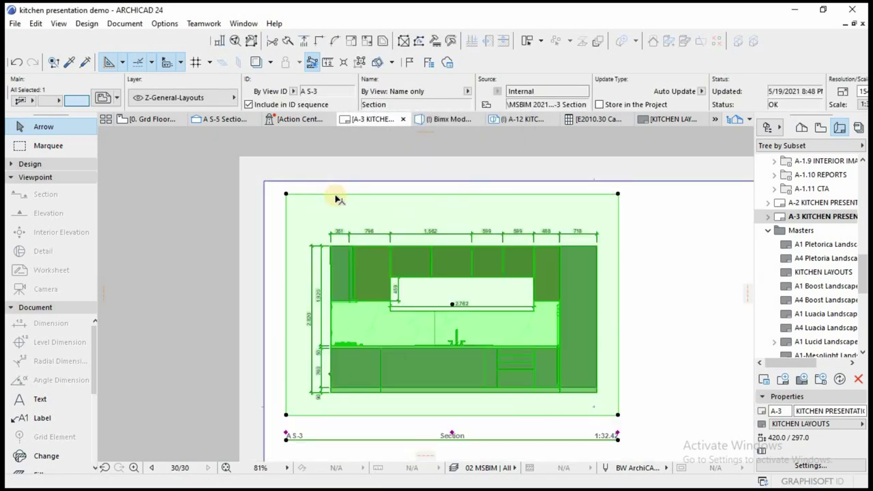
click(335, 194)
click(333, 221)
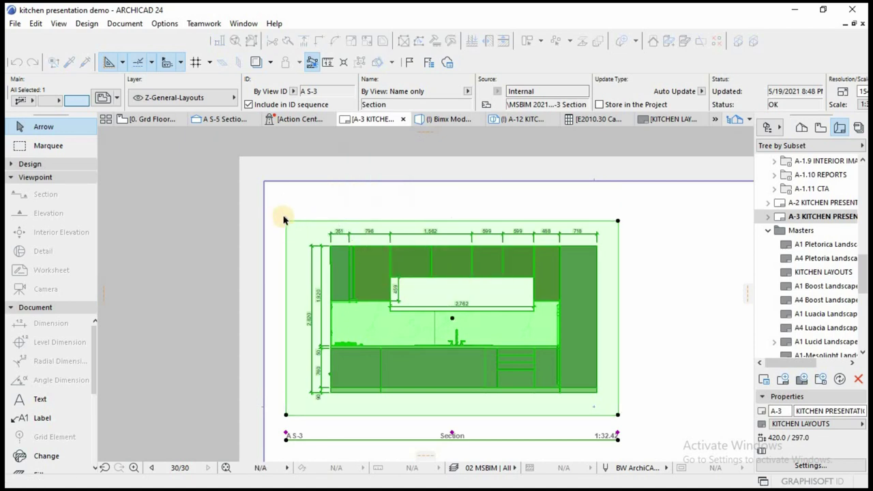
Move the A S-3 section drawing up toward the upper left corner of the layout frame.
key(ctrl+d)
click(286, 220)
click(281, 189)
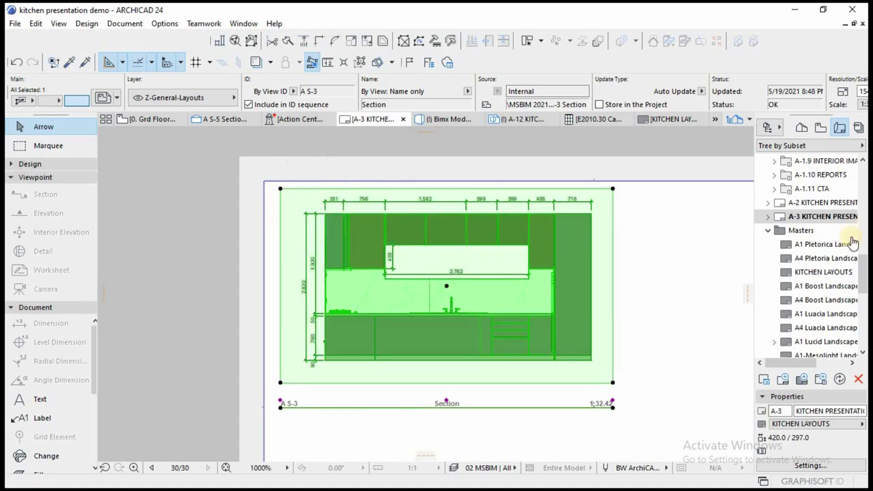
Crop the A S-3 drawing's lower edge close to the elevation and move its title up directly beneath the drawing frame.
click(534, 379)
click(537, 368)
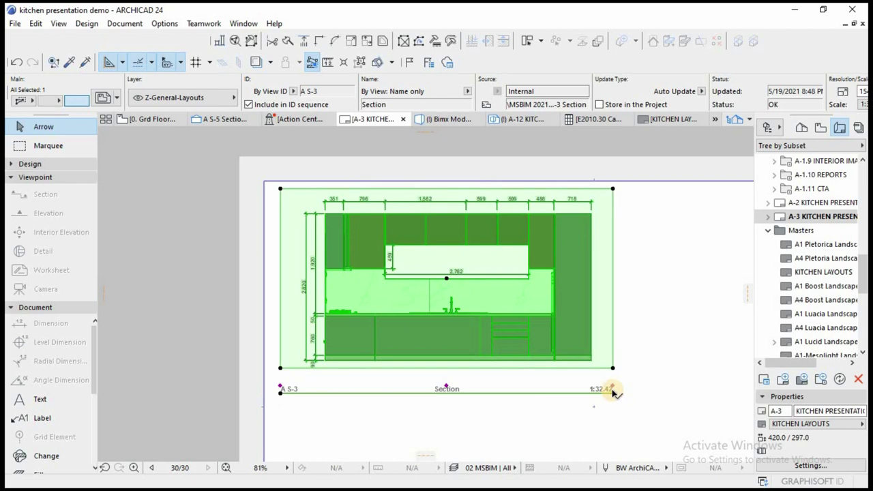
click(612, 394)
click(611, 369)
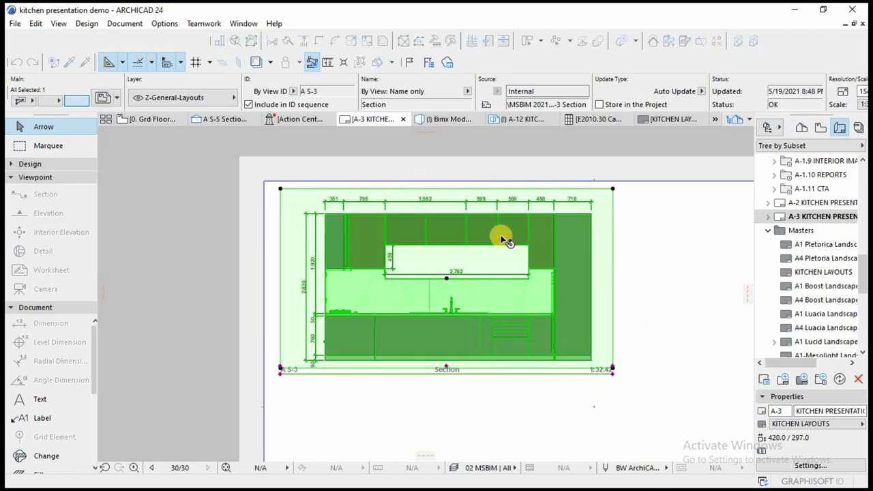
Check the A S-4 section view, return to the A-3 layout and place that view below the A S-3 drawing.
scroll(498, 273, down, 3)
scroll(818, 314, down, 8)
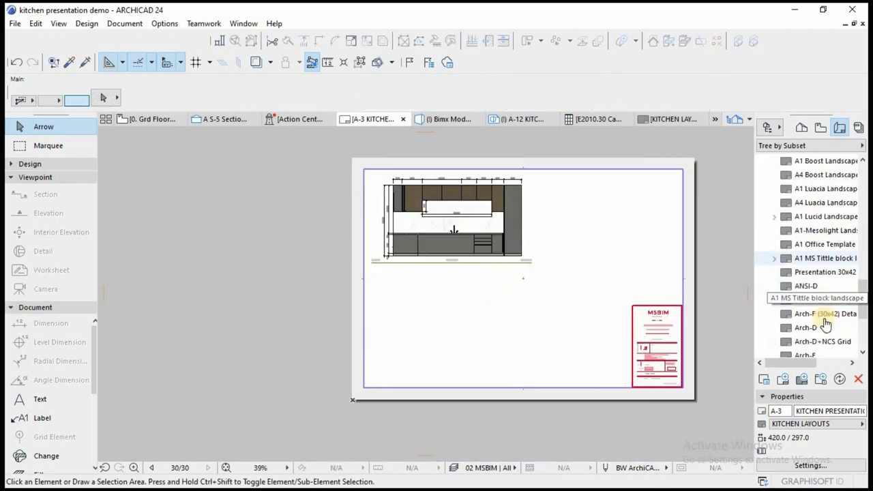
scroll(817, 307, up, 10)
click(821, 128)
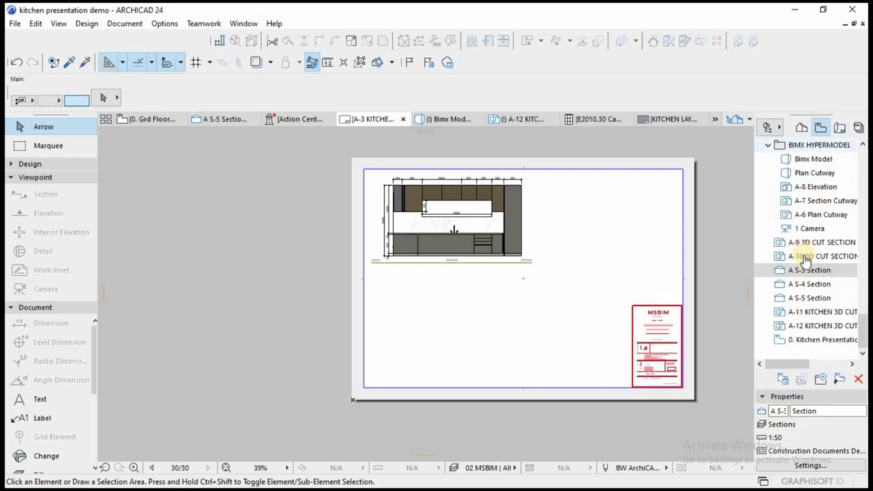
double_click(821, 285)
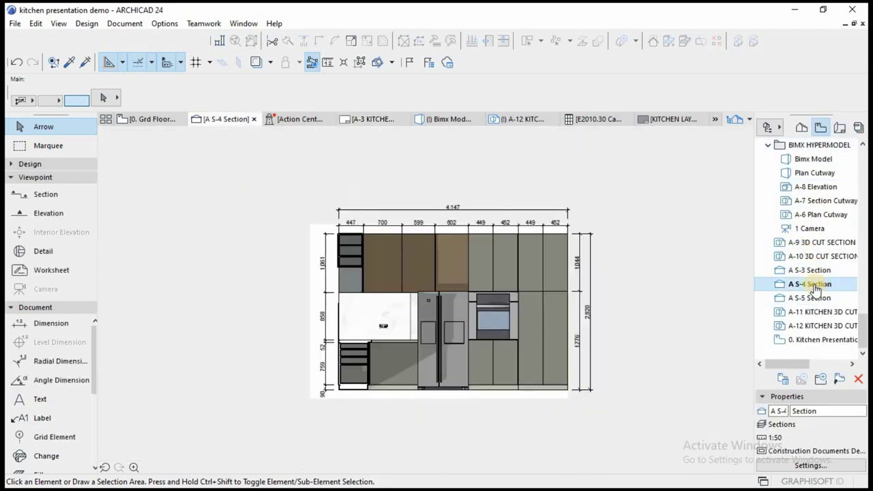
click(839, 127)
double_click(824, 247)
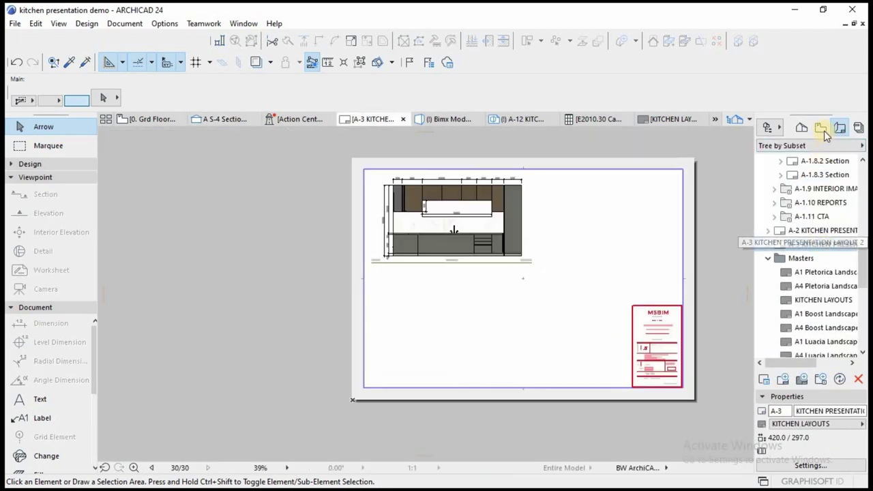
click(821, 128)
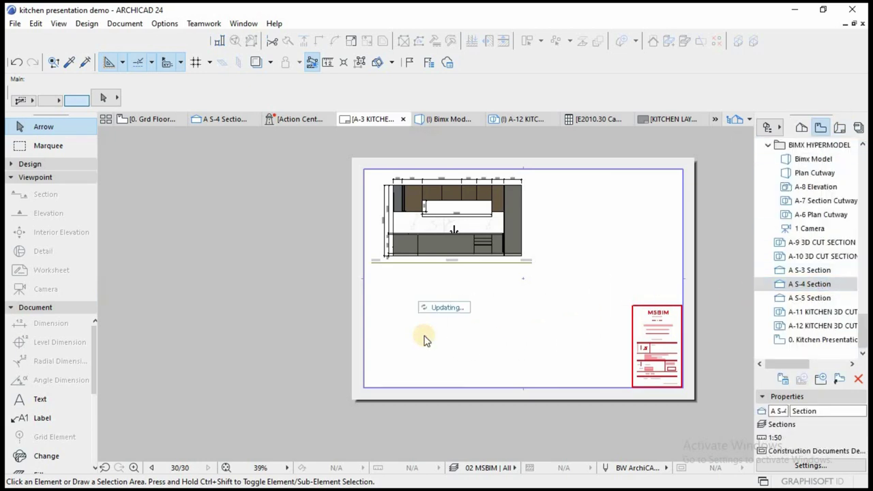
click(487, 308)
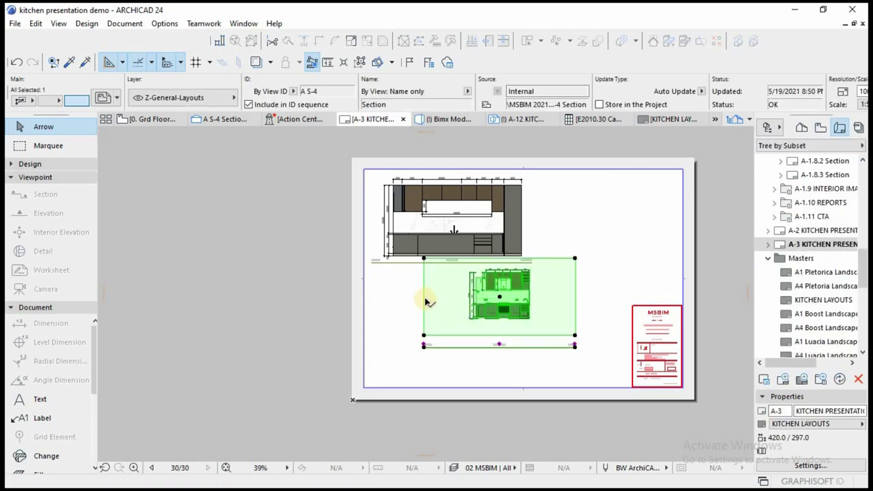
Crop the A S-4 drawing frame on all four sides closer to its elevation and dimensions.
scroll(424, 300, up, 3)
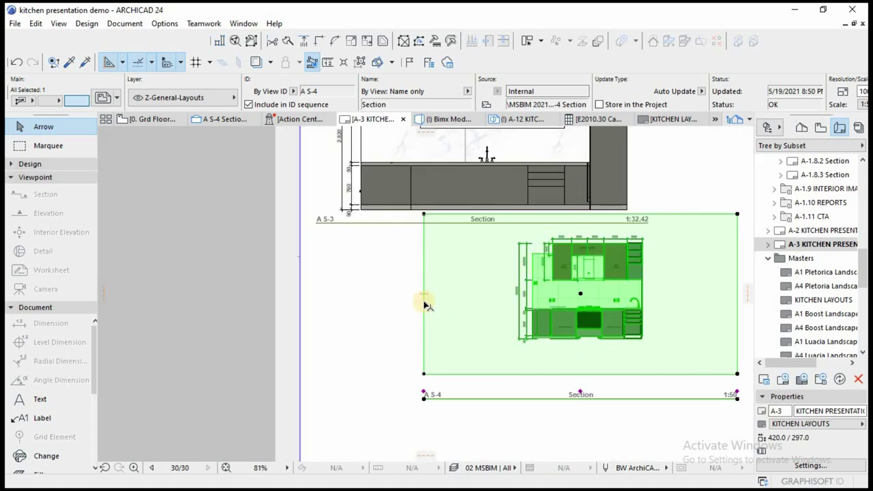
click(425, 303)
click(500, 306)
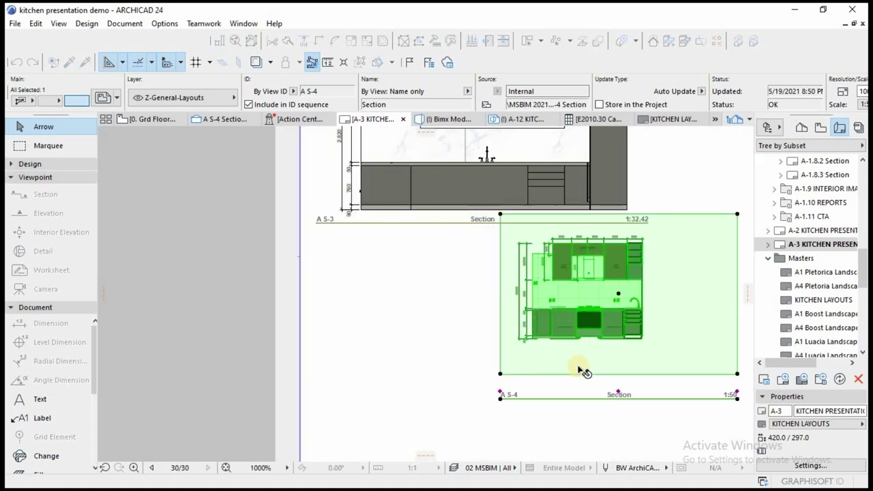
mouse_move(573, 374)
mouse_down()
mouse_move(575, 357)
mouse_move(560, 352)
mouse_up()
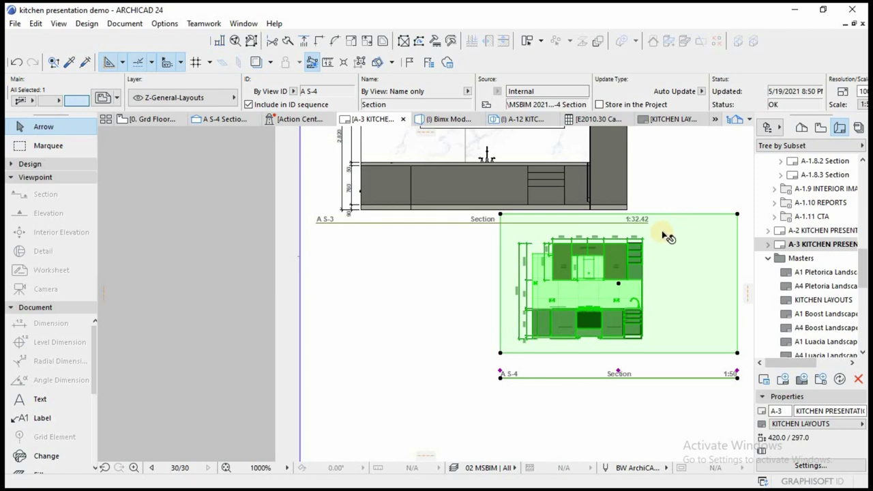
click(668, 214)
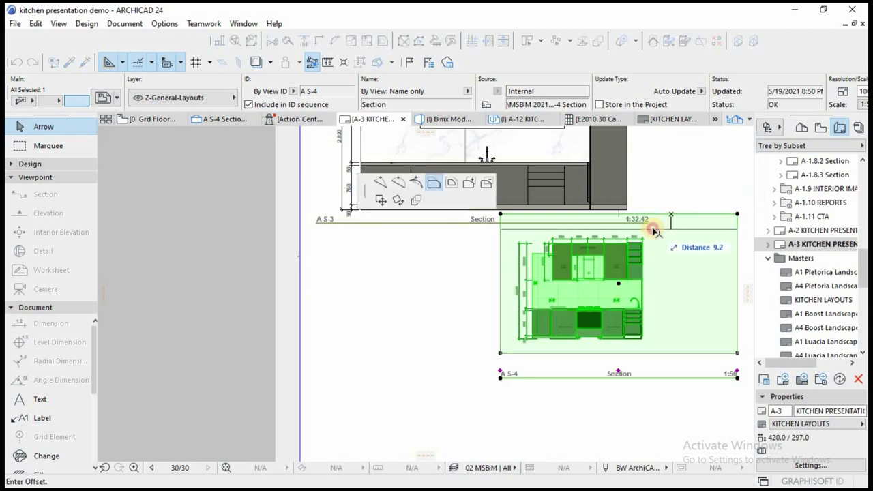
click(652, 228)
click(736, 246)
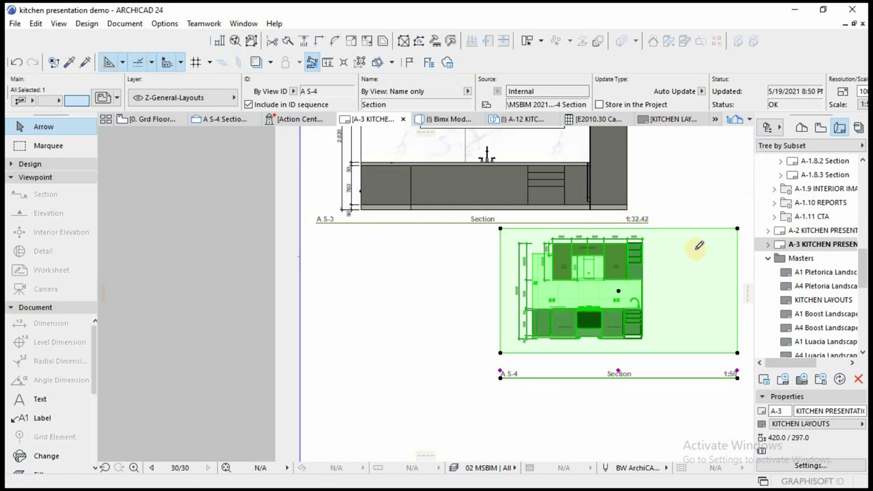
click(658, 248)
Align the A S-4 drawing's left edge under the A S-3 title and trim its bottom edge slightly further.
drag(508, 233, 318, 228)
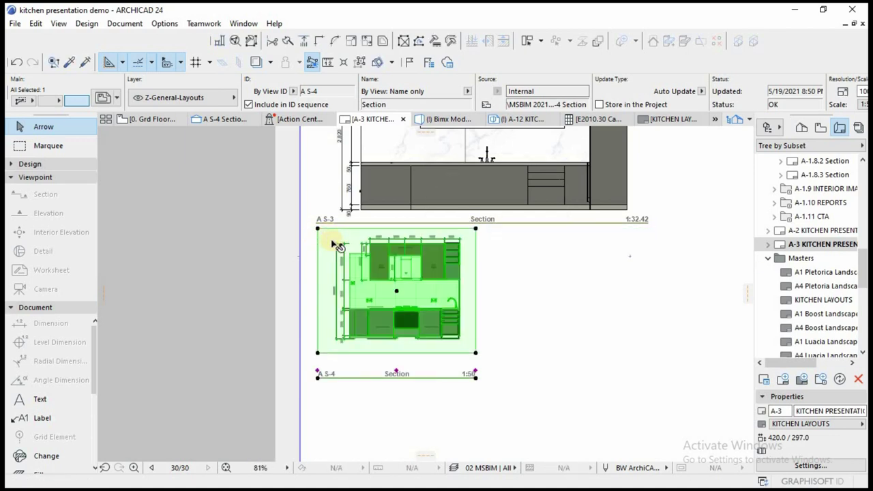
click(431, 351)
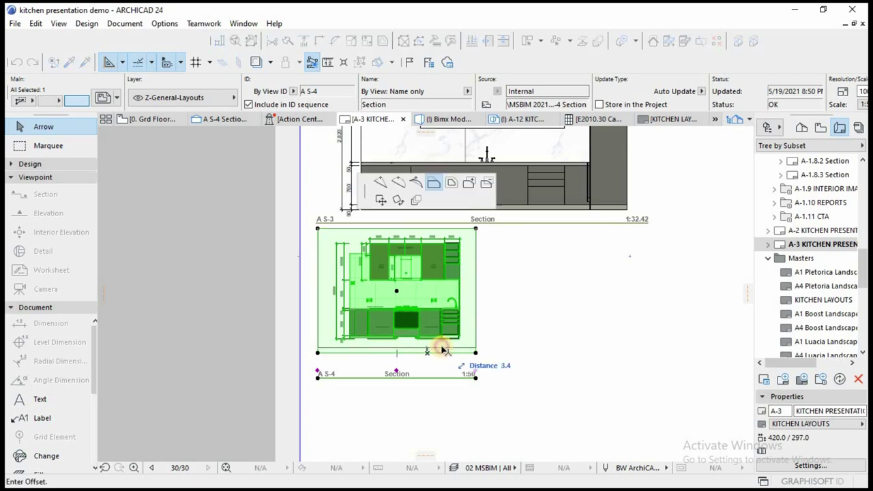
click(440, 347)
Resize the A S-4 drawing graphically from its upper left corner to reach the right end of the A S-3 elevation.
key(ctrl+k)
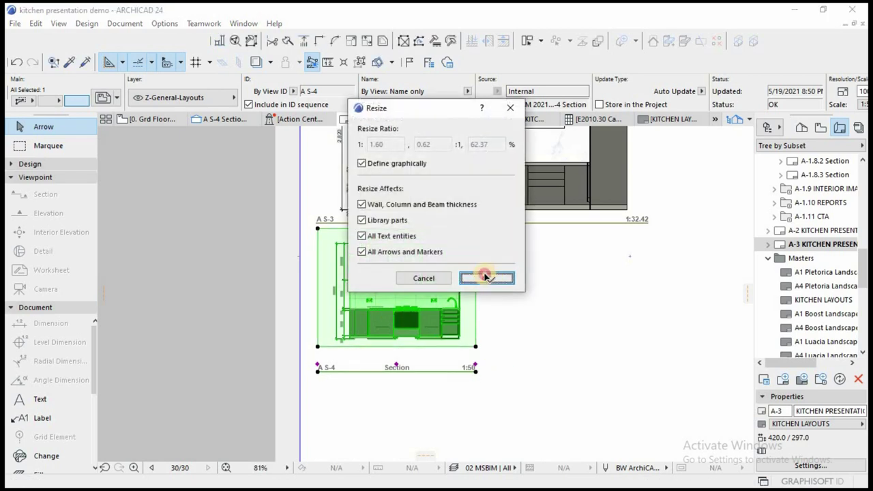
click(468, 277)
click(318, 228)
click(476, 230)
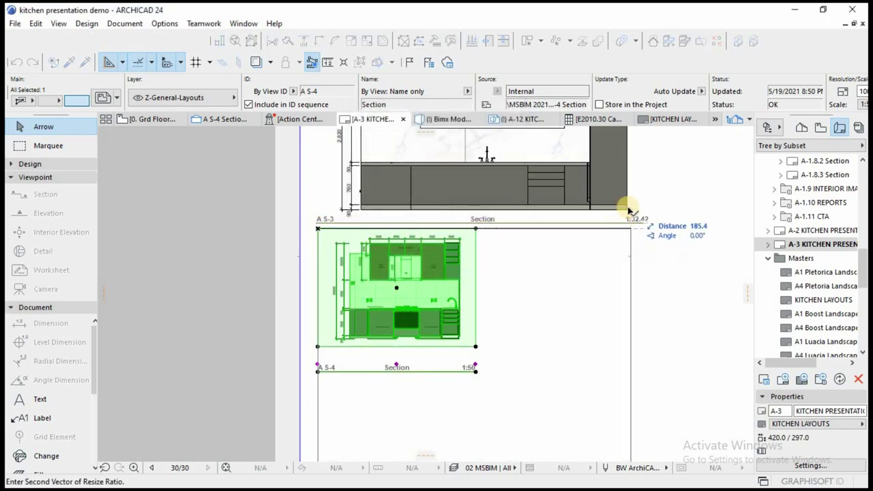
click(627, 207)
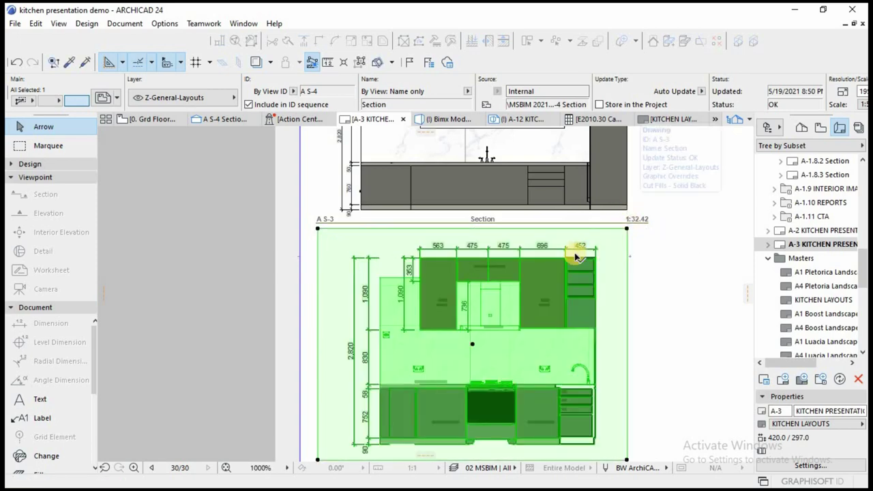
Move the A S-4 drawing title up inside the layout frame and deselect the drawing.
scroll(575, 252, down, 3)
scroll(592, 398, up, 2)
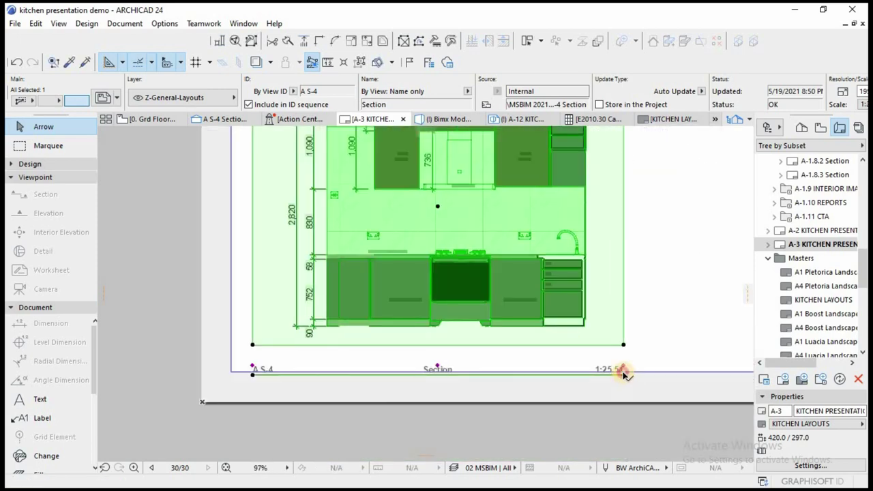
click(623, 374)
click(623, 354)
key(Escape)
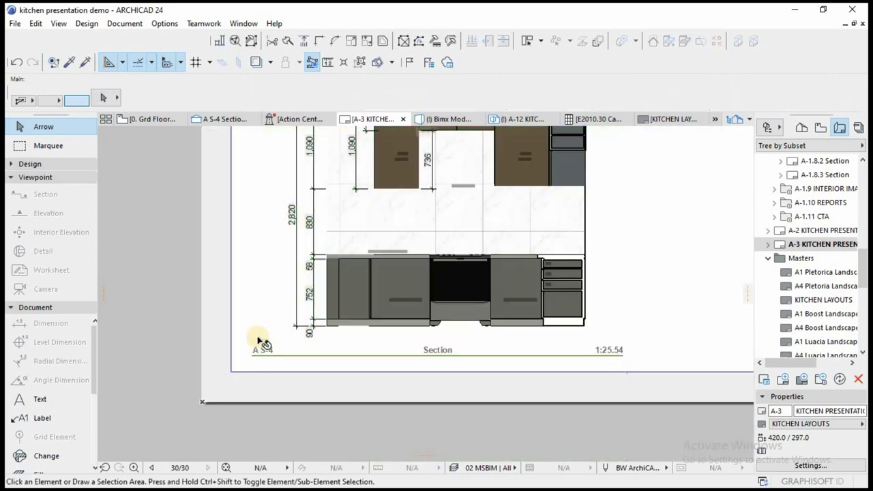
Review the A-11 and A-12 kitchen 3D cut section views, then return to the A-3 layout.
scroll(258, 340, down, 2)
scroll(315, 307, down, 1)
scroll(474, 211, up, 1)
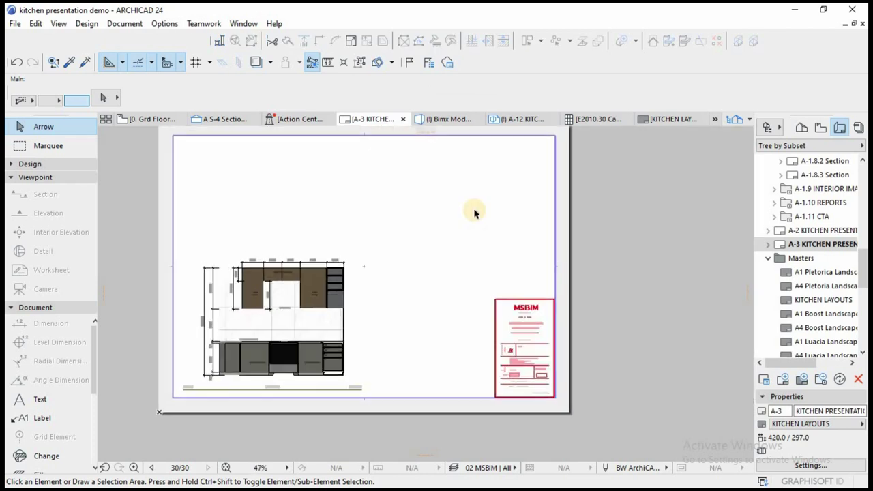
click(822, 128)
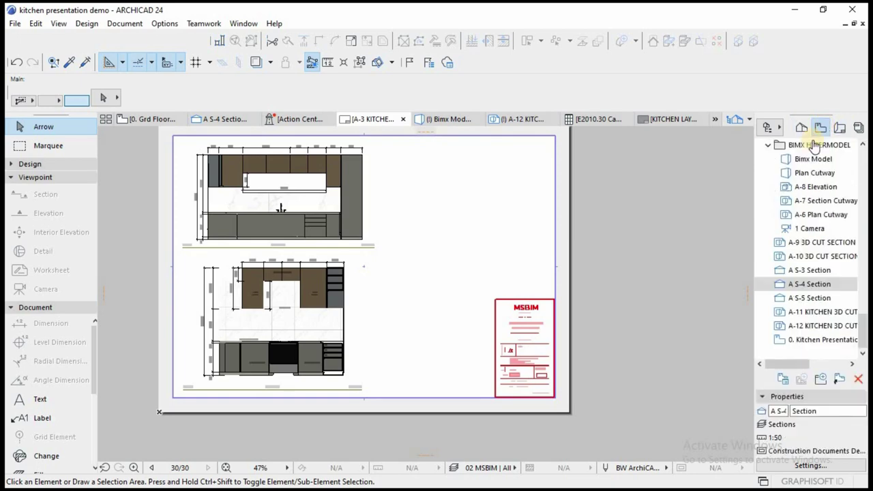
double_click(822, 312)
double_click(810, 326)
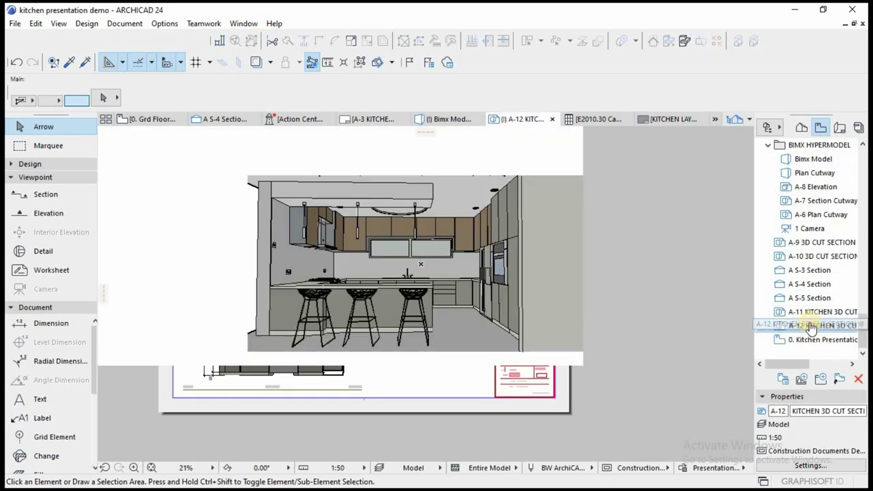
click(839, 127)
double_click(804, 243)
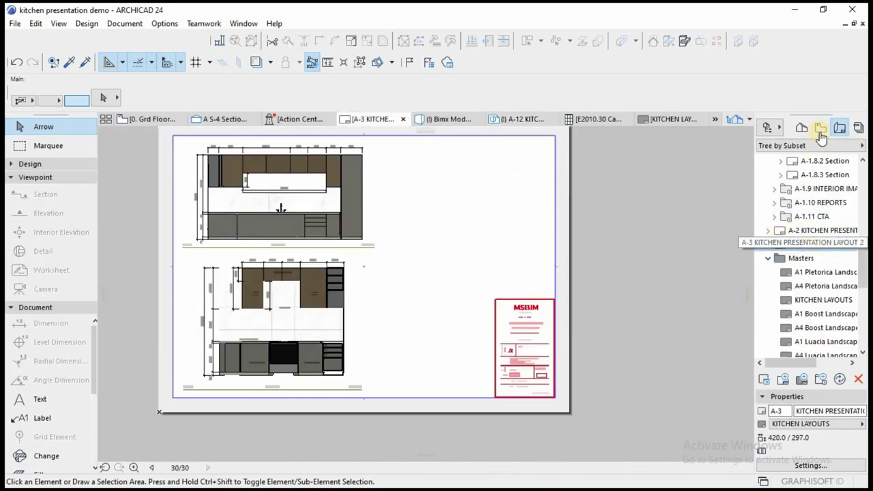
click(821, 128)
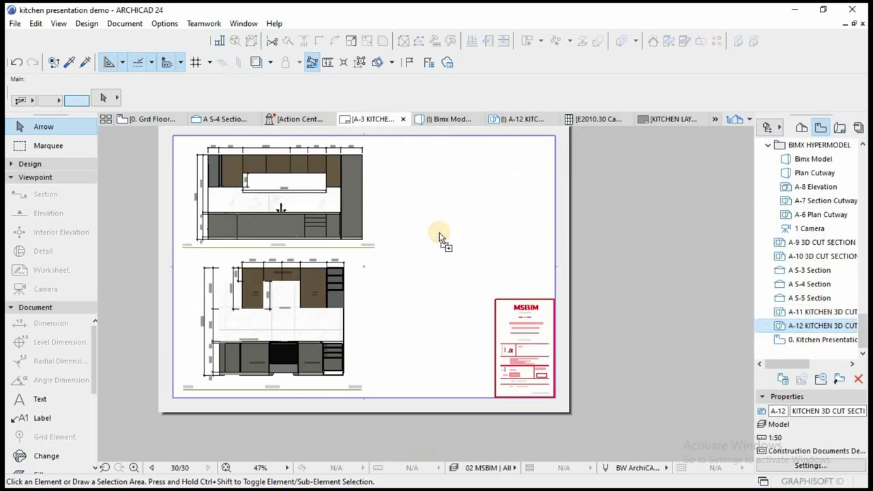
scroll(404, 282, down, 5)
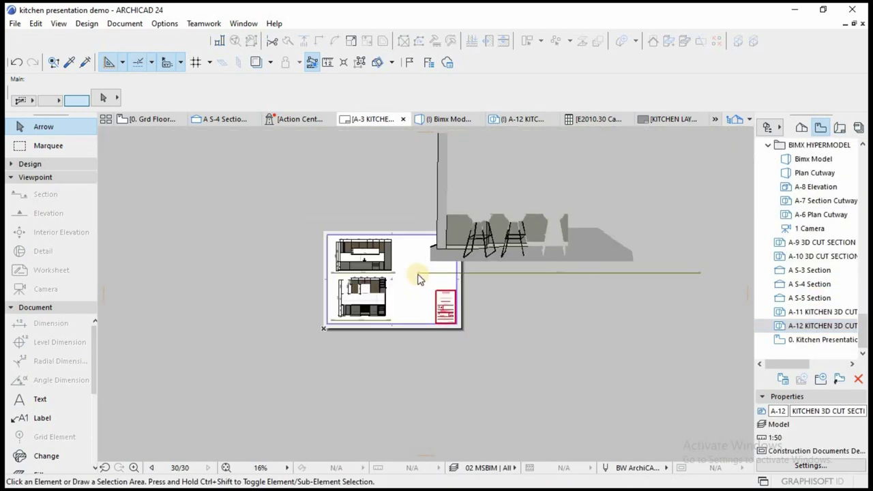
click(581, 251)
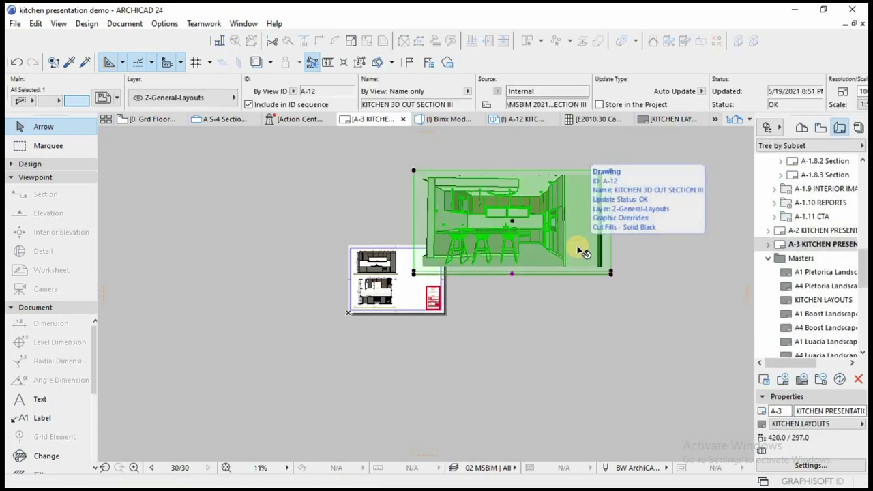
key(Delete)
Place the A-11 KITCHEN 3D CUT SECTION II view on the A-3 layout.
click(821, 127)
mouse_move(815, 311)
mouse_down()
mouse_move(410, 268)
mouse_move(414, 256)
mouse_up()
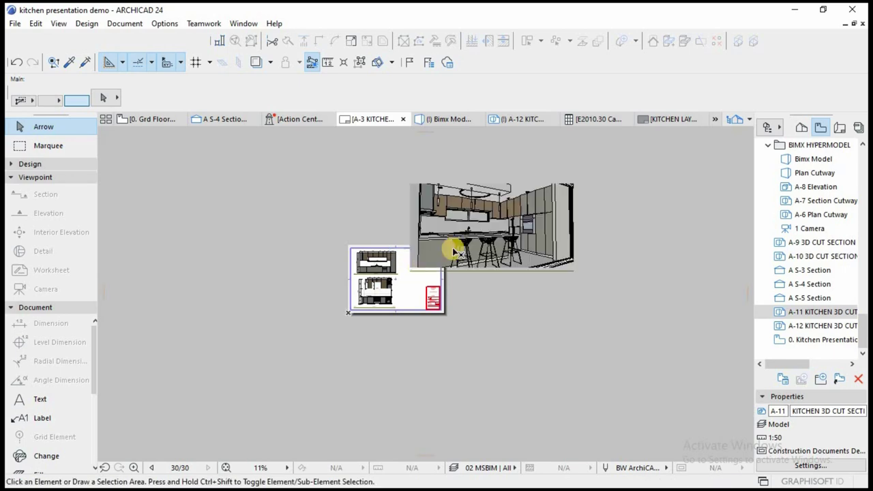
click(419, 212)
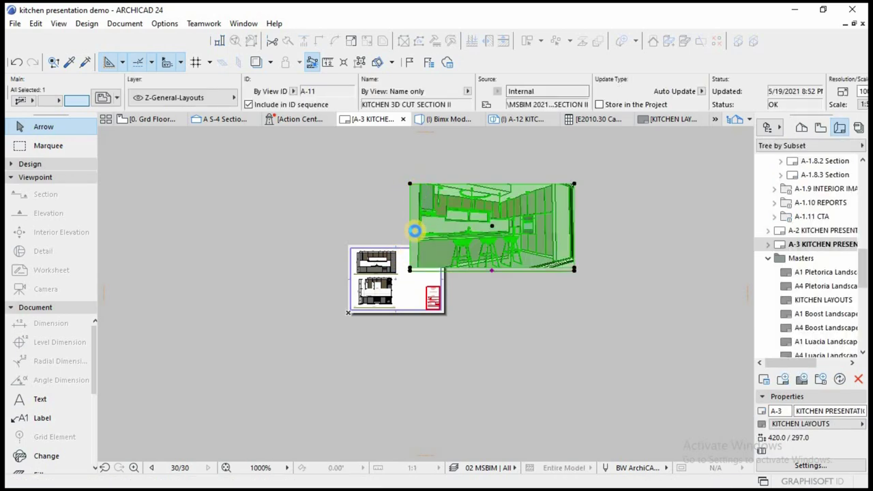
Move the A-11 drawing by its upper left corner to the empty space beside the A S-3 drawing.
click(410, 184)
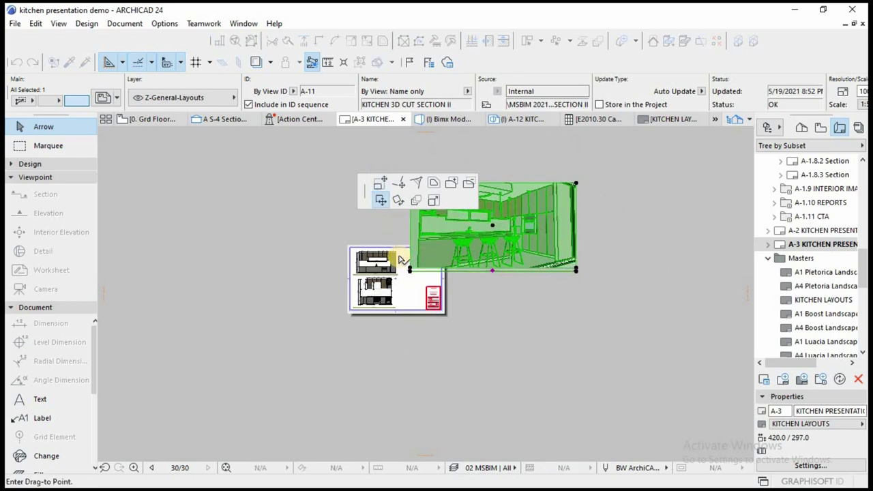
scroll(403, 260, up, 4)
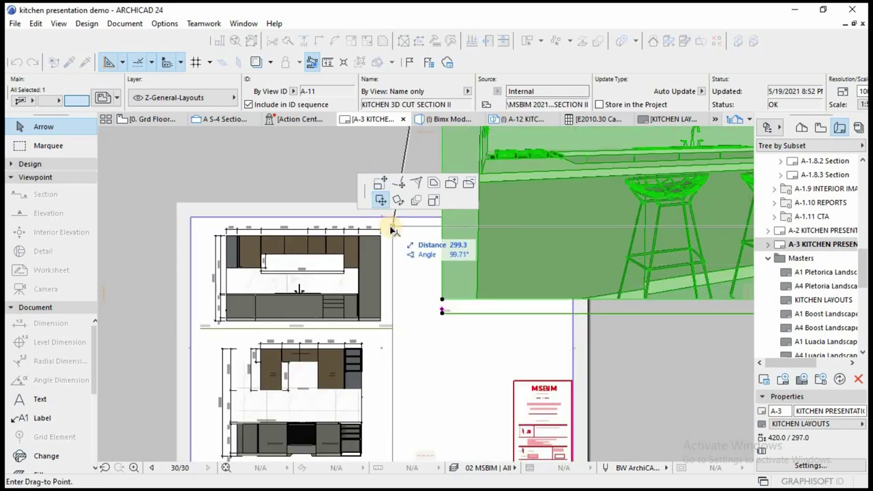
click(391, 230)
scroll(327, 234, down, 3)
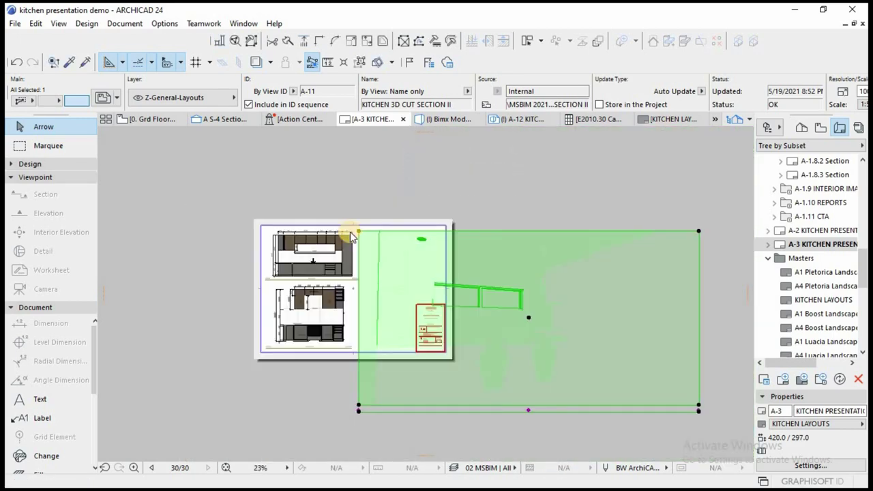
Scale down the A-11 drawing graphically from its upper left corner to fit the frame beside A S-3, and deselect it.
click(351, 234)
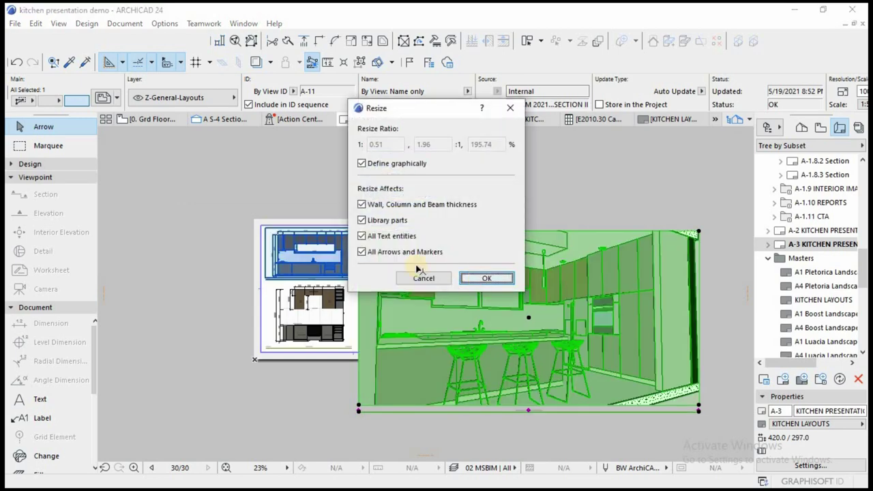
key(Return)
click(359, 231)
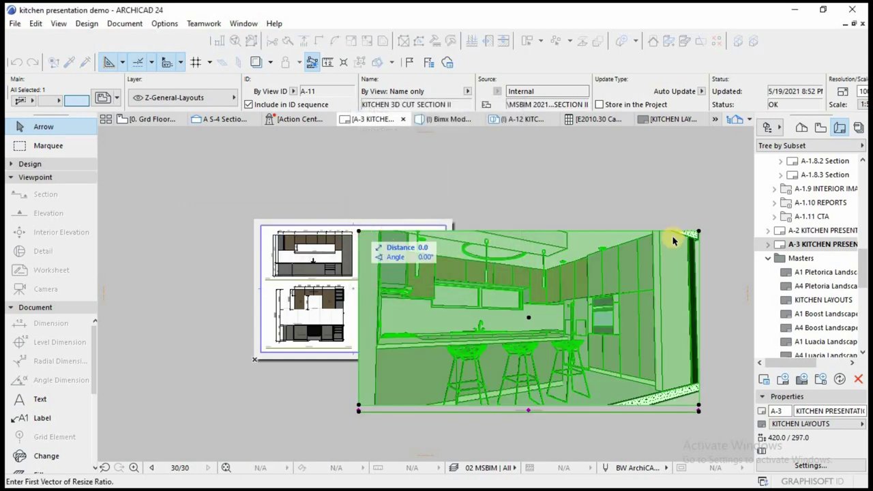
click(438, 233)
click(423, 277)
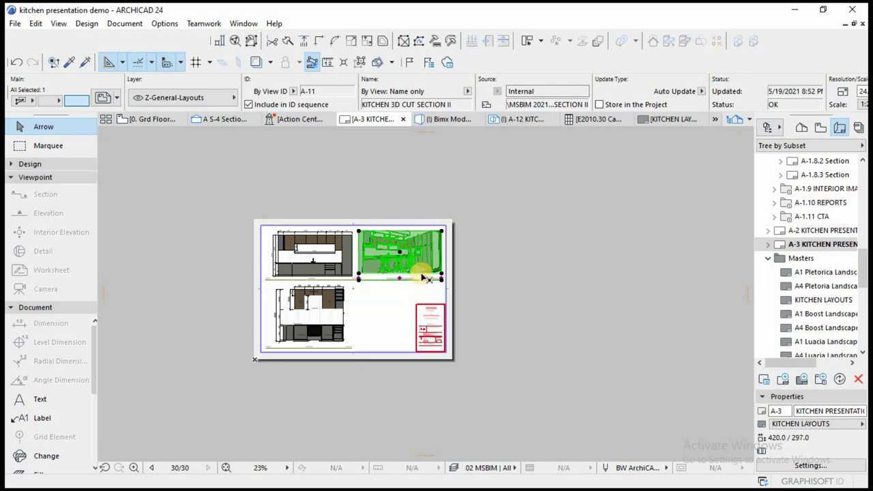
scroll(422, 282, up, 4)
click(538, 246)
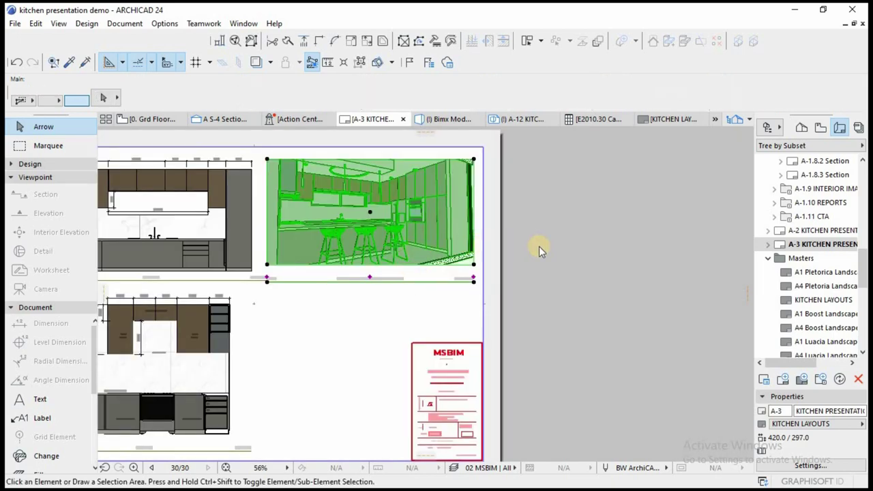
Switch to Photos for the kitchen render B_5 - Photo.jpg and paste that image onto the A-3 layout in ARCHICAD.
scroll(546, 259, down, 2)
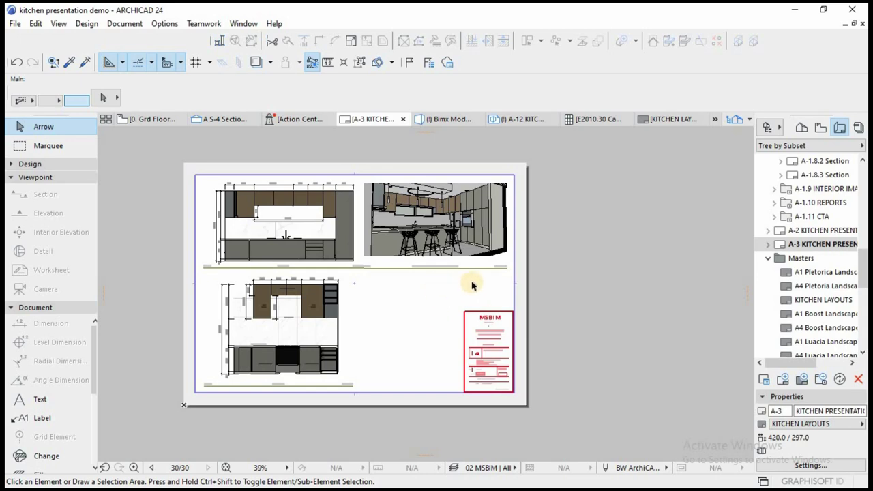
scroll(470, 284, up, 1)
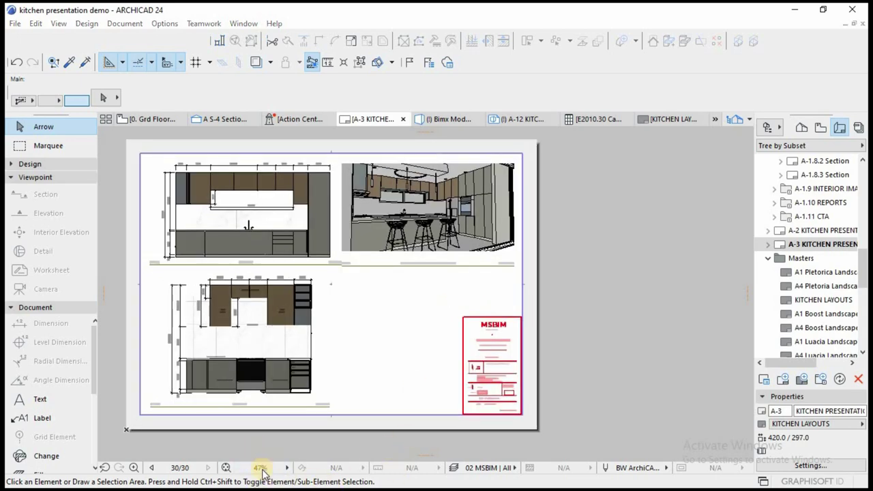
key(super)
click(373, 474)
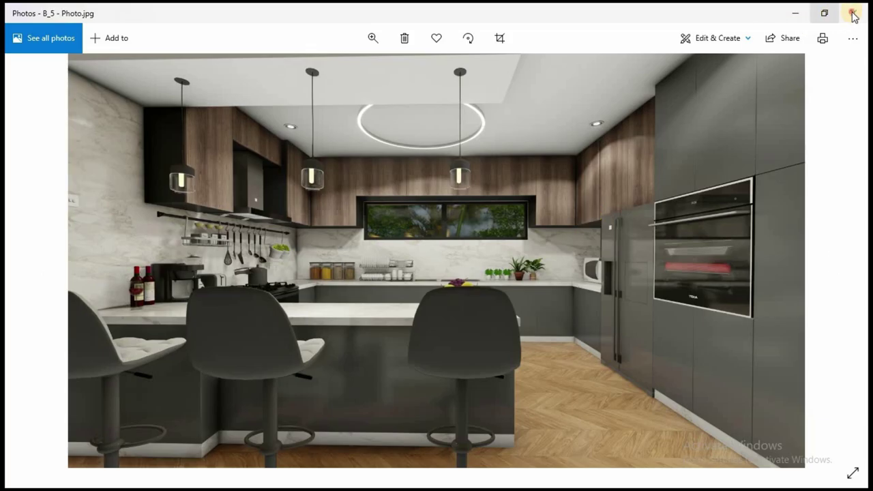
click(853, 14)
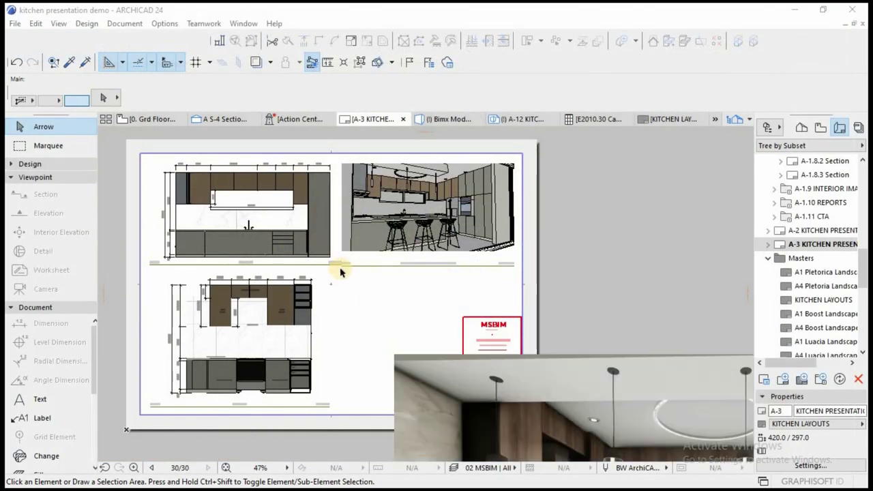
scroll(380, 333, down, 3)
Move the pasted kitchen render by its upper left corner to the empty space beside the A S-4 drawing.
click(377, 327)
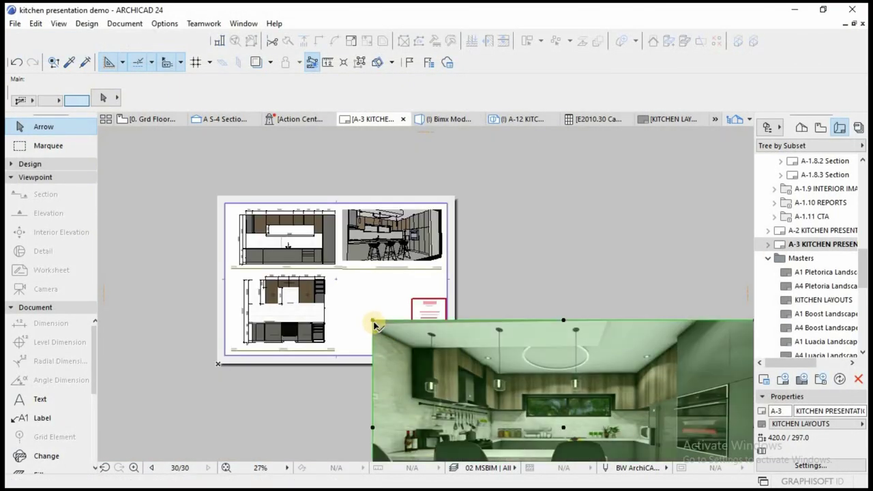
click(373, 320)
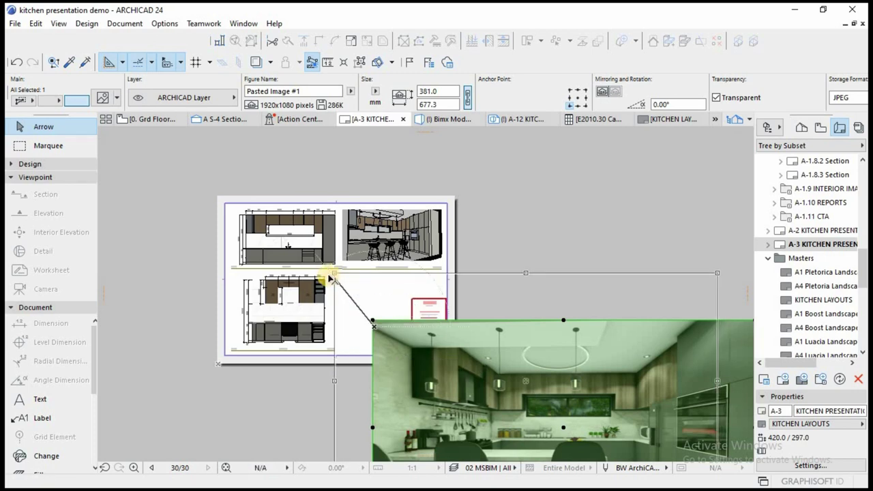
click(335, 282)
click(335, 280)
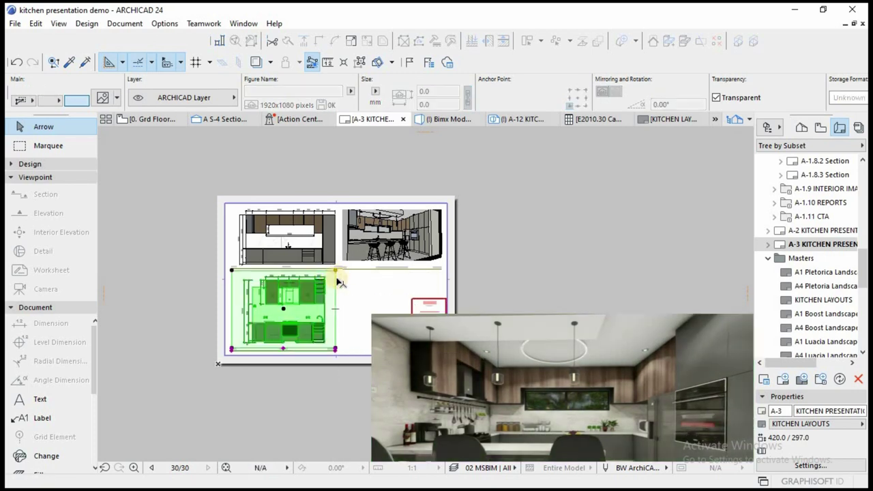
click(379, 319)
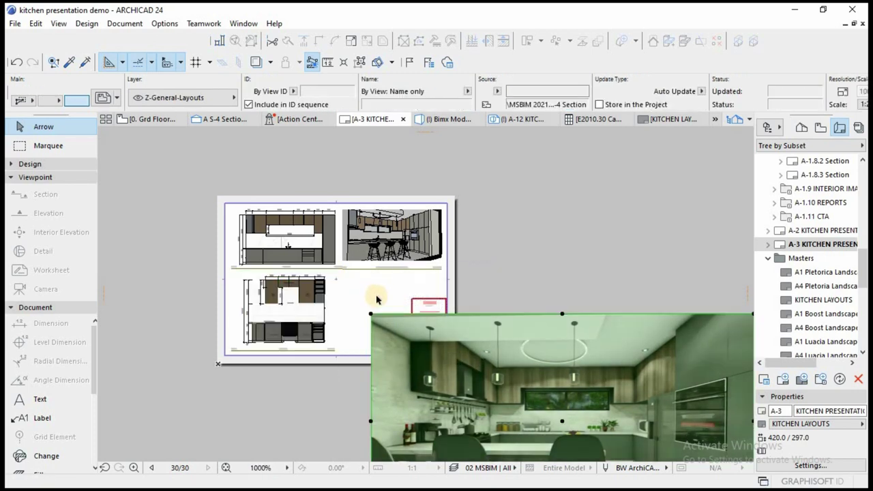
click(372, 315)
scroll(368, 300, down, 2)
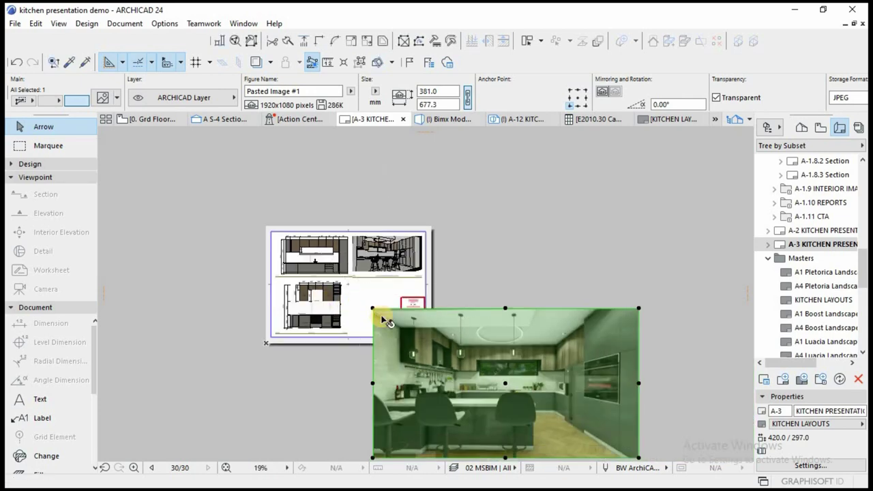
click(349, 287)
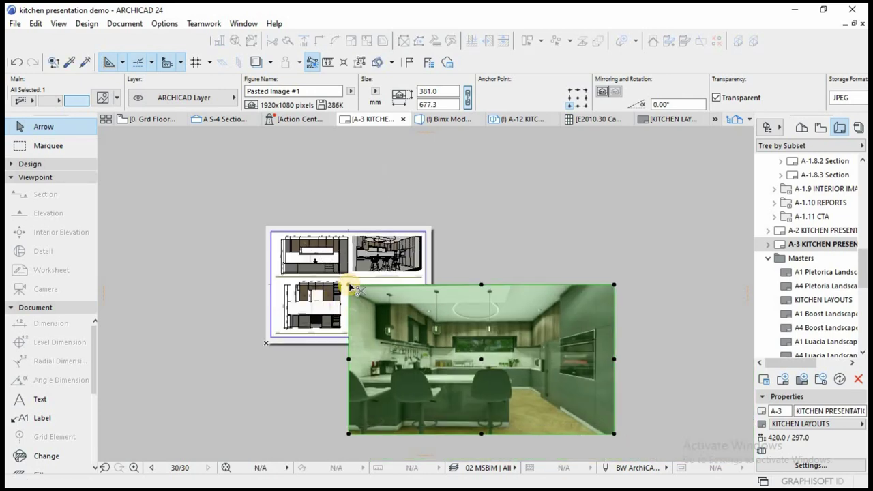
Resize the kitchen render graphically from its upper left corner to about 108.3 by 60.9 mm.
key(ctrl+k)
click(478, 274)
click(348, 285)
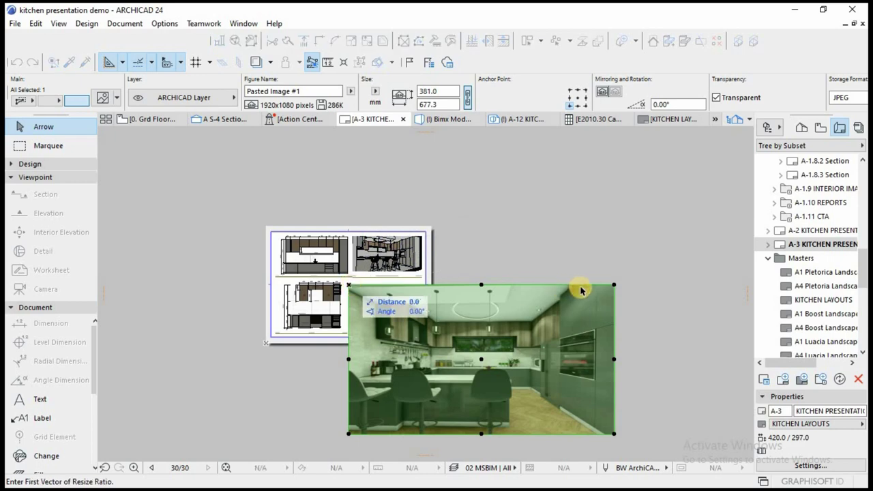
click(573, 291)
click(386, 294)
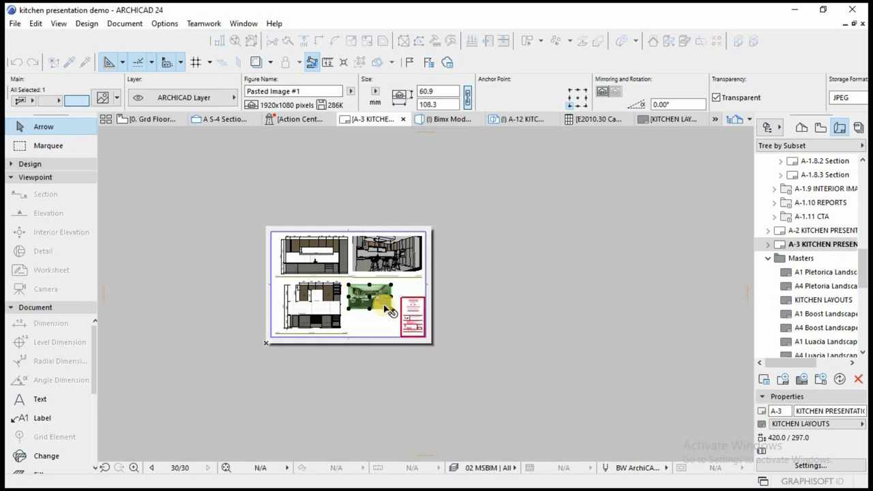
Move the kitchen render slightly up towards the A-11 title line and deselect it.
scroll(386, 308, up, 3)
scroll(384, 306, up, 1)
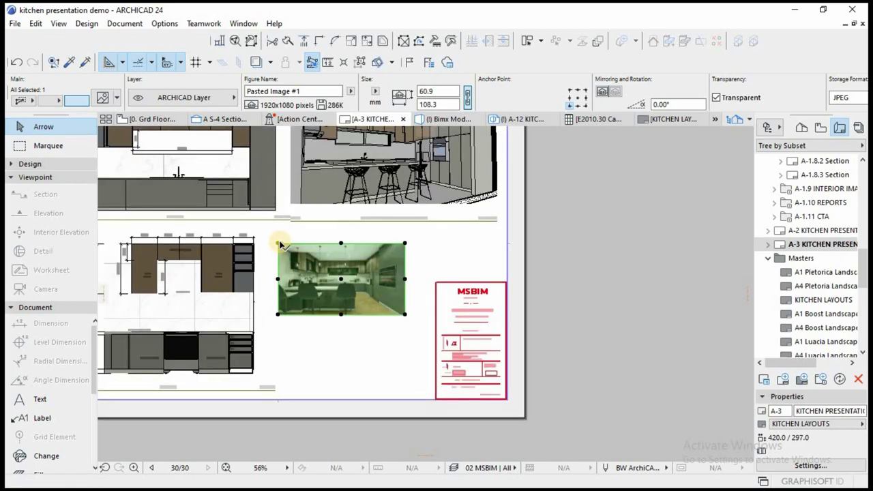
drag(279, 243, 279, 233)
key(Escape)
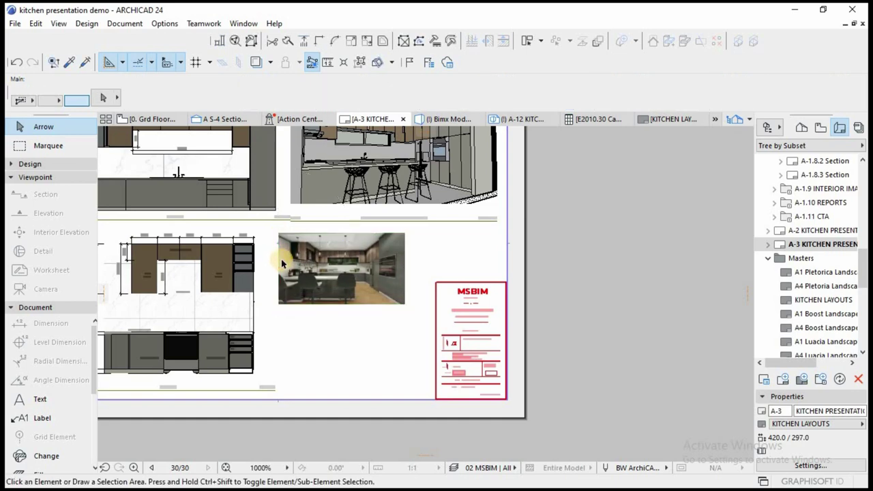
scroll(391, 257, up, 4)
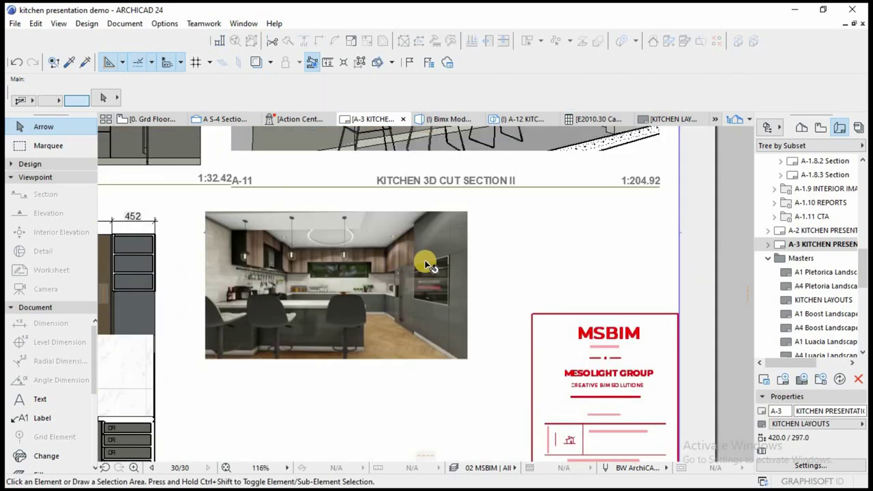
scroll(472, 260, down, 7)
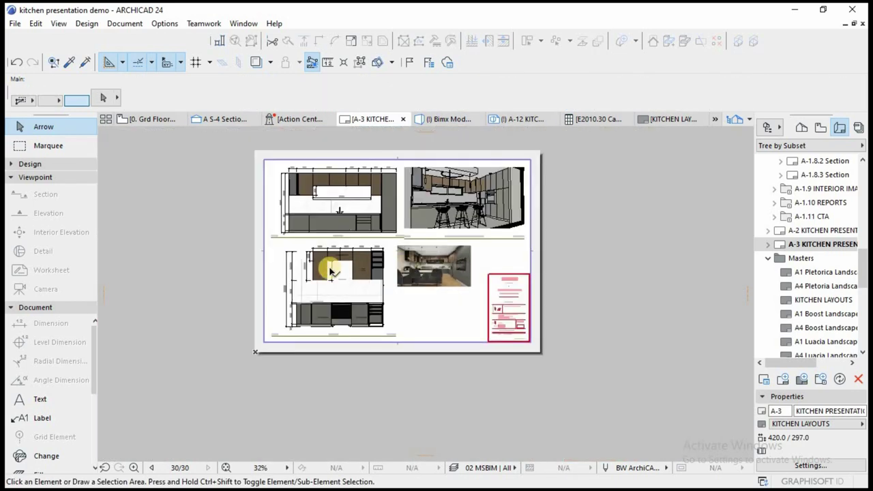
Crop the A S-4 drawing frame on its left edge and shorten the drawing title to start at the same edge.
click(330, 271)
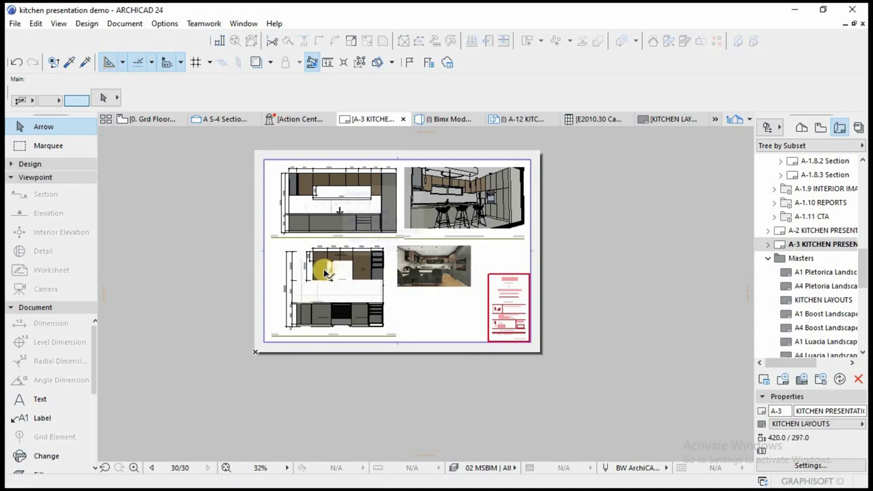
click(281, 271)
click(278, 274)
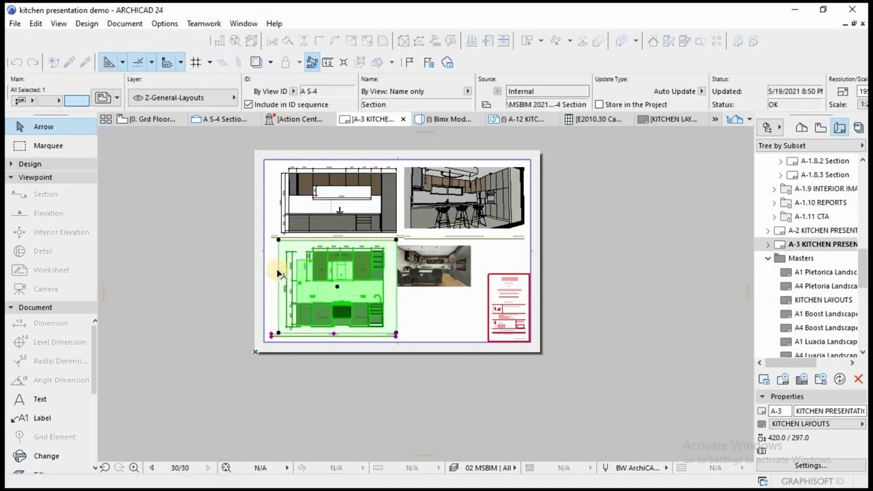
scroll(271, 336, up, 3)
click(270, 329)
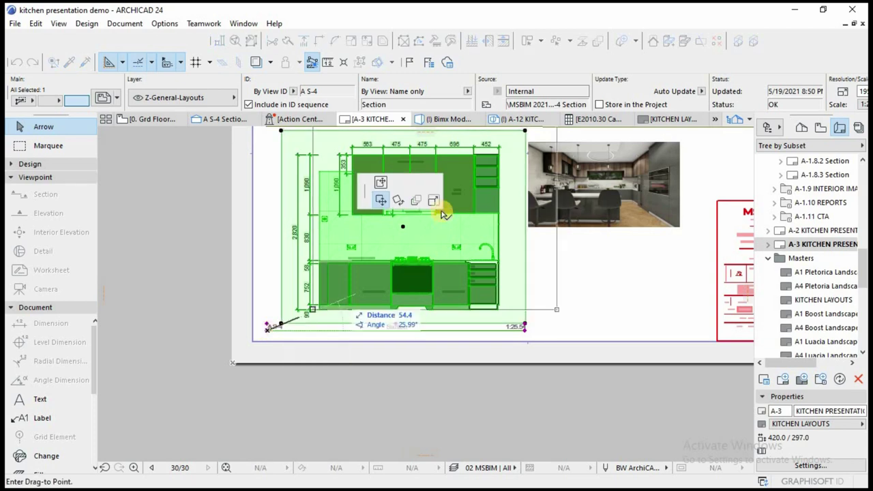
click(433, 200)
click(282, 326)
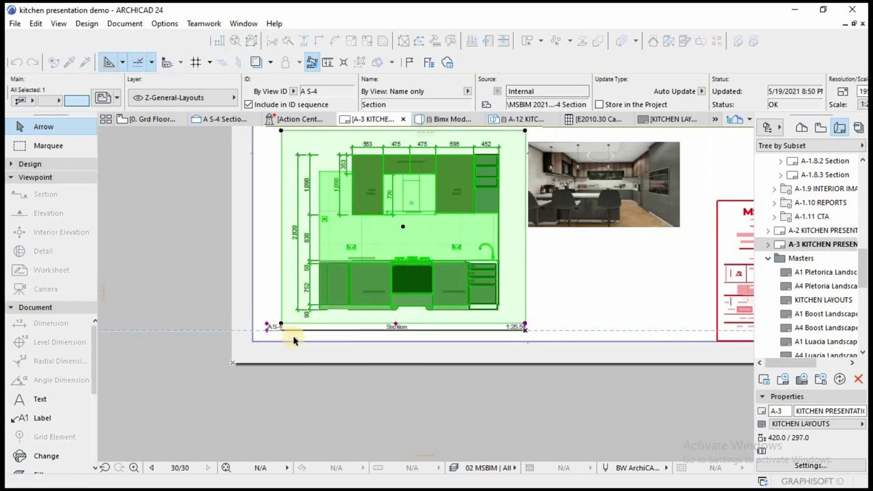
Move the A S-4 drawing left by its upper left corner to align with the start of the A S-3 title line.
scroll(300, 348, down, 2)
key(ctrl+d)
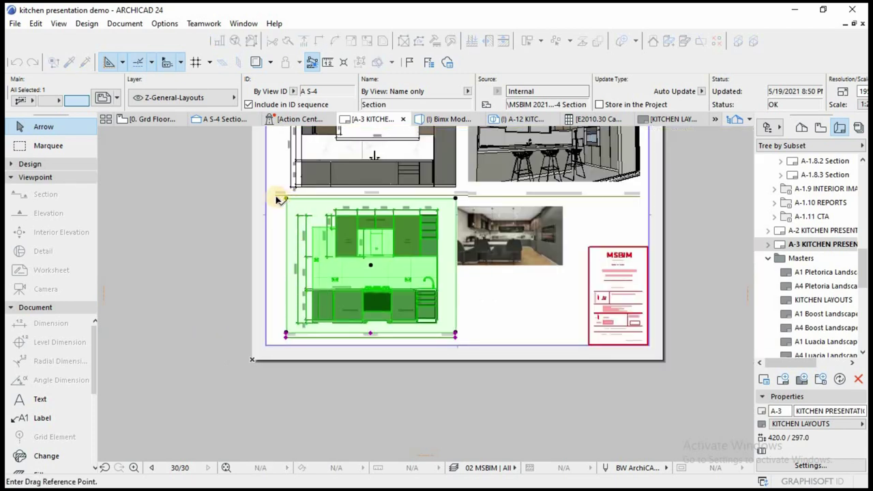
click(286, 199)
click(276, 197)
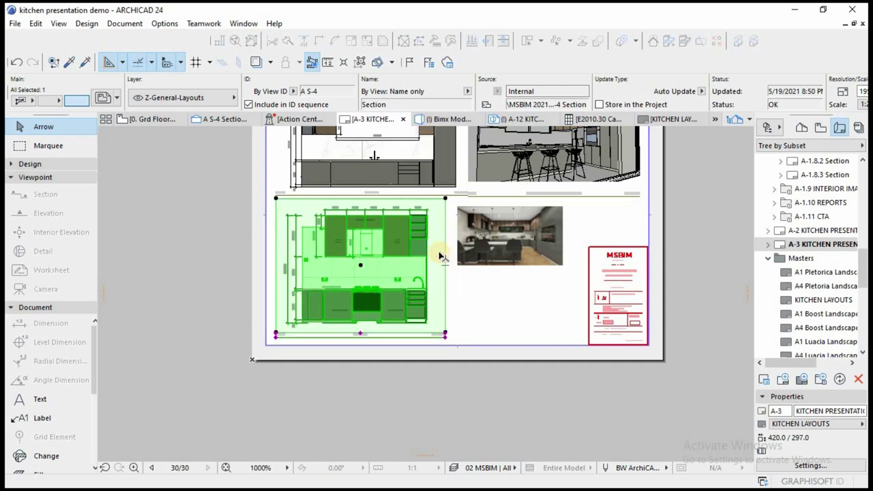
Crop the right edge of the A S-4 drawing frame, shorten its title to the same edge, and deselect the drawing.
click(444, 254)
click(435, 255)
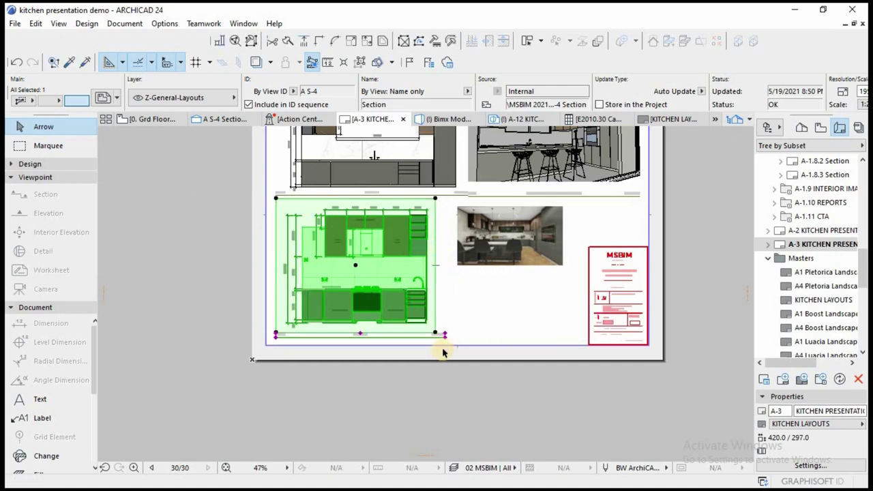
scroll(443, 352, up, 3)
click(449, 324)
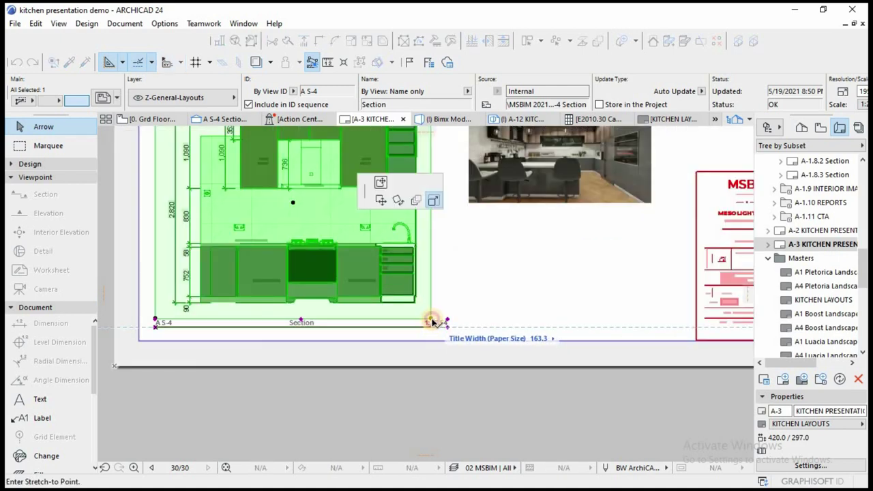
click(431, 322)
click(489, 331)
scroll(489, 331, down, 3)
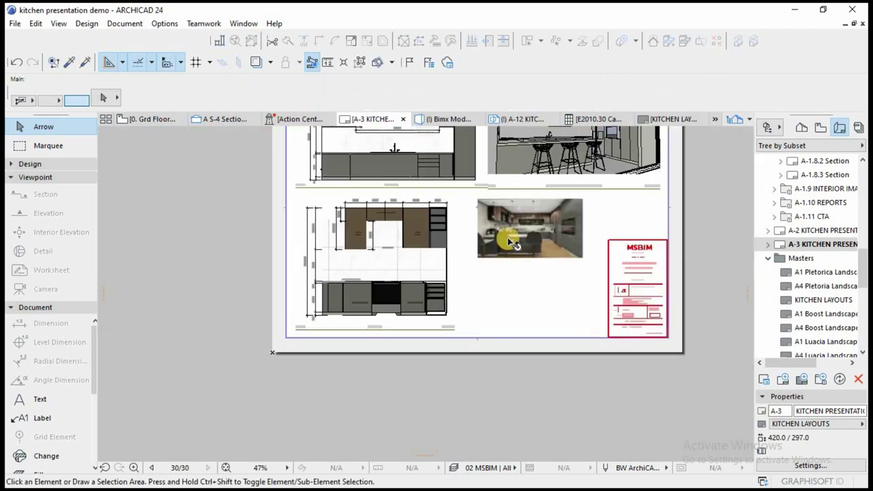
Move the kitchen render left and slightly up, closer to the A S-4 drawing, and deselect it.
click(511, 238)
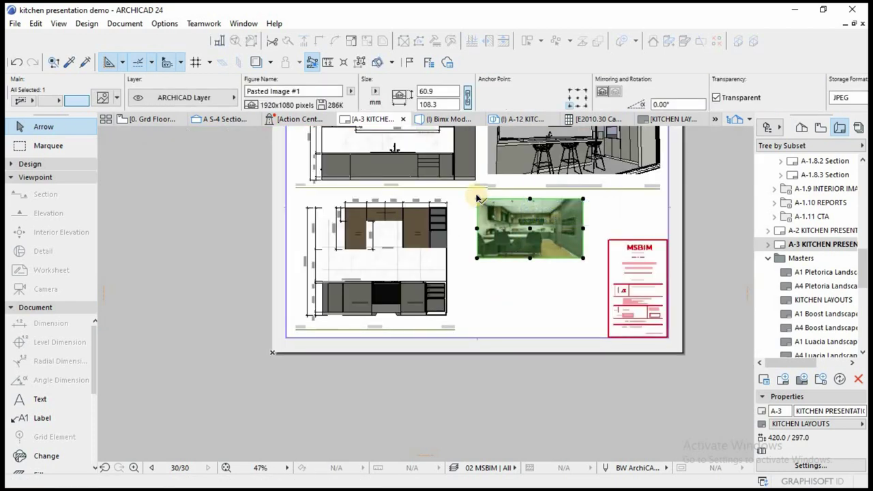
drag(477, 198, 460, 194)
click(505, 184)
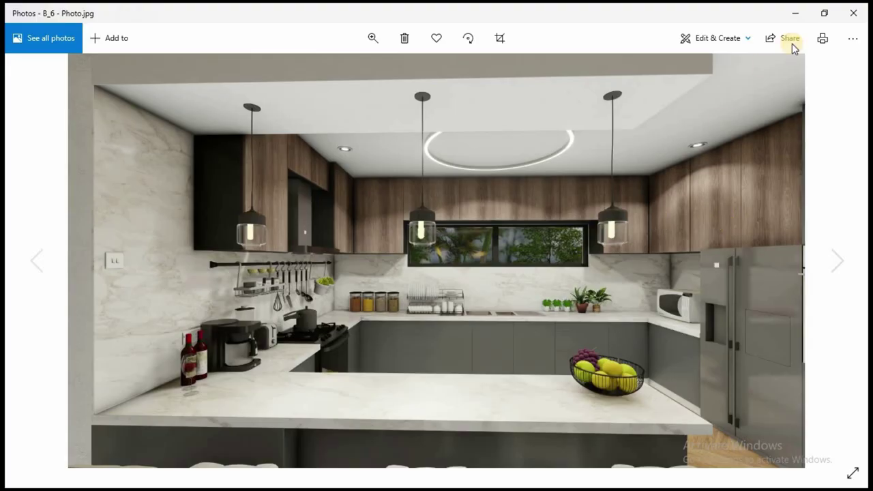
Look through the rendered kitchen photos, including B_4, B_5 and B_6, for a second layout image, and return to ARCHICAD.
click(852, 13)
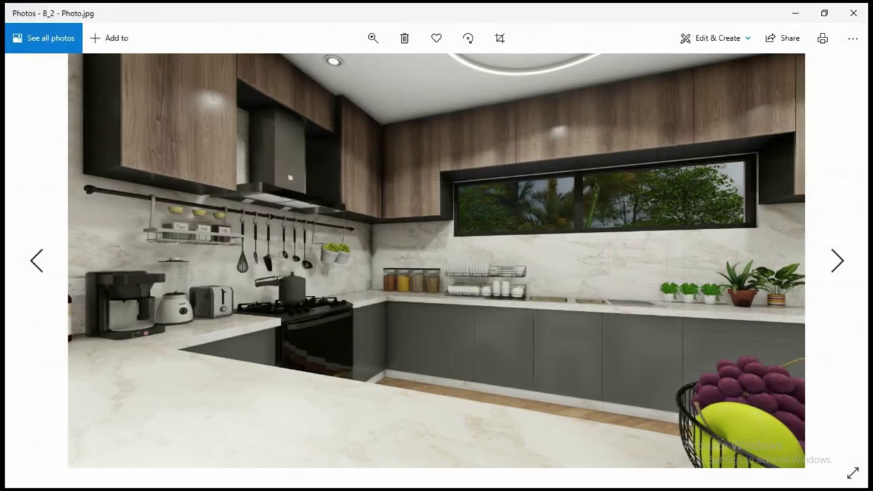
click(853, 13)
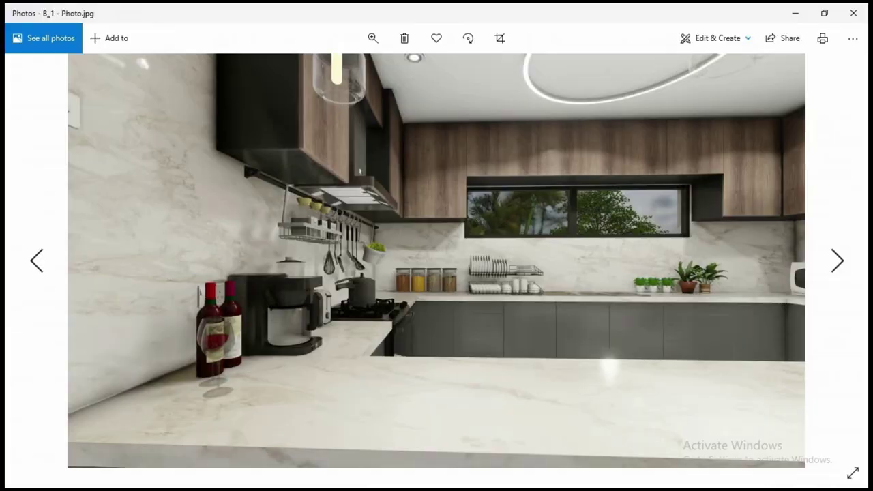
click(853, 13)
scroll(504, 235, up, 2)
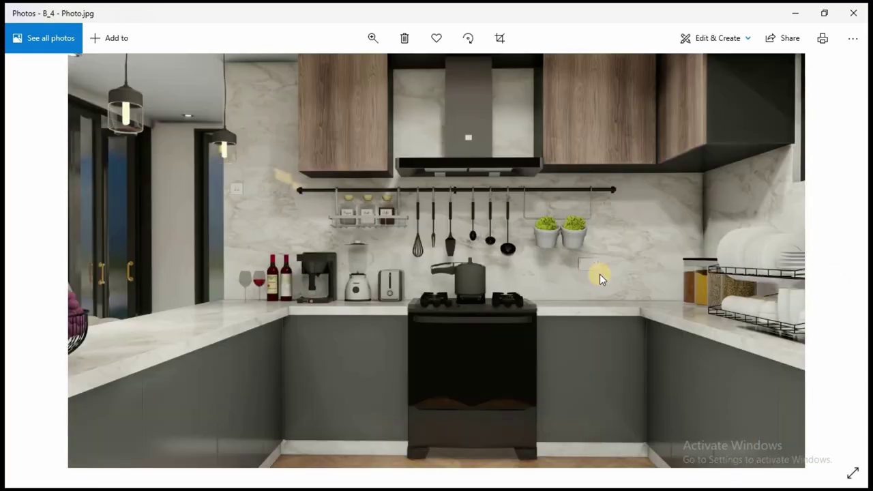
key(Right)
key(Right)
key(Right)
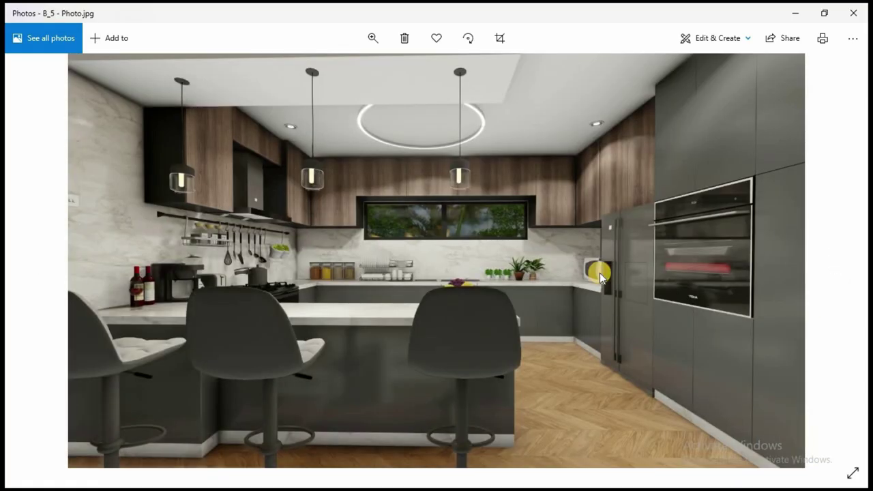
key(Right)
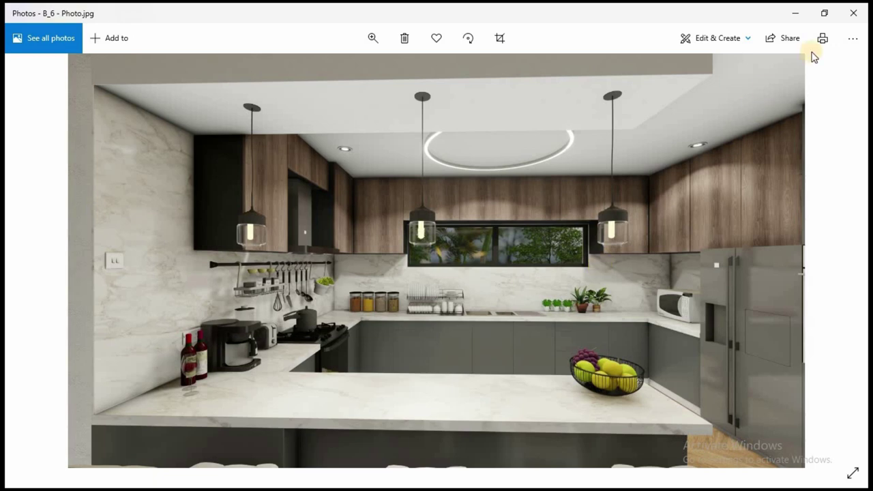
click(851, 15)
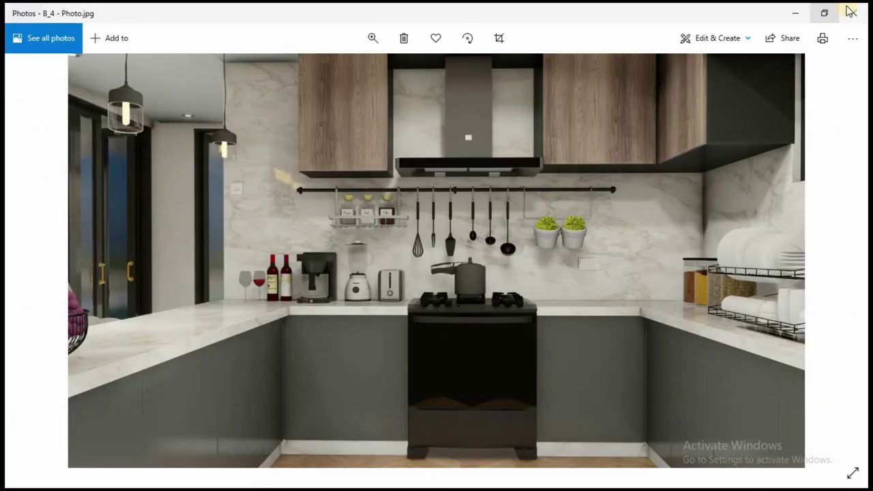
click(849, 11)
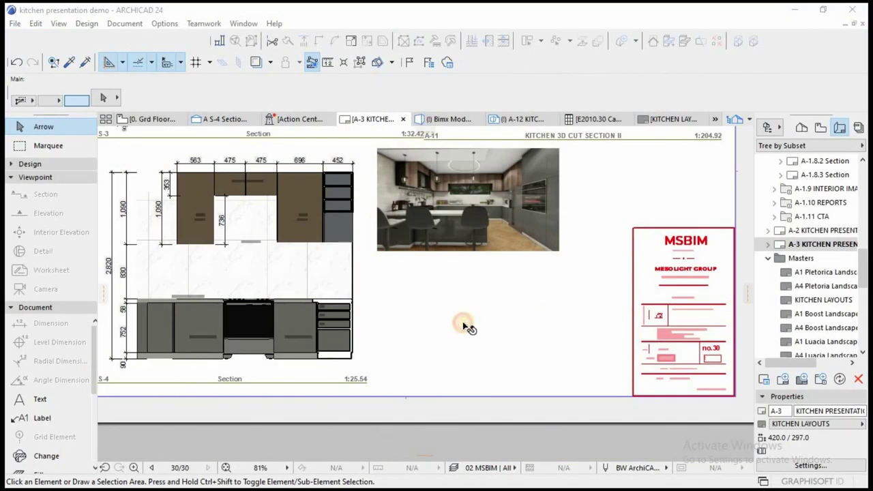
Copy the height value of the placed kitchen render and paste the B_4 stove-wall render onto the layout.
click(474, 222)
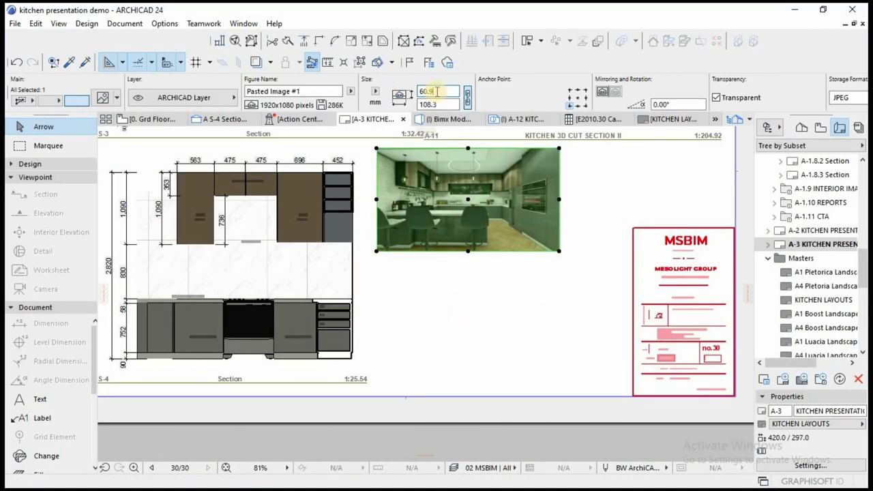
right_click(424, 91)
click(459, 132)
drag(626, 394, 441, 344)
click(458, 361)
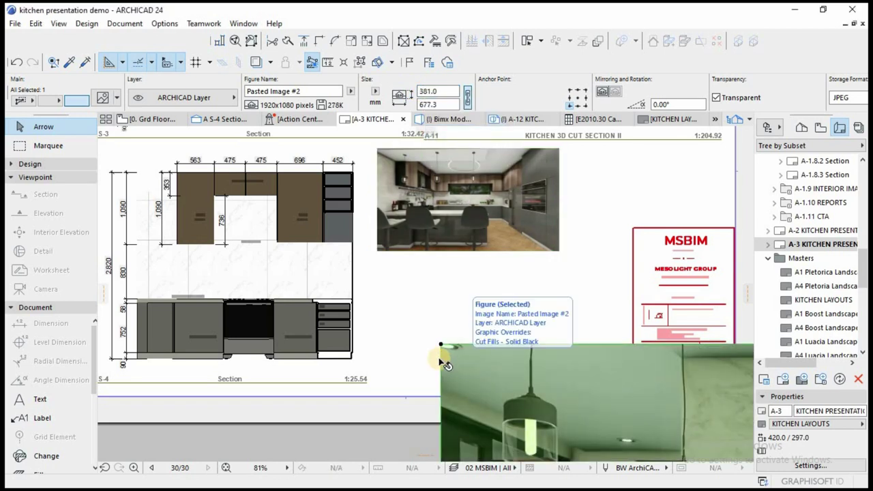
Move the pasted render's upper left corner to the first render's lower left corner and set its height to 60.9 mm.
key(ctrl+d)
click(441, 345)
click(377, 251)
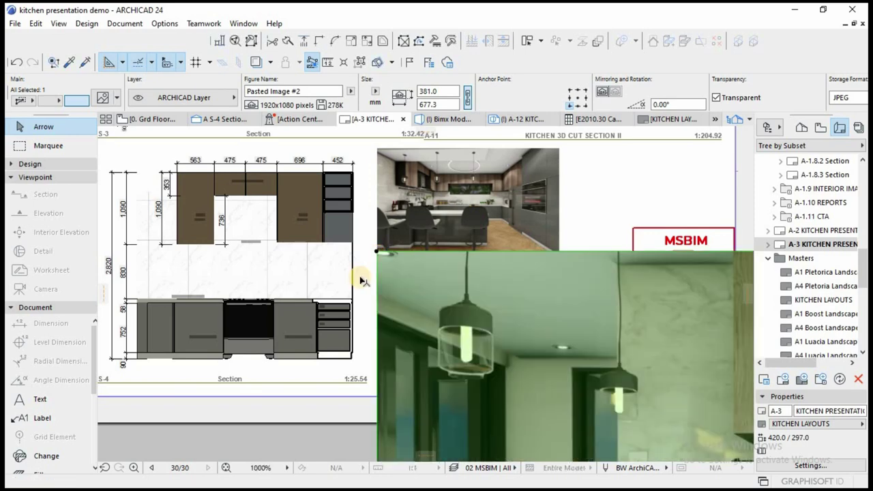
scroll(362, 279, down, 15)
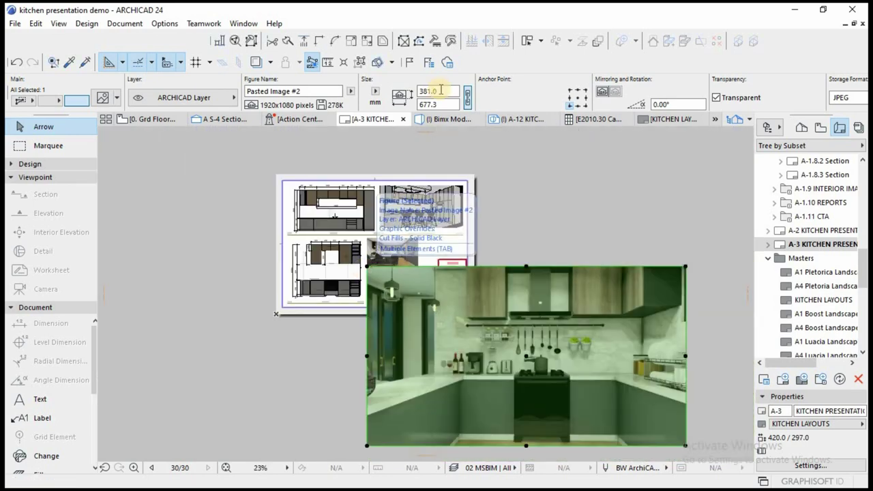
click(441, 90)
text(60.9)
key(Return)
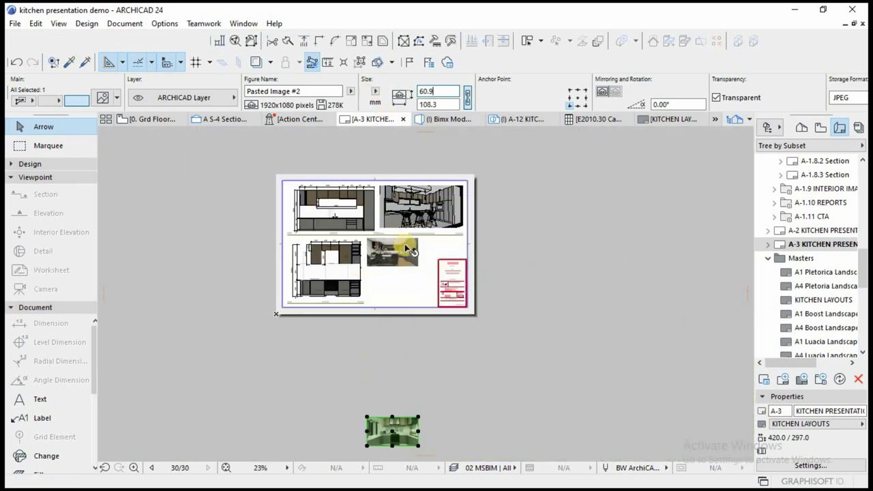
Move the stove-wall render by its upper left corner to just below the first render, aligned with its left edge, and deselect it.
key(ctrl+d)
click(366, 417)
scroll(371, 275, up, 5)
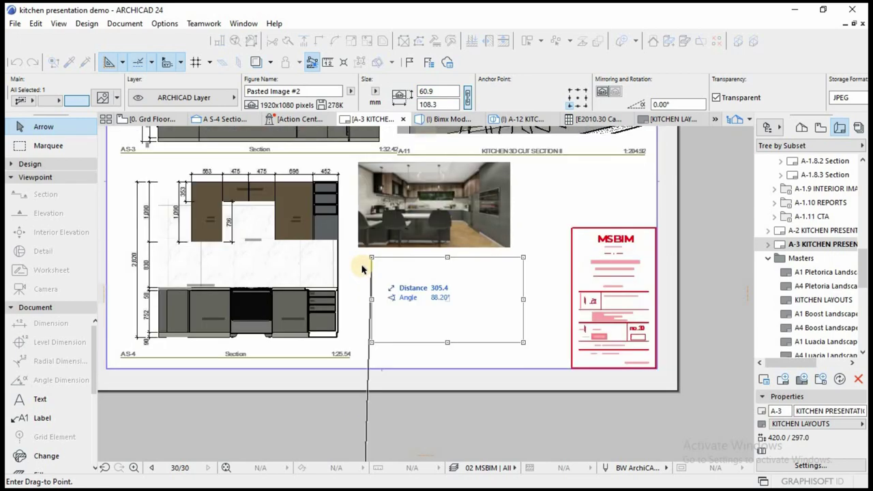
click(362, 256)
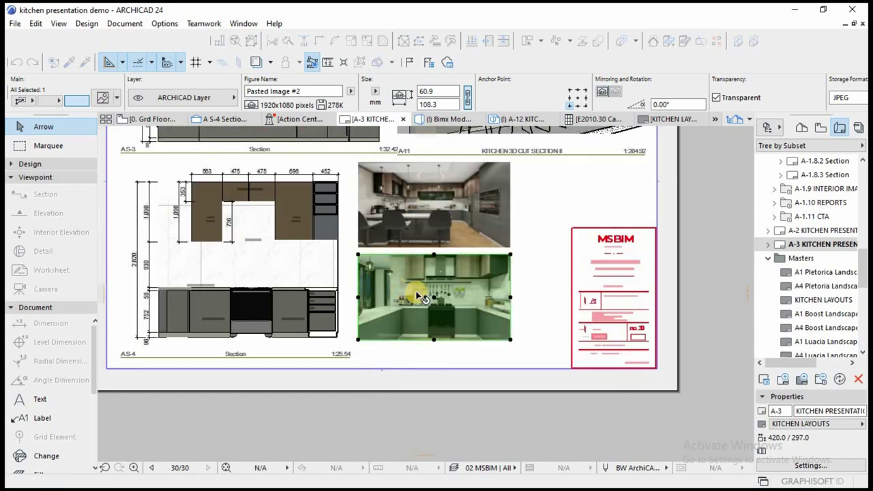
key(Escape)
click(377, 337)
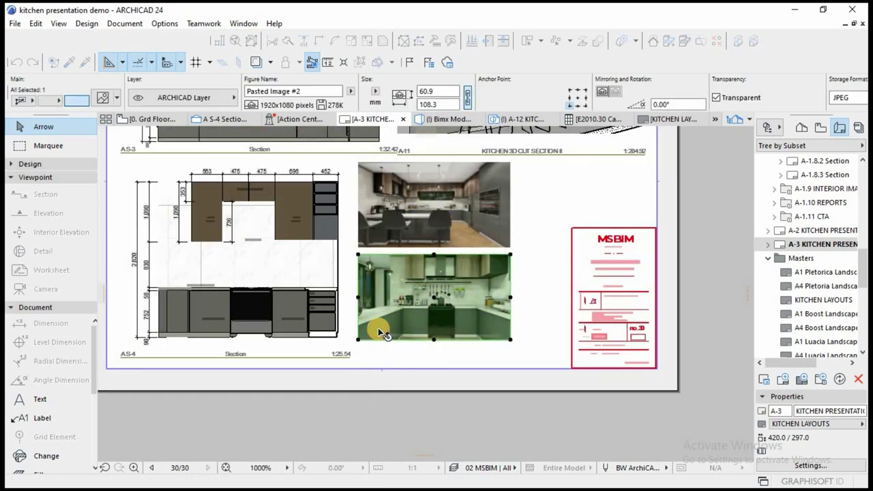
click(428, 339)
key(Escape)
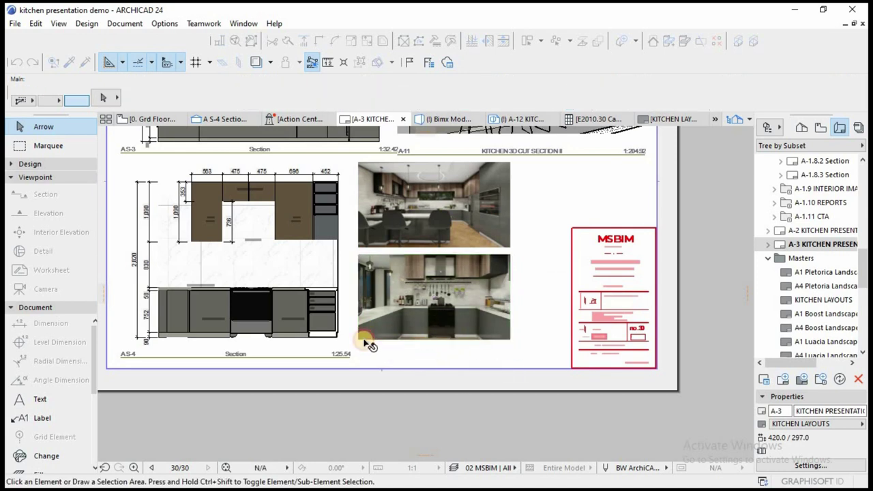
Move the stove-wall render straight down by its lower left corner to about the level of the A S-4 title line.
click(359, 339)
key(ctrl+d)
click(358, 340)
click(355, 358)
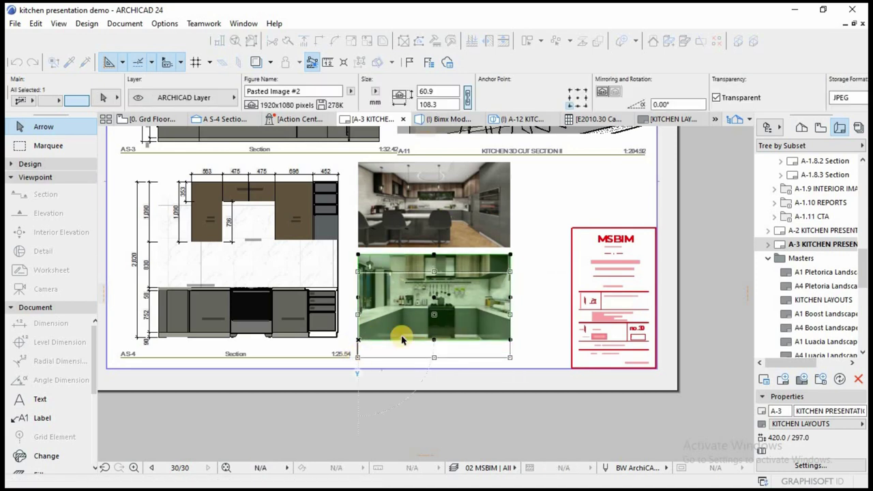
key(Escape)
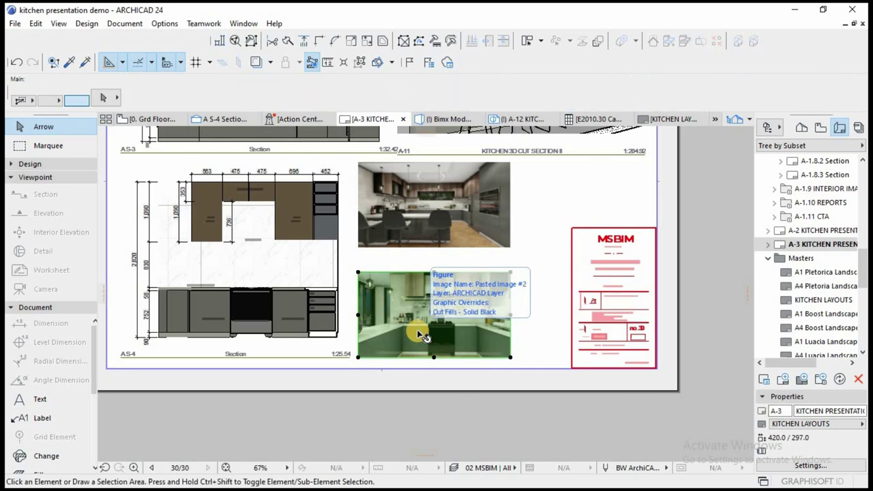
Resize the stove-wall render graphically from its lower left corner to about 124 mm wide and deselect it.
click(418, 333)
key(ctrl+k)
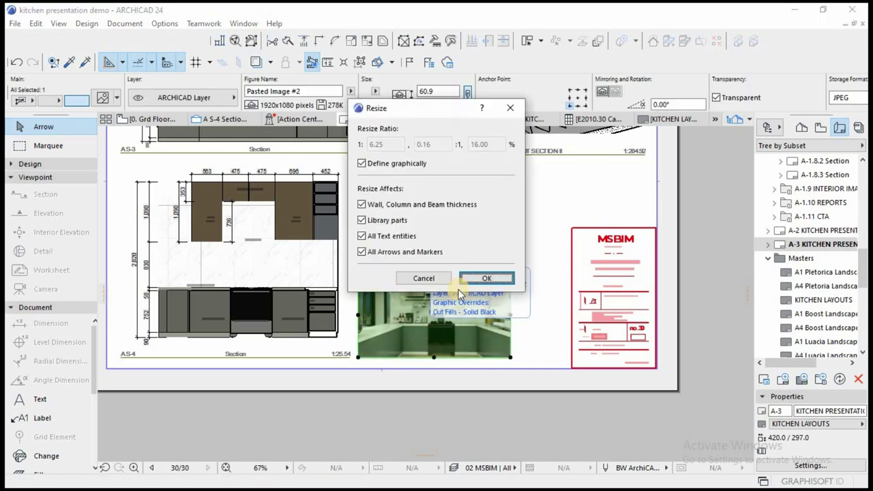
click(464, 281)
click(358, 358)
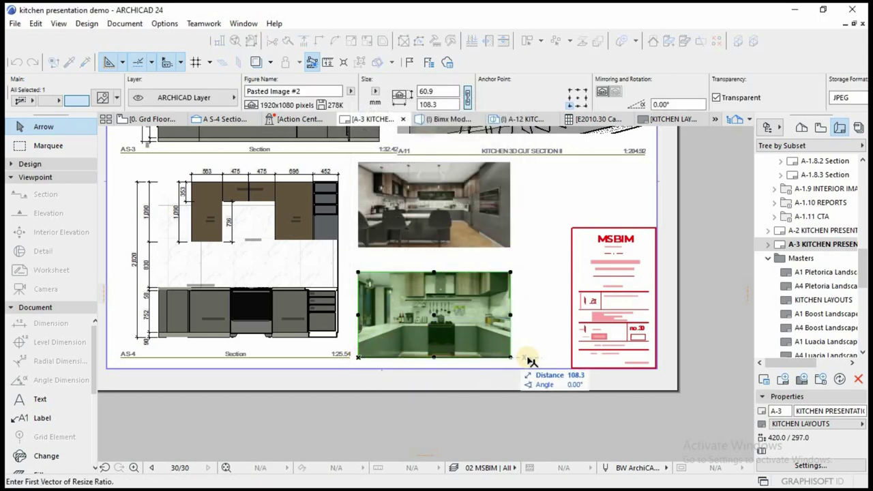
click(510, 357)
click(533, 358)
key(Escape)
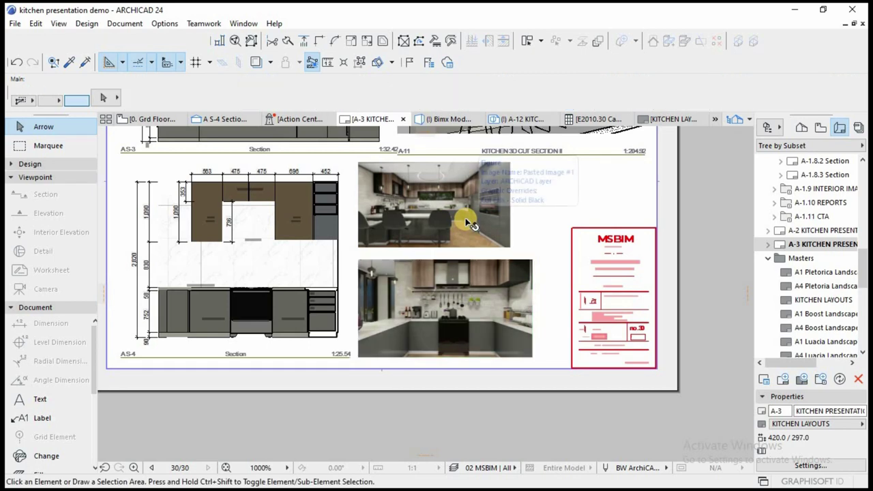
Resize the upper kitchen render graphically from its upper left corner to about 123 mm wide and deselect it.
click(416, 200)
key(ctrl+k)
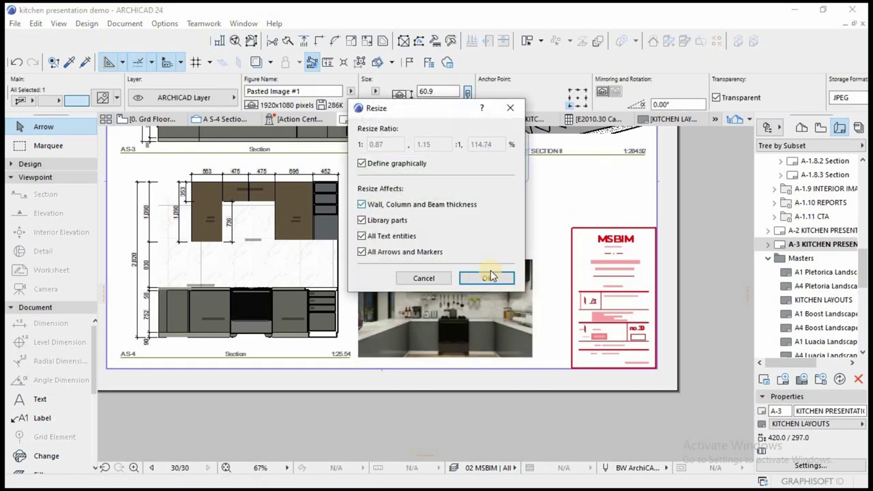
key(Return)
click(358, 162)
click(511, 162)
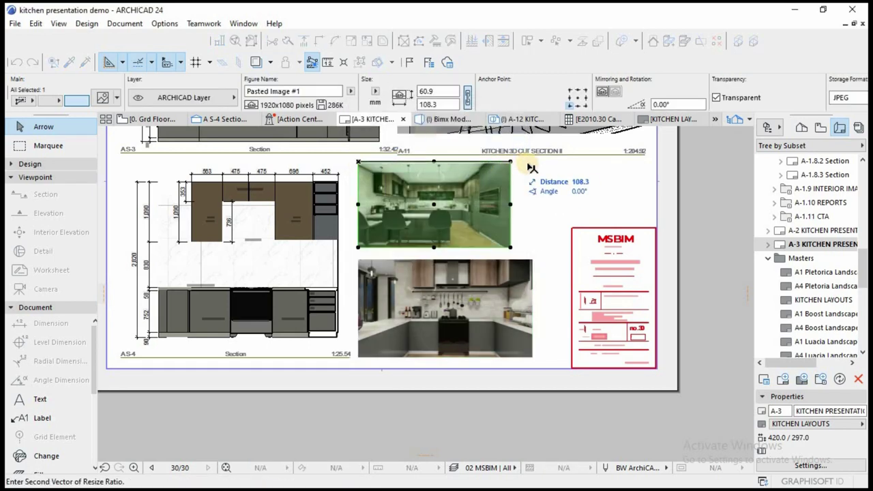
click(534, 167)
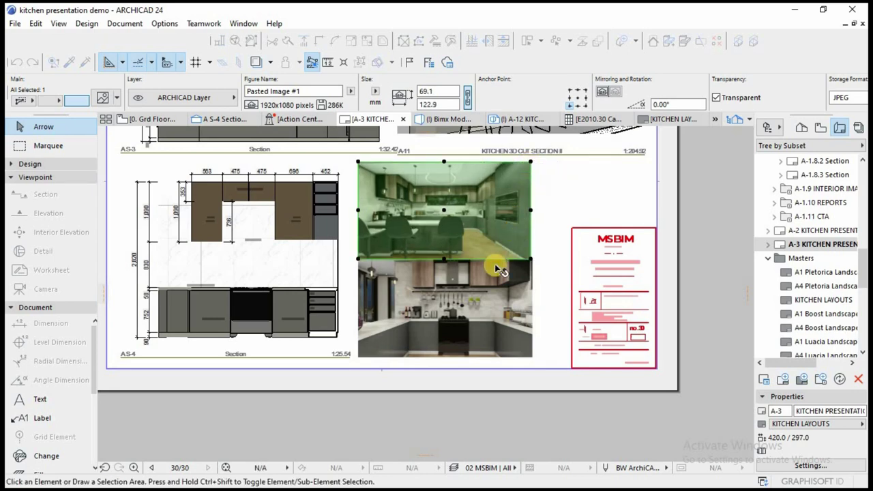
key(Escape)
Examine the arrangement of the section drawings, 3D cut section and kitchen renders across the A-3 layout.
scroll(464, 339, down, 2)
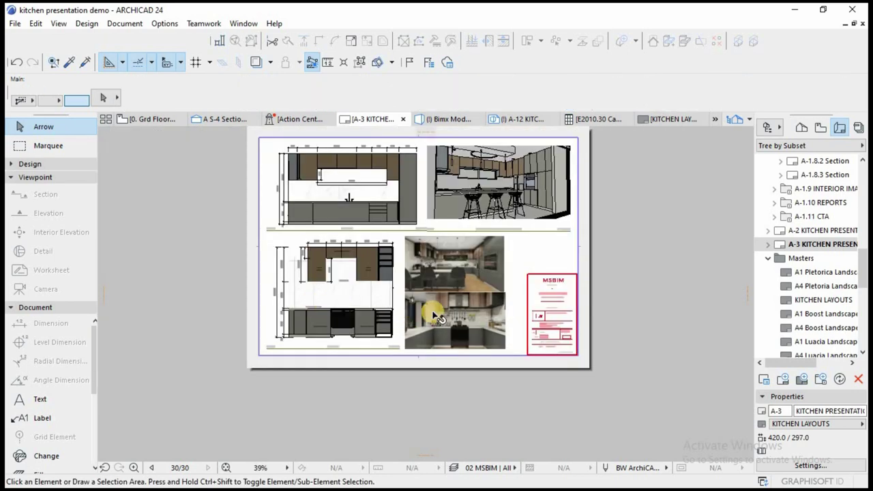
scroll(437, 318, up, 3)
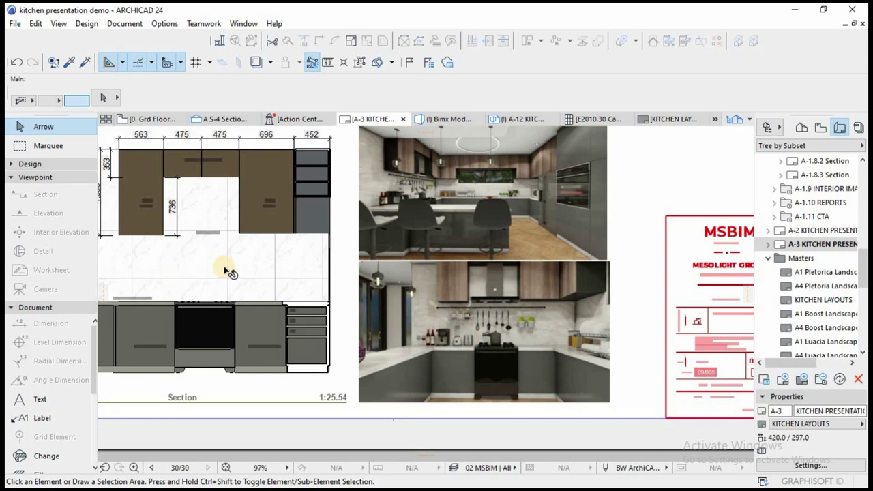
scroll(349, 254, down, 5)
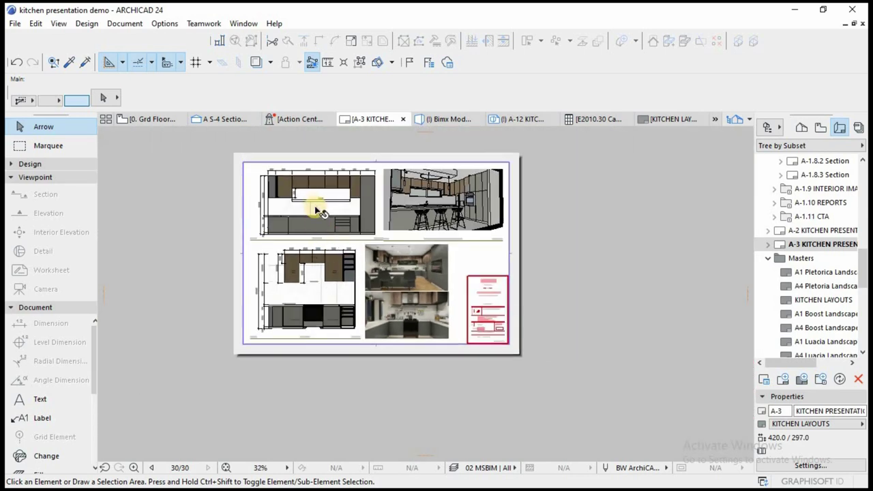
scroll(316, 198, up, 5)
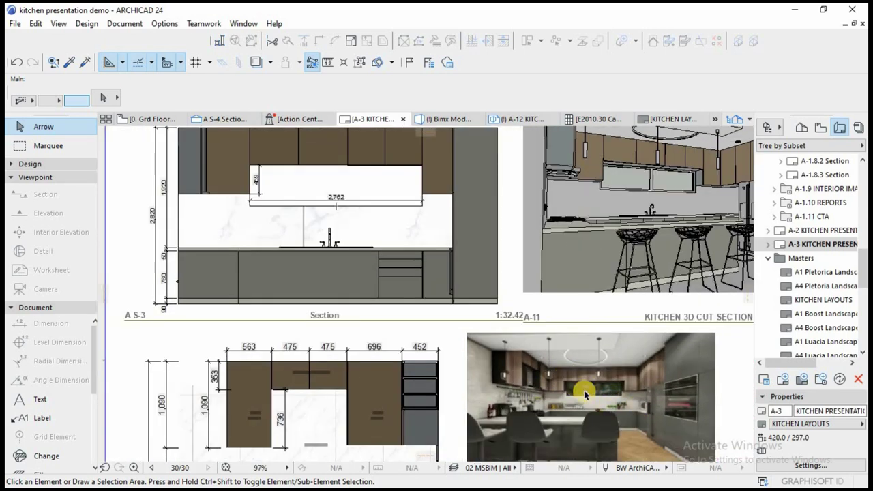
scroll(404, 290, down, 2)
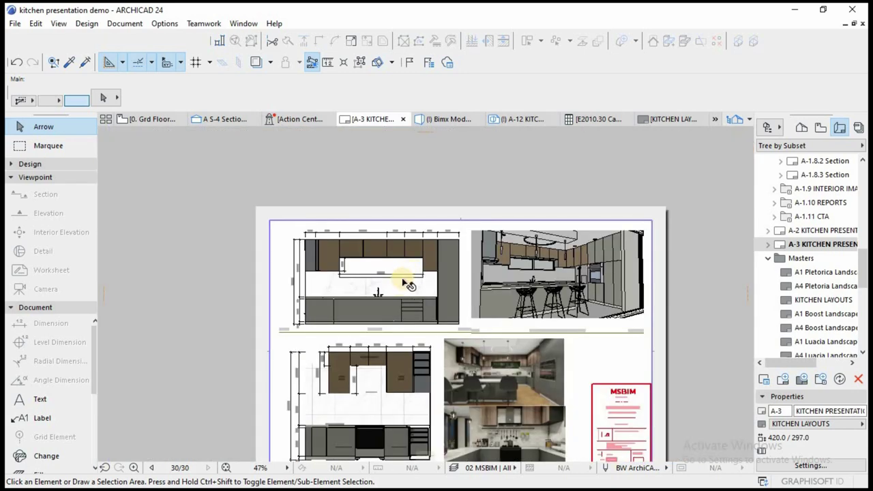
scroll(410, 285, down, 2)
scroll(545, 372, up, 1)
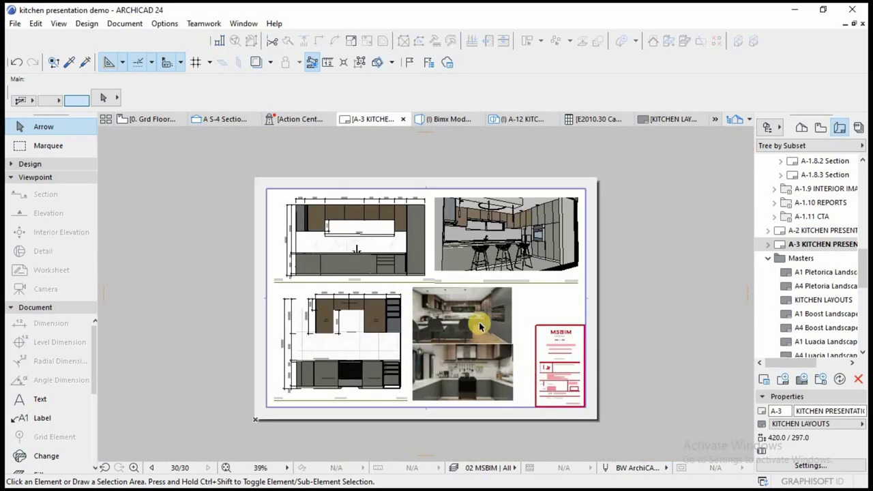
Move both kitchen renders together slightly right, away from the A S-4 drawing, and deselect them.
click(511, 331)
scroll(516, 343, up, 1)
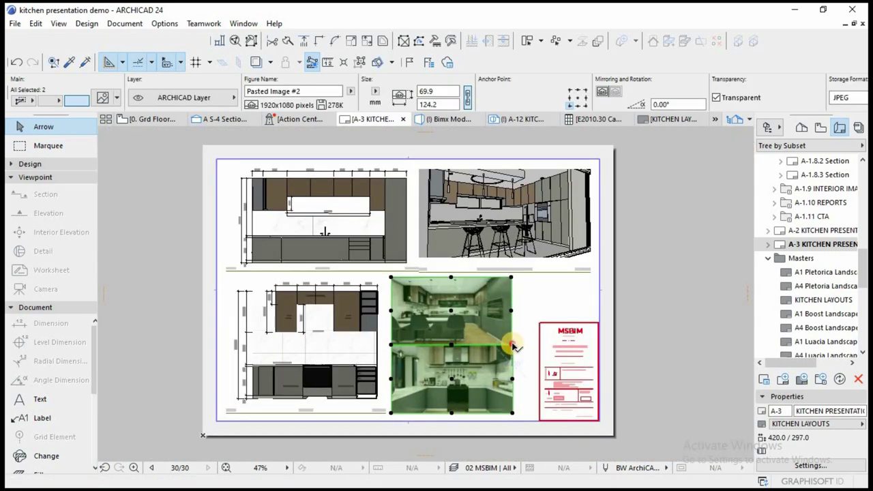
drag(514, 346, 524, 345)
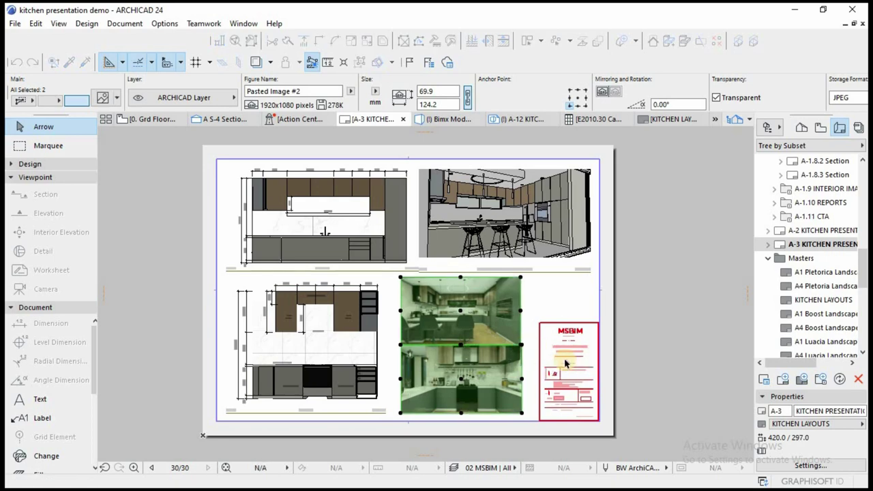
click(575, 300)
Examine the drawing details and notes in the layout's title block.
scroll(585, 384, up, 6)
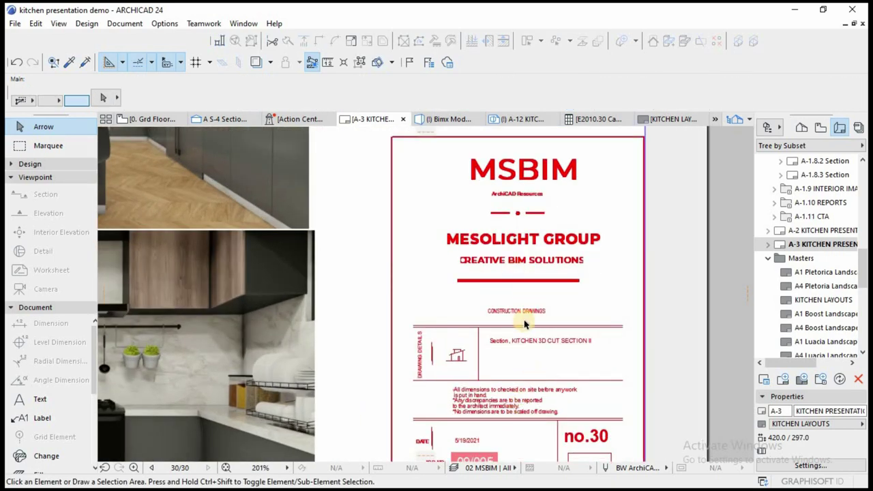
scroll(516, 260, down, 3)
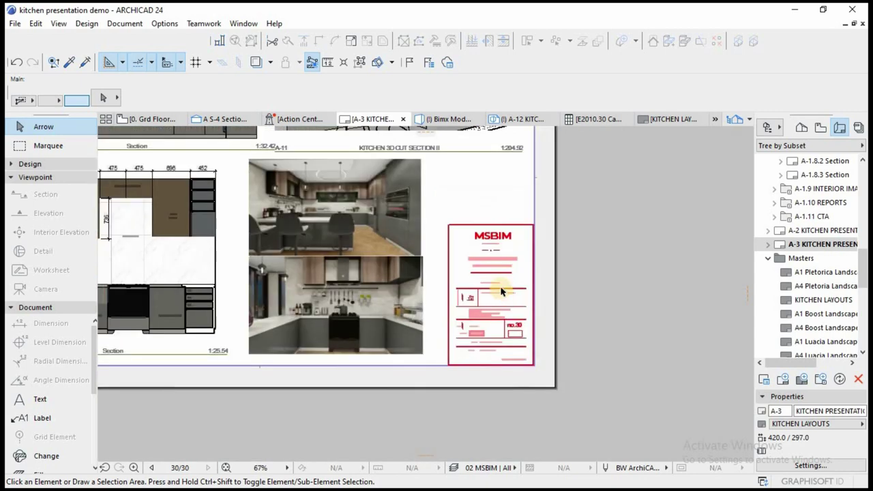
scroll(502, 292, up, 5)
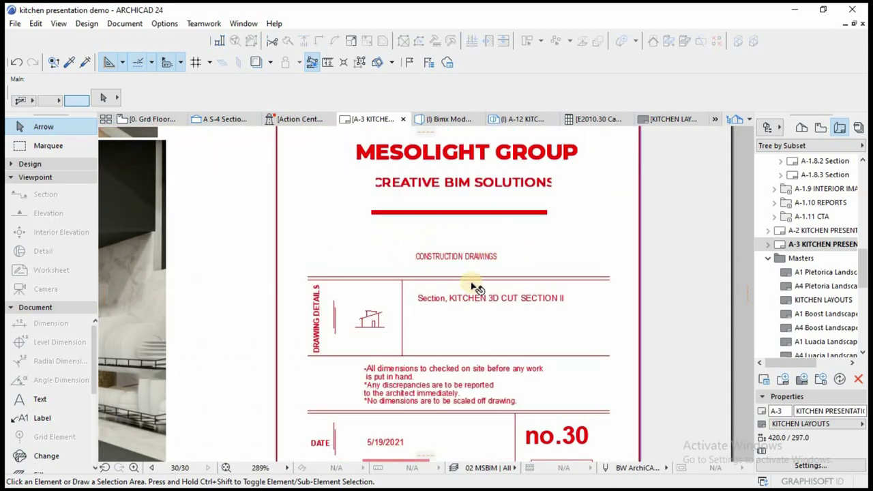
Find the KITCHEN LAYOUTS master layout in the layout book and open it for editing.
scroll(398, 354, down, 2)
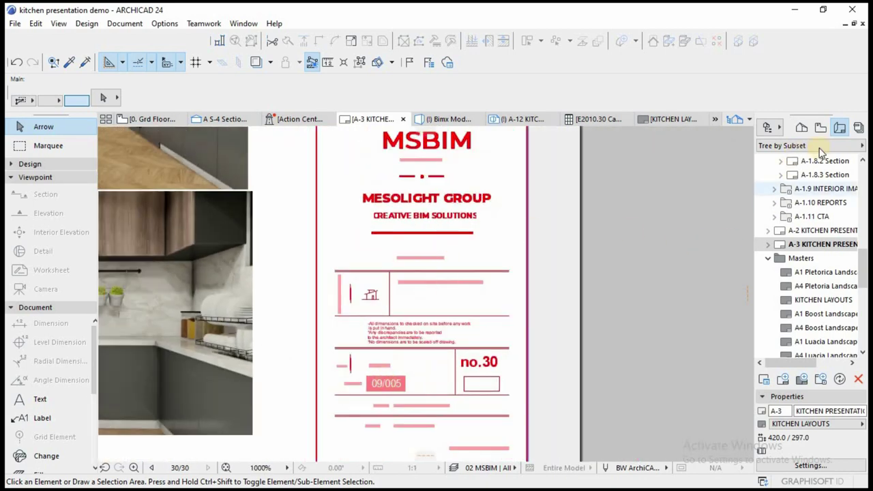
scroll(812, 320, down, 8)
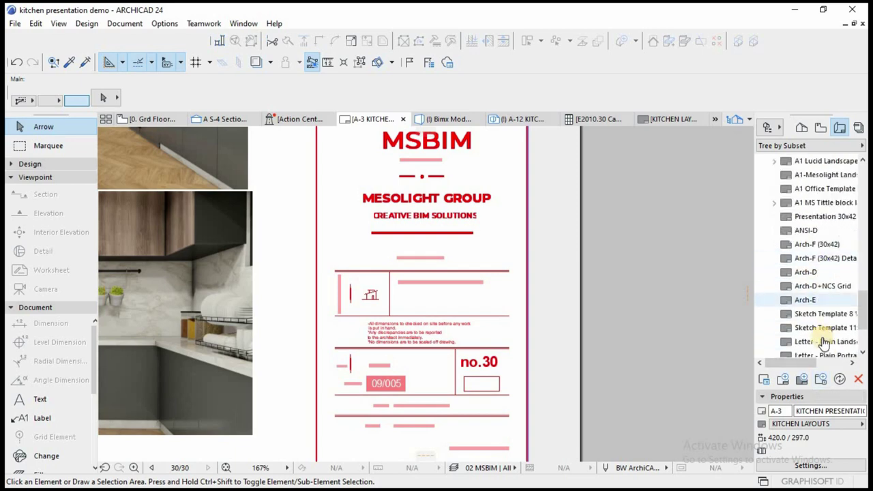
scroll(812, 283, up, 3)
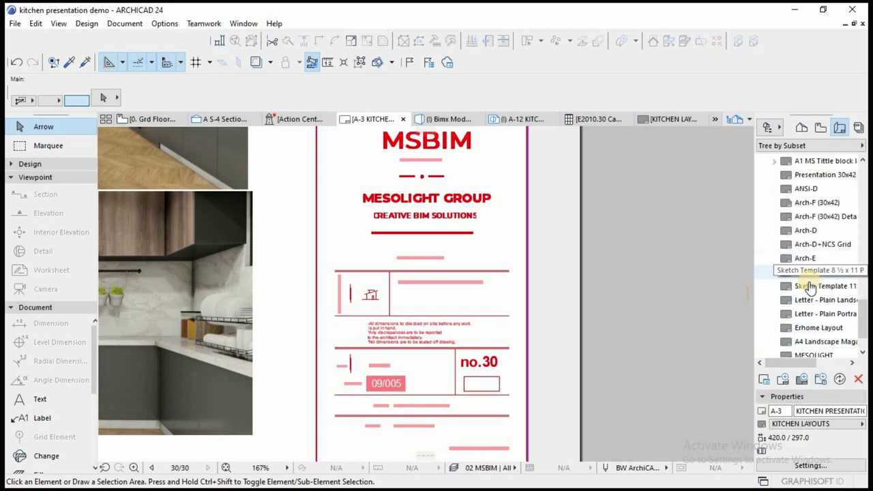
scroll(682, 300, down, 4)
scroll(673, 273, down, 3)
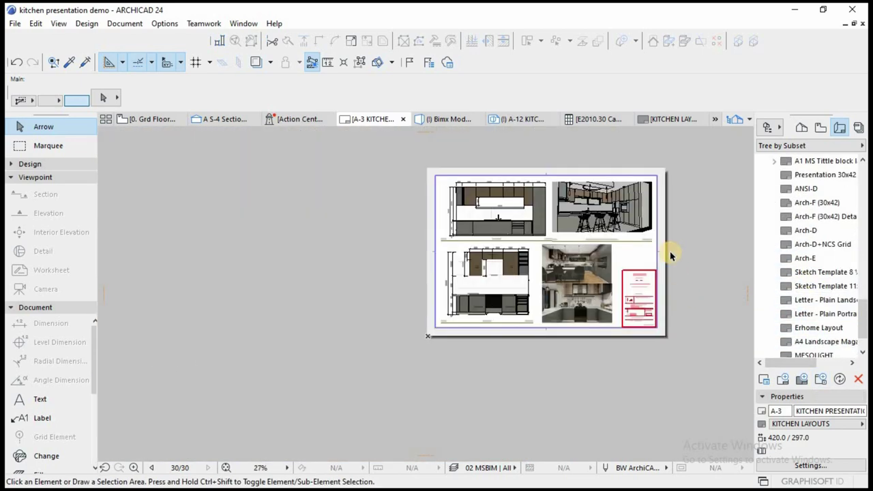
scroll(814, 300, down, 2)
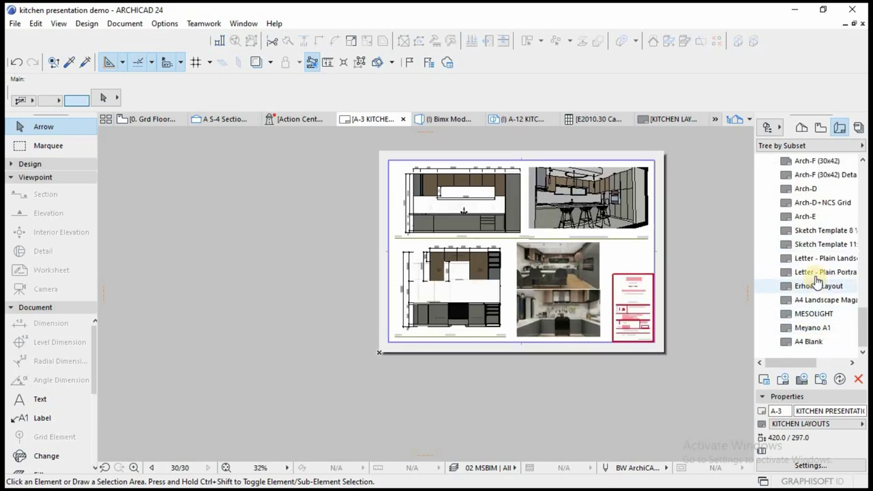
scroll(811, 287, up, 5)
scroll(815, 266, up, 1)
double_click(822, 217)
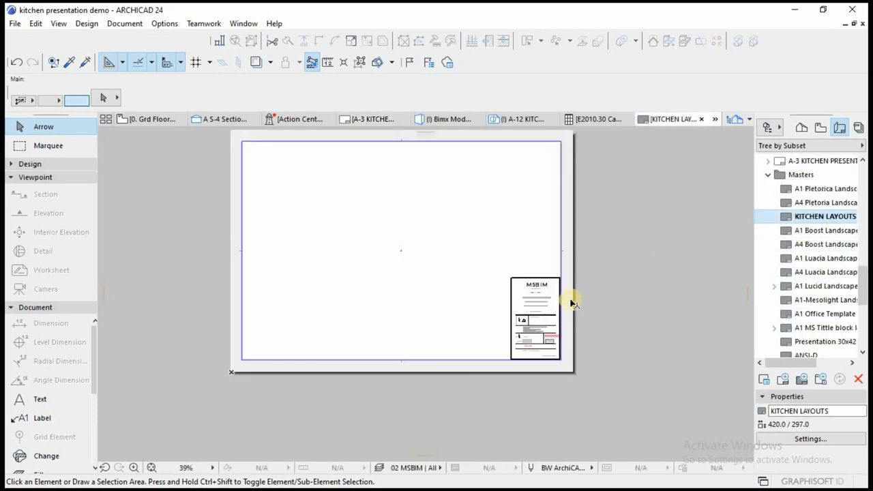
Replace the CONSTRUCTION DRAWINGS text in the master's title block with KITCHEN PRESENTATION DRAWINGS.
scroll(573, 298, up, 4)
scroll(532, 365, up, 2)
double_click(533, 356)
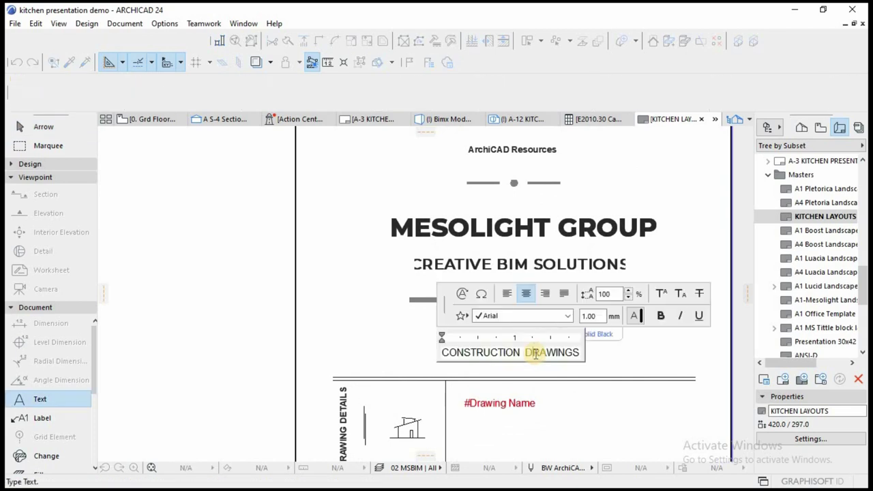
text(KITC)
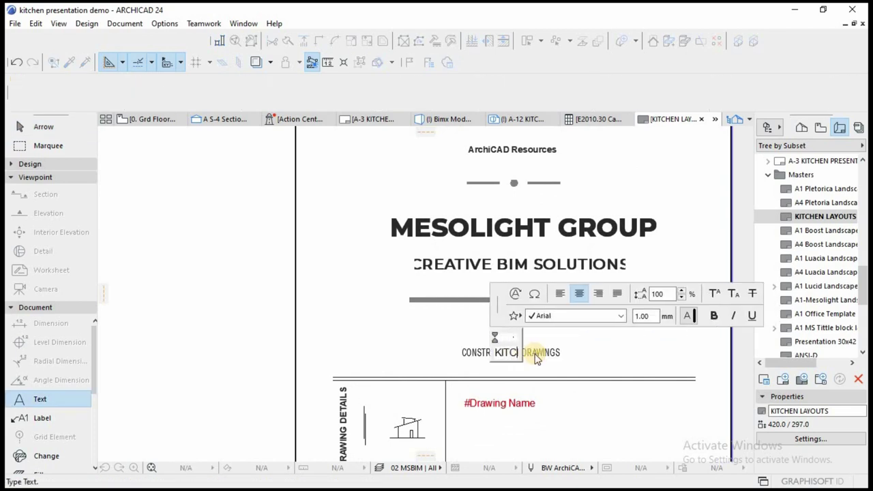
text(HEN PRESENTATION D)
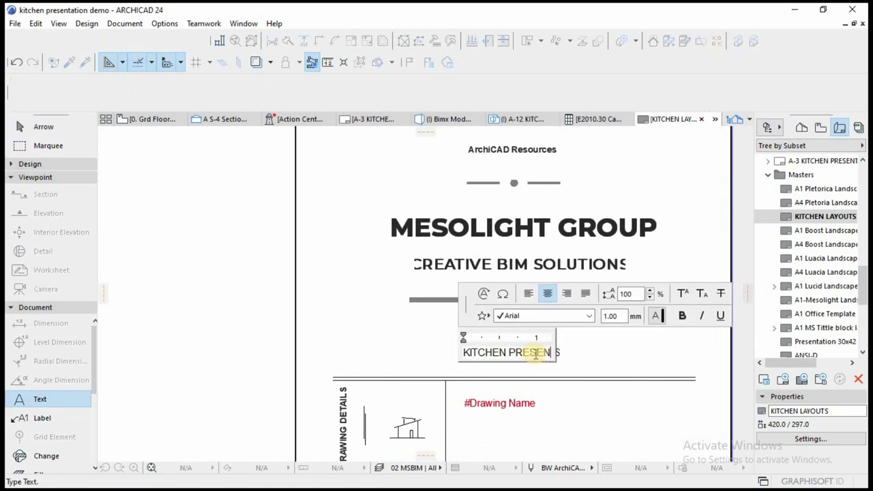
text(RAWINGS)
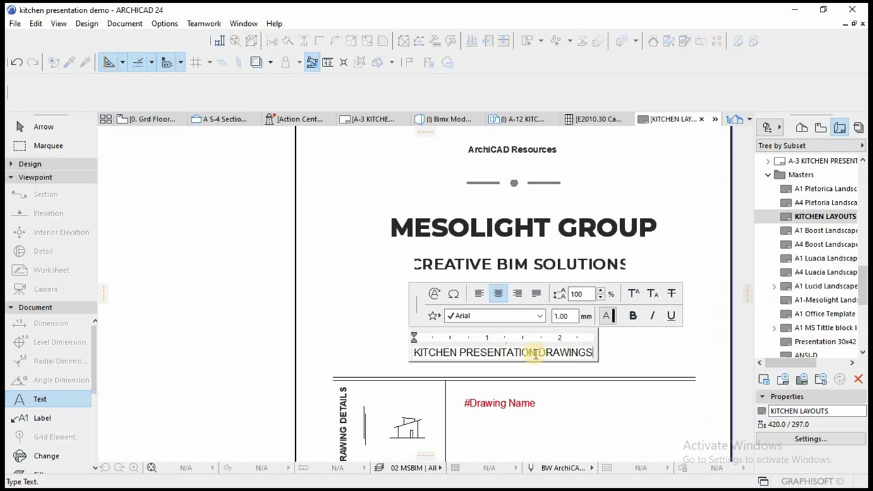
click(328, 280)
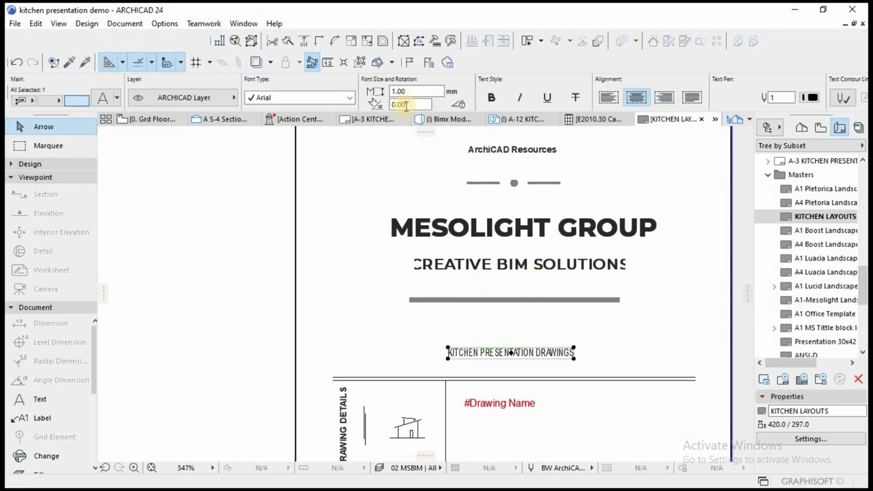
Set the font size of the KITCHEN PRESENTATION DRAWINGS text to 2.00 mm.
drag(411, 89, 351, 94)
text(2.00)
click(511, 275)
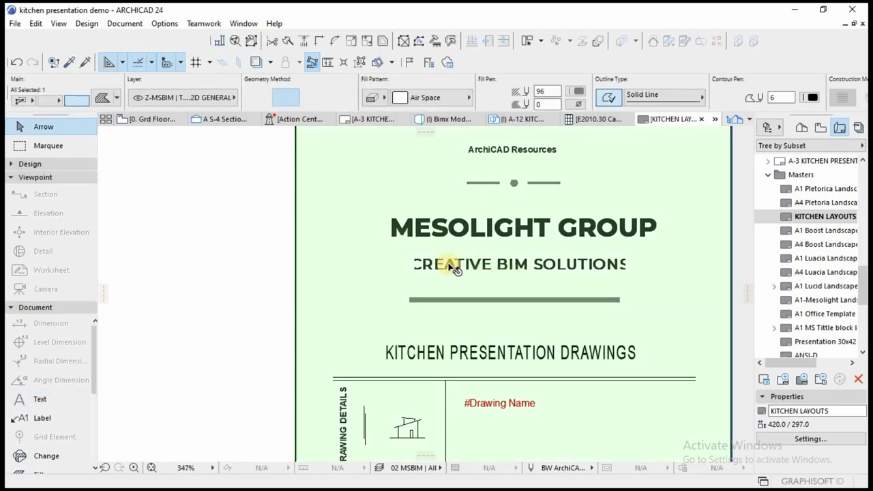
Stretch the CREATIVE BIM SOLUTIONS text box to the left until the whole line fits, and deselect it.
click(424, 272)
click(415, 275)
key(Escape)
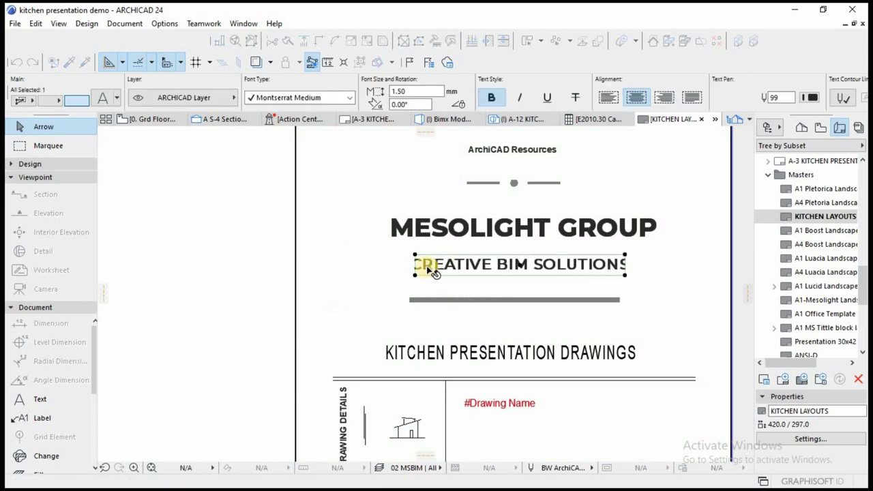
click(409, 278)
click(447, 187)
click(389, 294)
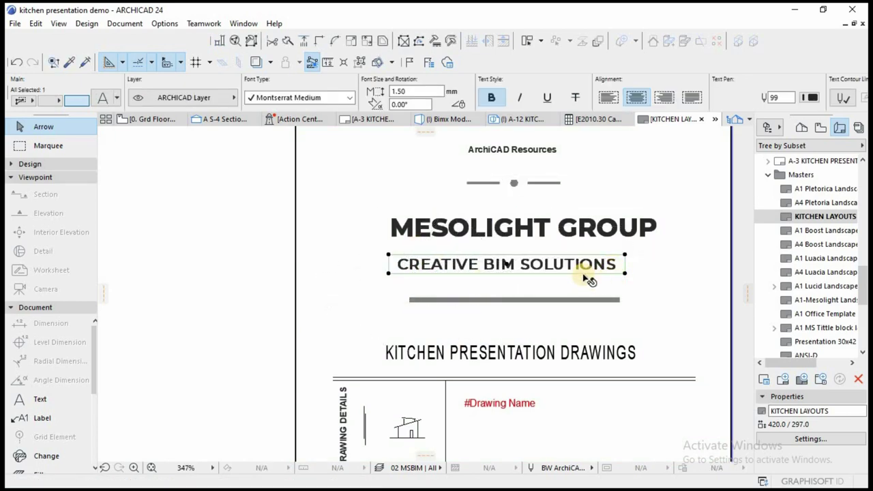
click(552, 253)
Open the A-2 KITCHEN PRESENTATION LAYOUT and fit its sheet in view.
scroll(554, 256, down, 10)
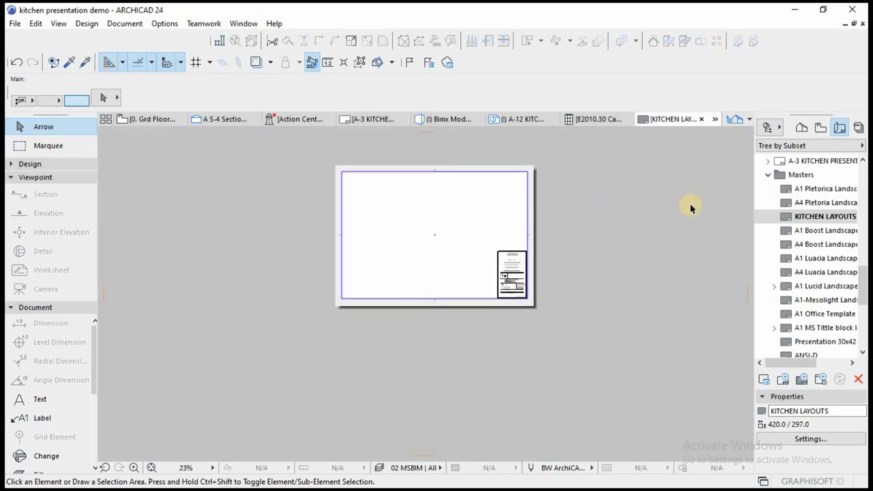
scroll(822, 197, up, 3)
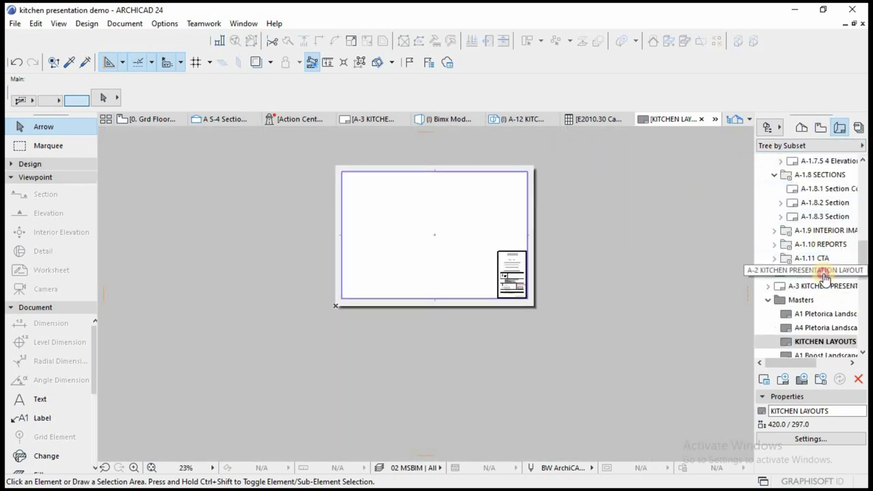
double_click(812, 272)
scroll(403, 272, up, 3)
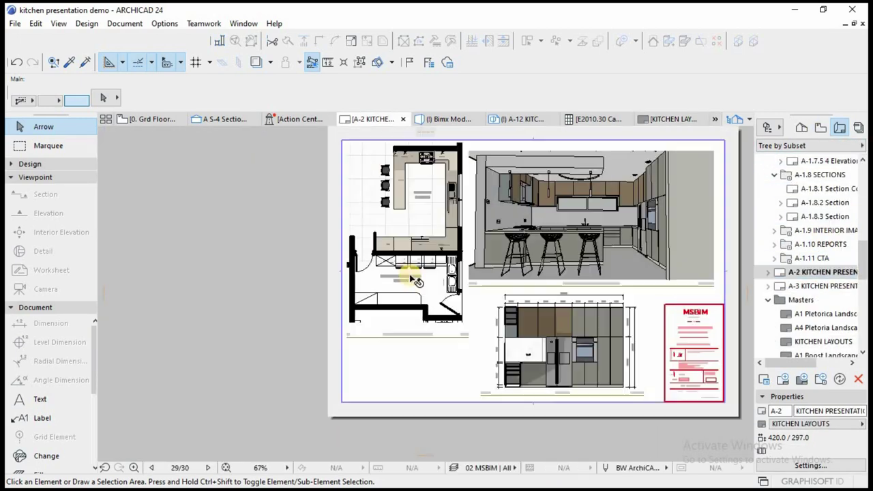
scroll(380, 354, down, 4)
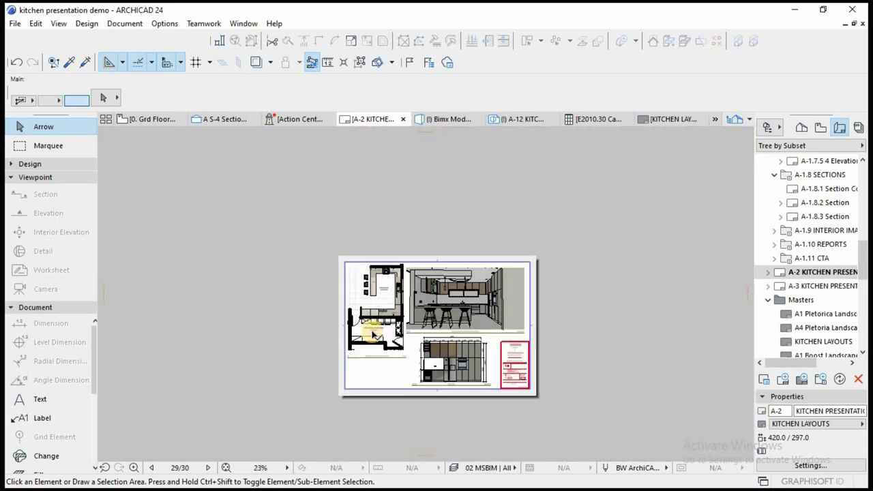
Move the Kitchen Presentation Plan drawing about 26 mm straight down, deselect it, and check the A-2 title block text.
click(373, 334)
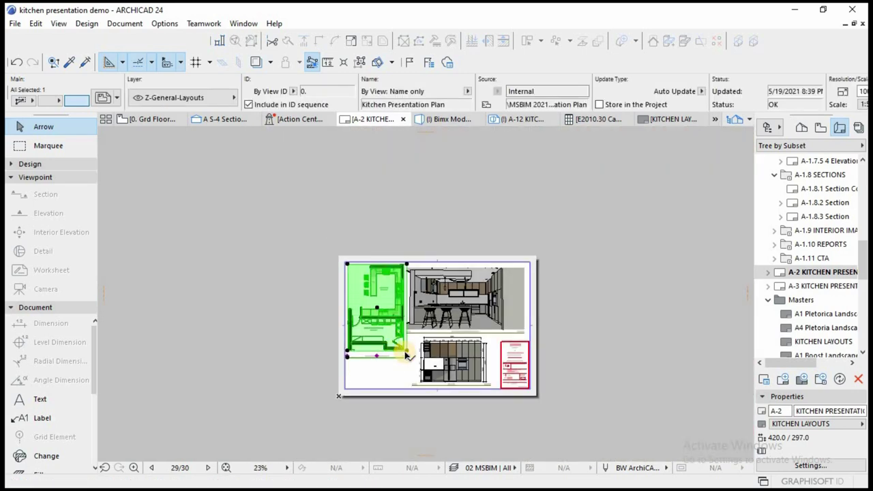
scroll(406, 358, up, 1)
key(ctrl+d)
click(407, 360)
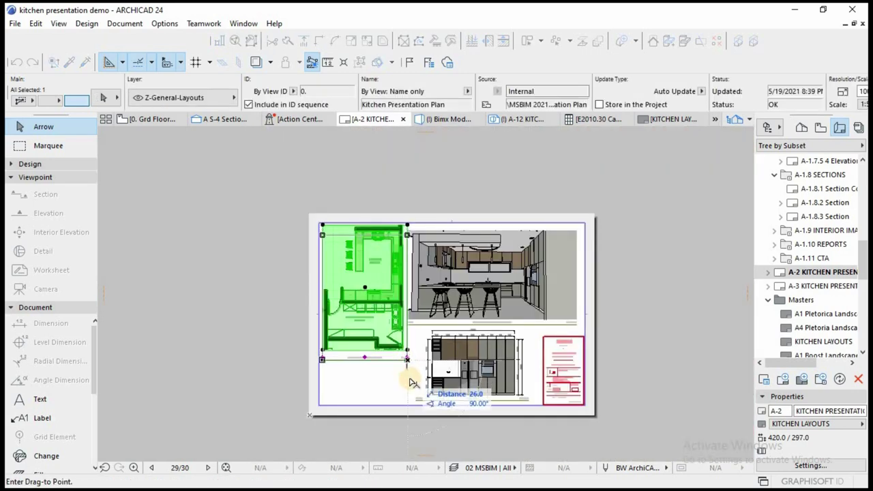
click(408, 379)
key(Escape)
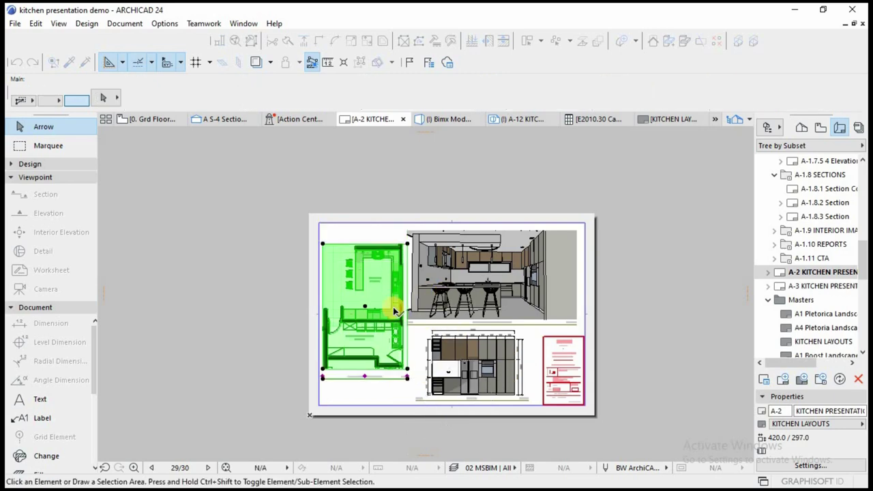
scroll(566, 360, up, 4)
scroll(569, 366, up, 3)
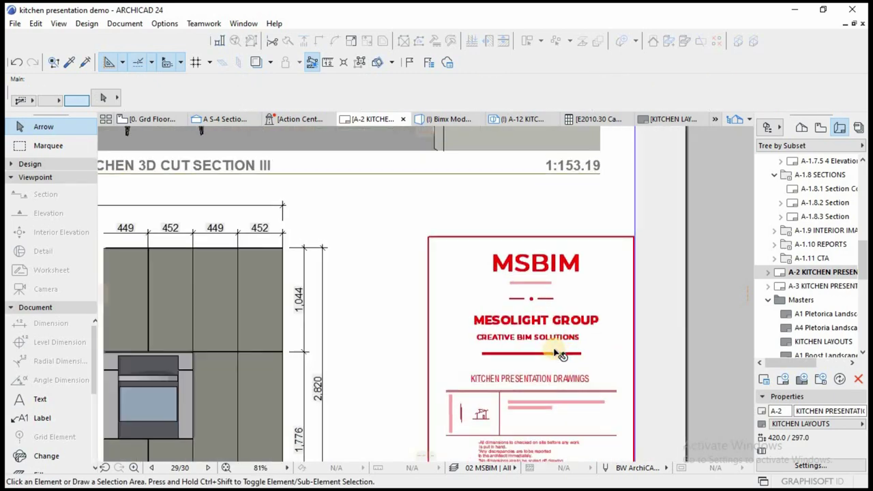
scroll(580, 382, down, 5)
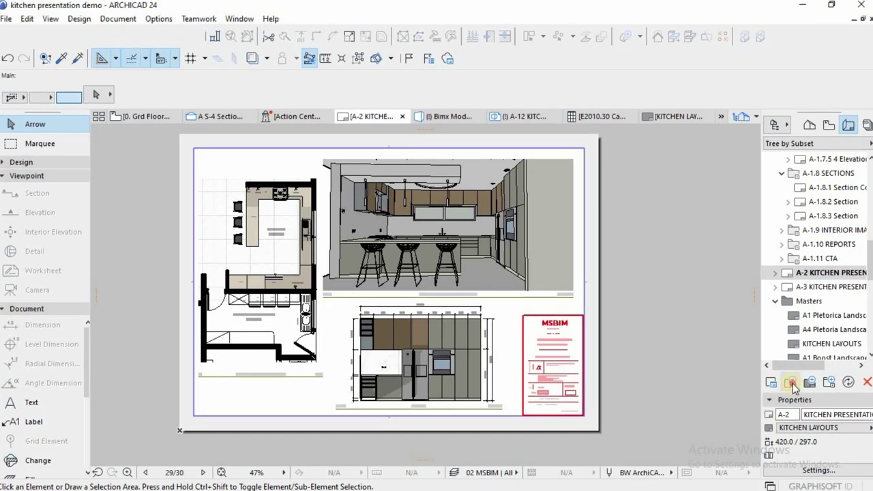
Create a new layout named KITCHEN PRESENTATION LAYOUT 3 based on the KITCHEN LAYOUTS master layout.
click(791, 383)
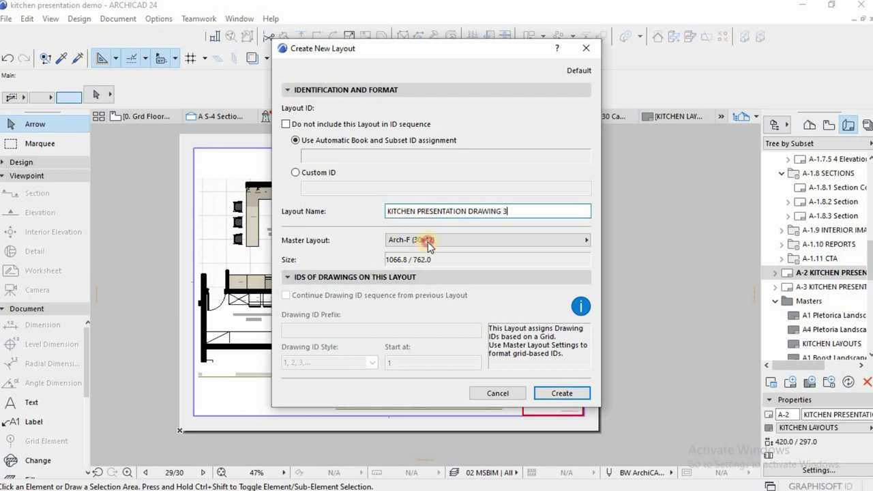
click(427, 240)
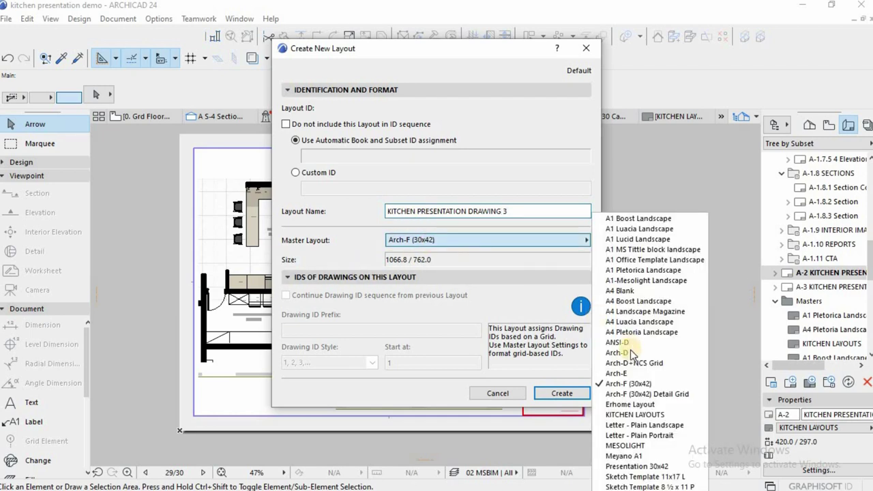
click(634, 414)
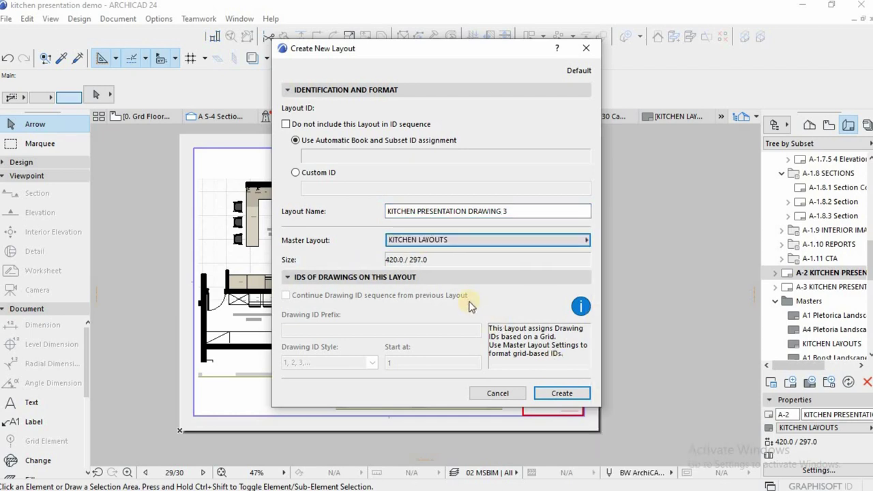
click(501, 213)
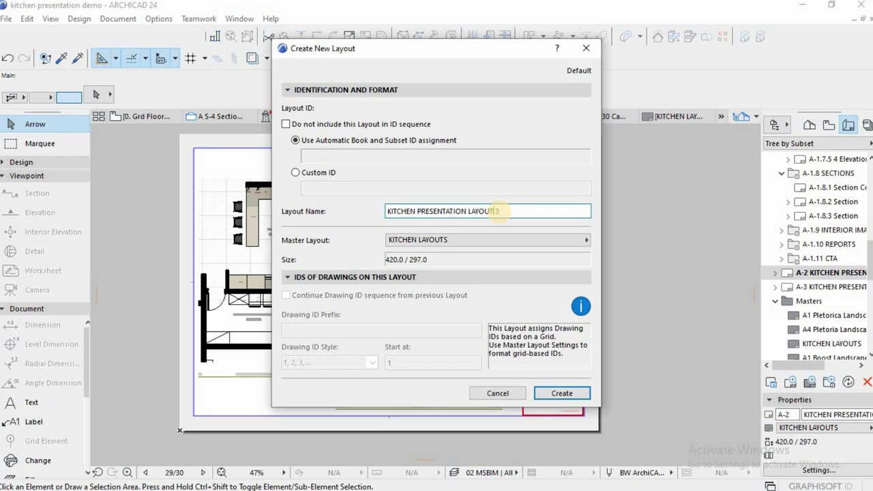
click(562, 394)
scroll(471, 312, down, 4)
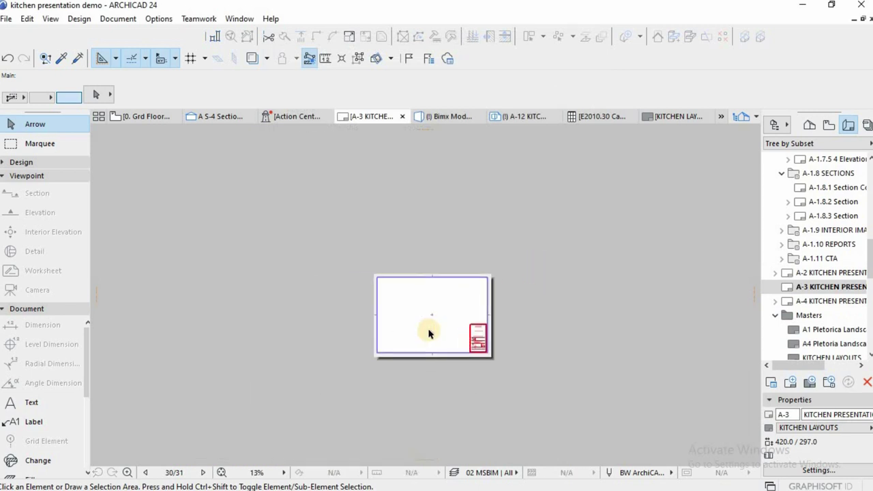
scroll(428, 334, up, 2)
Browse the schedules in the view map and open the E2010.30 CASEWORK schedule.
click(828, 125)
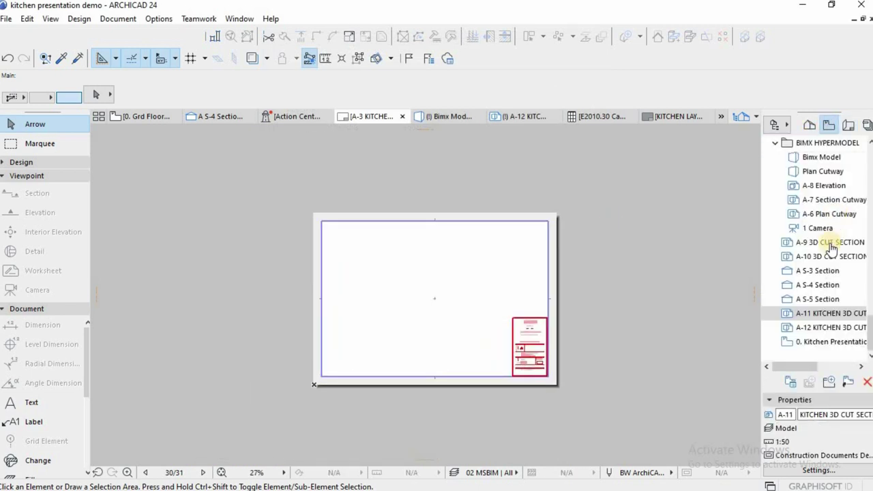
scroll(828, 251, up, 5)
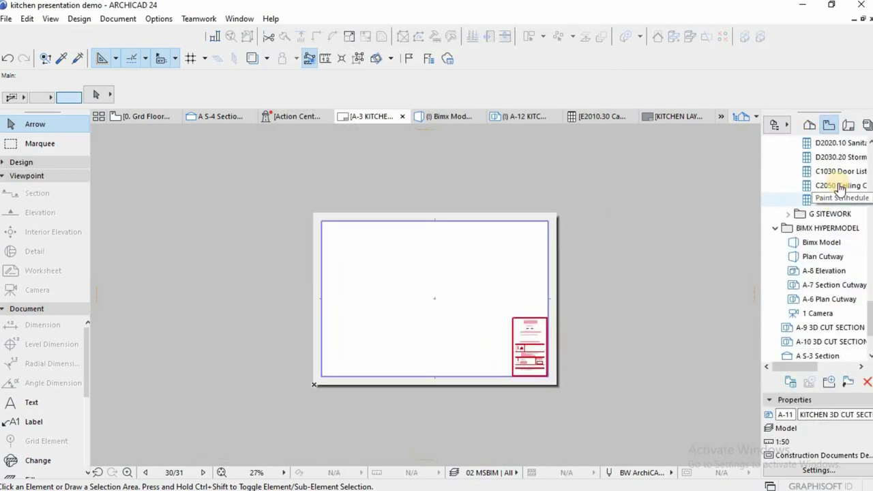
scroll(844, 194, up, 8)
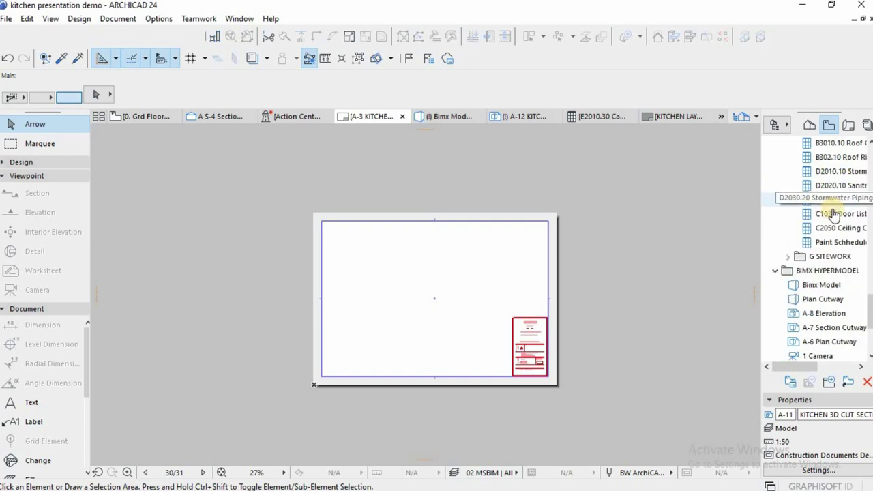
scroll(838, 232, up, 3)
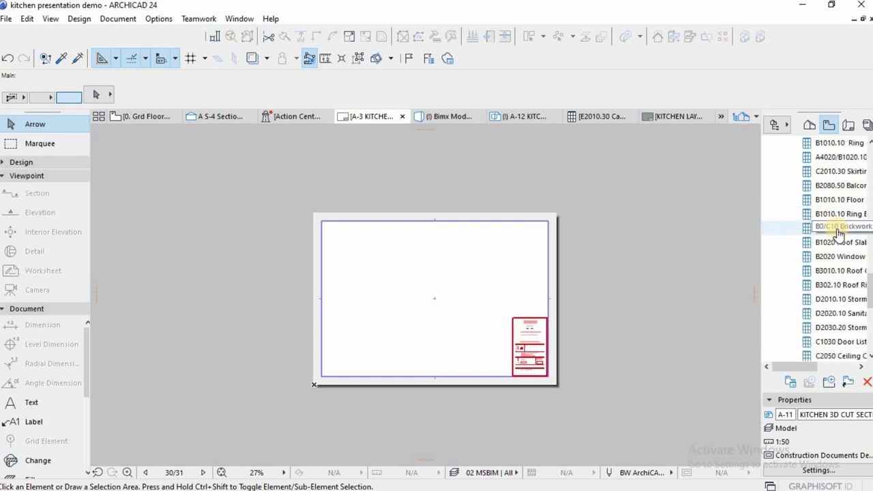
scroll(839, 232, up, 3)
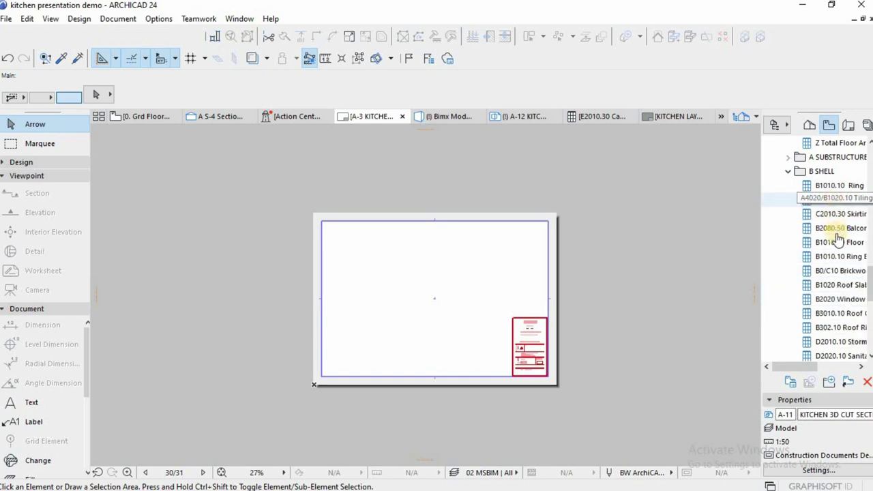
scroll(839, 237, down, 3)
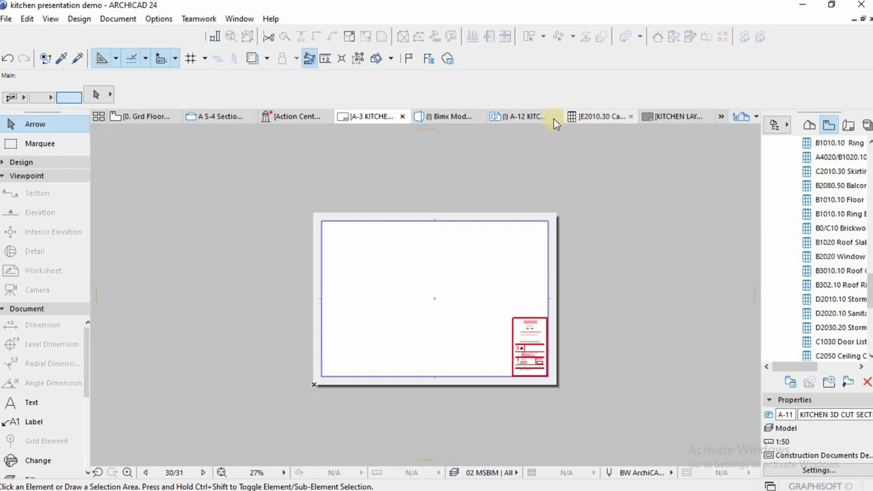
click(600, 117)
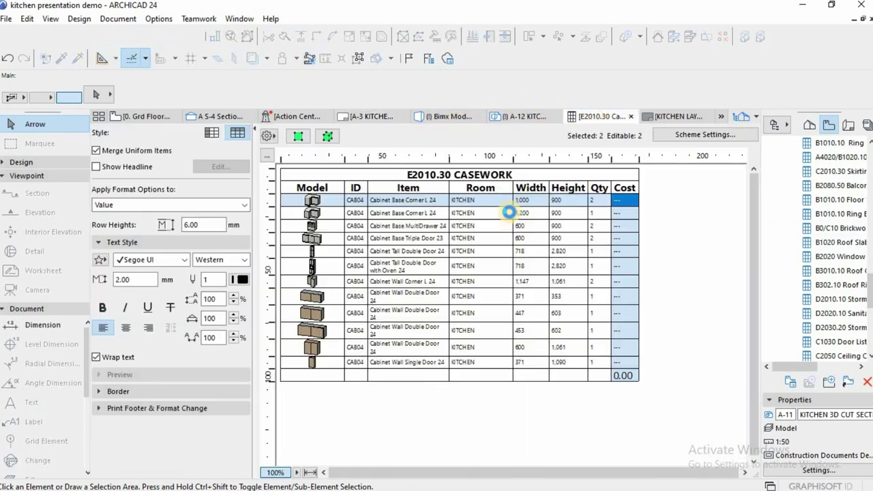
scroll(835, 269, down, 2)
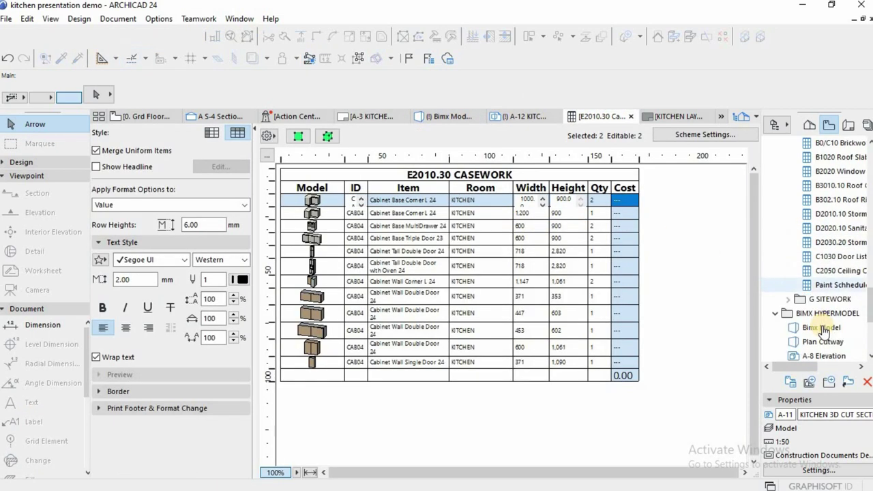
scroll(819, 305, up, 1)
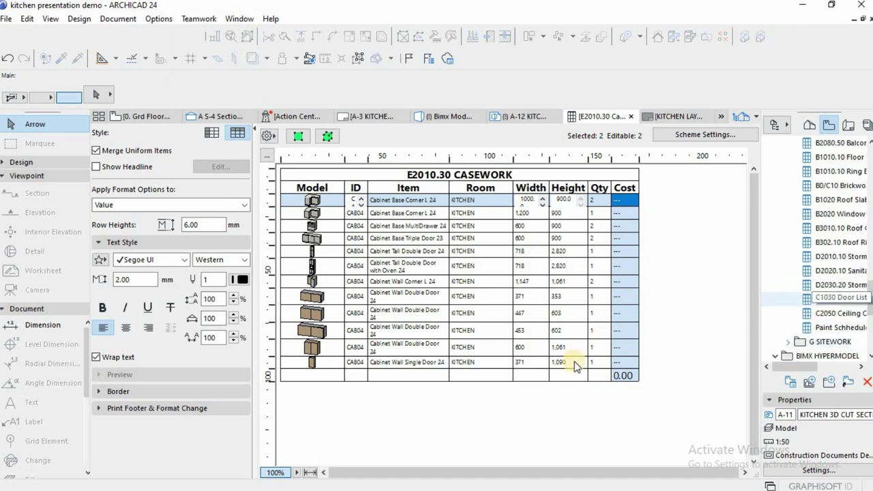
right_click(524, 401)
right_click(655, 297)
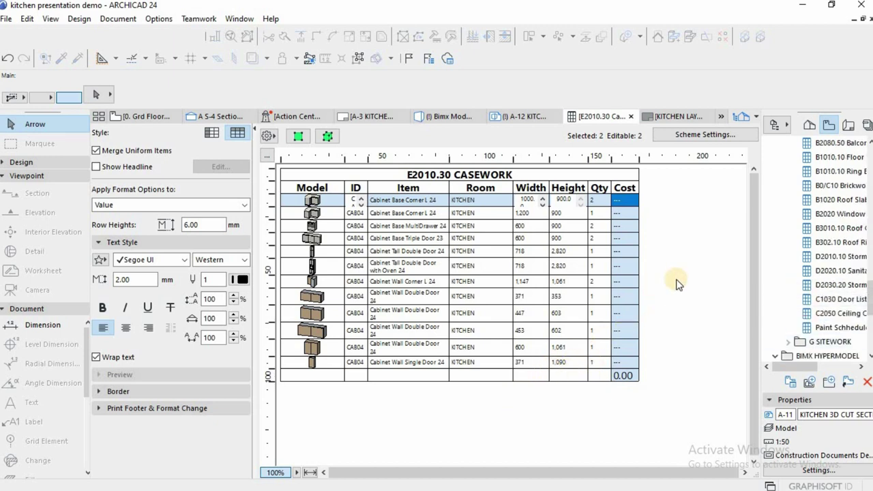
right_click(684, 250)
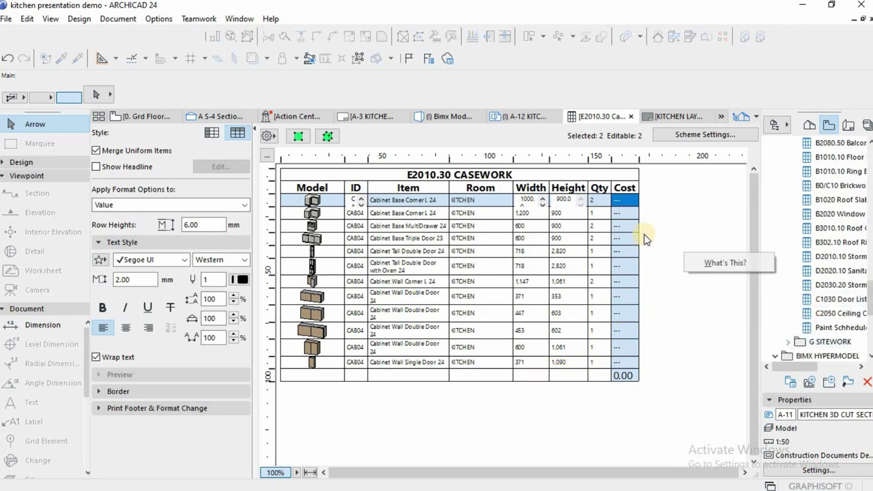
right_click(491, 146)
right_click(463, 251)
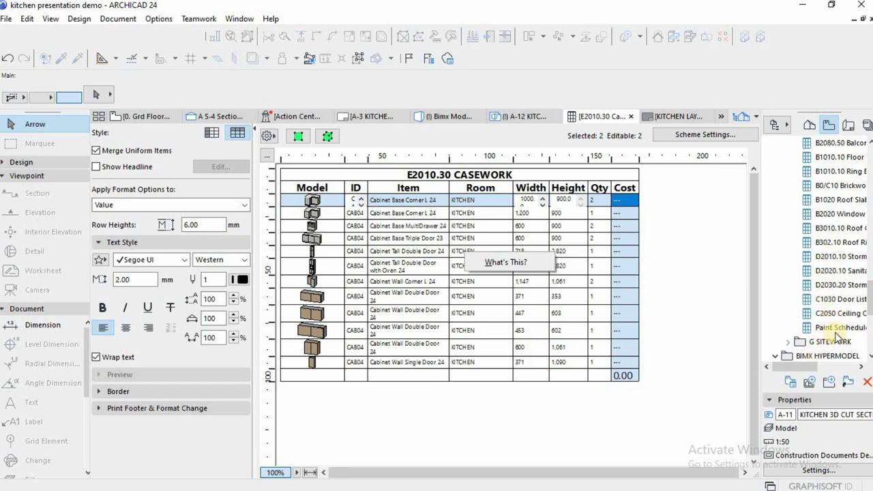
Look through the view map's schedule folders, including SCHEDULE OF AREAS and B SHELL, for the casework schedule.
drag(812, 369, 817, 368)
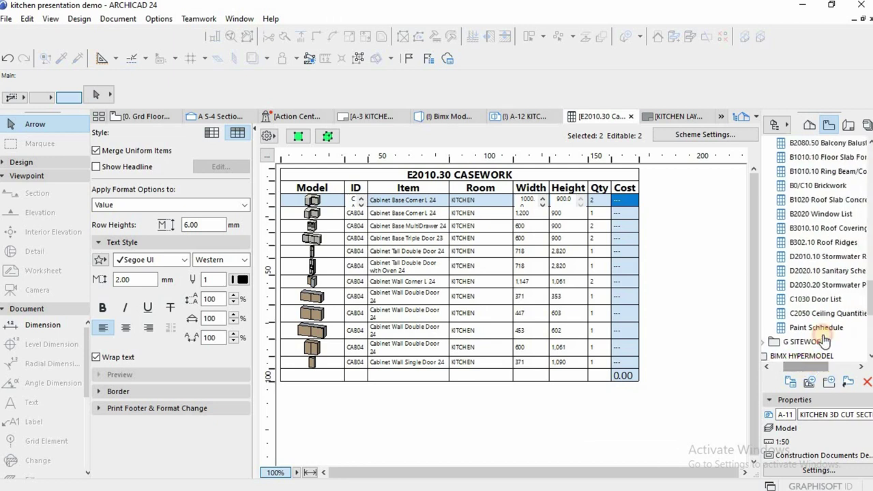
scroll(822, 283, up, 1)
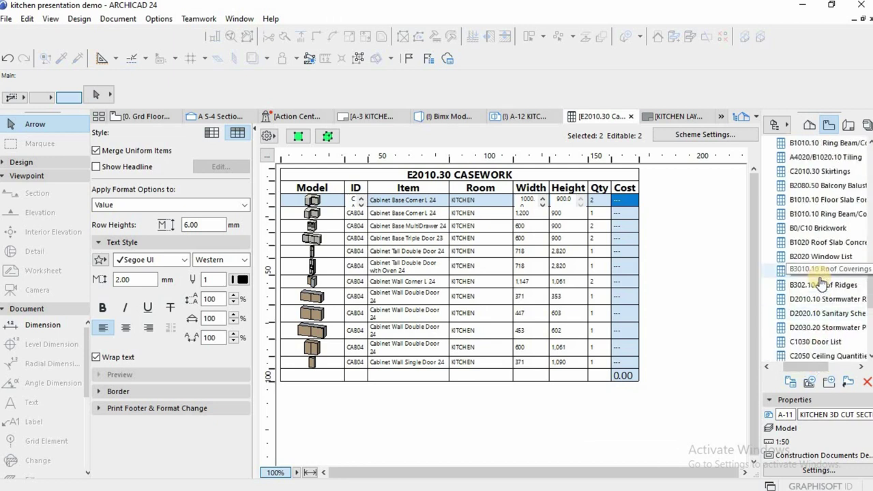
scroll(822, 283, up, 1)
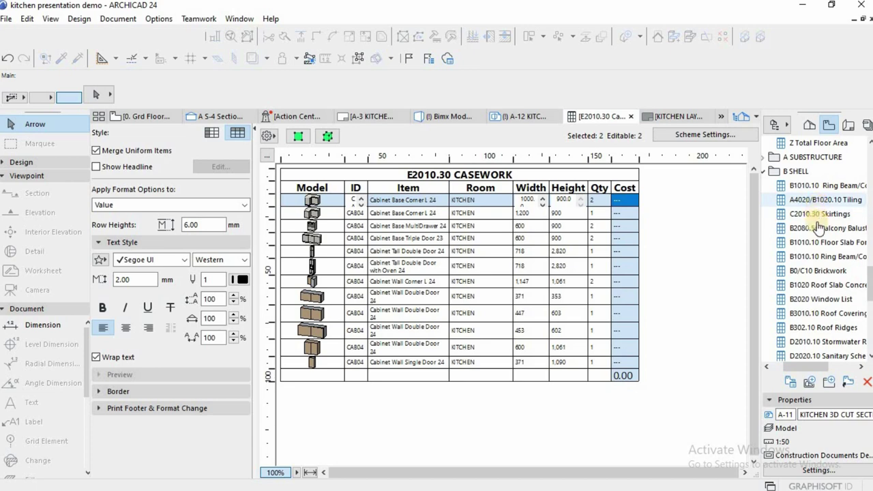
scroll(818, 229, up, 2)
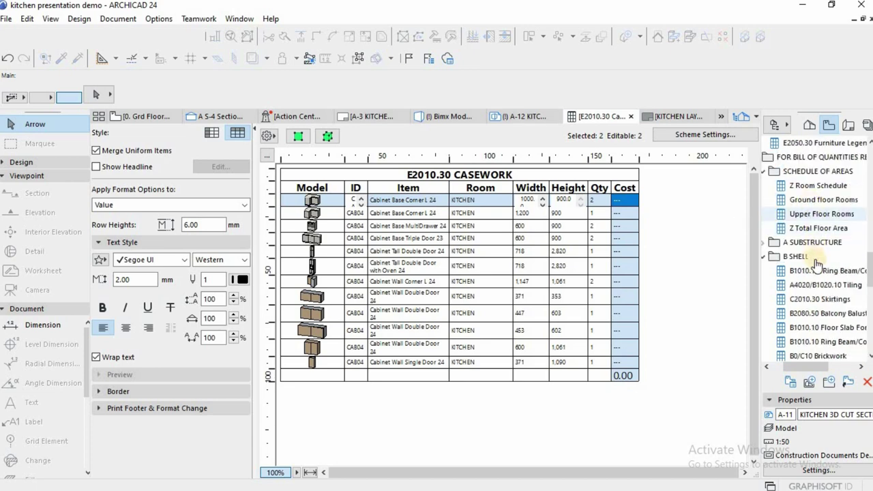
scroll(818, 266, down, 5)
scroll(818, 293, up, 1)
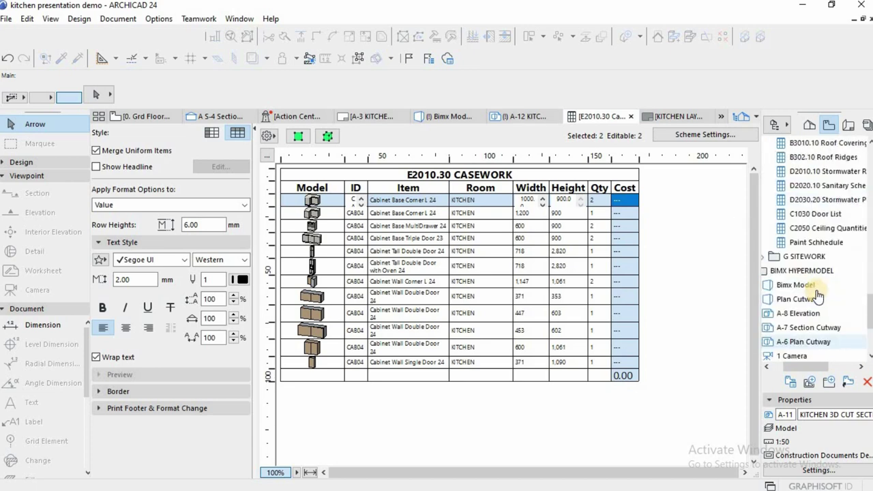
scroll(819, 289, up, 1)
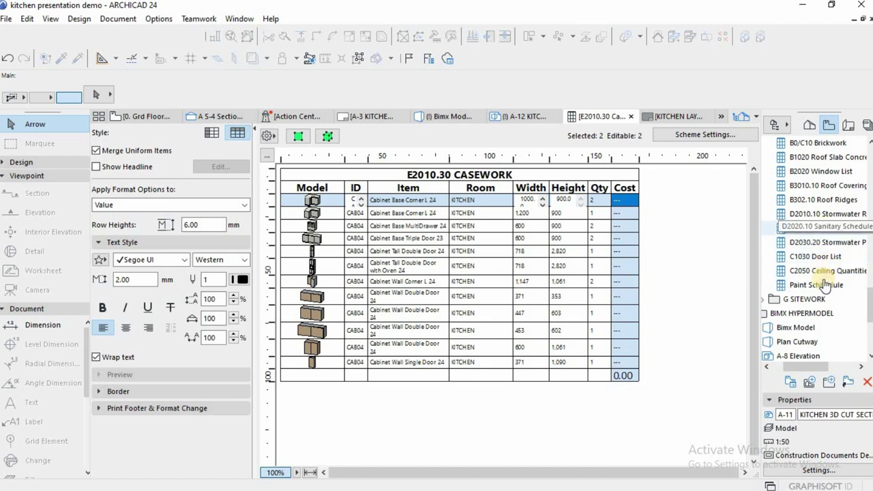
click(826, 285)
click(822, 270)
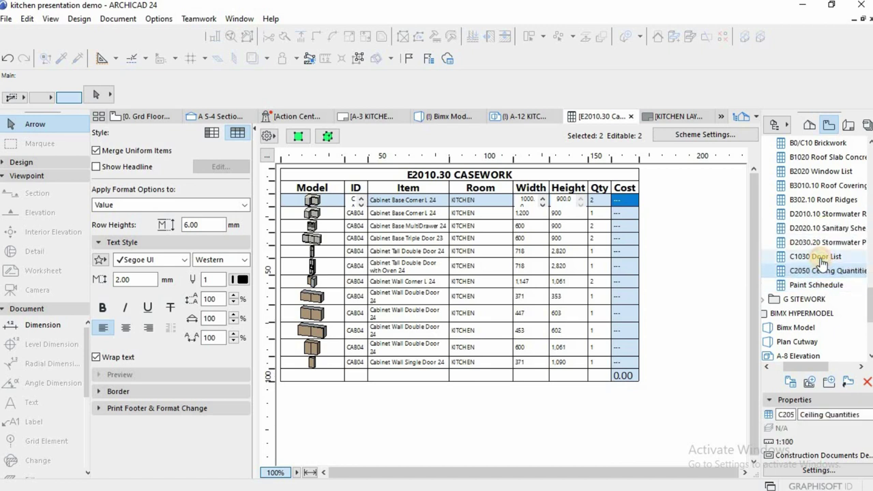
click(822, 260)
click(824, 243)
click(826, 228)
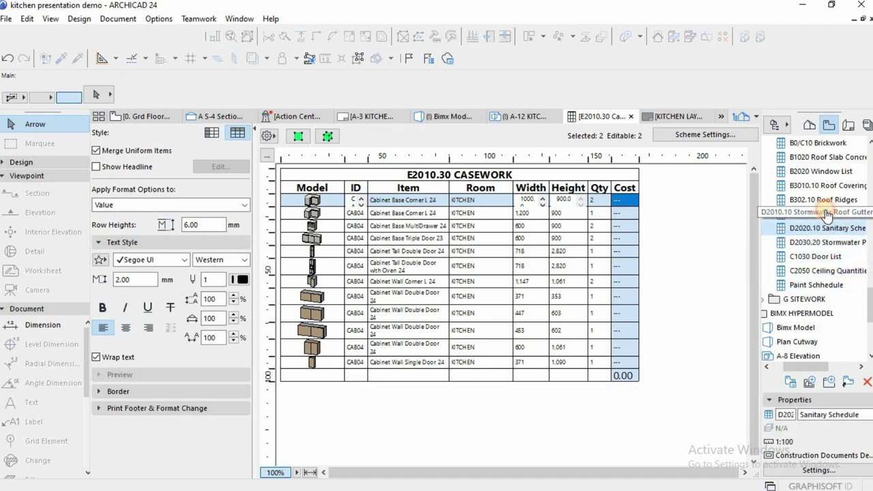
click(825, 213)
click(823, 200)
click(821, 185)
click(819, 171)
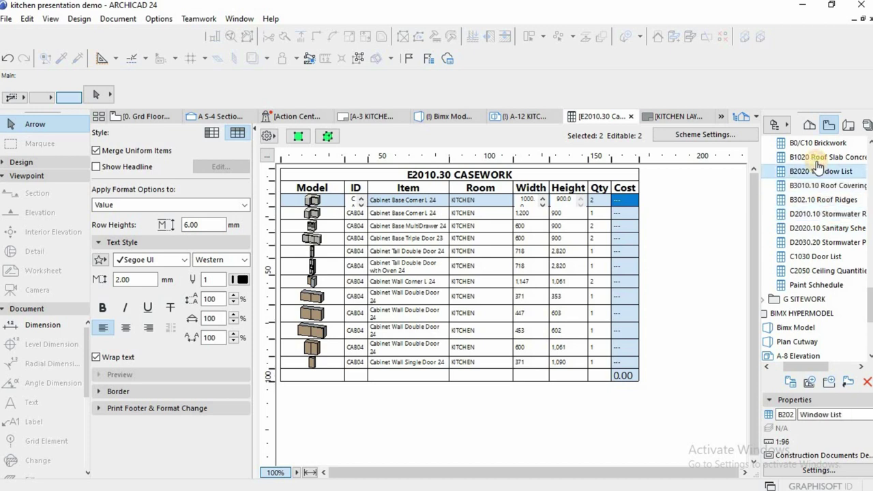
click(818, 158)
scroll(818, 162, up, 1)
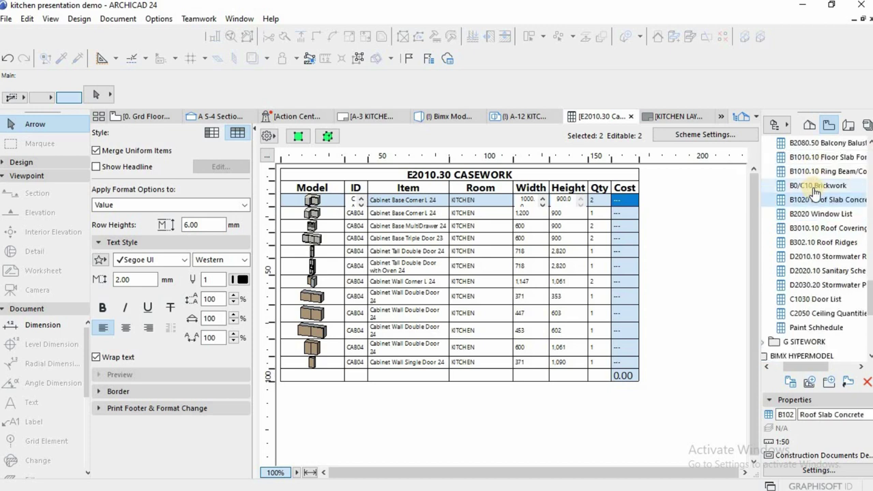
scroll(815, 193, up, 1)
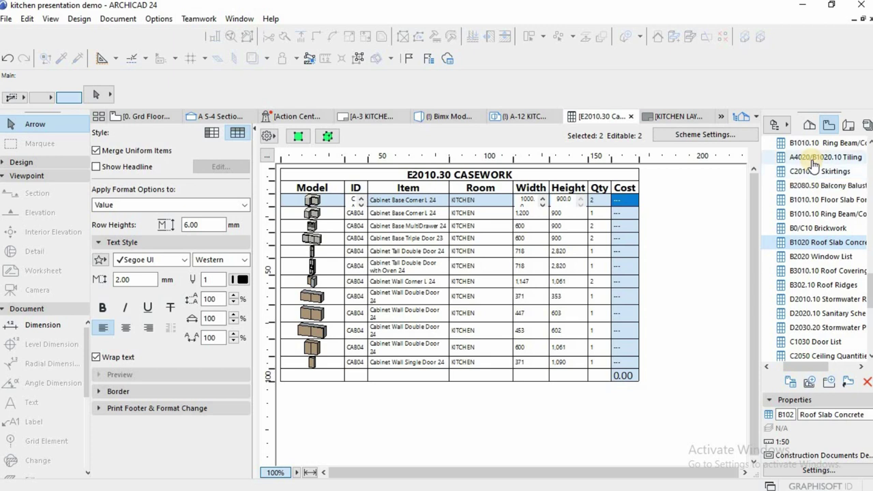
scroll(814, 167, up, 1)
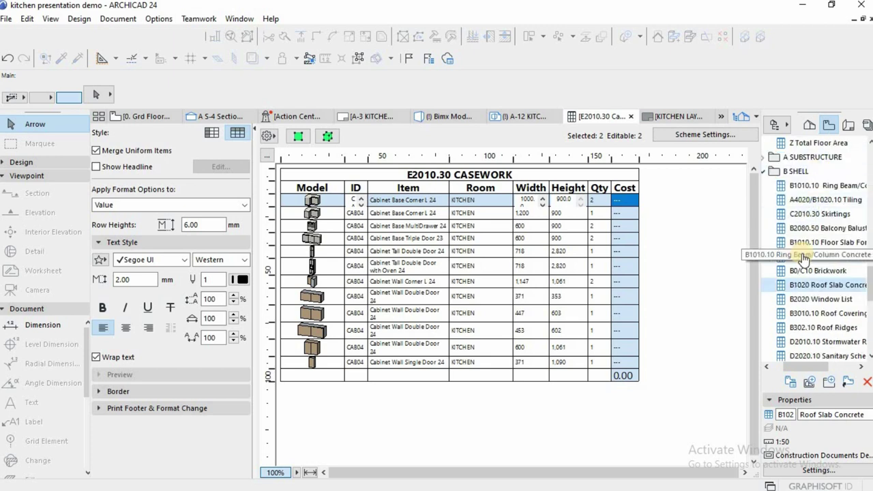
Locate the E2010.30 Casework schedule in the project map and check which commands it offers.
click(809, 125)
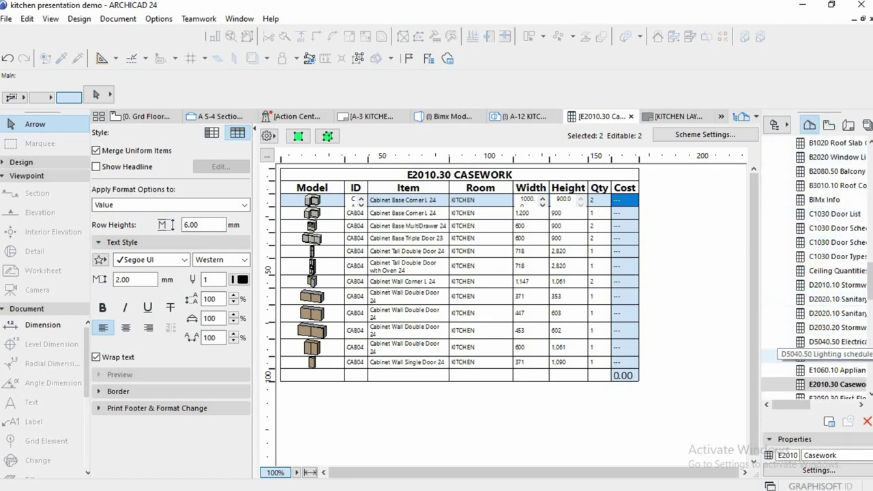
click(860, 405)
click(861, 405)
click(861, 405)
click(861, 405)
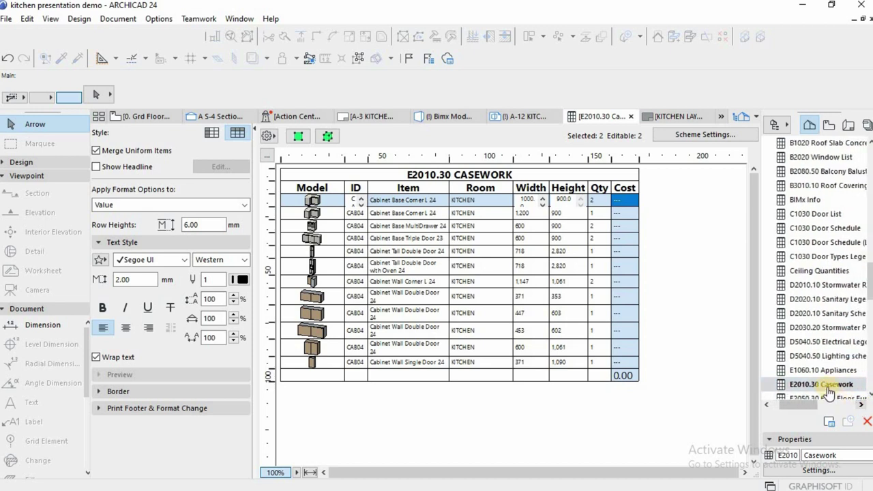
right_click(828, 387)
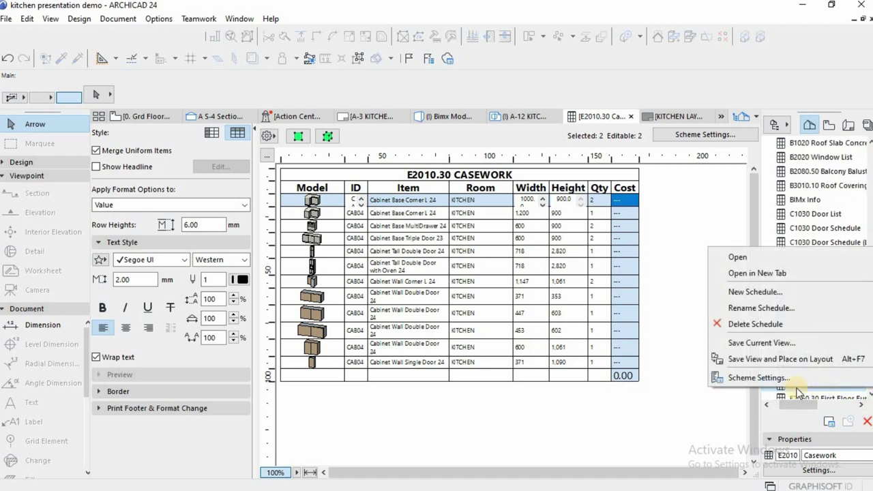
click(695, 413)
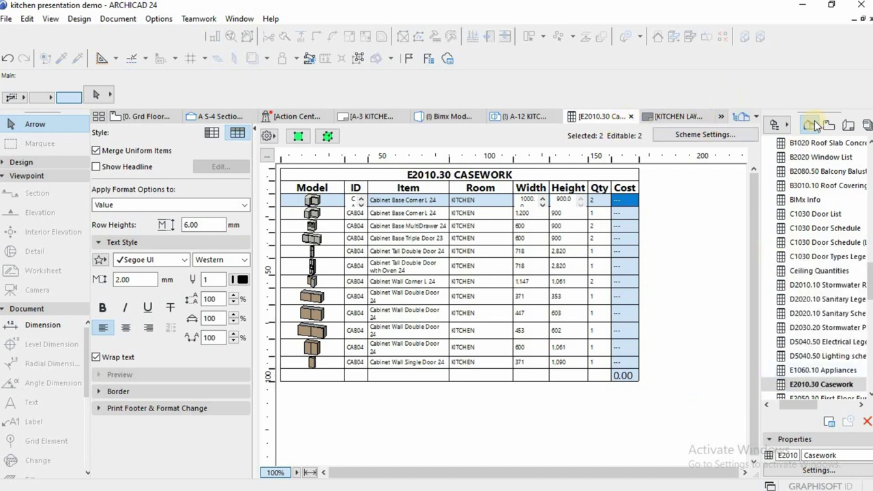
Open the A-3 KITCHEN PRESENTATION LAYOUT 3 and place the E2010.30 Casework schedule from the project map on it.
click(847, 126)
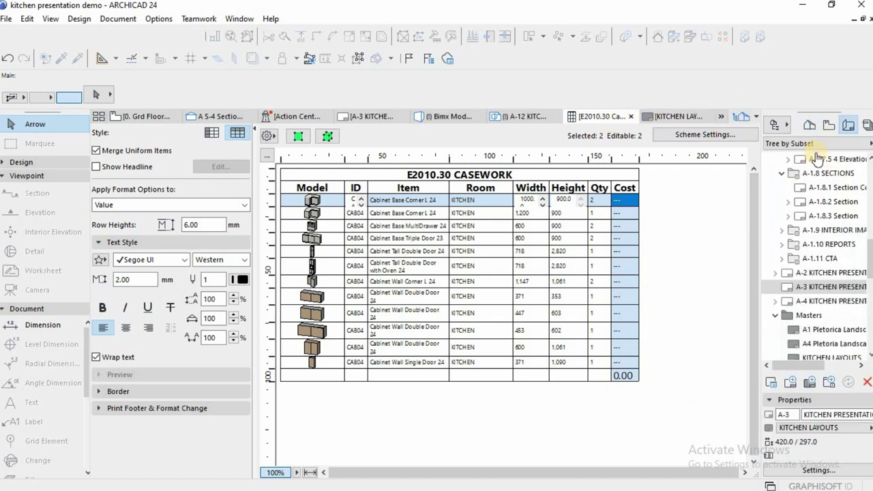
double_click(827, 292)
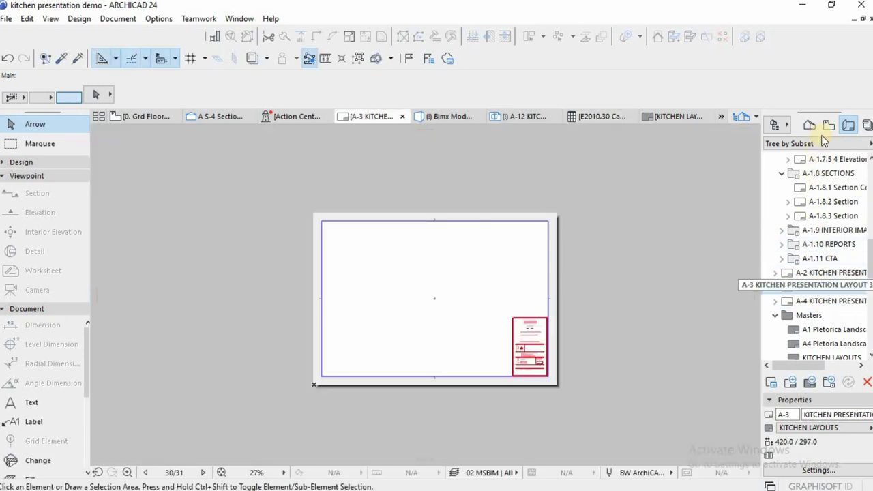
click(830, 385)
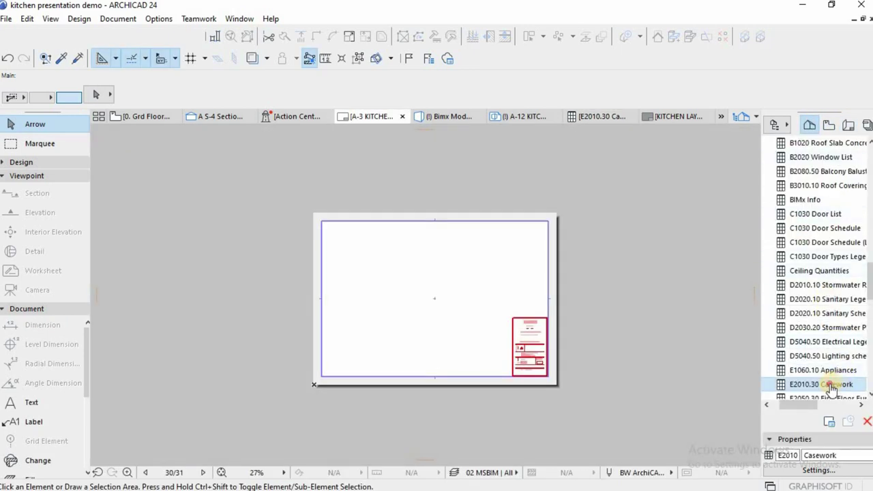
drag(365, 275, 378, 272)
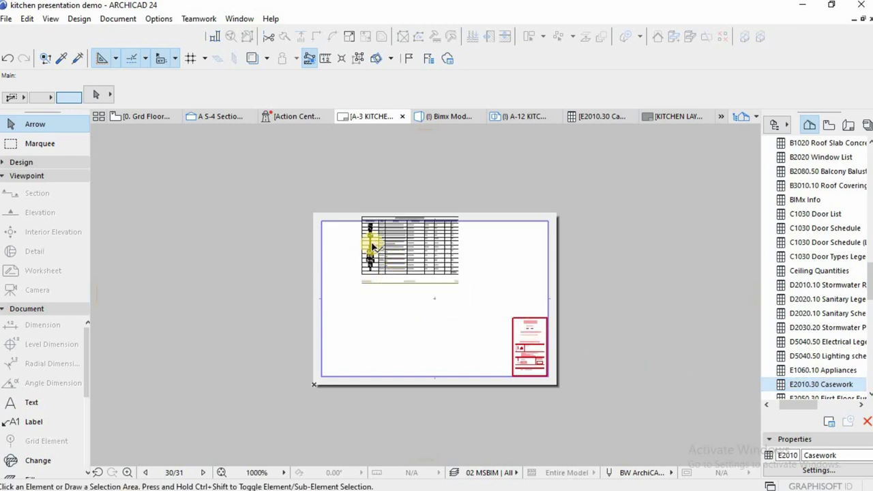
Move the casework schedule drawing by its upper-left corner to just inside the layout frame's upper-left corner.
click(364, 221)
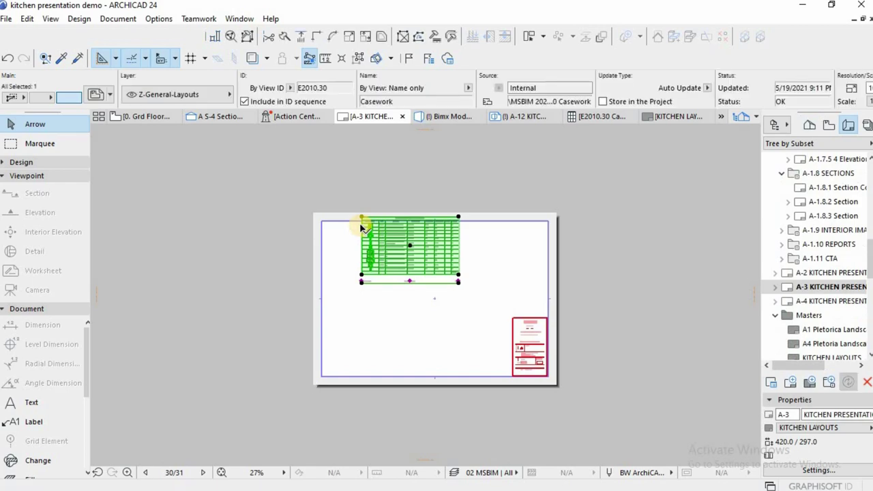
scroll(364, 224, up, 3)
key(ctrl+d)
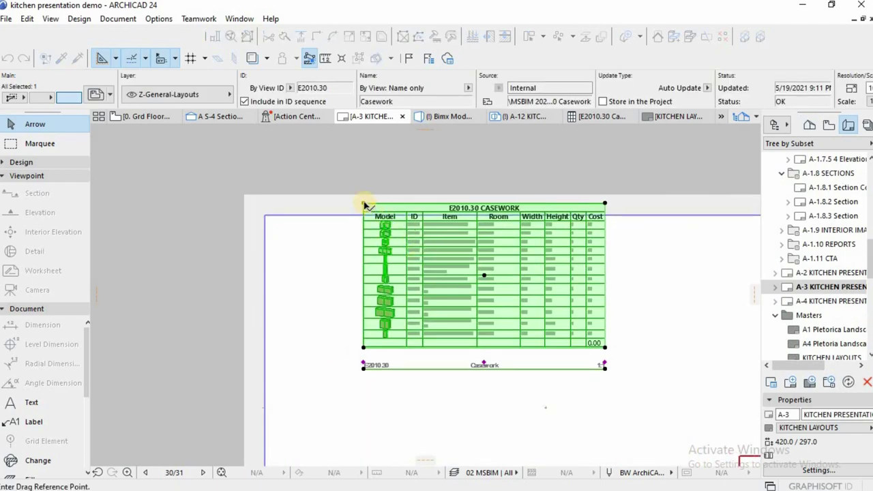
click(272, 220)
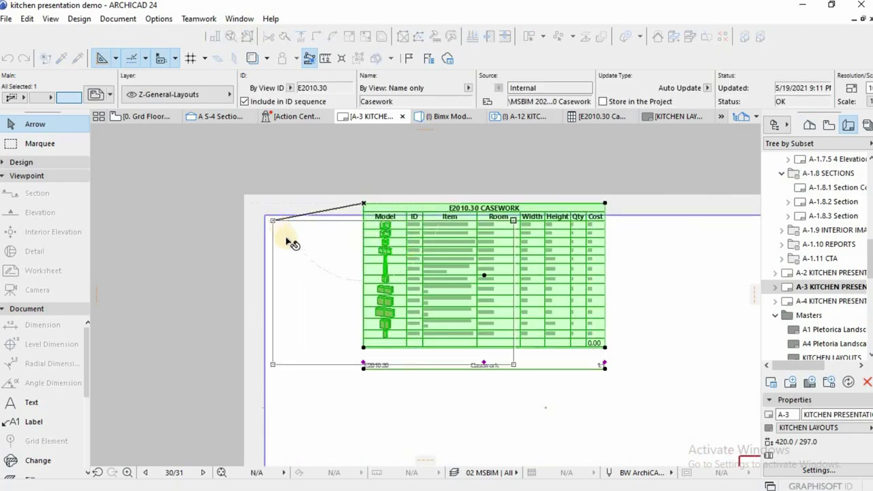
Enlarge the casework schedule graphically from its upper-left corner to about 322 mm wide, reaching the title block's left edge, and deselect it.
key(ctrl+k)
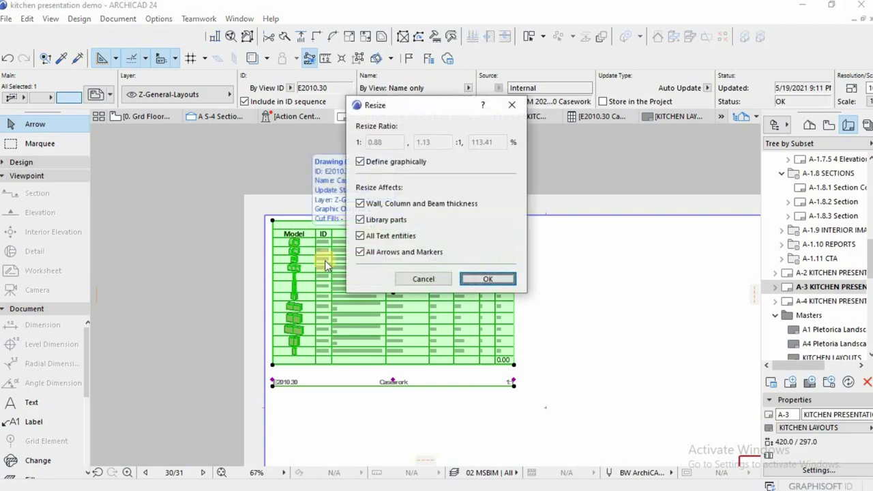
click(272, 220)
click(514, 220)
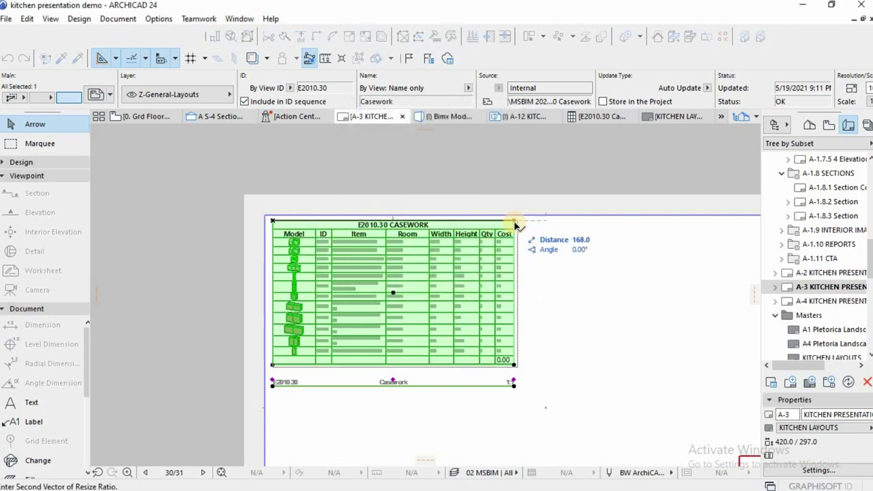
scroll(515, 223, down, 2)
scroll(517, 226, down, 1)
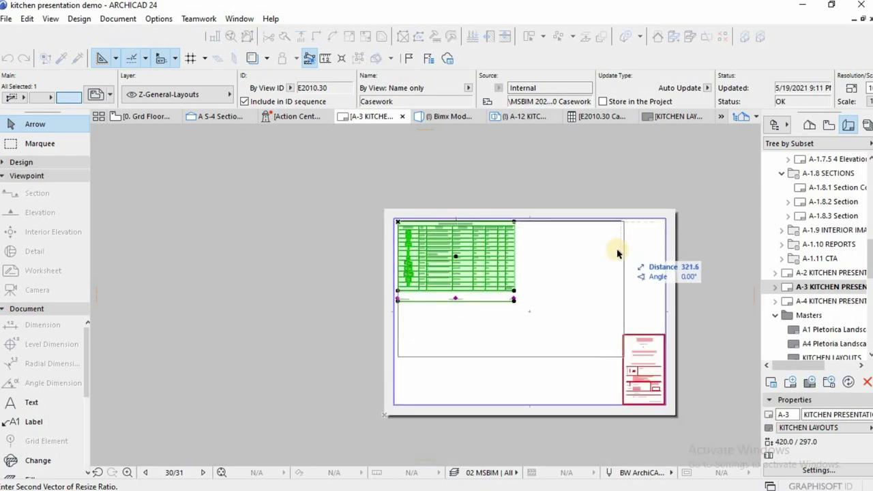
click(659, 264)
key(Escape)
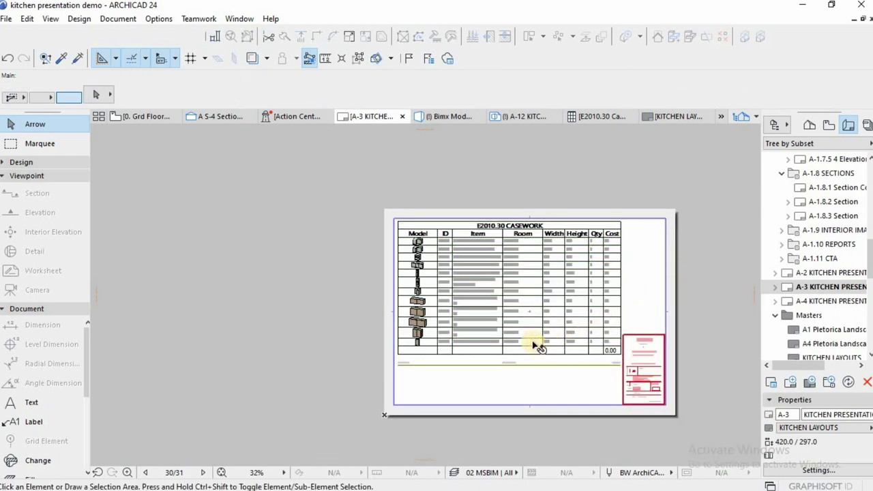
Move the enlarged casework schedule slightly straight down from the top of the layout frame and deselect it.
scroll(546, 321, up, 1)
click(637, 243)
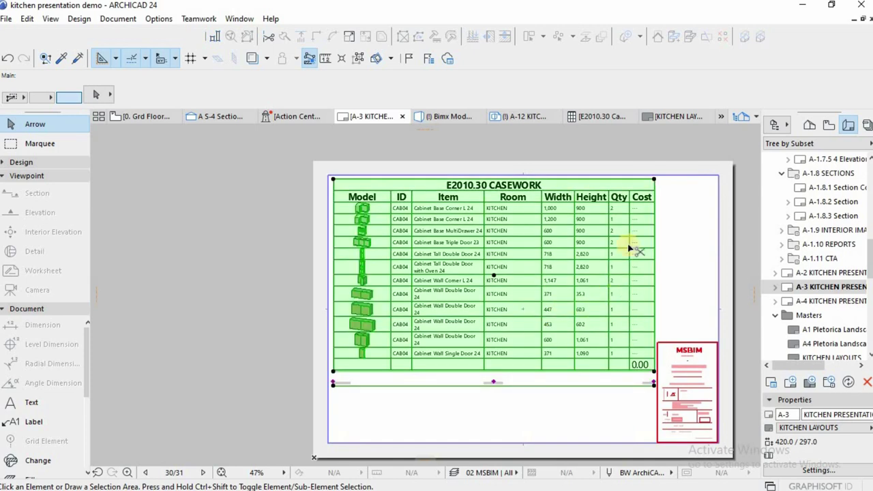
key(ctrl+d)
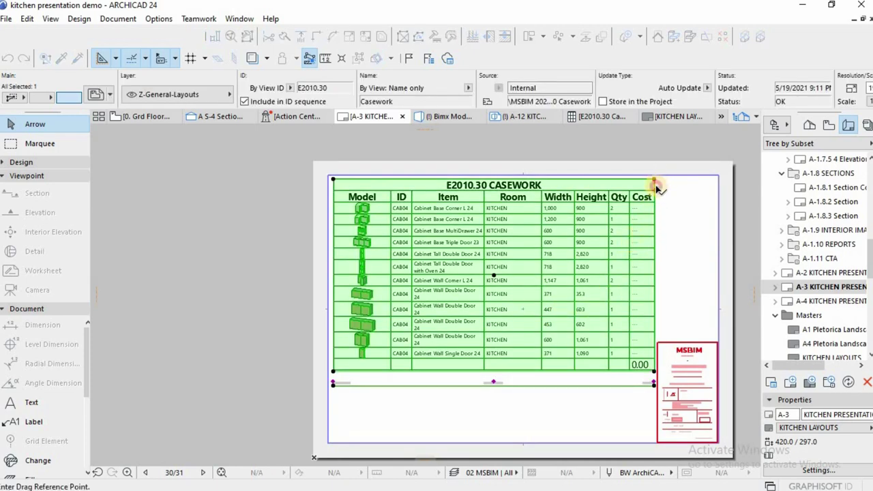
click(653, 193)
key(Escape)
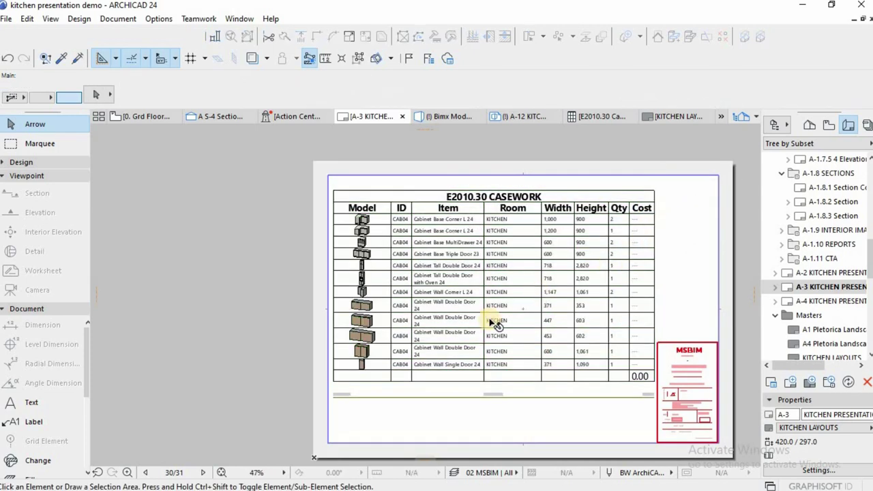
Move the casework schedule a short distance straight down by its upper-right corner and deselect it.
click(504, 293)
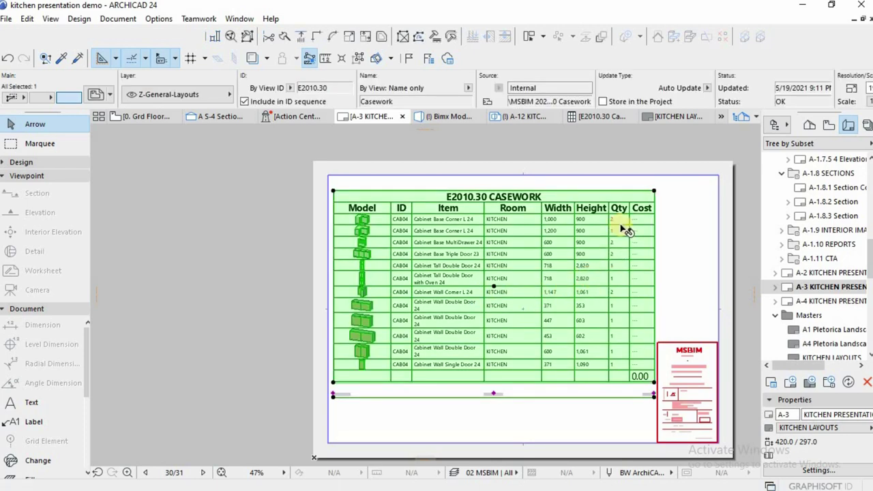
key(ctrl+d)
click(654, 192)
click(654, 209)
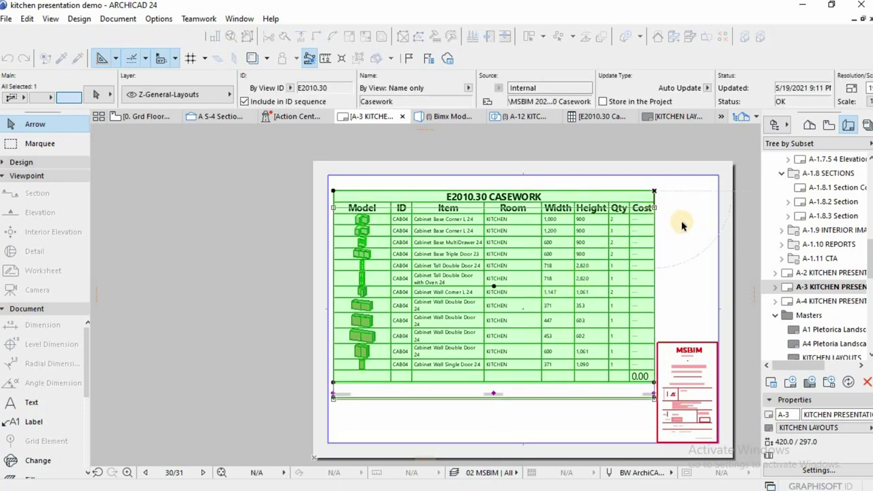
key(Escape)
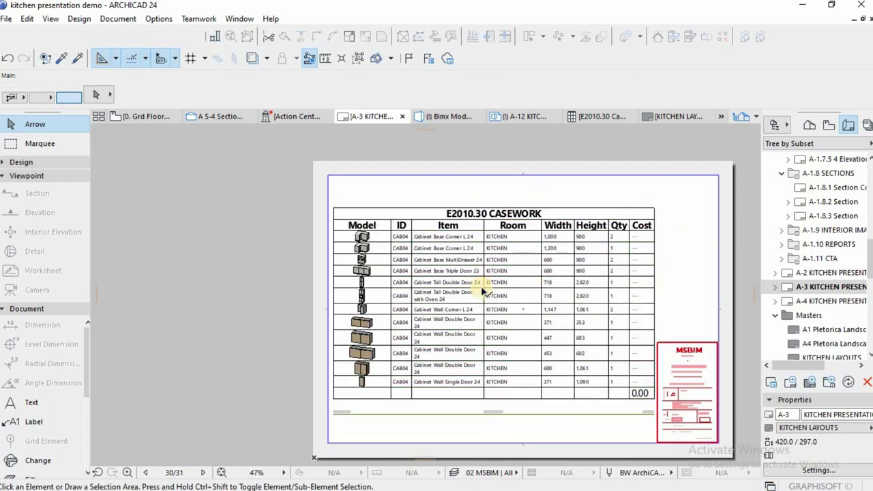
Move the casework schedule straight back up by the same distance near the top of the layout frame and deselect it.
click(508, 216)
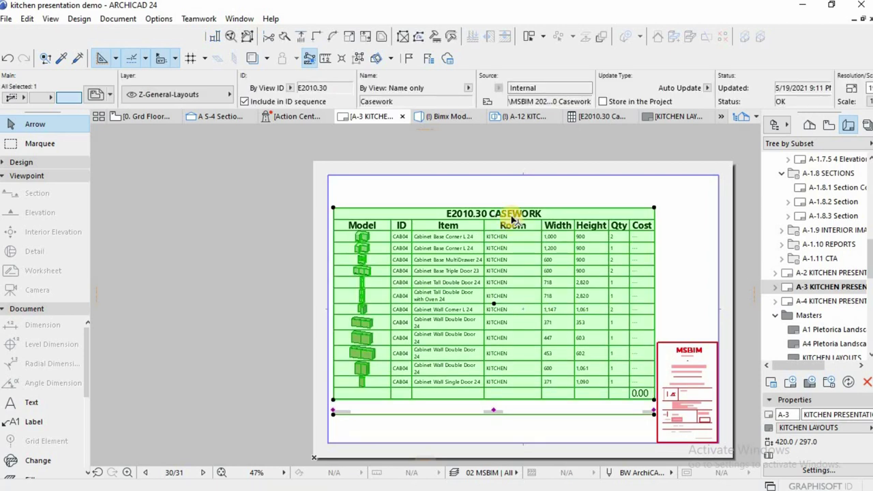
key(ctrl+d)
click(518, 197)
click(519, 180)
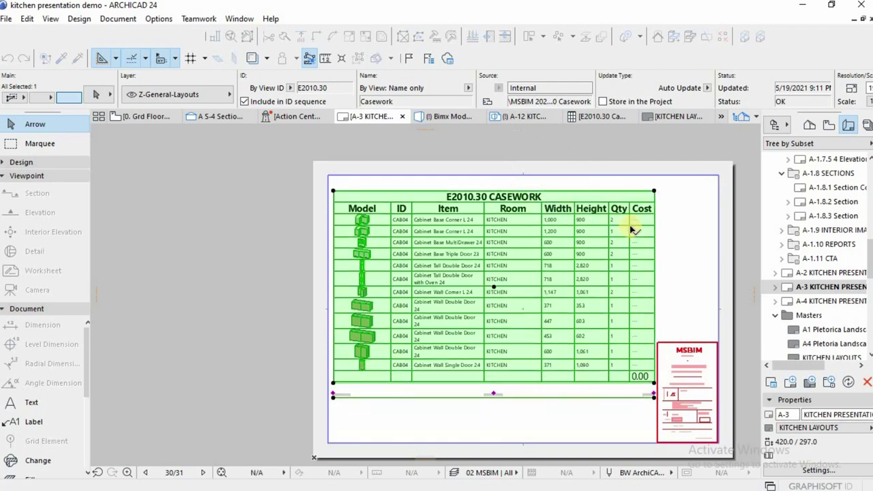
key(Escape)
Move the casework schedule's drawing title up closer to the table's bottom edge and deselect the drawing.
scroll(382, 255, up, 4)
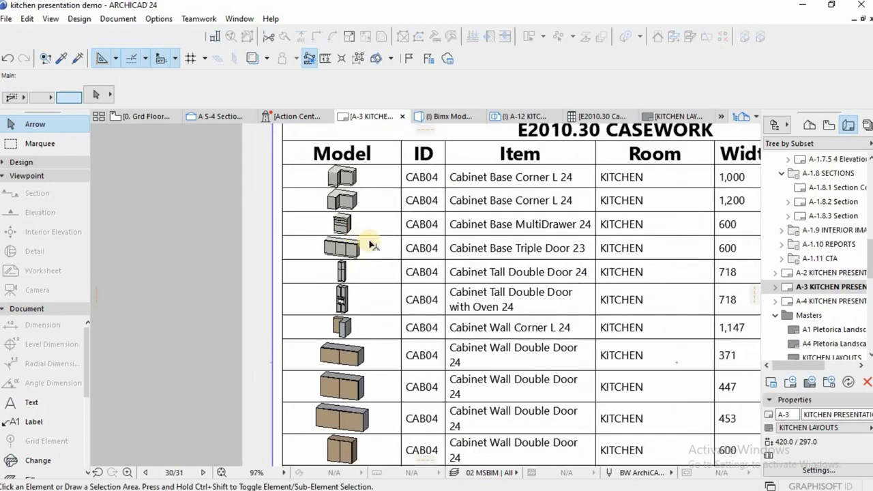
scroll(372, 245, down, 4)
scroll(402, 253, up, 3)
scroll(557, 259, down, 2)
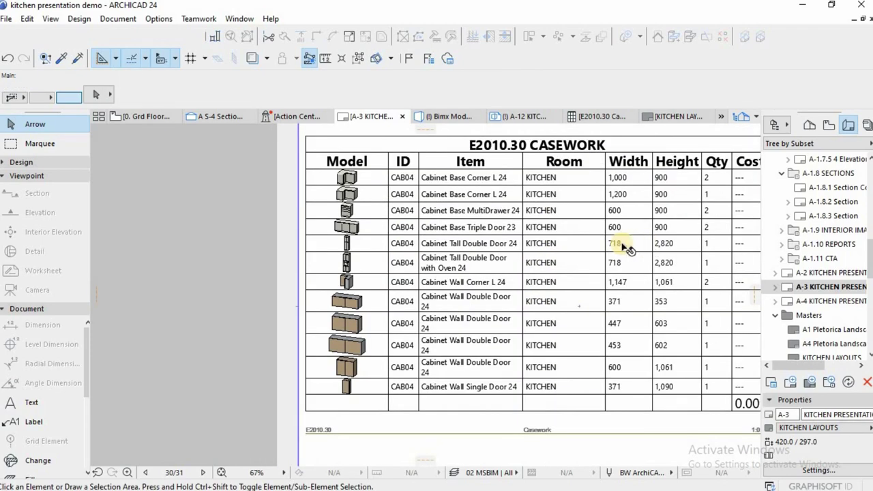
scroll(567, 355, down, 2)
scroll(539, 358, up, 3)
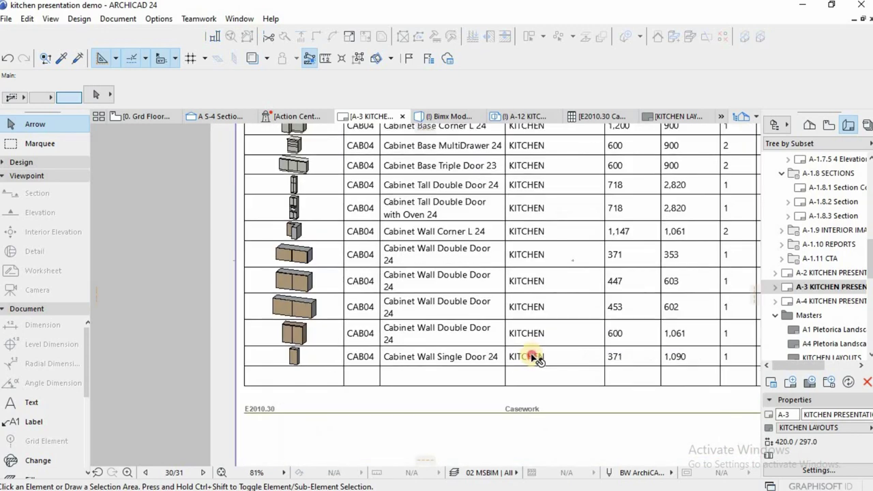
click(529, 356)
scroll(515, 386, down, 3)
scroll(519, 384, up, 4)
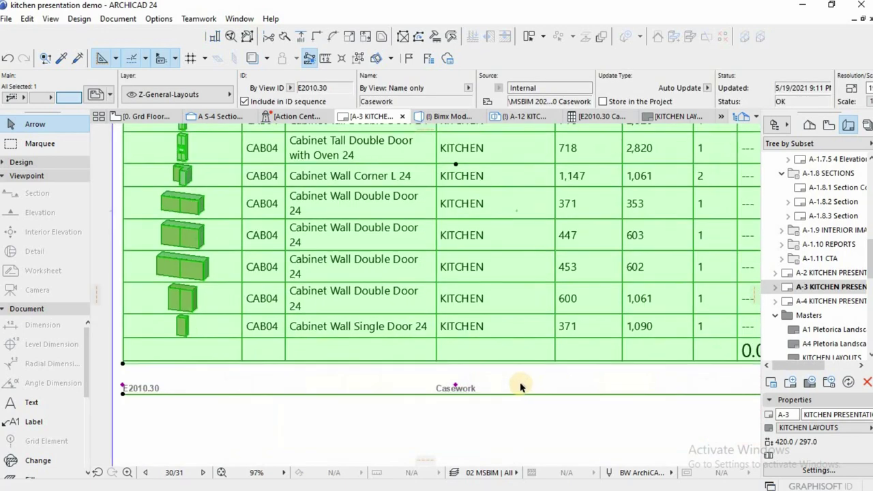
scroll(712, 386, down, 3)
scroll(711, 396, up, 2)
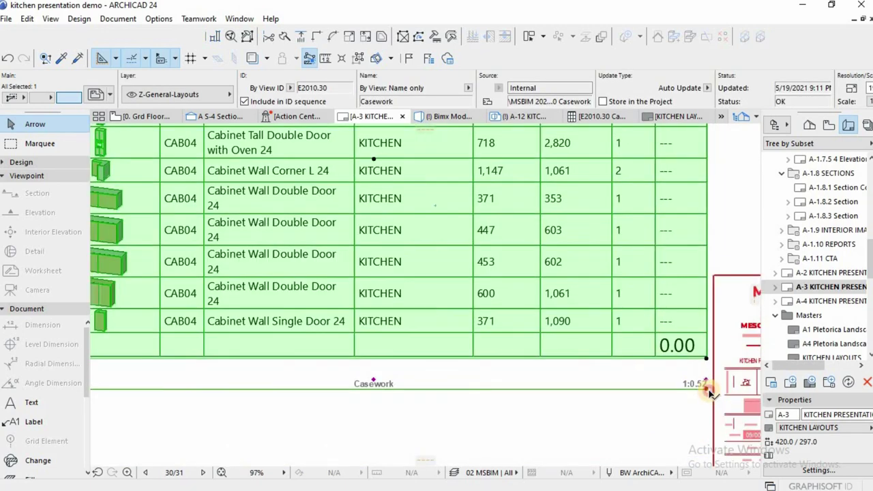
click(707, 389)
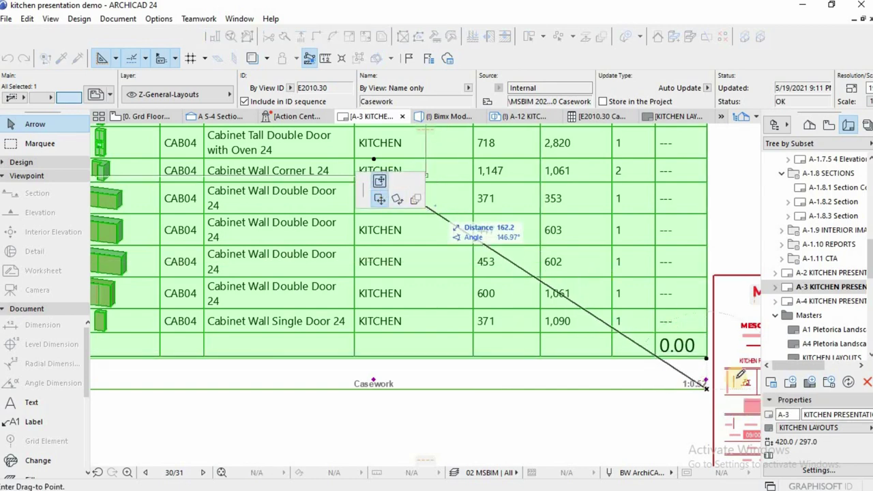
click(704, 377)
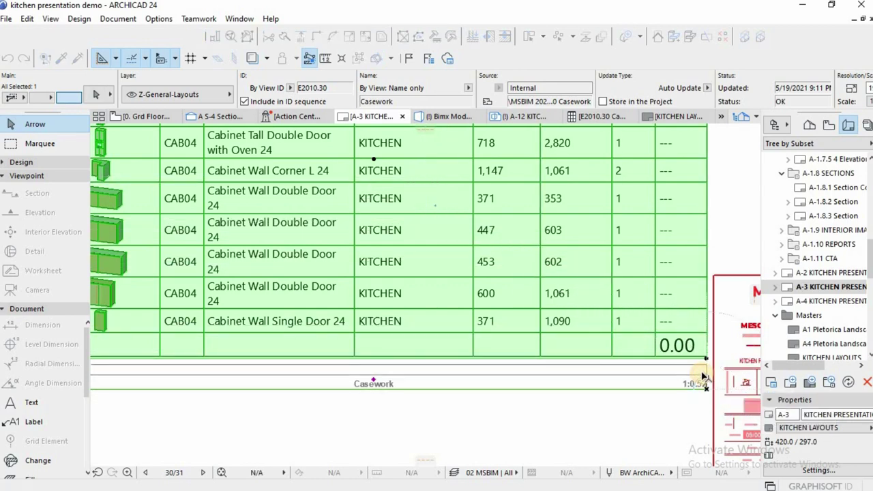
key(Escape)
scroll(551, 366, down, 4)
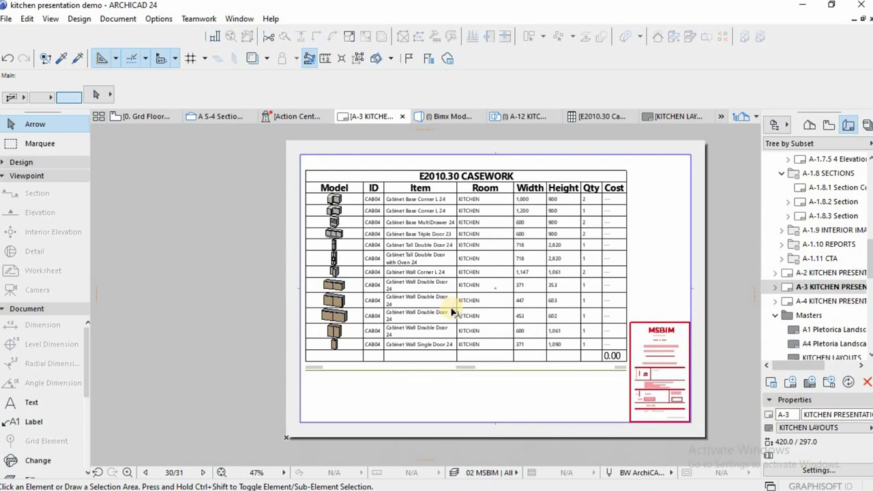
Reorder the layout book so that KITCHEN PRESENTATION LAYOUT 3 follows KITCHEN PRESENTATION LAYOUT 2.
double_click(825, 273)
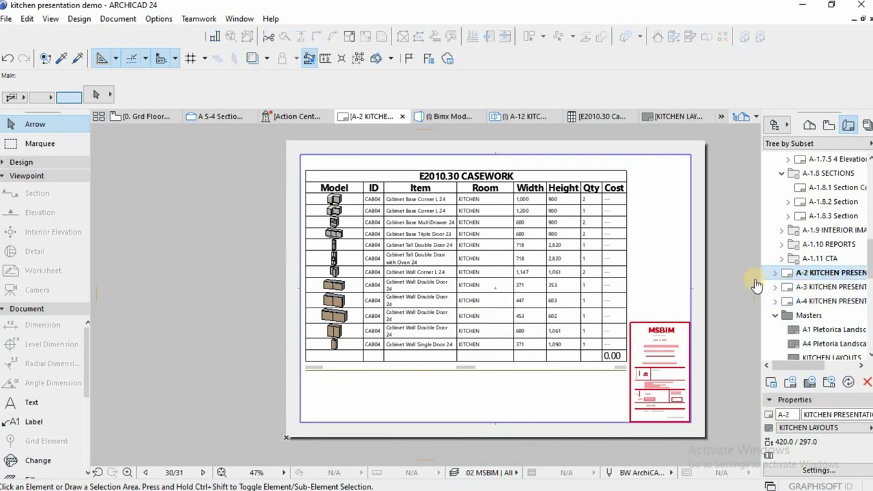
double_click(830, 288)
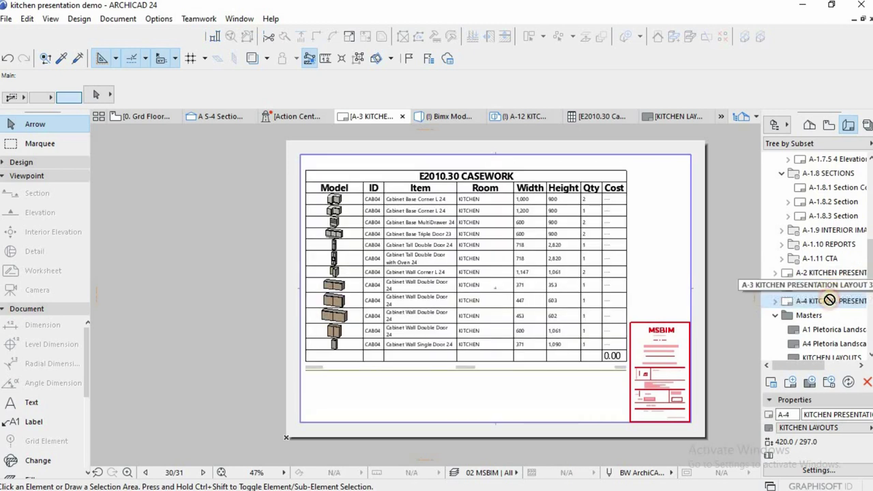
mouse_move(830, 292)
mouse_down()
mouse_move(834, 302)
mouse_move(836, 292)
mouse_up()
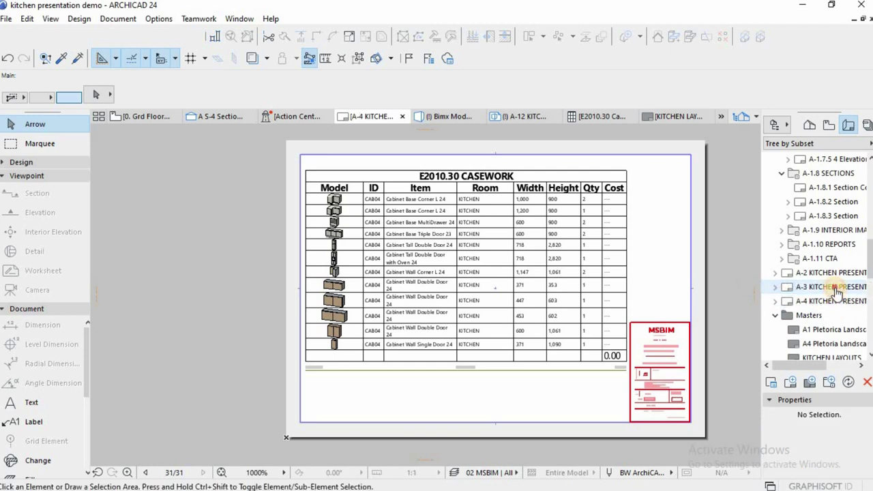
Open A-3 KITCHEN PRESENTATION LAYOUT 2 and A-4 KITCHEN PRESENTATION LAYOUT 3 to check their contents.
click(836, 292)
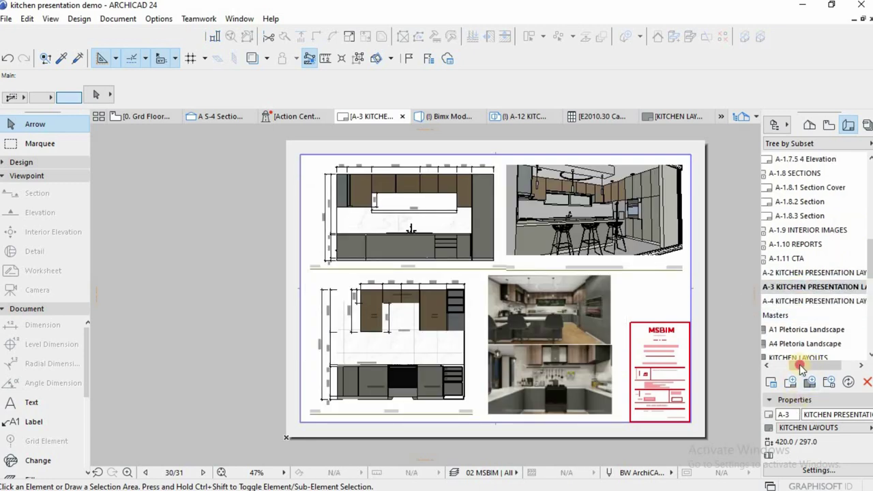
drag(799, 366, 783, 366)
click(822, 303)
click(823, 305)
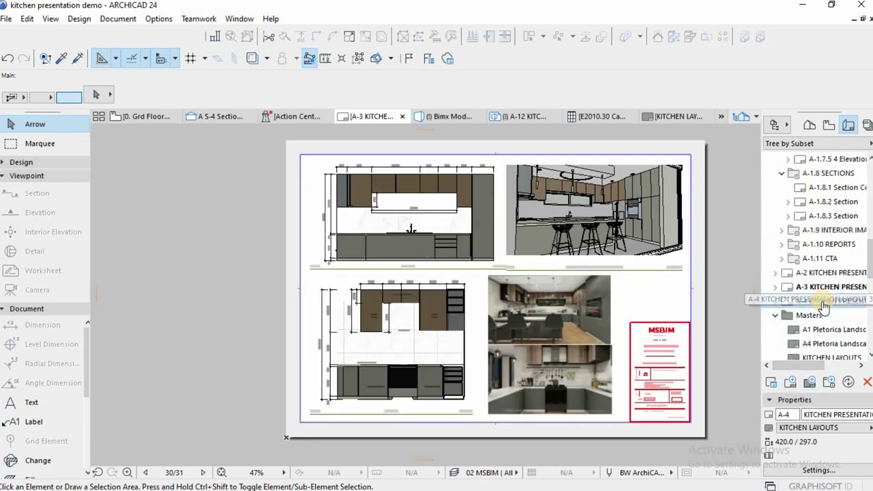
Show the Organizer and create a new publisher set named KITCHEN PRESENTATION LAYOUTS.
click(776, 127)
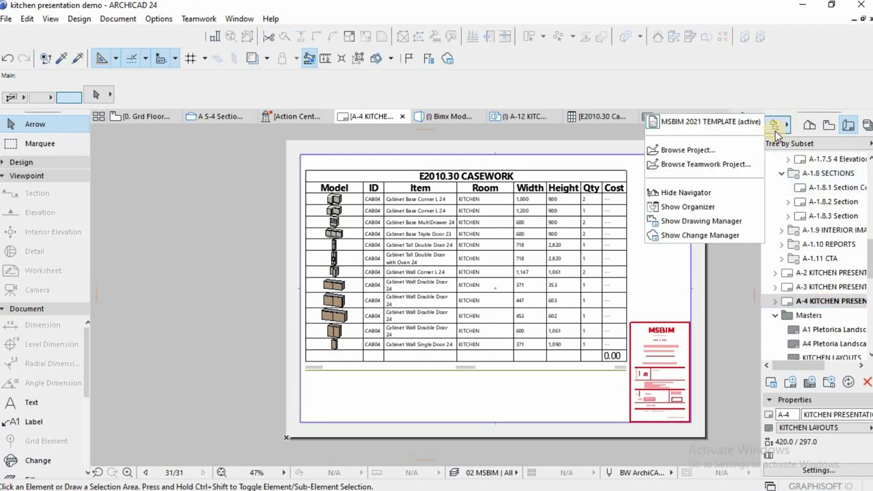
click(696, 208)
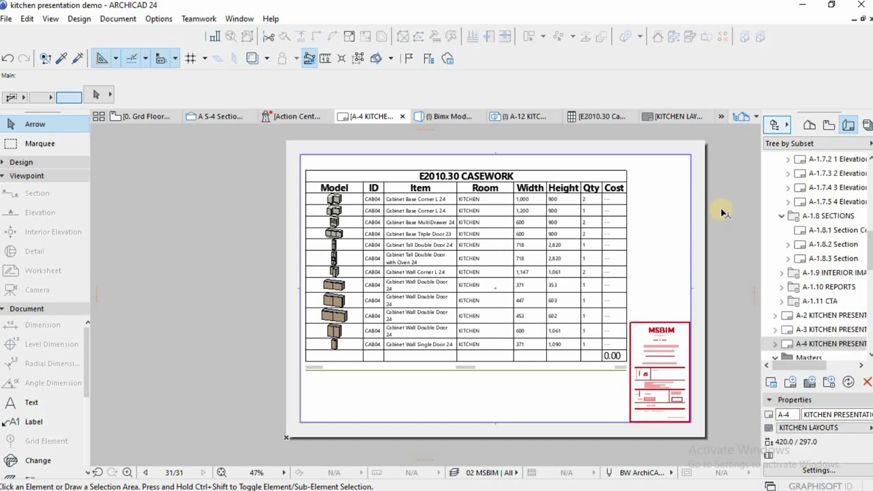
mouse_move(782, 73)
mouse_down()
mouse_move(421, 67)
mouse_move(300, 75)
mouse_up()
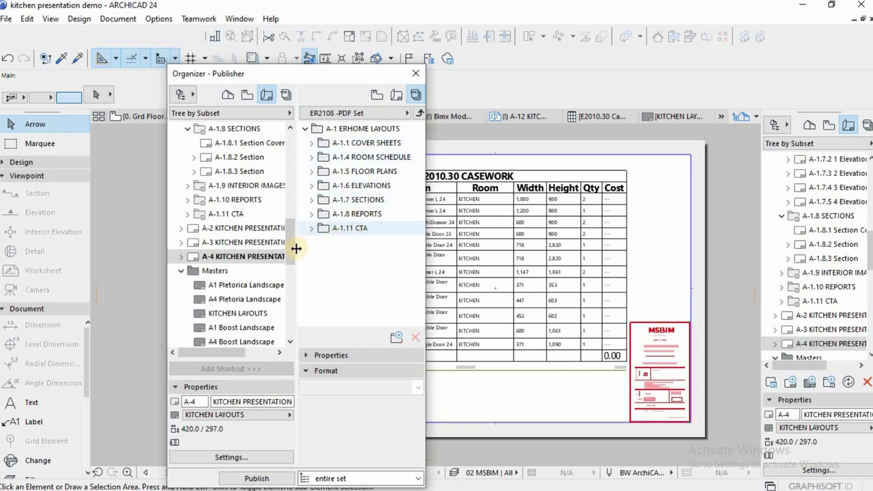
click(420, 116)
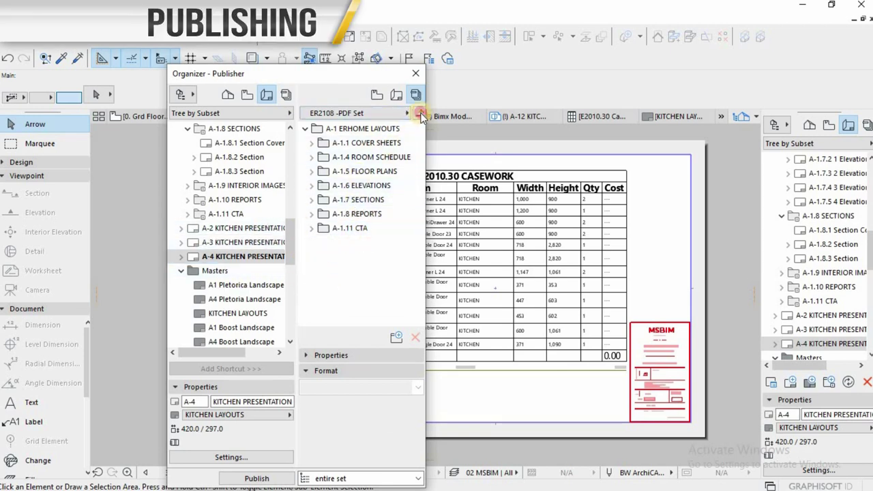
click(395, 344)
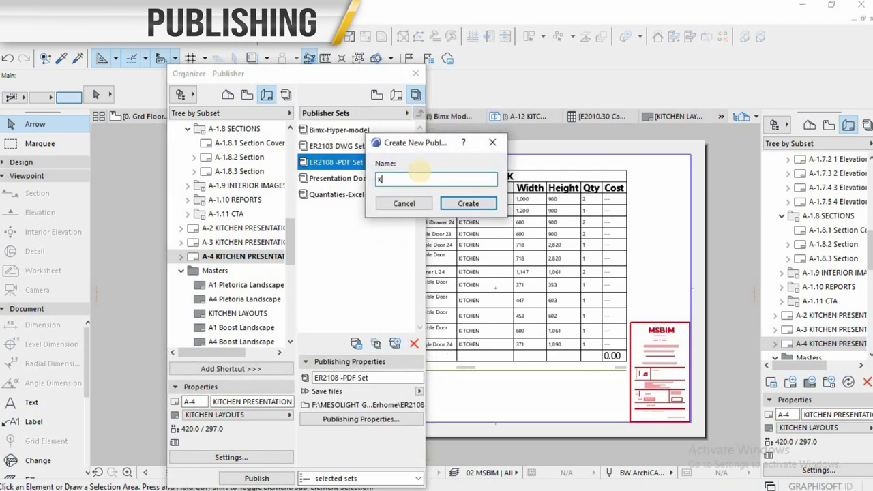
text(KITCHEN PRESENTATION LAYOUTS)
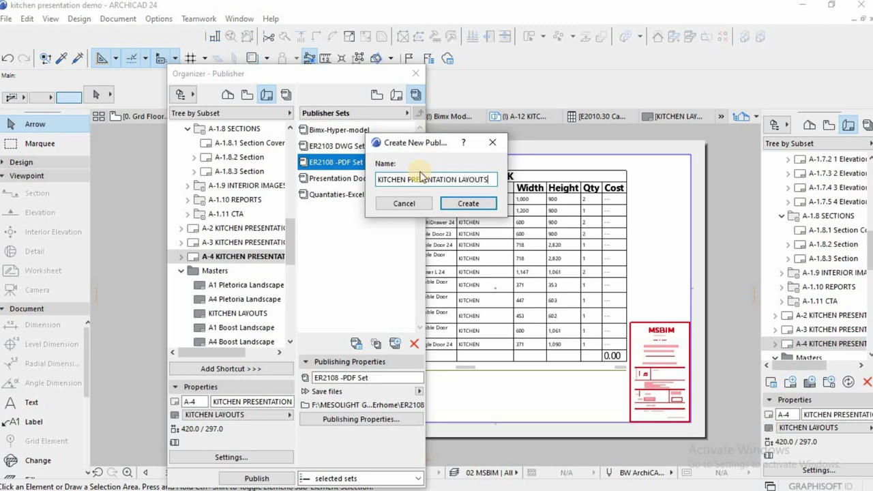
key(Return)
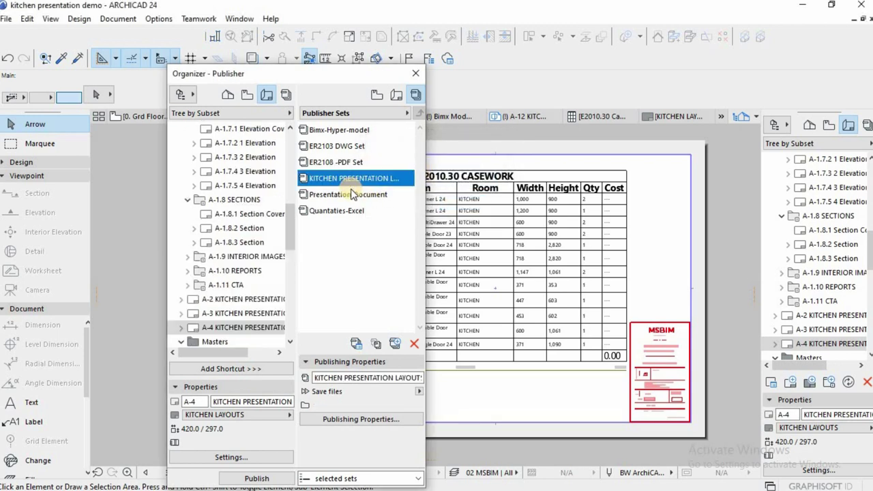
Add the A-2, A-3 and A-4 kitchen presentation layouts to the KITCHEN PRESENTATION LAYOUTS publisher set and check their names.
double_click(347, 179)
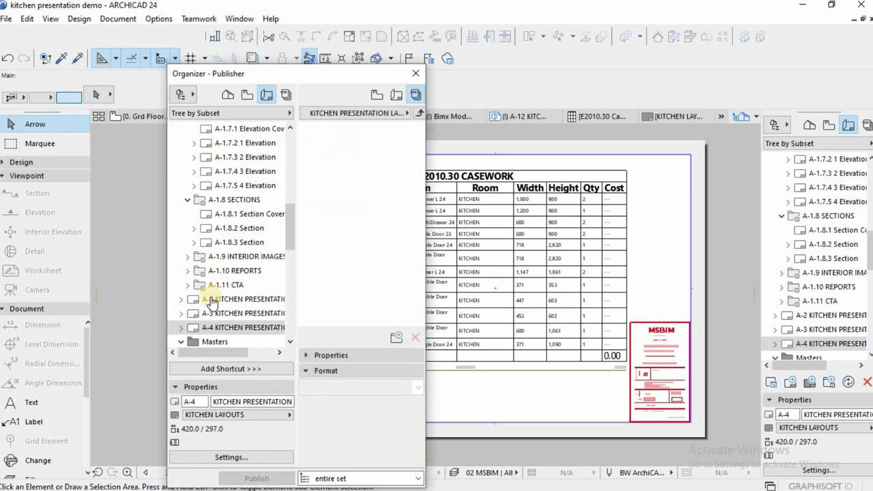
drag(212, 302, 321, 235)
drag(235, 328, 351, 277)
drag(381, 320, 400, 320)
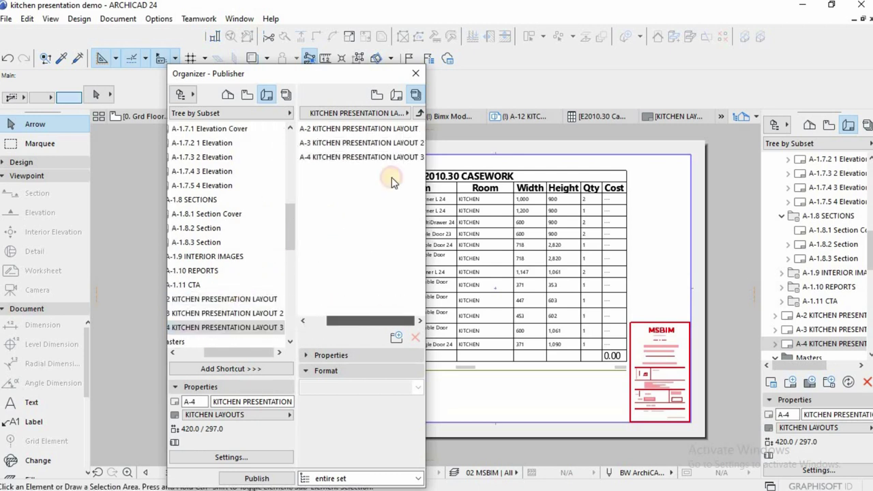
click(361, 157)
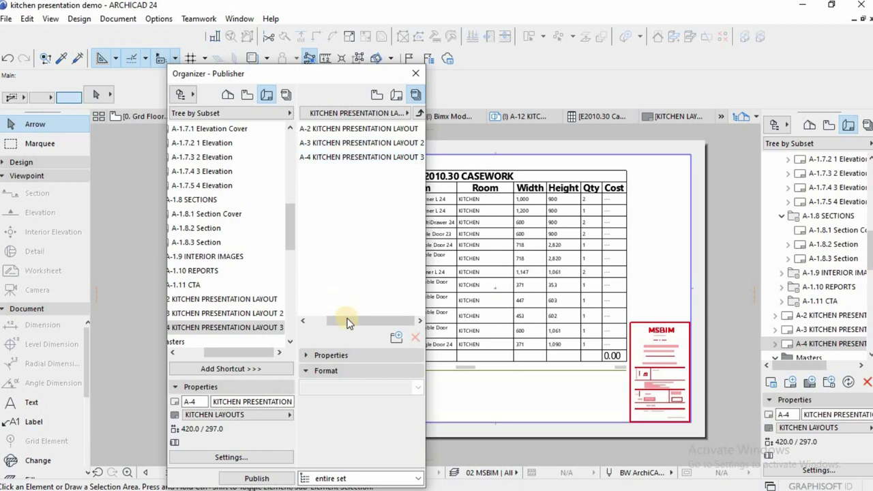
drag(345, 318, 312, 324)
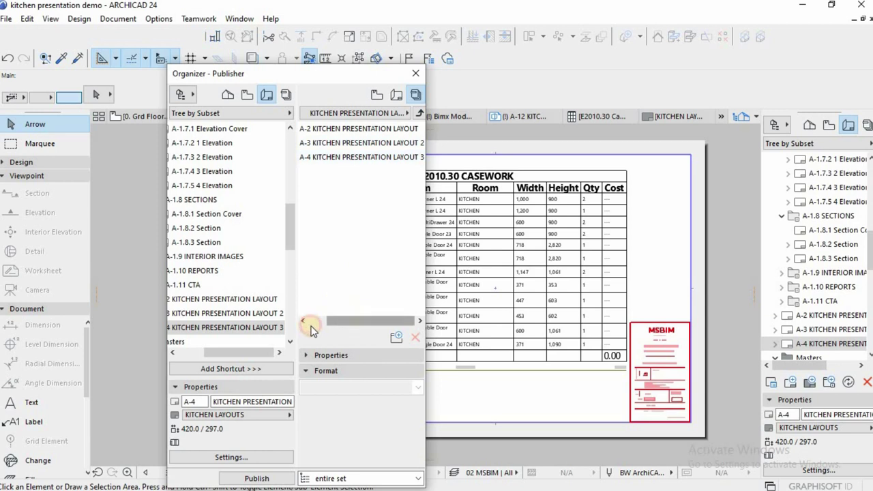
Open the publishing properties of the KITCHEN PRESENTATION LAYOUTS set and start browsing for a local publishing folder.
click(420, 113)
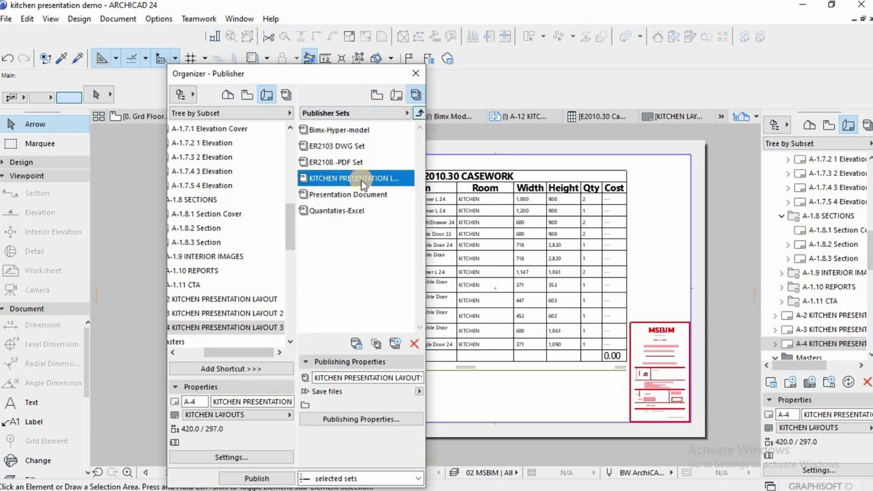
click(368, 421)
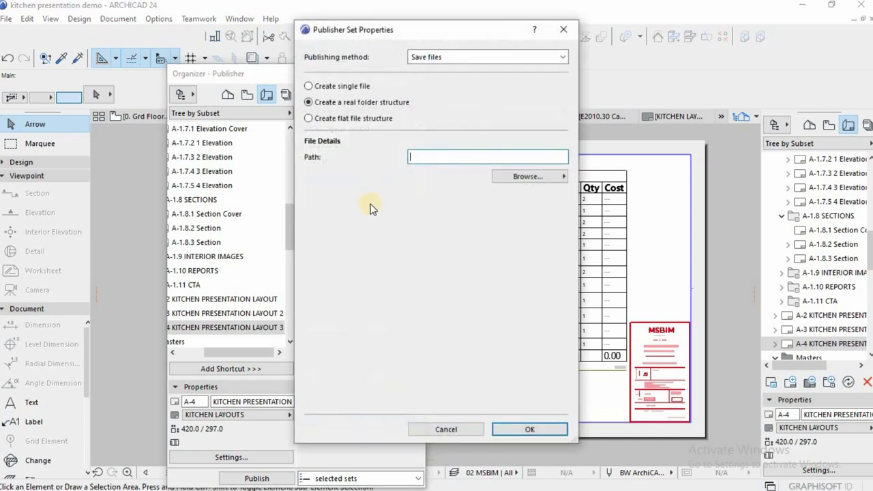
click(530, 175)
click(596, 179)
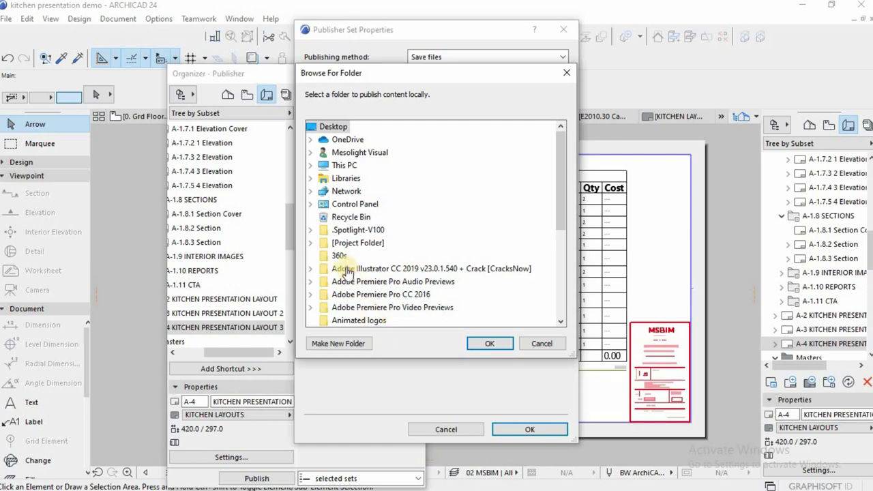
scroll(347, 272, down, 5)
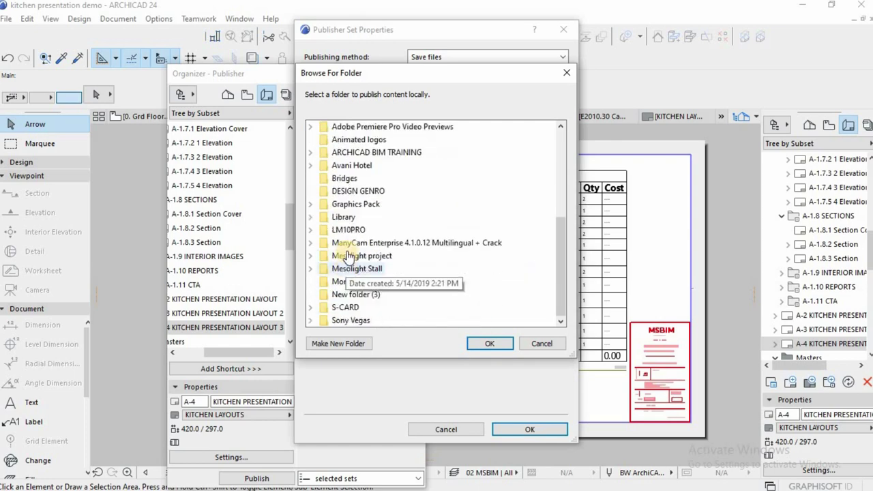
scroll(348, 258, up, 5)
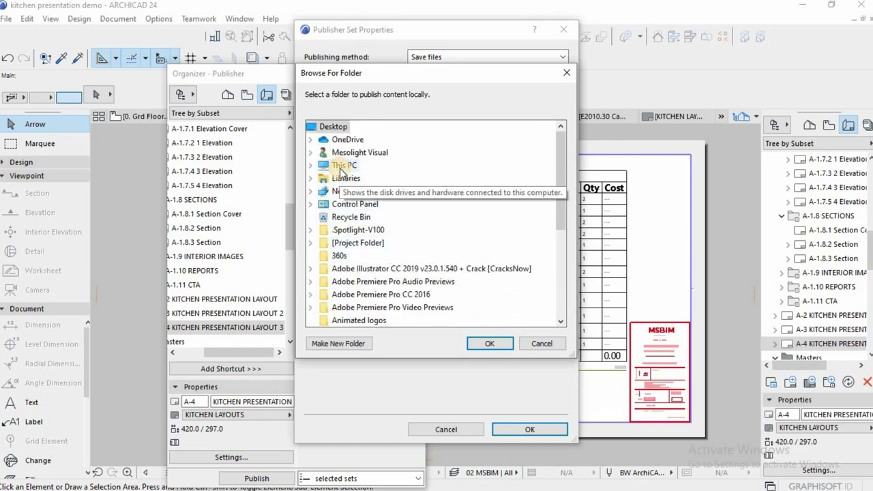
Browse This PC to the MESOLIGHT GROUP folder on Local Disk (F:).
double_click(341, 172)
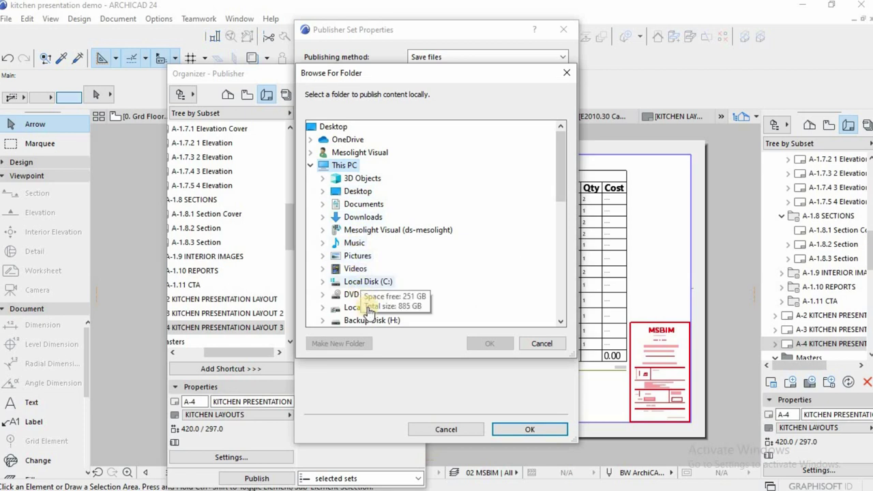
scroll(371, 300, down, 1)
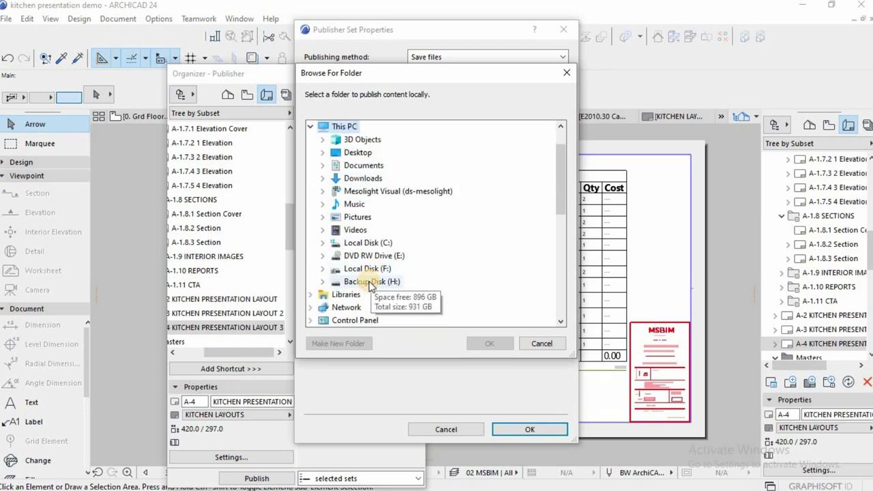
double_click(368, 284)
scroll(377, 302, down, 2)
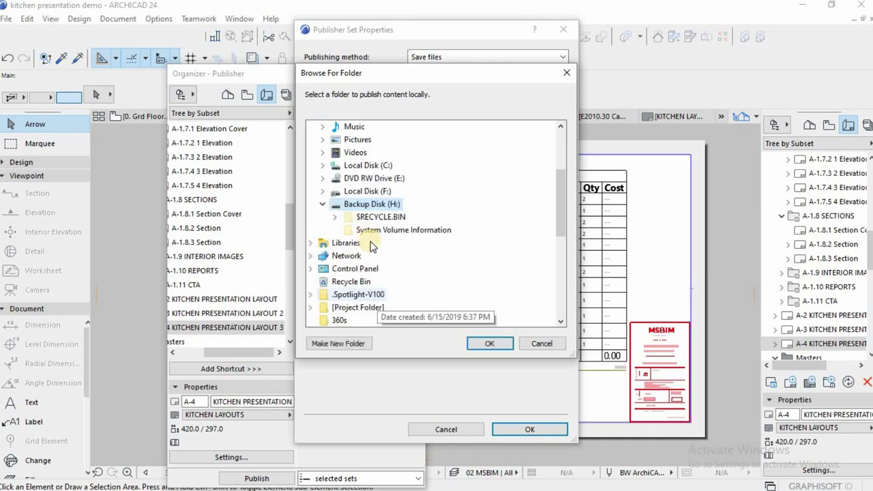
click(369, 192)
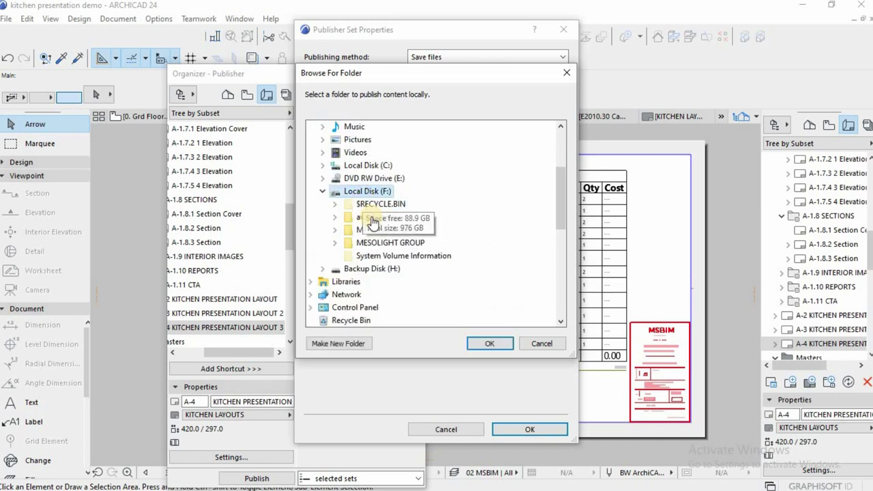
double_click(377, 243)
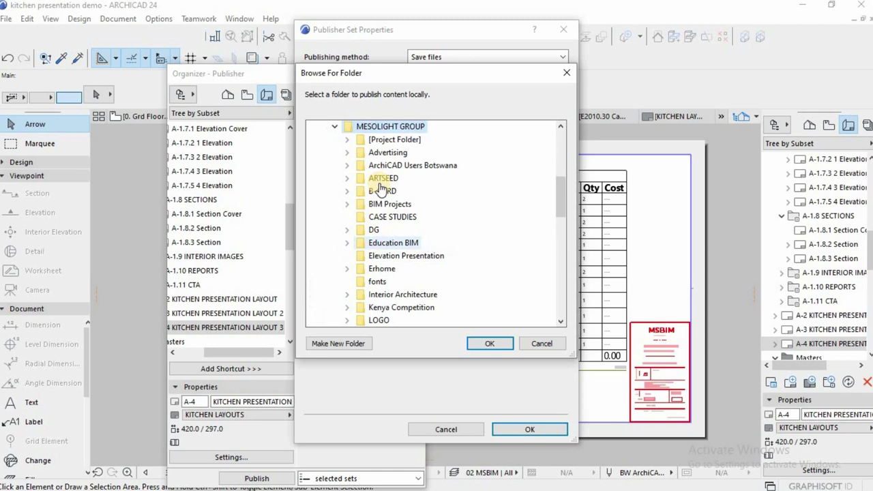
click(348, 140)
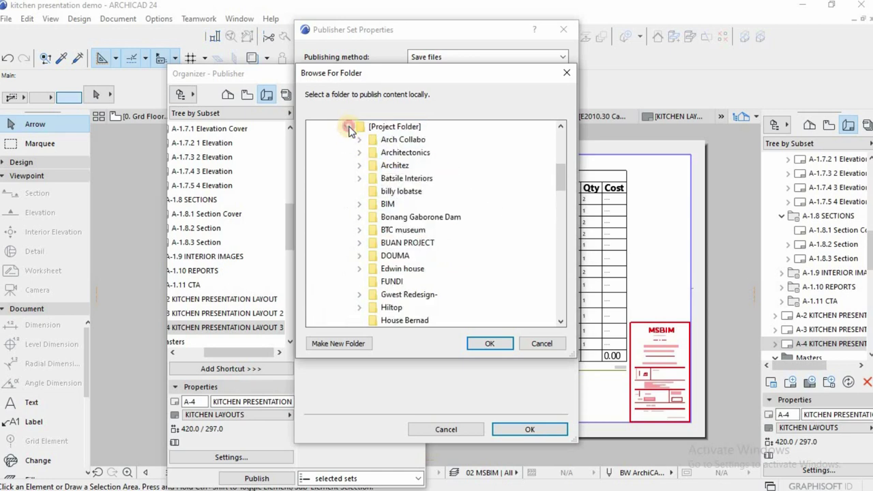
click(349, 128)
scroll(348, 149, up, 1)
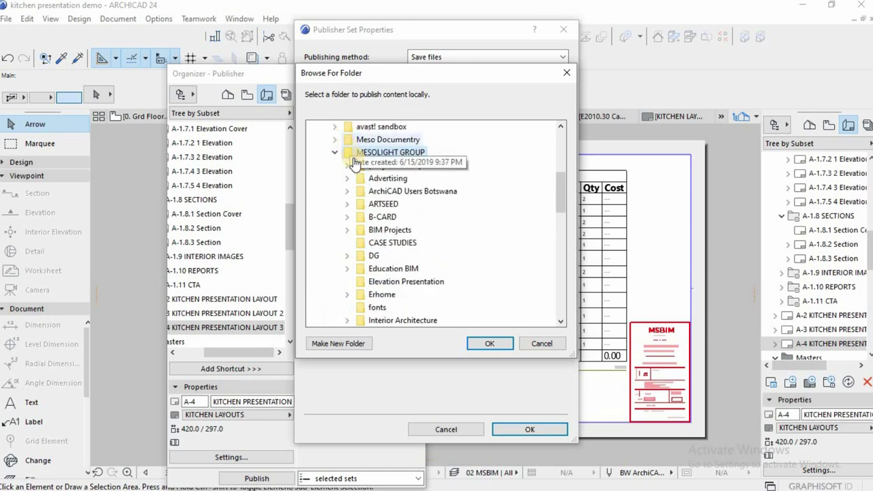
scroll(354, 164, up, 3)
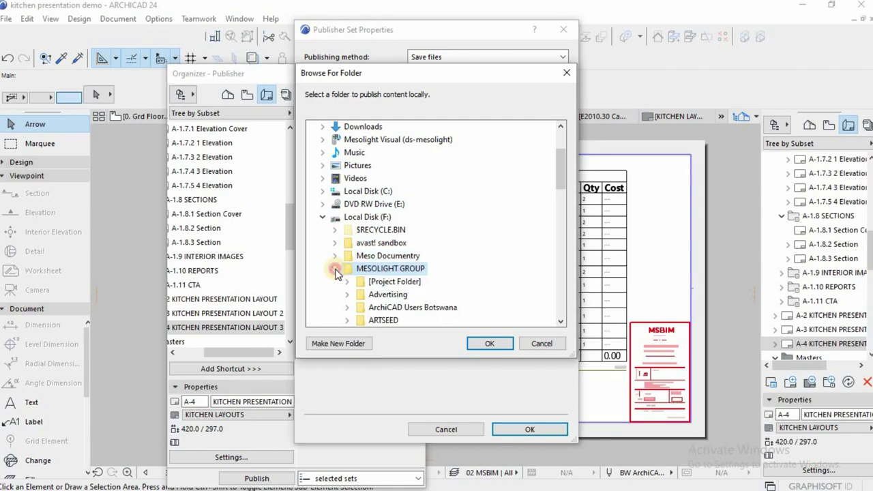
click(338, 271)
double_click(384, 271)
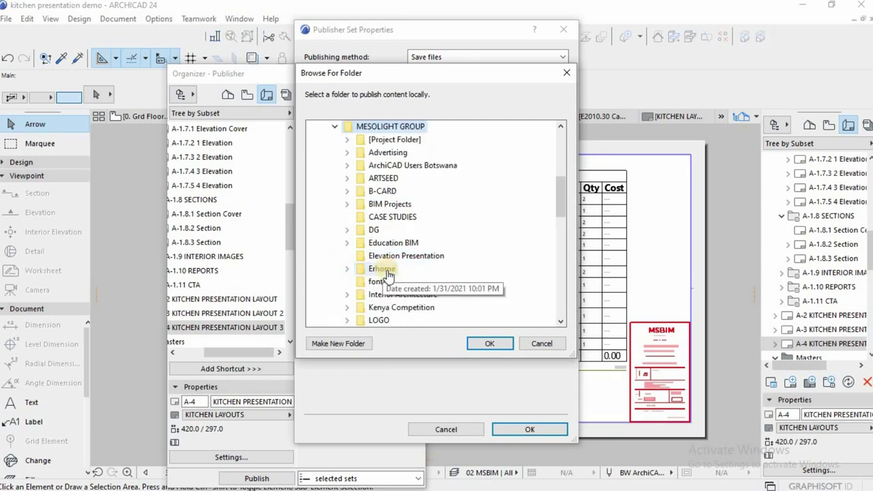
Set the kitchen design drawings folder inside YOUTUBE CHANNEL as the publishing path.
scroll(381, 293, down, 4)
double_click(354, 306)
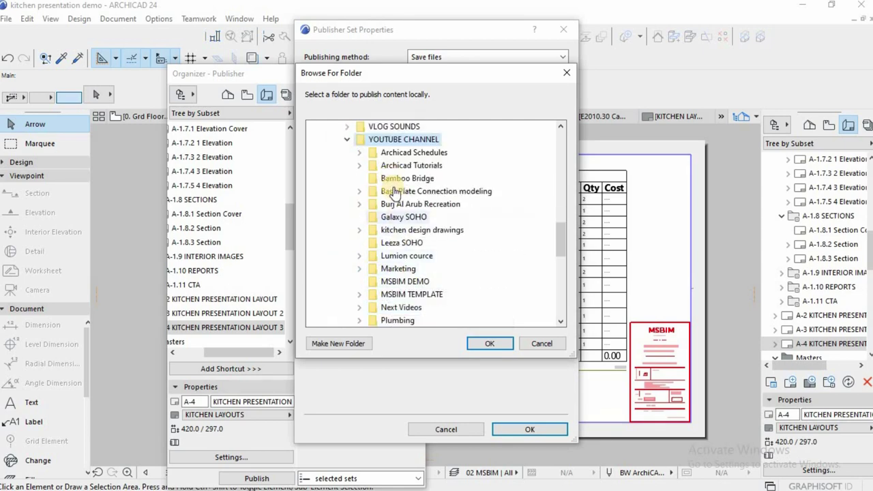
scroll(403, 294, down, 1)
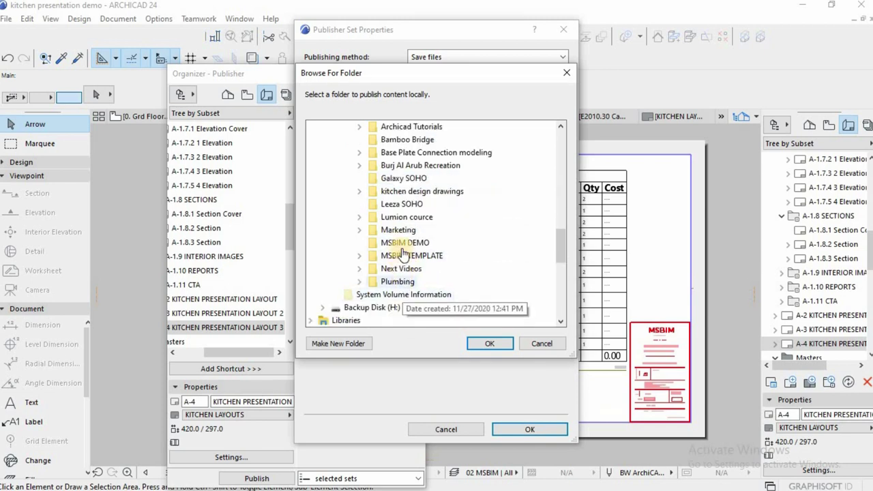
double_click(412, 192)
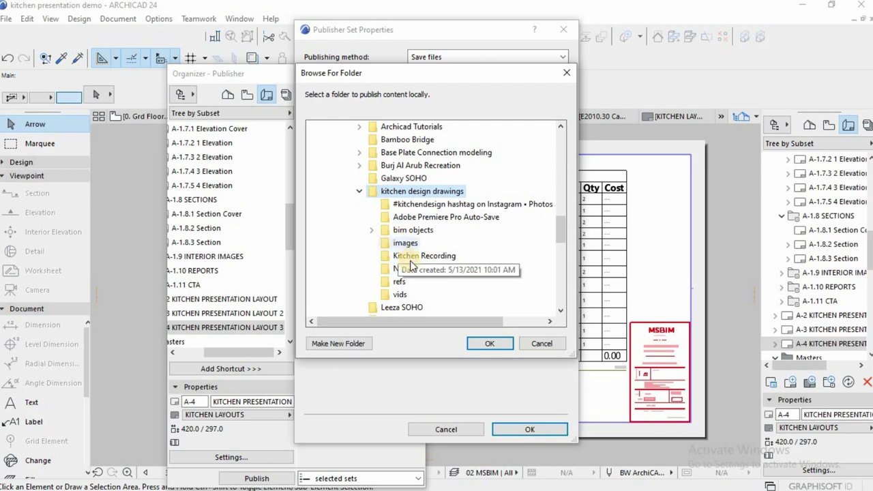
scroll(401, 243, down, 1)
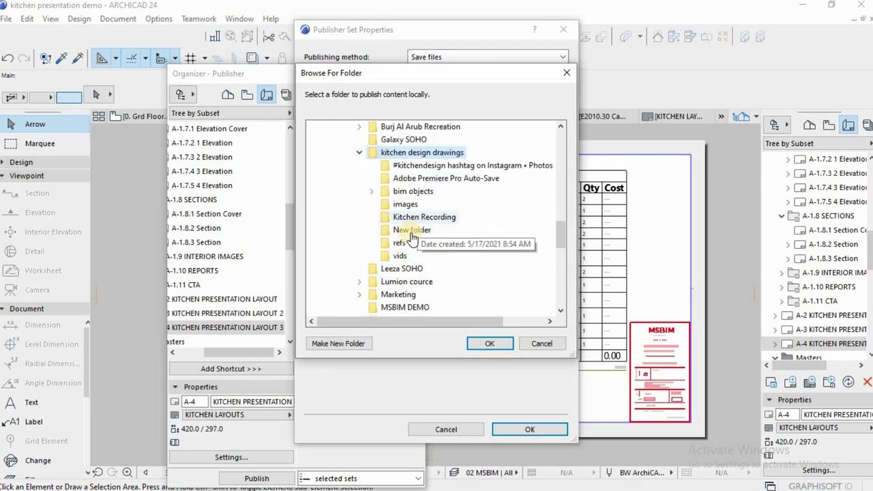
click(486, 343)
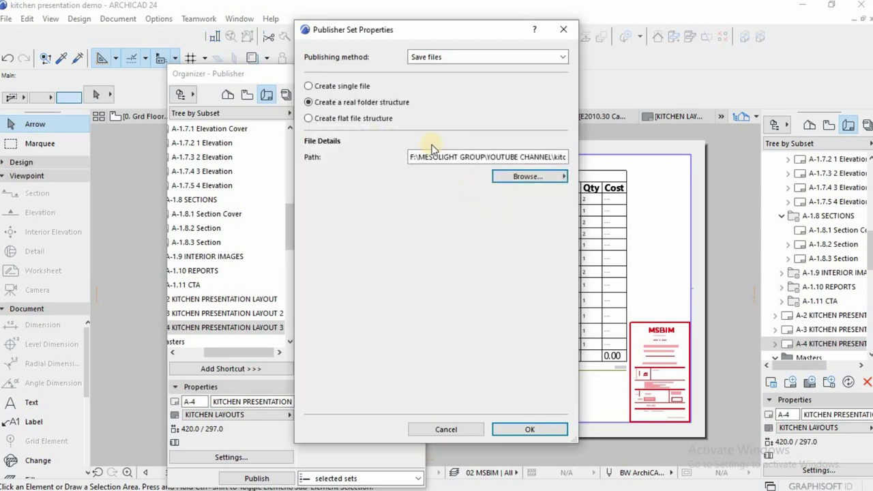
Make the set publish as a single file and shorten the file name to KITCHEN PRESENTATION LAYOUTS.
click(310, 87)
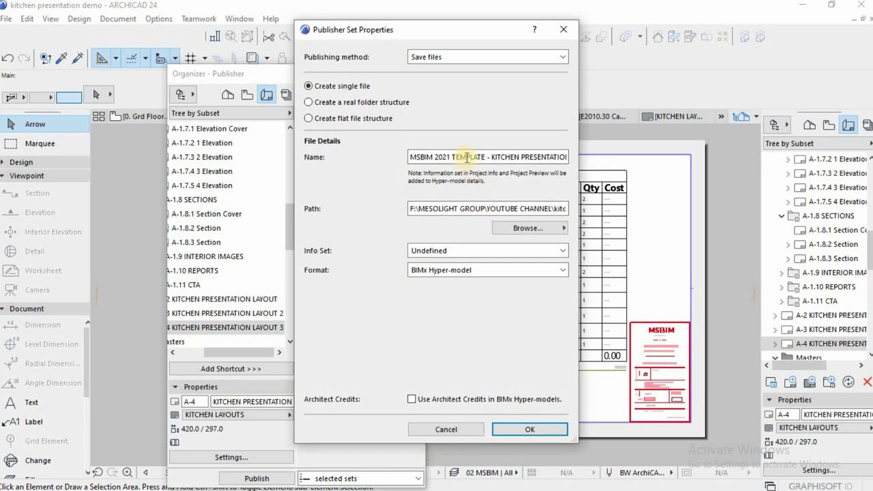
click(491, 157)
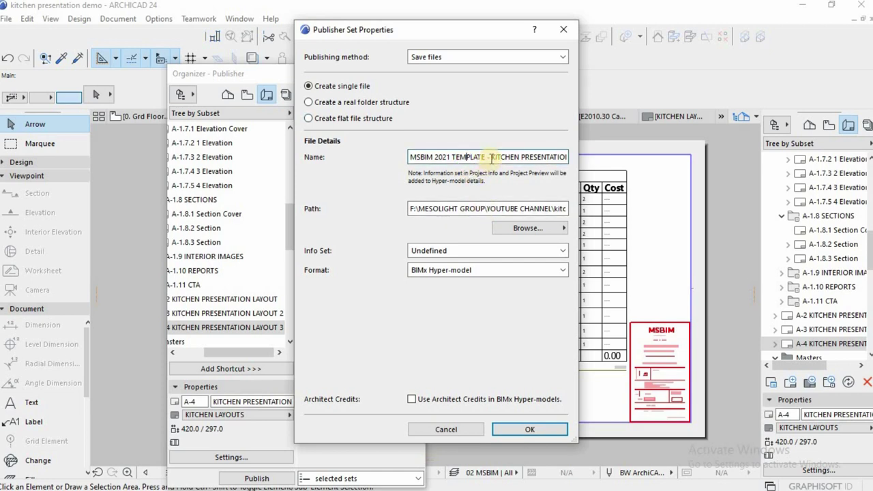
drag(348, 158, 348, 158)
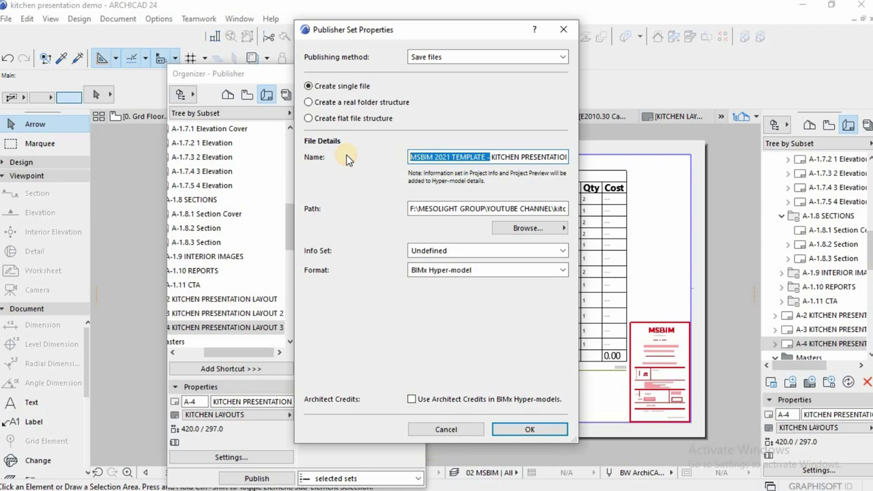
key(BackSpace)
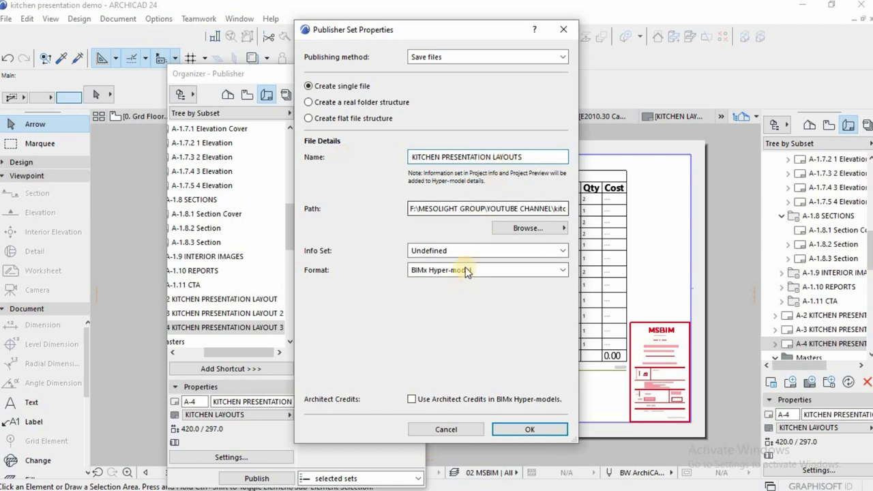
click(530, 432)
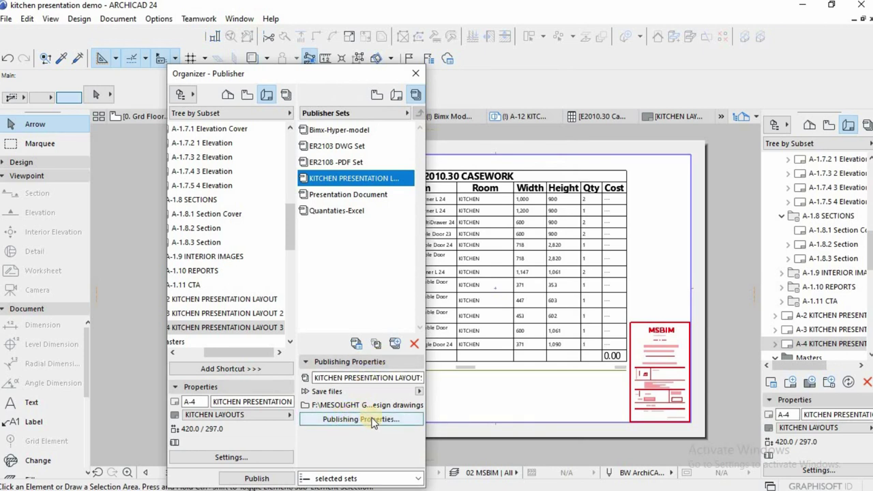
Open the KITCHEN PRESENTATION LAYOUTS publisher set and check the output format of the A-2 layout.
click(246, 456)
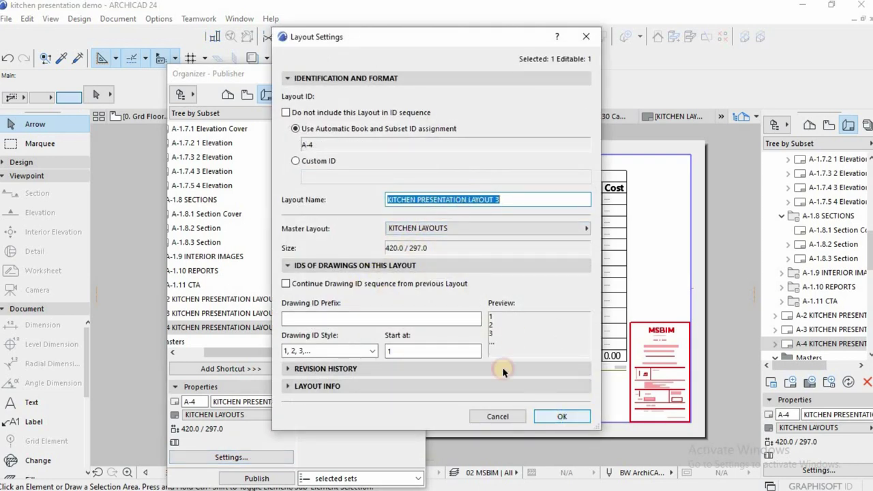
click(561, 416)
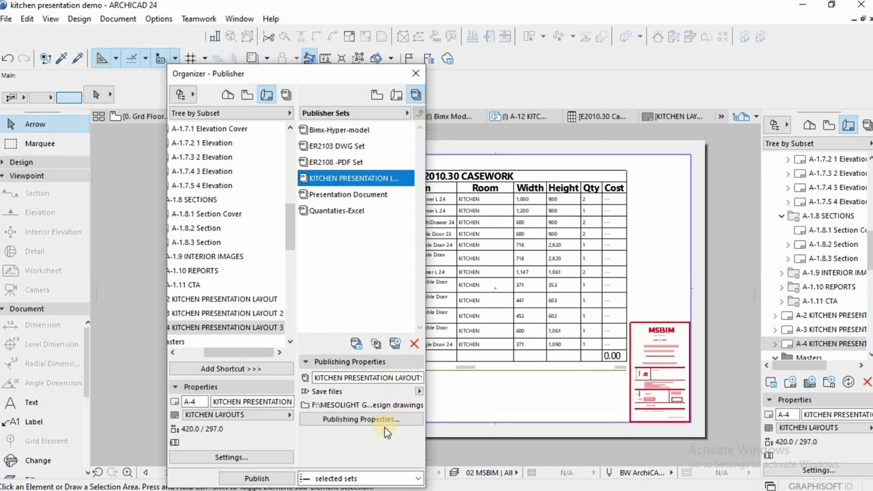
click(335, 182)
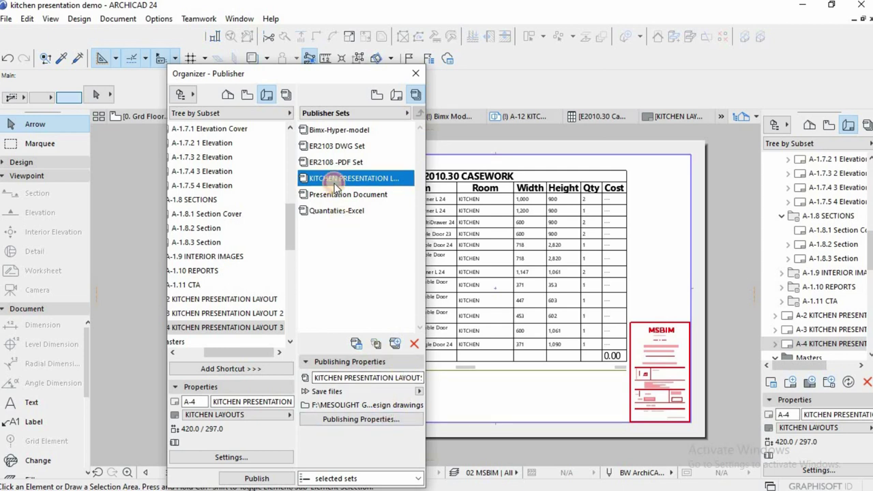
double_click(335, 182)
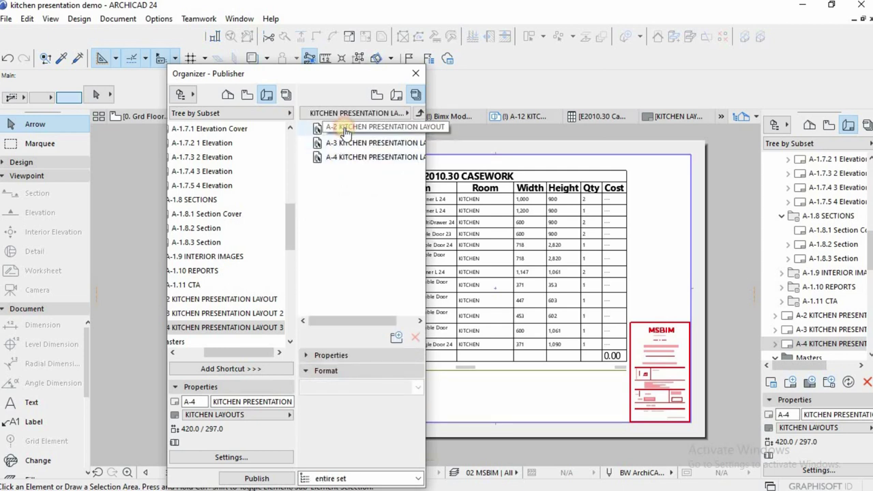
click(346, 129)
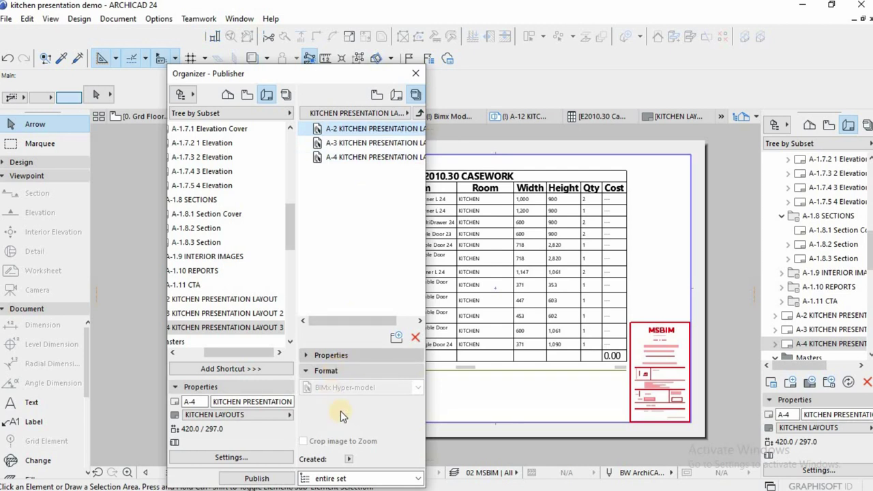
click(307, 371)
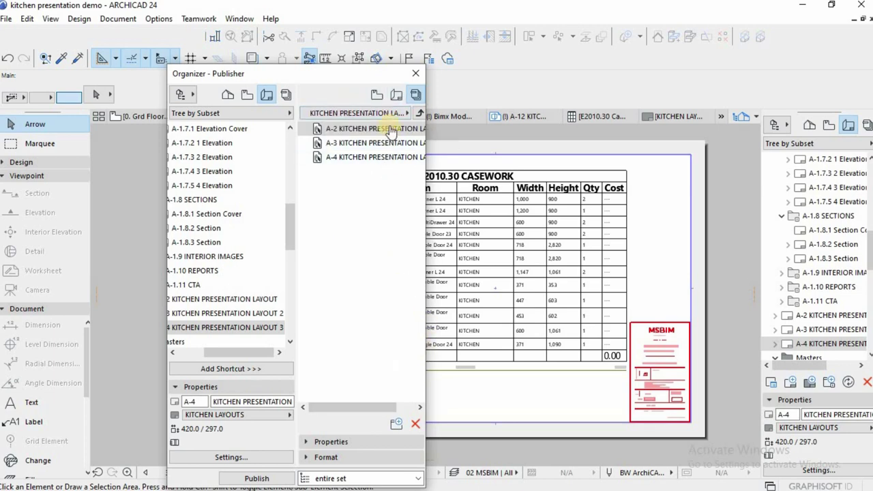
Change the publisher set's format to PDF and check the A-2 layout's properties within the set.
click(419, 113)
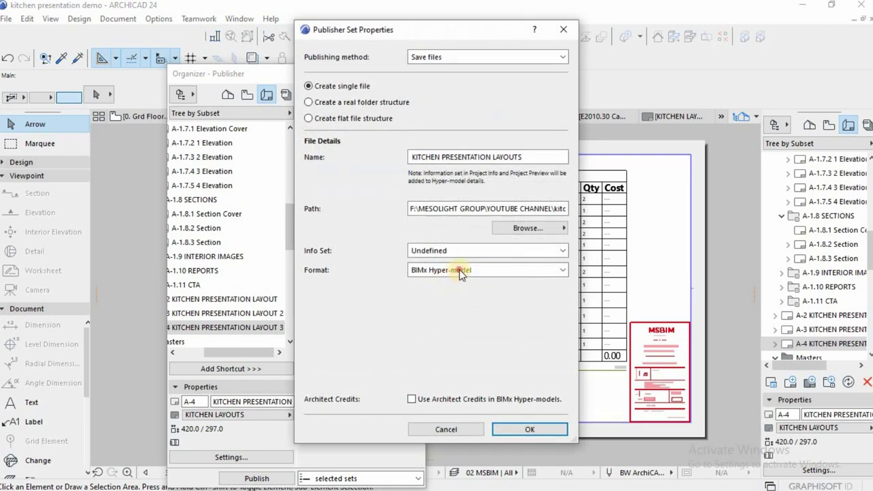
click(459, 269)
click(423, 296)
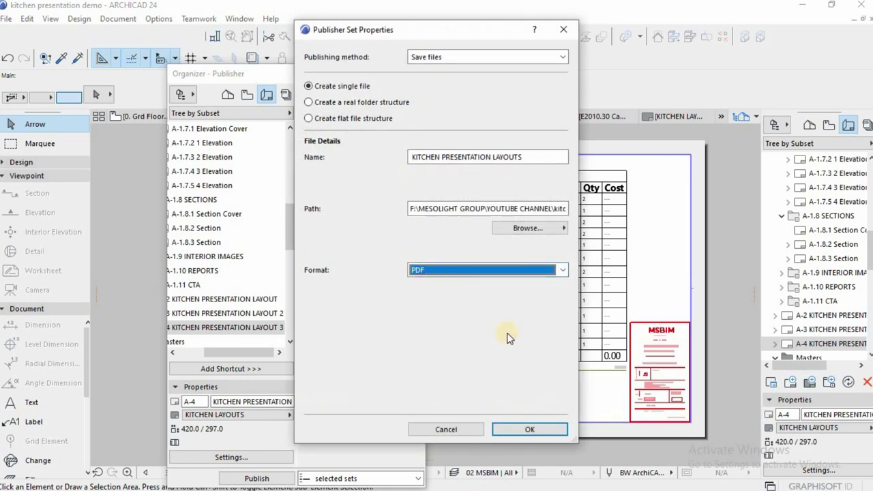
click(528, 426)
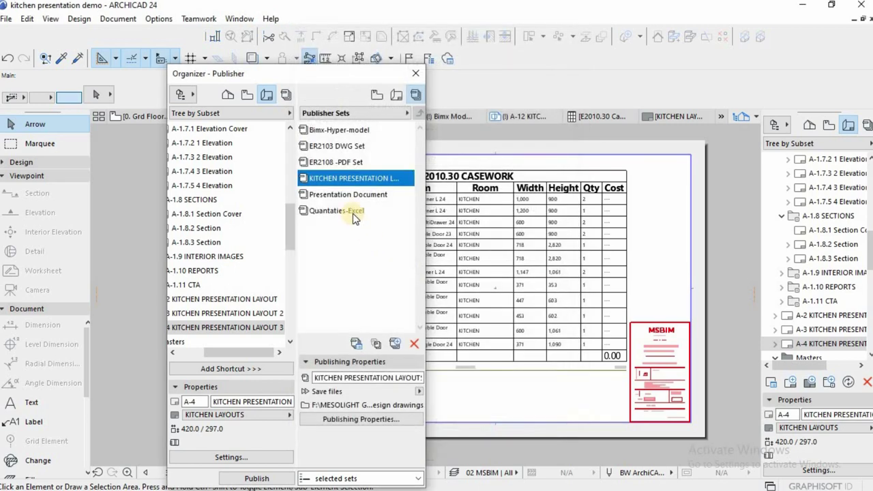
double_click(345, 178)
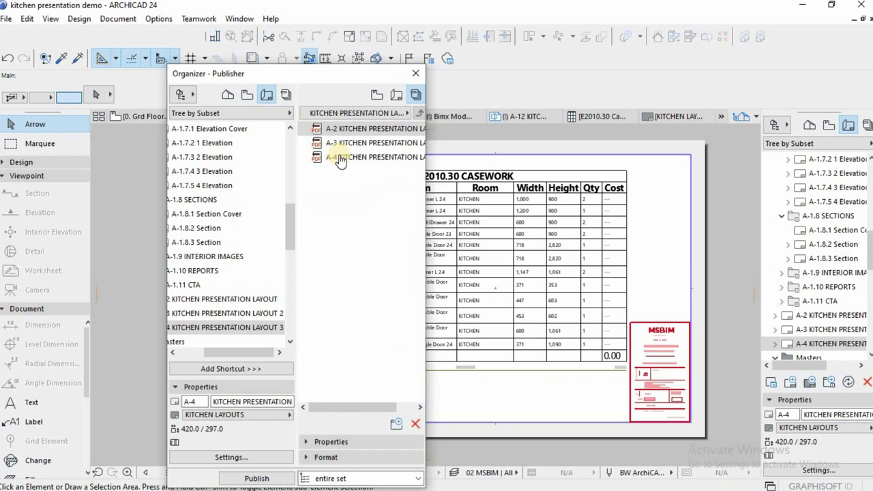
click(306, 444)
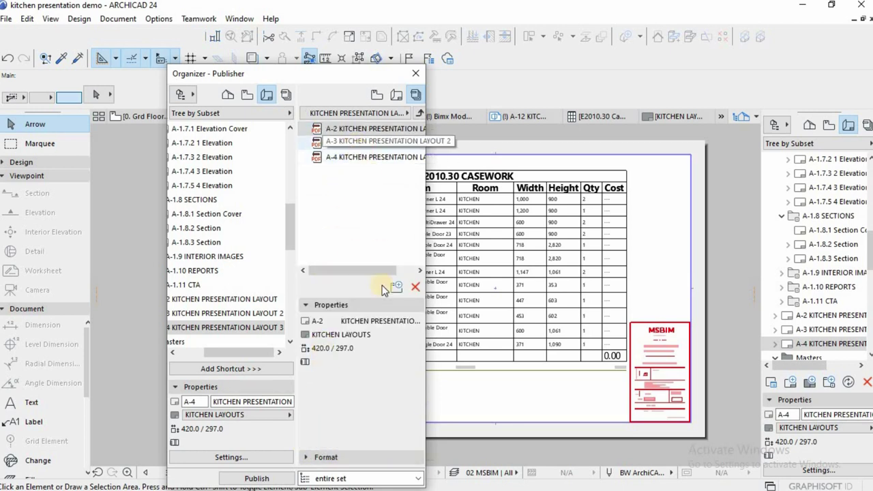
Open the A-2, A-3 and A-4 kitchen presentation layouts in turn and examine the casework schedule on A-4 up close.
click(257, 478)
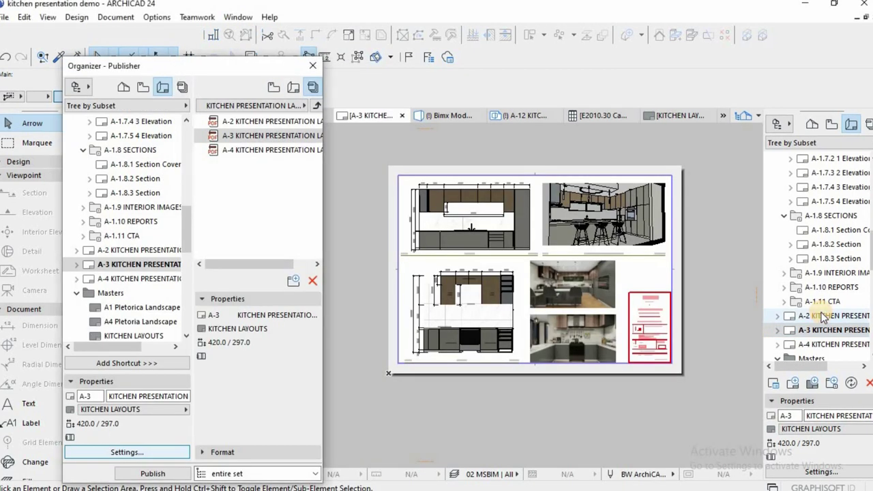
double_click(822, 315)
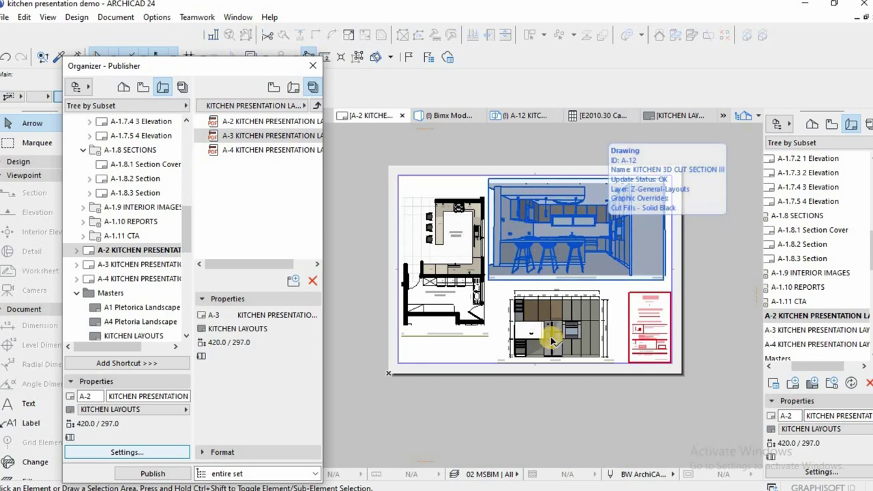
double_click(809, 329)
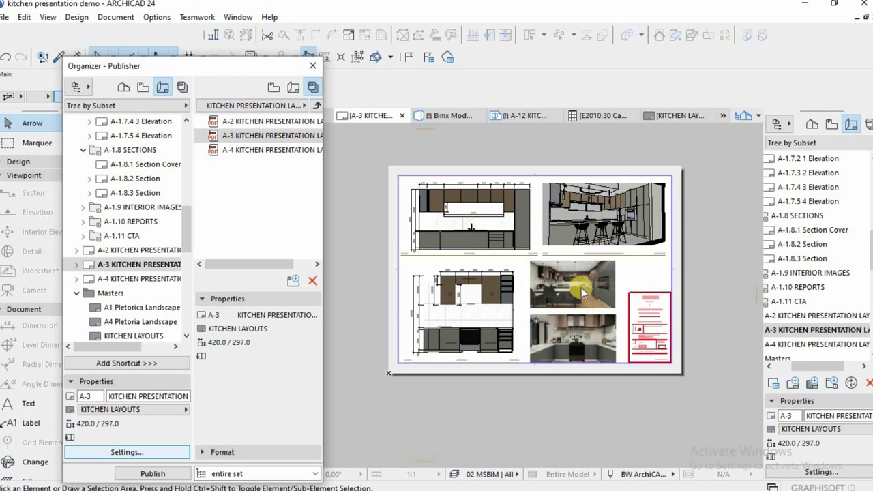
double_click(814, 345)
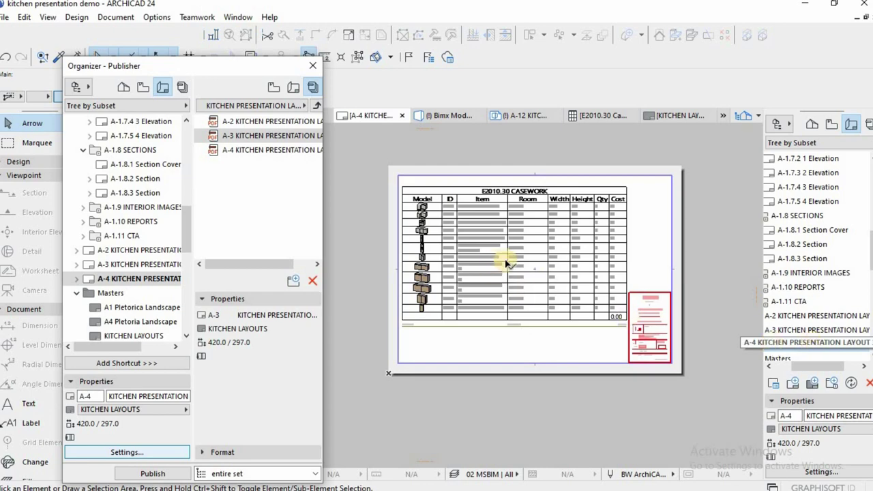
scroll(504, 257, up, 2)
scroll(430, 222, up, 2)
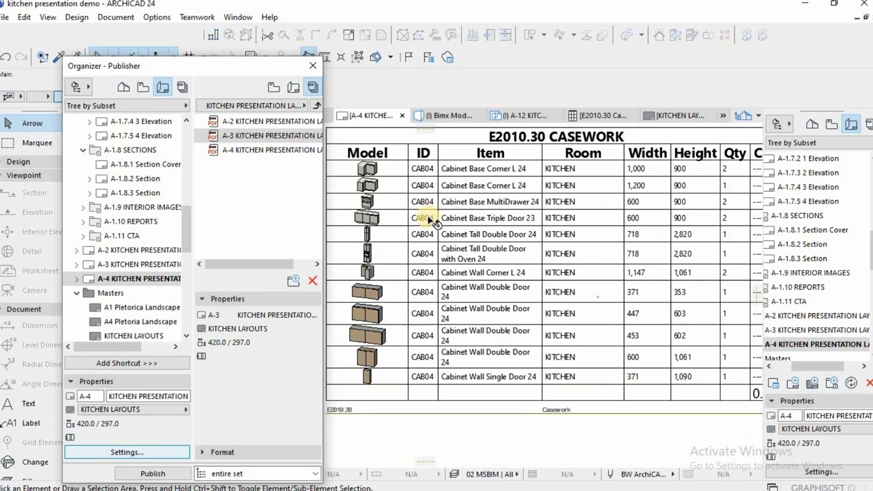
scroll(354, 248, up, 2)
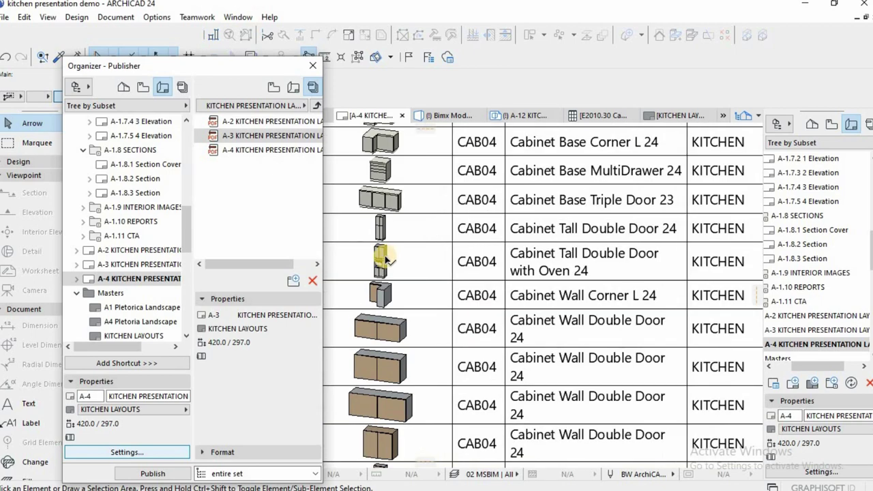
scroll(384, 259, down, 2)
scroll(357, 259, up, 1)
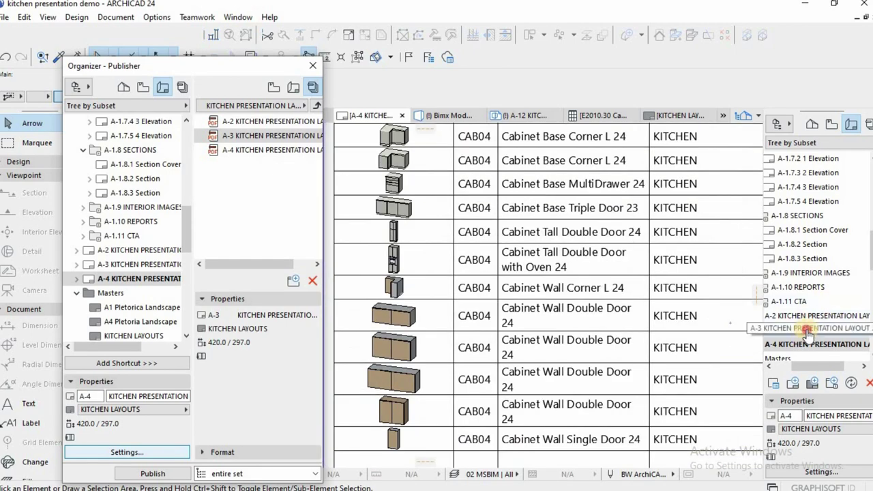
Reopen the A-3 kitchen presentation layout and examine its dimensioned sections and rendered kitchen images.
double_click(805, 331)
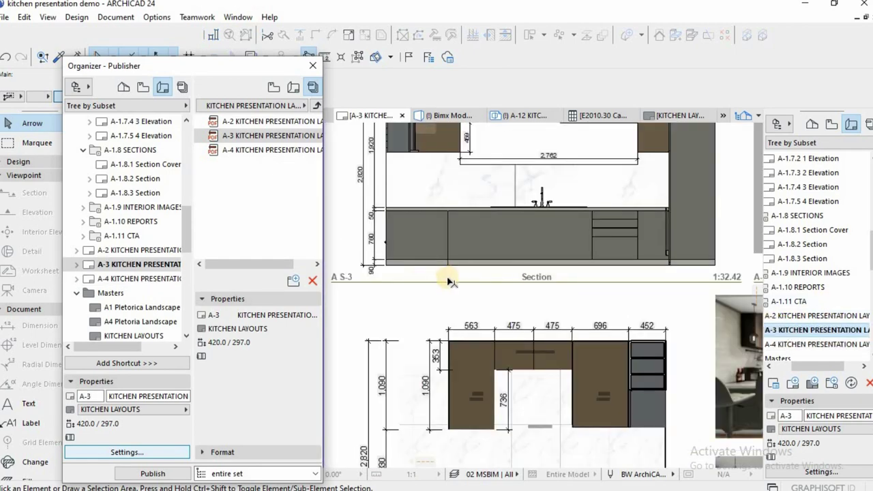
scroll(443, 276, down, 4)
scroll(380, 243, up, 3)
scroll(380, 246, up, 1)
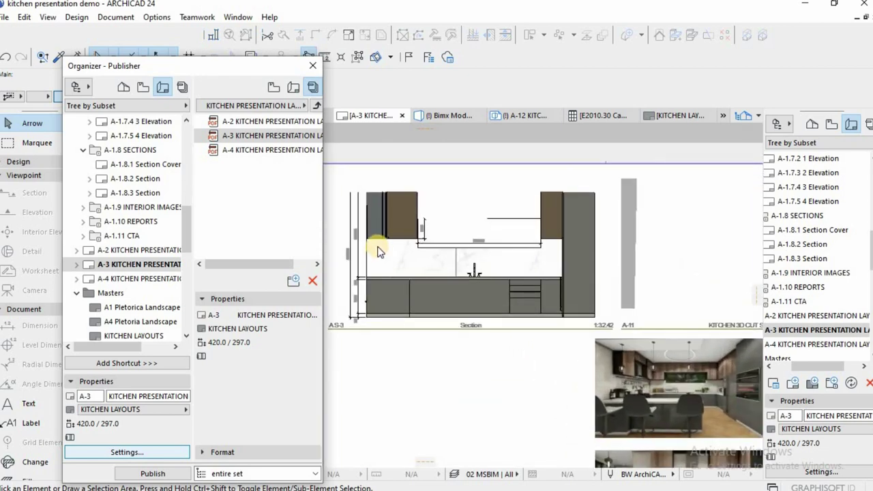
scroll(380, 246, up, 3)
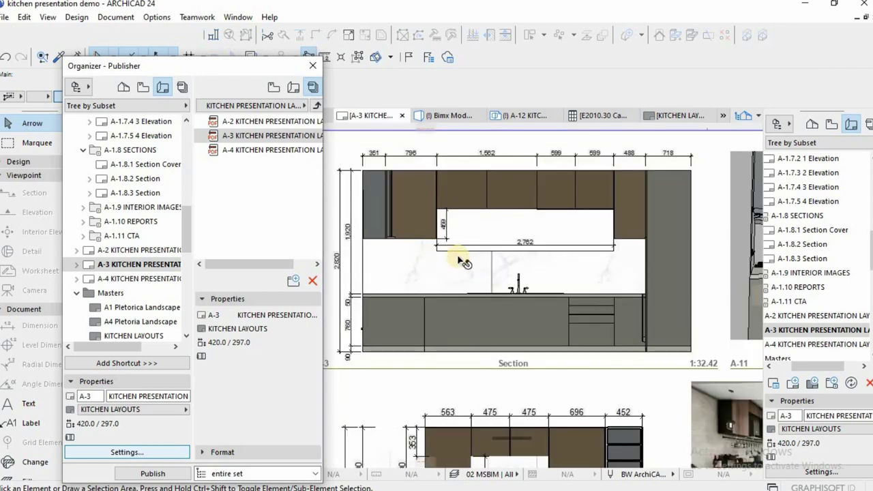
scroll(463, 261, down, 3)
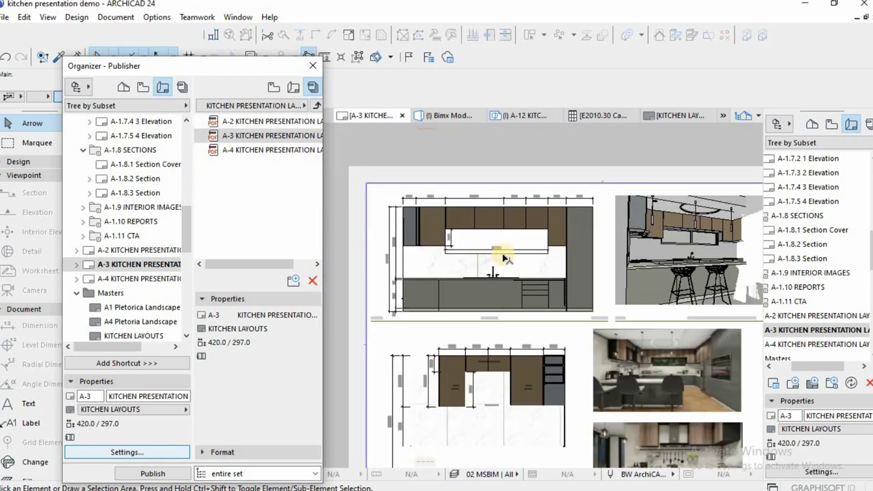
scroll(466, 253, down, 2)
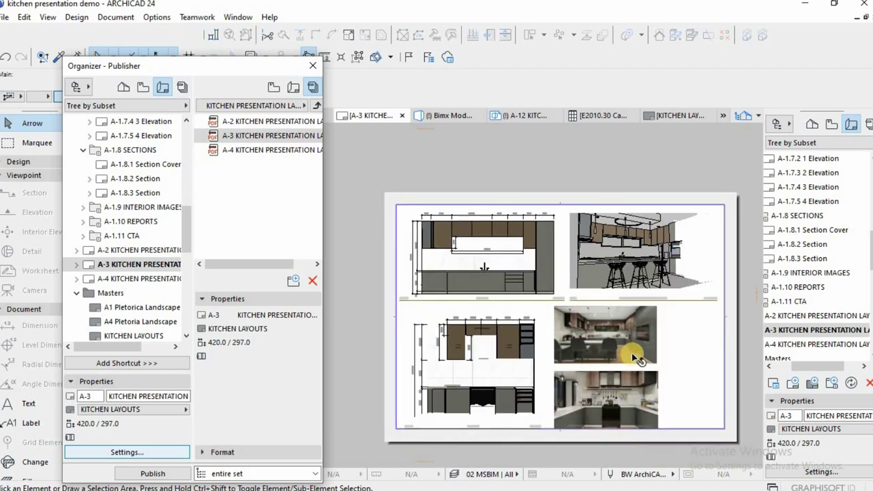
scroll(614, 351, up, 4)
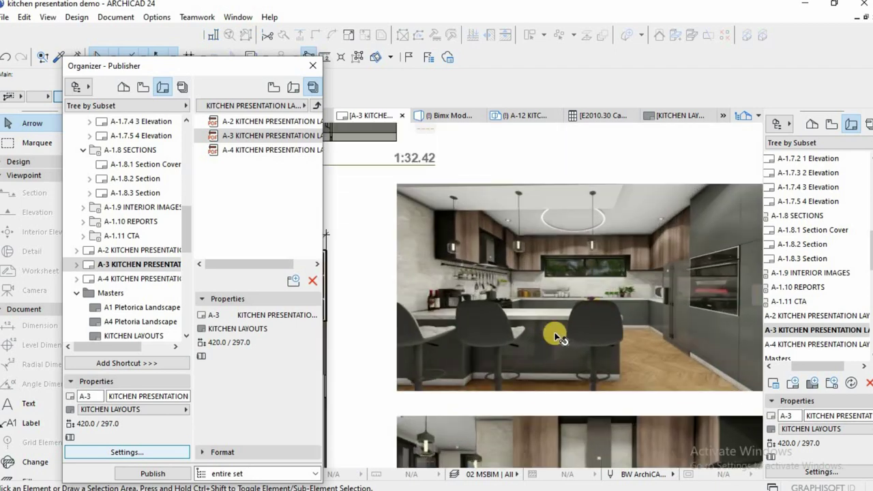
scroll(554, 327, up, 3)
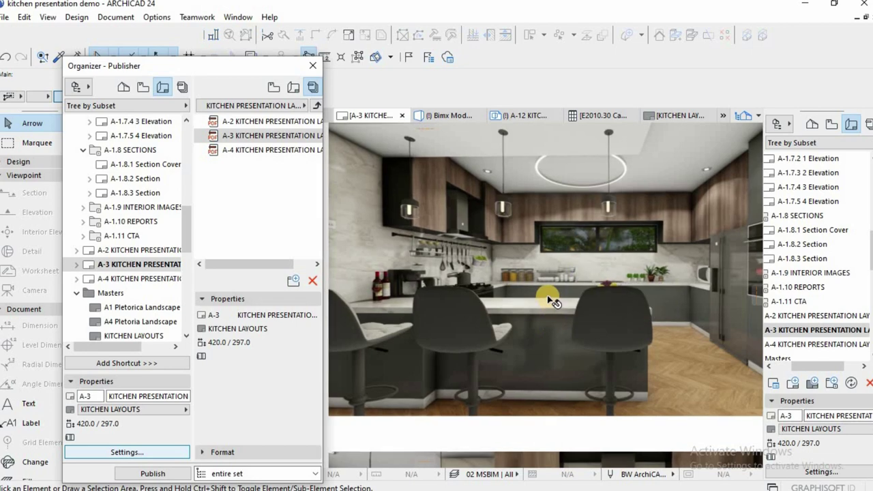
scroll(554, 302, down, 2)
scroll(546, 279, down, 4)
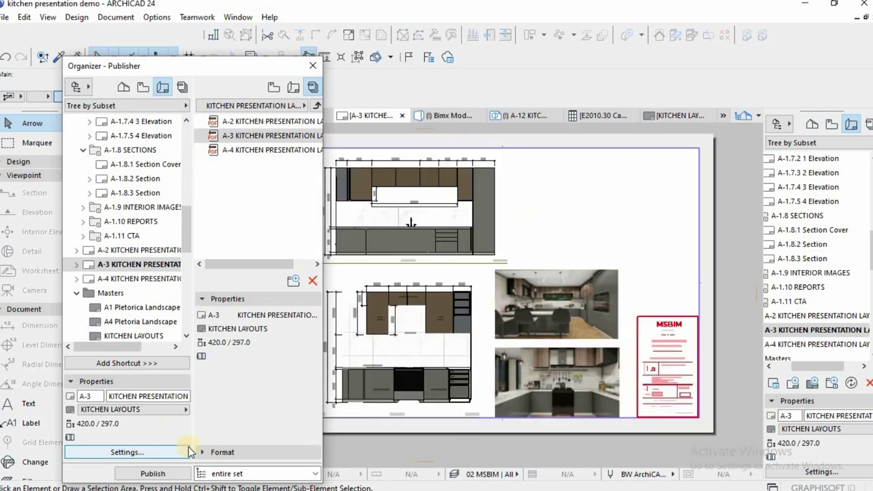
Publish the entire KITCHEN PRESENTATION LAYOUTS set and check the plan, 3D cut section and section on the PDF's first page.
click(153, 474)
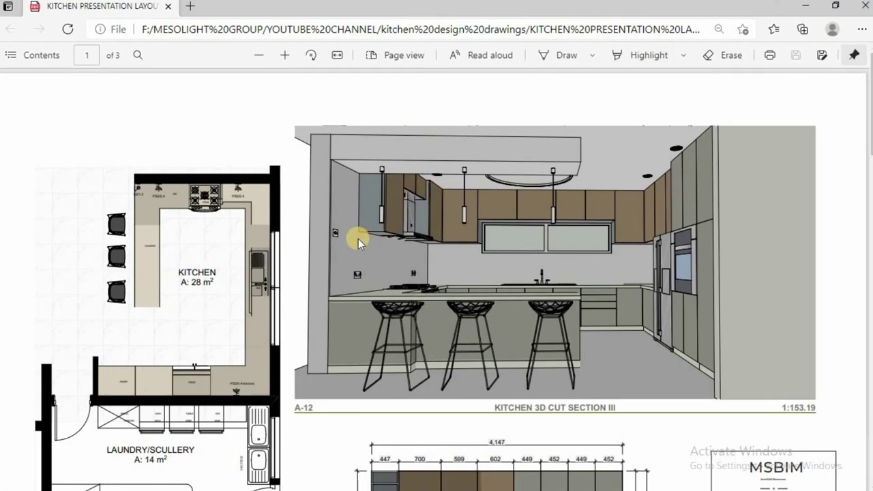
scroll(358, 239, down, 2)
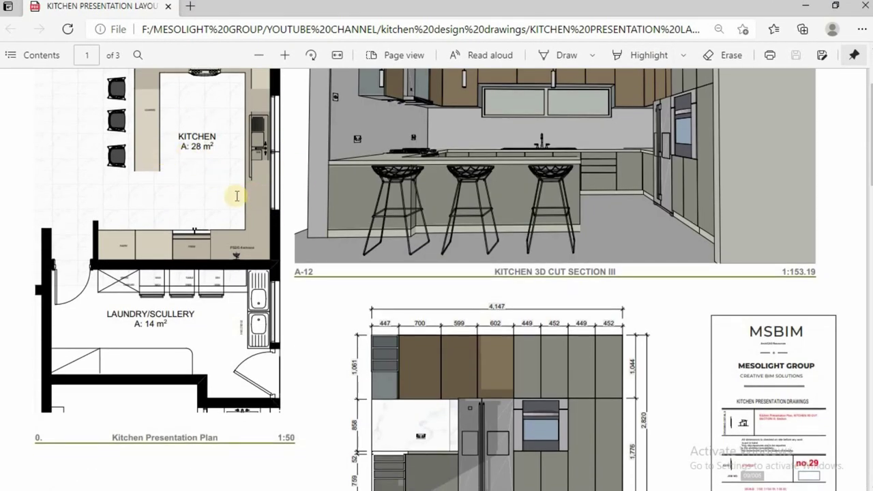
scroll(234, 195, up, 2)
scroll(68, 355, down, 1)
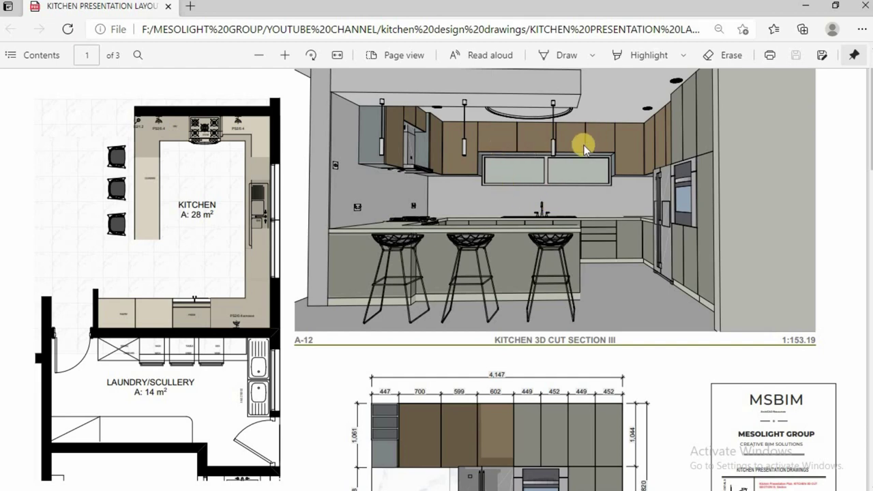
scroll(601, 163, up, 1)
scroll(615, 179, down, 4)
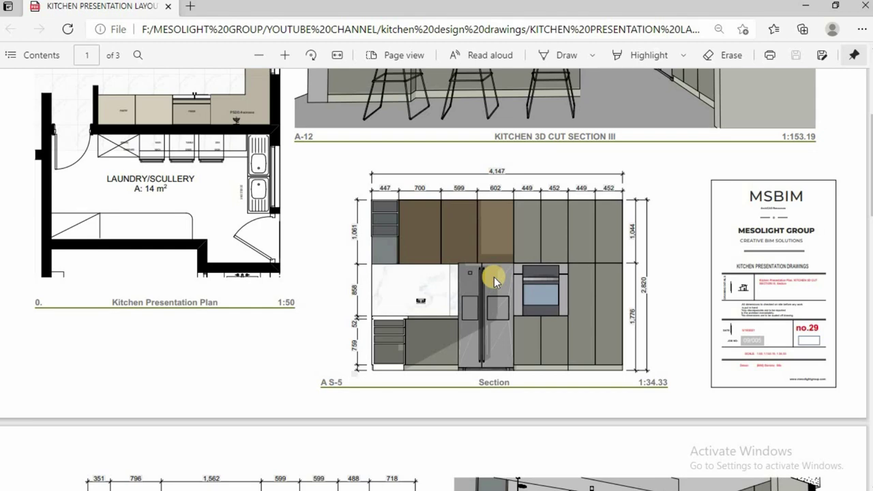
scroll(493, 278, down, 3)
scroll(494, 259, up, 7)
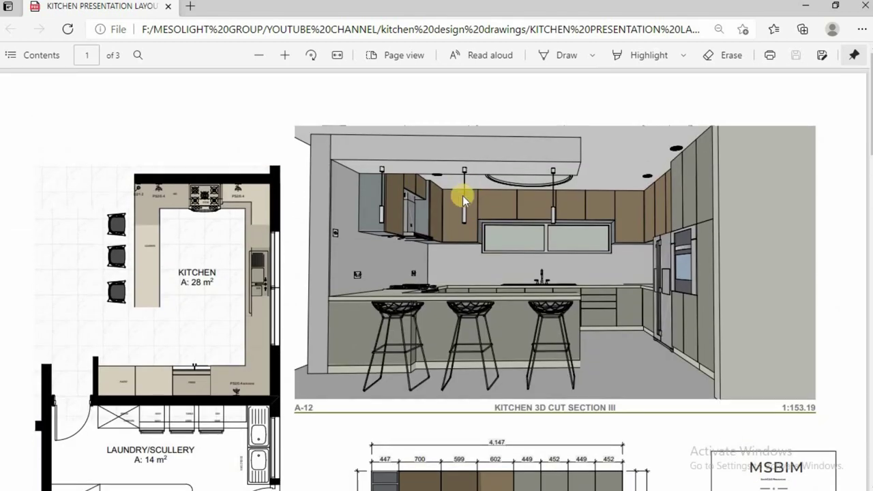
Examine the sections, 3D cut section and renders on the PDF's second page and the casework schedule on its third page.
scroll(525, 259, down, 8)
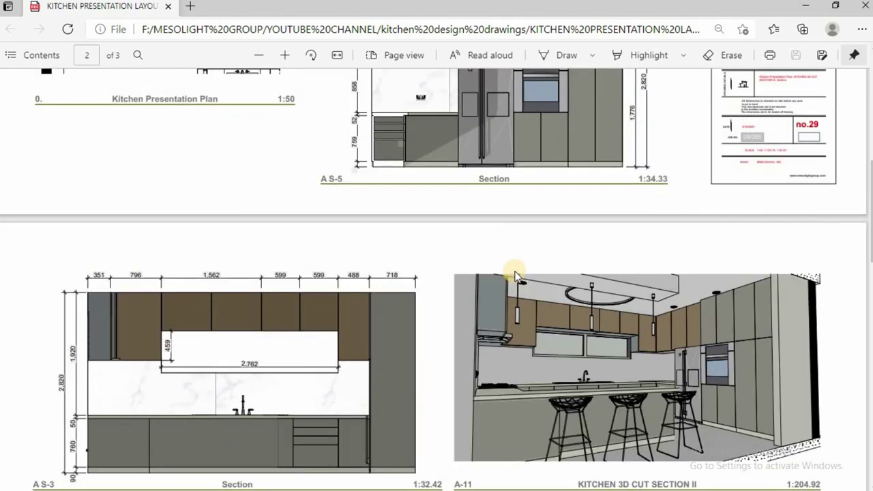
scroll(545, 263, down, 3)
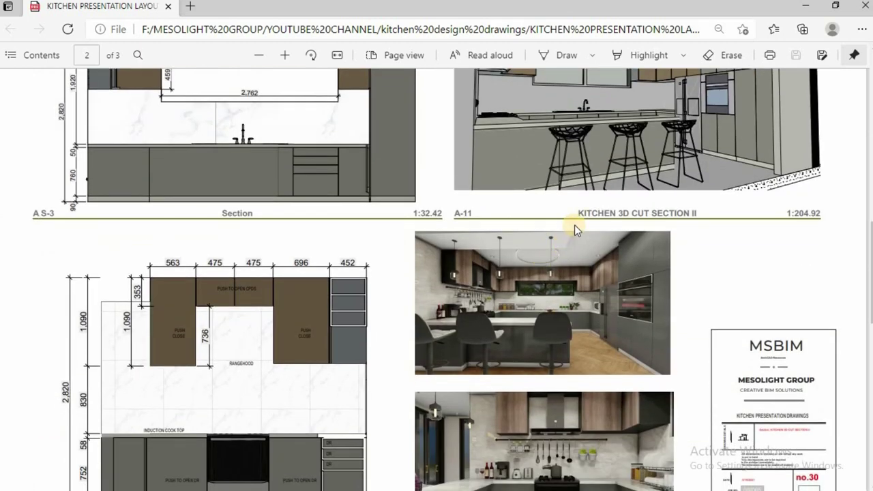
scroll(574, 224, up, 2)
scroll(597, 208, down, 3)
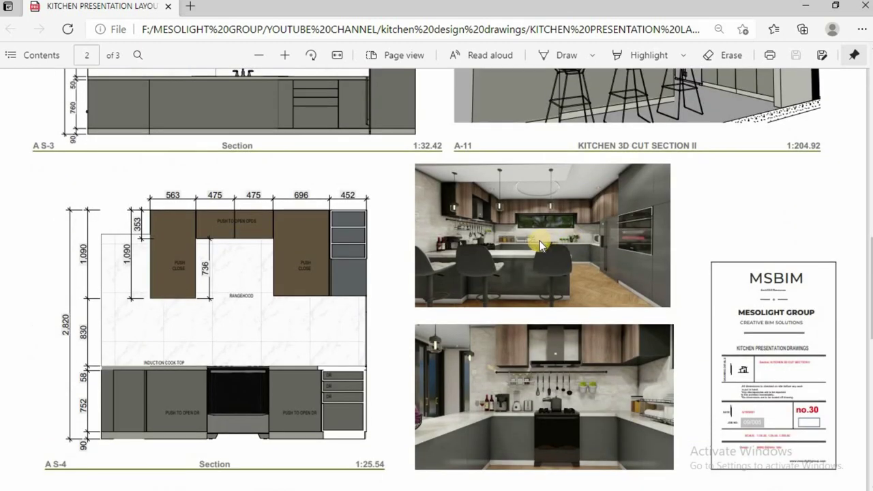
scroll(286, 196, down, 1)
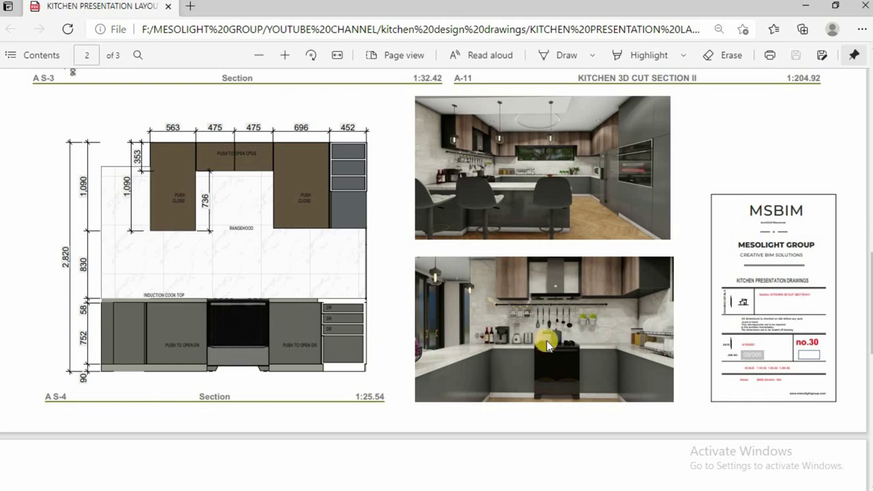
scroll(320, 296, up, 3)
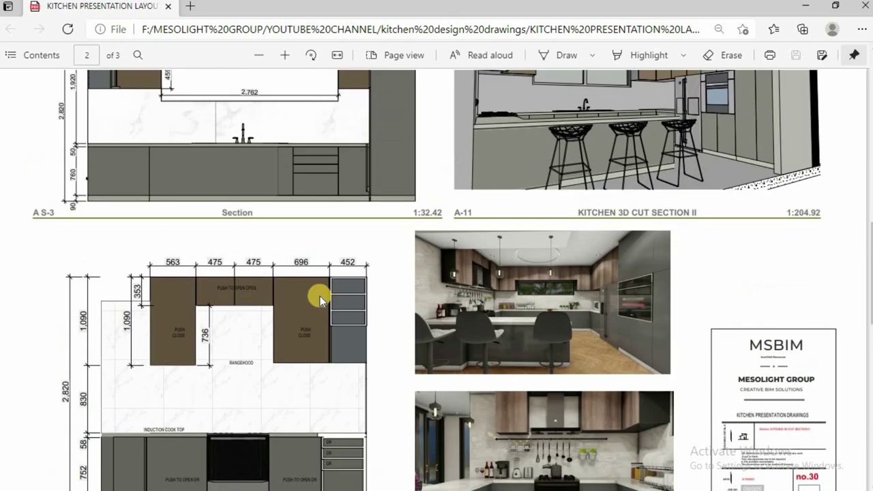
scroll(302, 229, down, 6)
scroll(304, 233, down, 3)
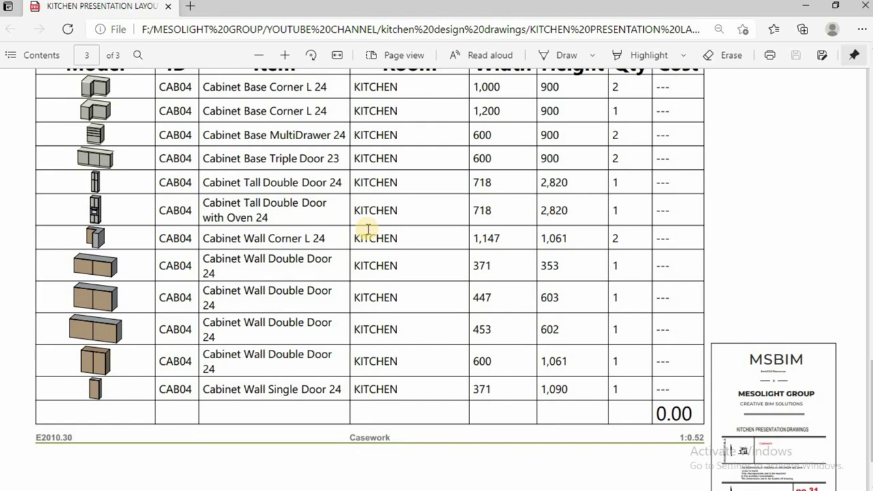
scroll(393, 237, up, 3)
scroll(394, 234, down, 2)
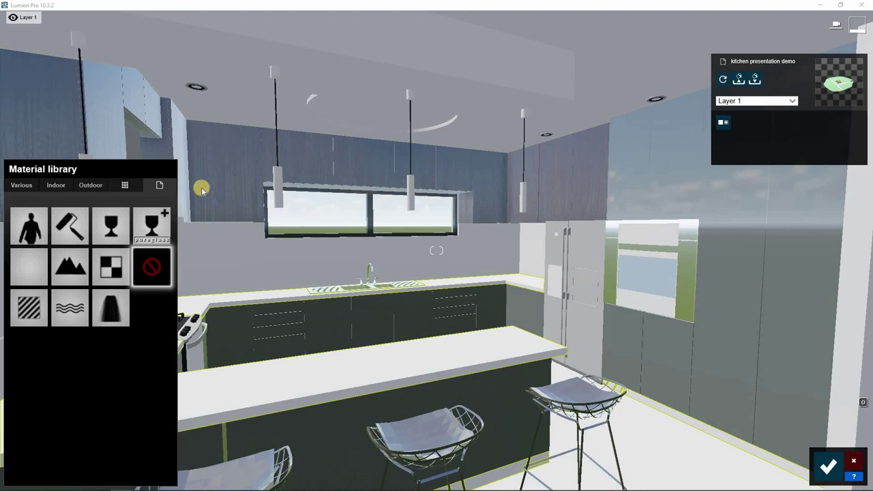
Switch to Lumion and give the kitchen countertop a Standard material with the white marble image from OFFICE MS (F:) as its texture.
click(233, 201)
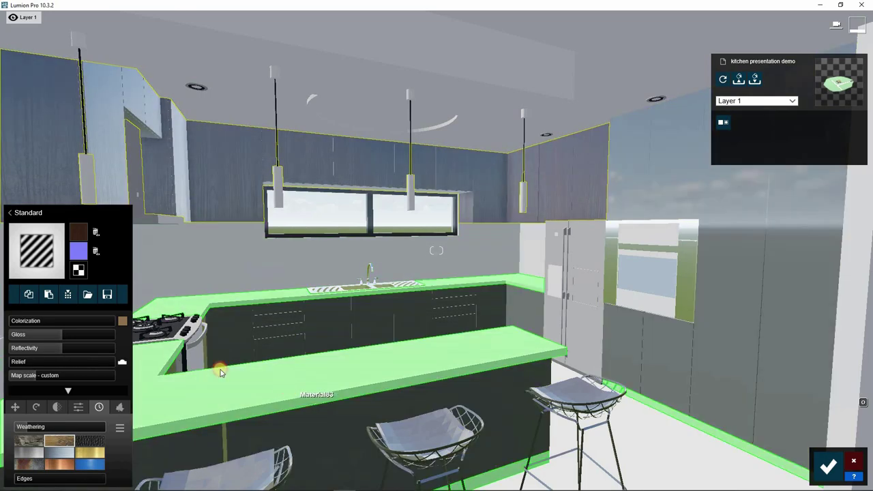
click(221, 364)
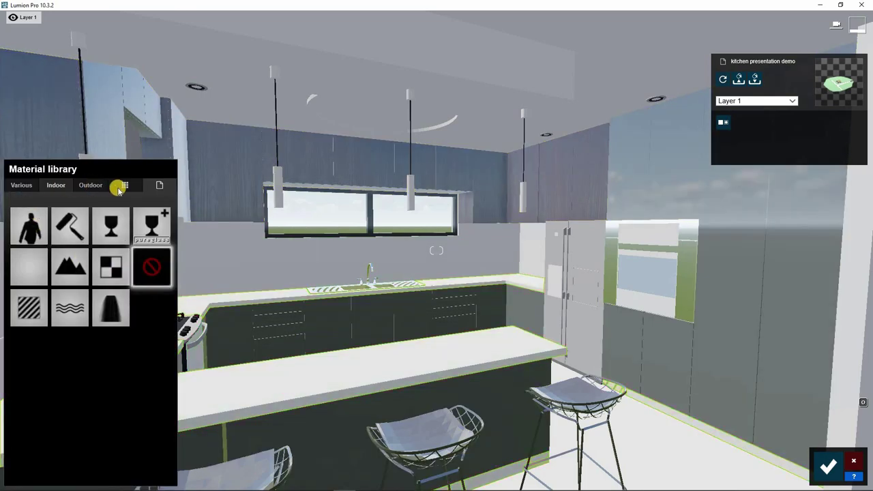
click(29, 307)
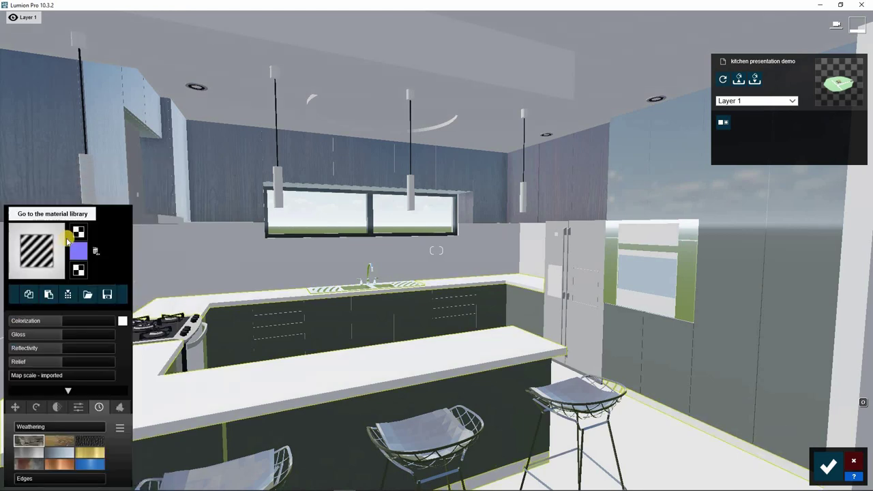
click(77, 234)
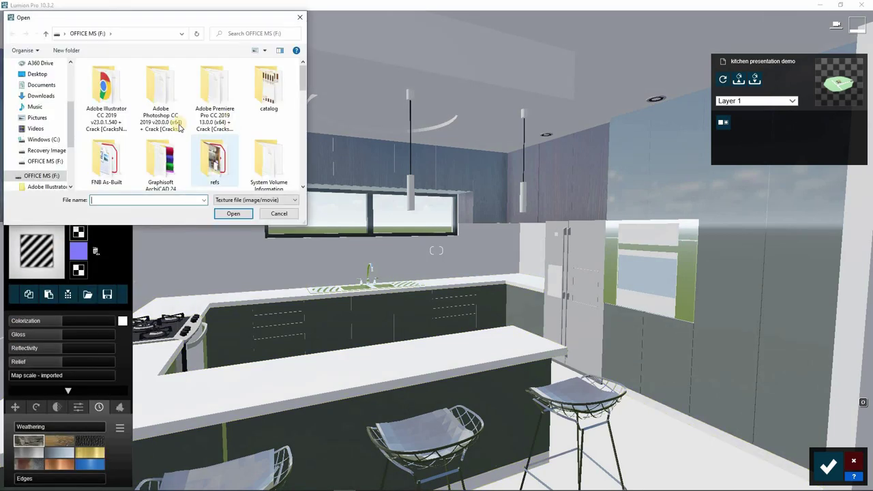
scroll(239, 136, down, 2)
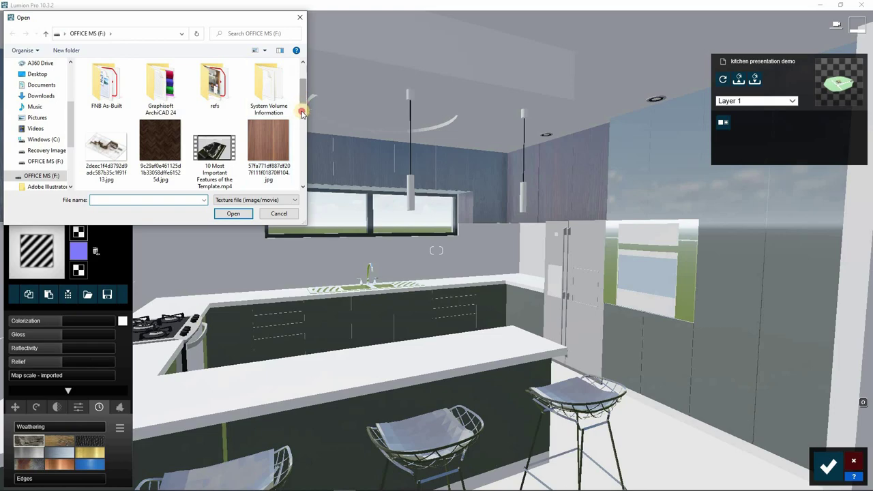
scroll(302, 113, down, 3)
double_click(161, 129)
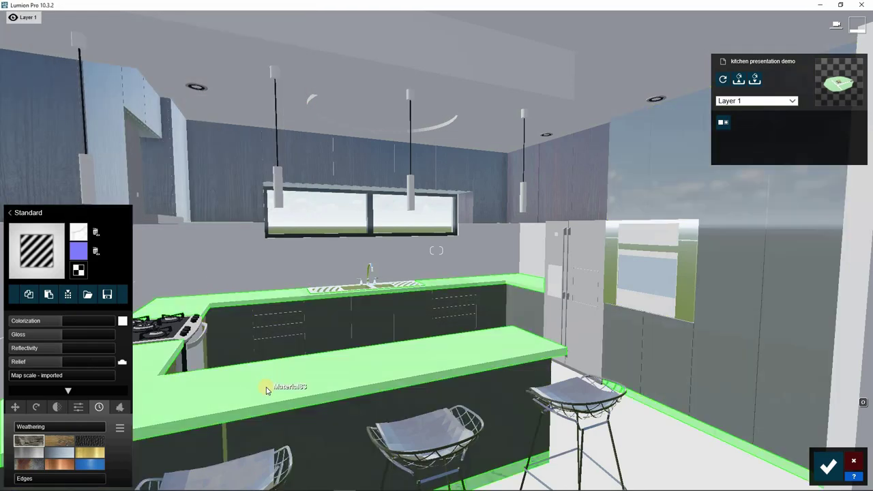
Set the countertop marble texture's custom map scale to 1.0.
key(w)
right_drag(266, 388, 304, 336)
key(s)
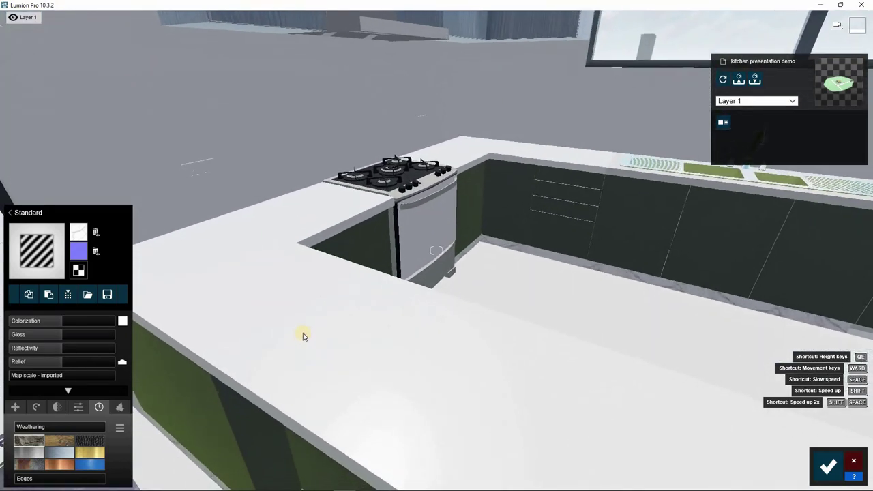
click(27, 373)
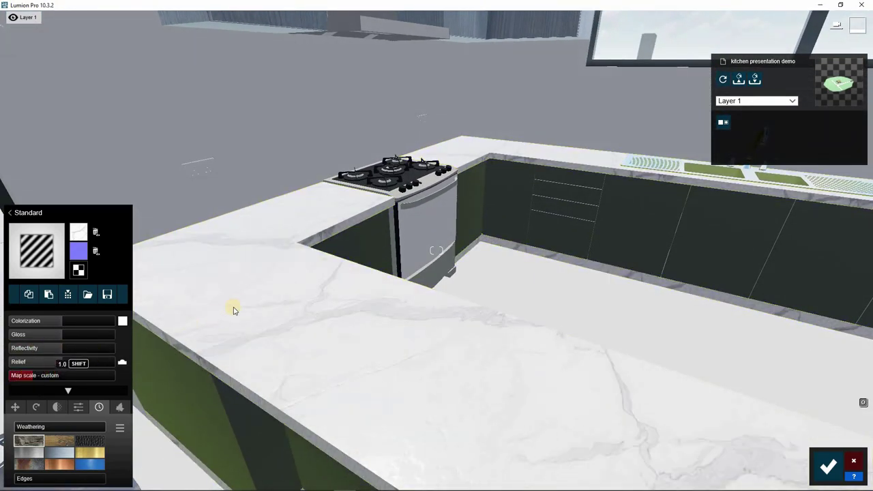
Set the countertop marble's relief to 0.3 and reduce its colorization to the minimum.
key(w)
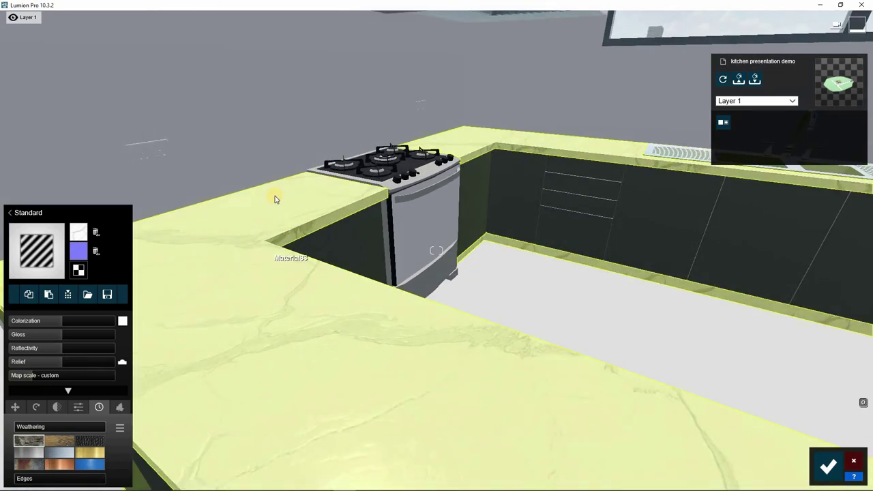
right_drag(275, 199, 259, 249)
click(38, 365)
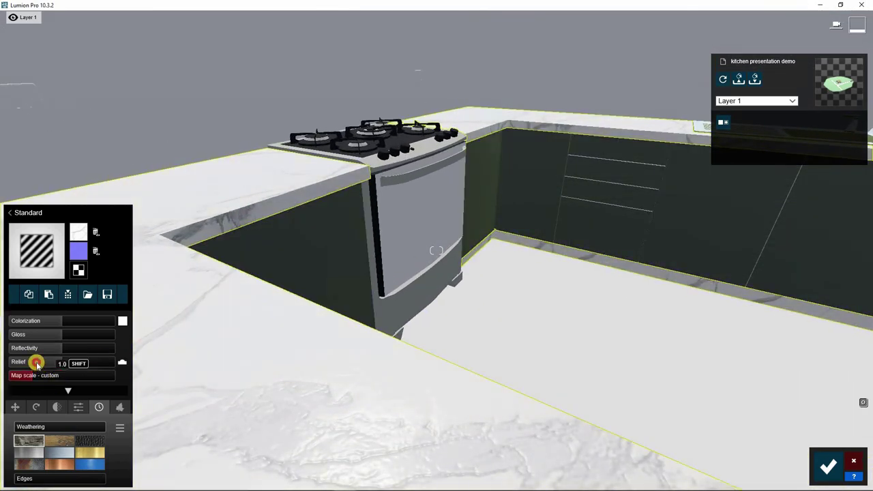
drag(38, 364, 35, 364)
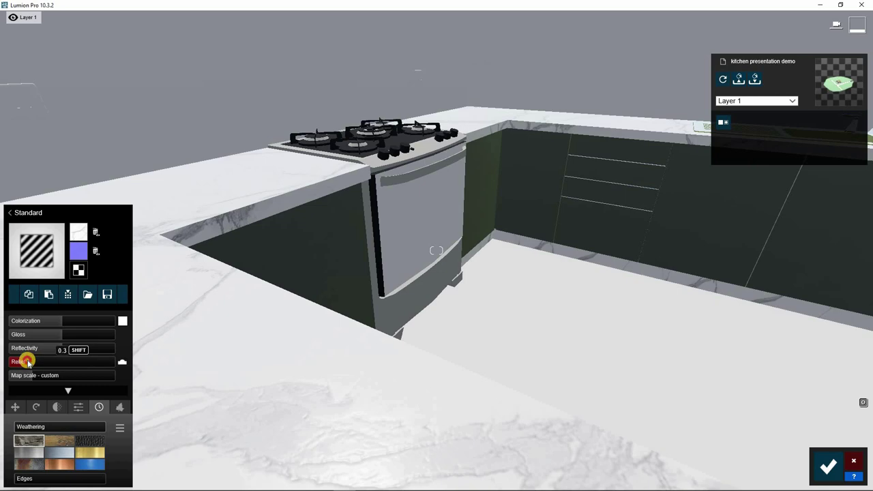
scroll(357, 328, down, 3)
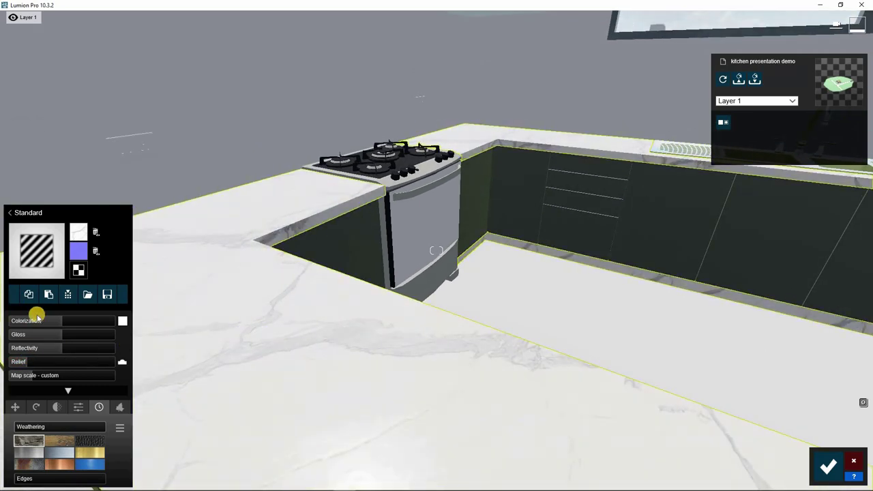
click(29, 322)
drag(29, 323, 9, 325)
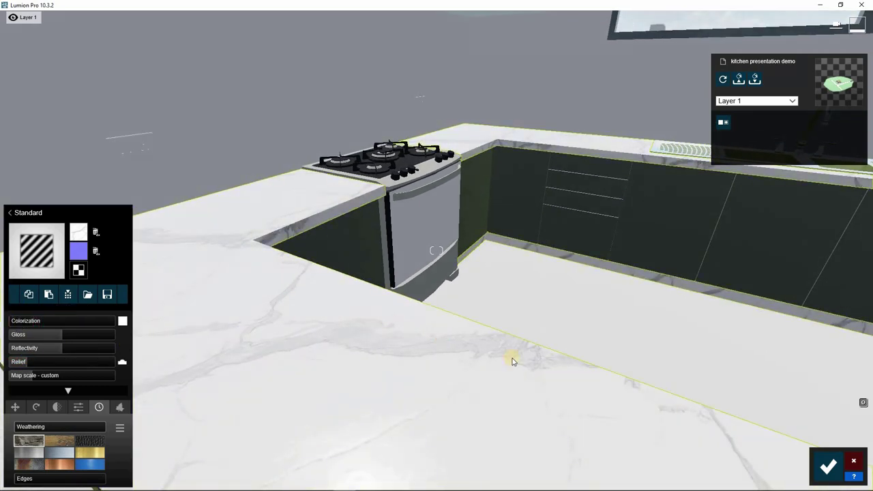
scroll(380, 328, down, 5)
scroll(362, 206, up, 5)
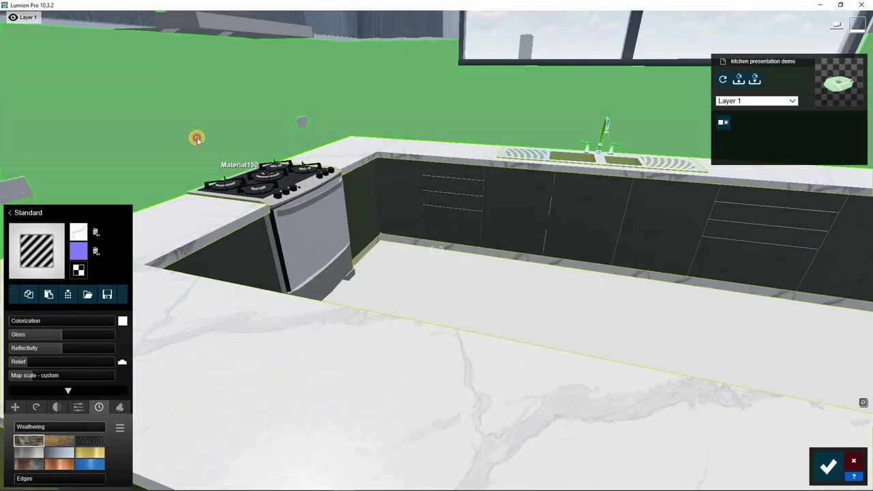
Give the kitchen walls behind the stove and sink a Standard material with the white marble image from OFFICE MS (F:) as color map.
click(196, 138)
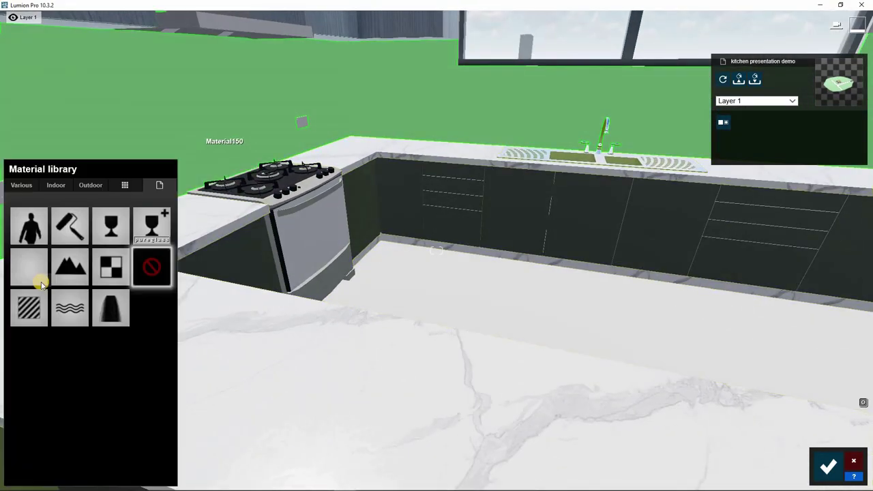
click(29, 302)
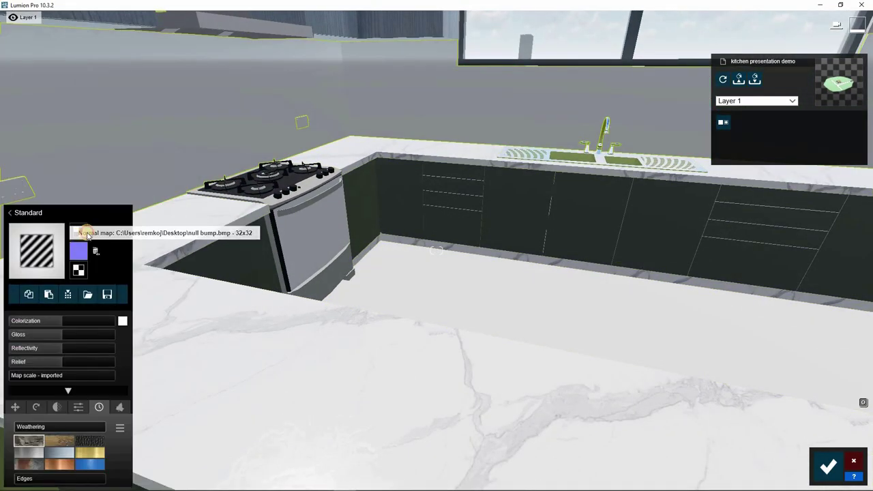
click(78, 232)
scroll(183, 154, down, 1)
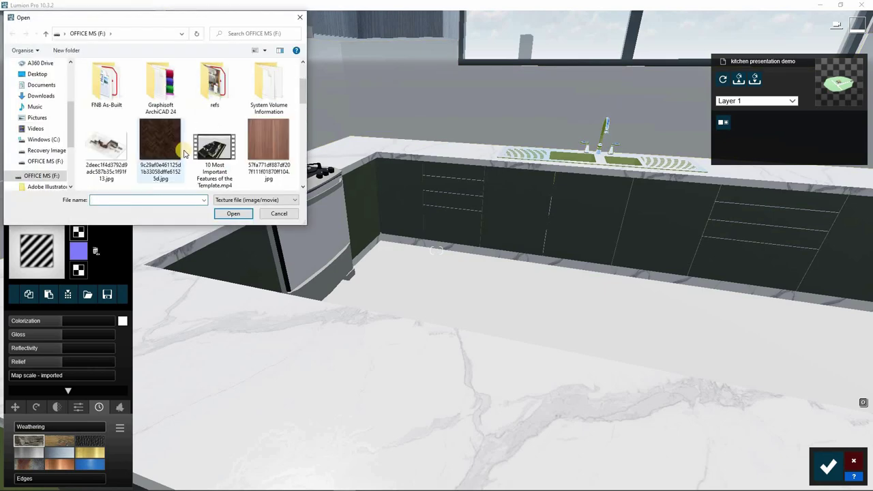
scroll(177, 149, down, 1)
double_click(174, 145)
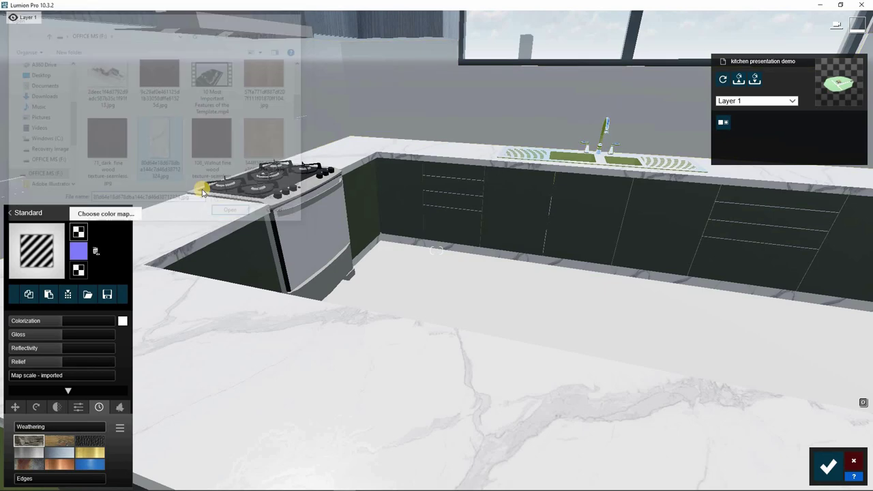
right_drag(448, 204, 480, 209)
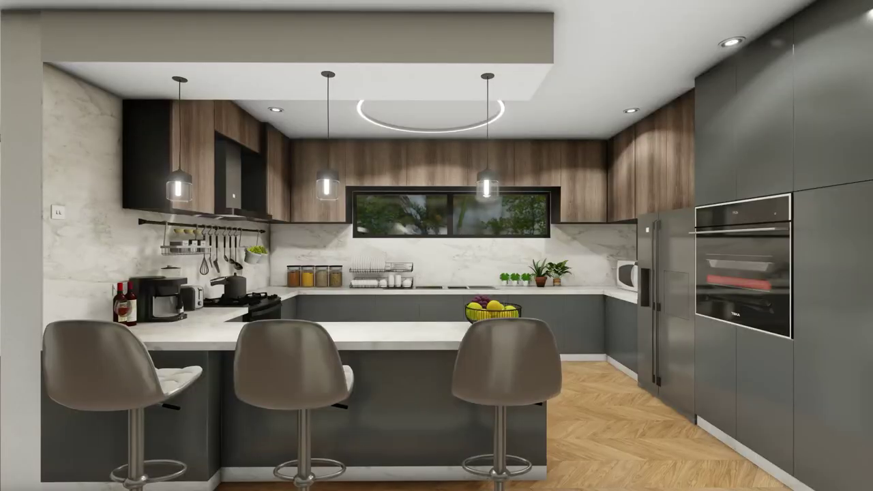